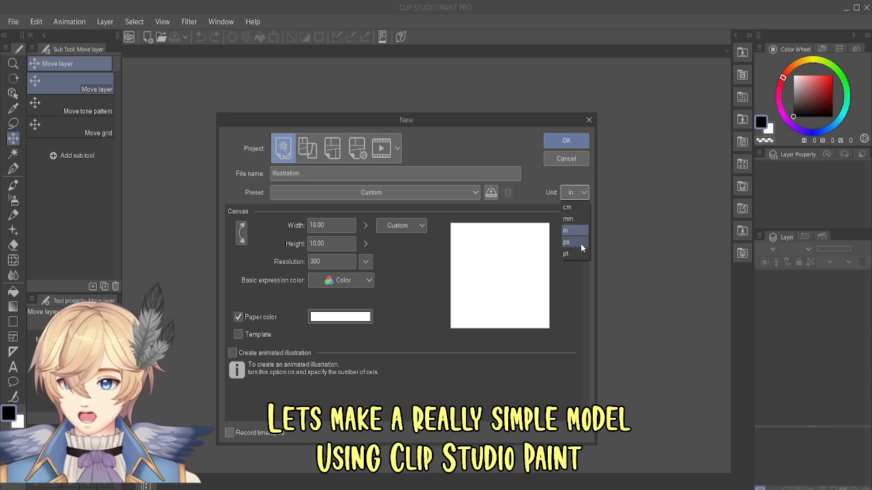
- Create a 3000 × 3000 px illustration at 300 dpi and add a second raster layer
{"action": "left_click", "coordinate": [576, 206]}
{"action": "left_click", "coordinate": [335, 225]}
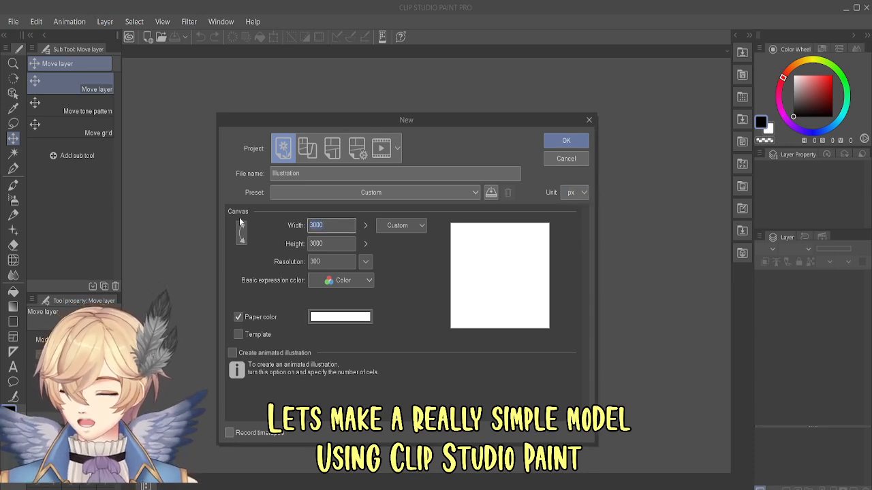
{"action": "left_click", "coordinate": [572, 143]}
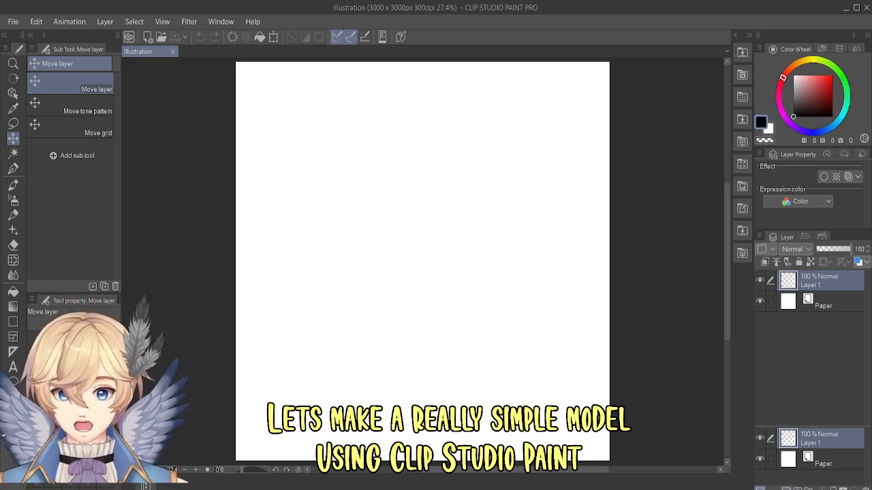
{"action": "left_click", "coordinate": [775, 489]}
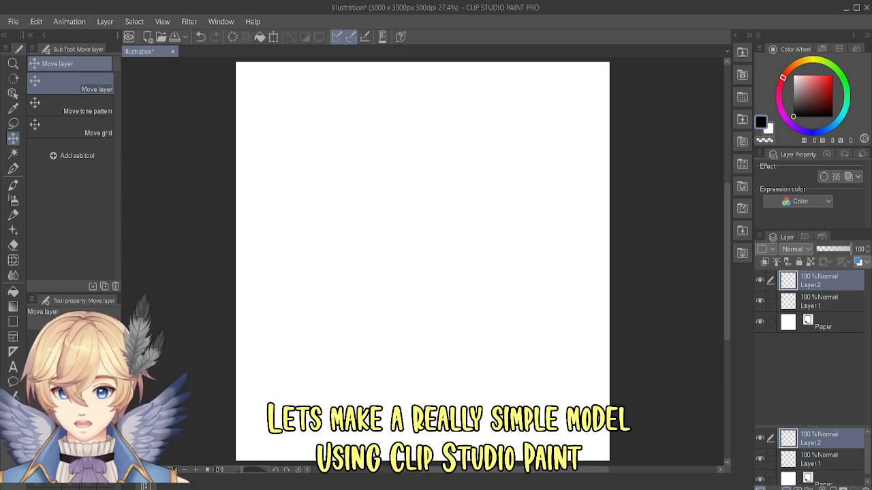
{"action": "left_click", "coordinate": [13, 169]}
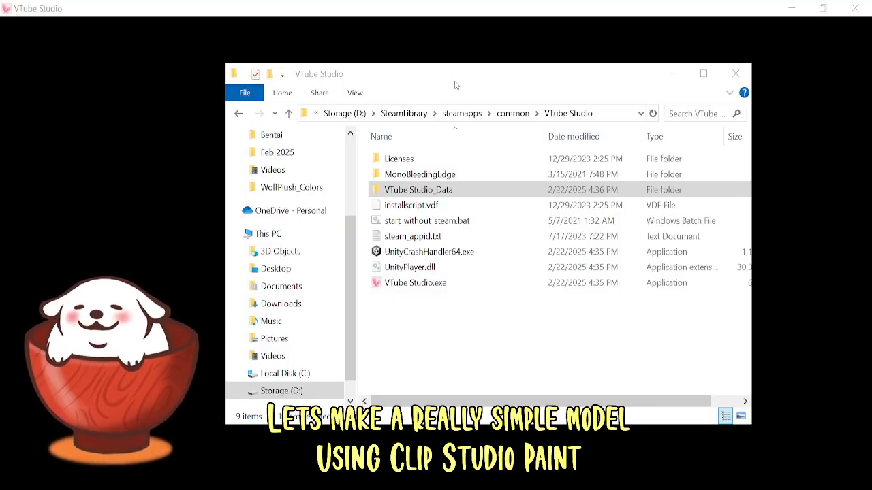
- Switch to File Explorer and open the wanko_vts model folder under VTube Studio_Data, StreamingAssets, Live2DModels
{"action": "left_click_drag", "start_coordinate": [455, 75], "coordinate": [435, 47]}
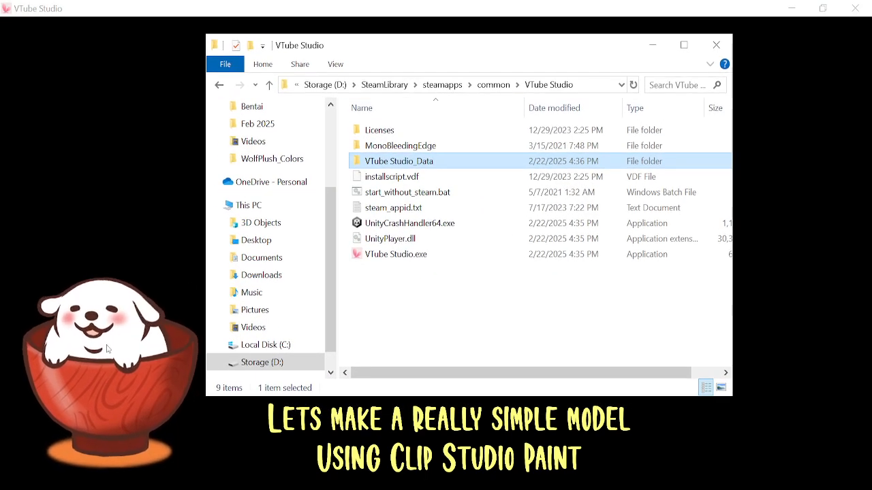
{"action": "left_click", "coordinate": [499, 148]}
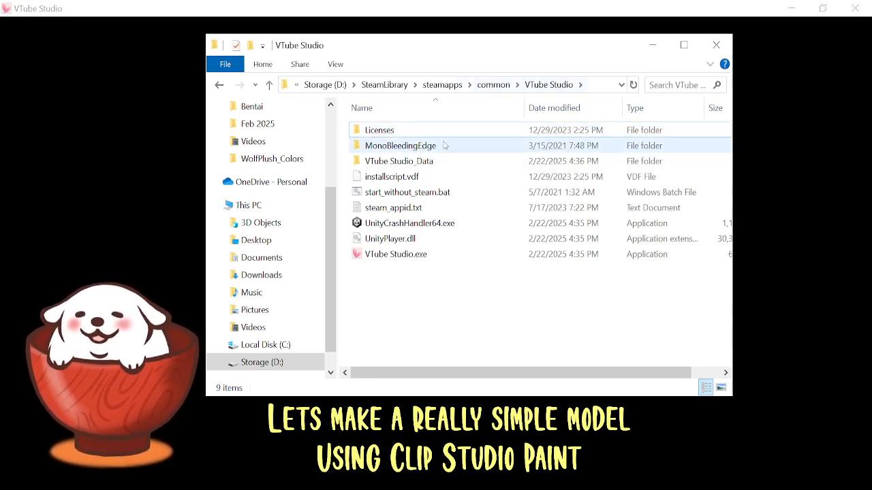
{"action": "double_click", "coordinate": [408, 161]}
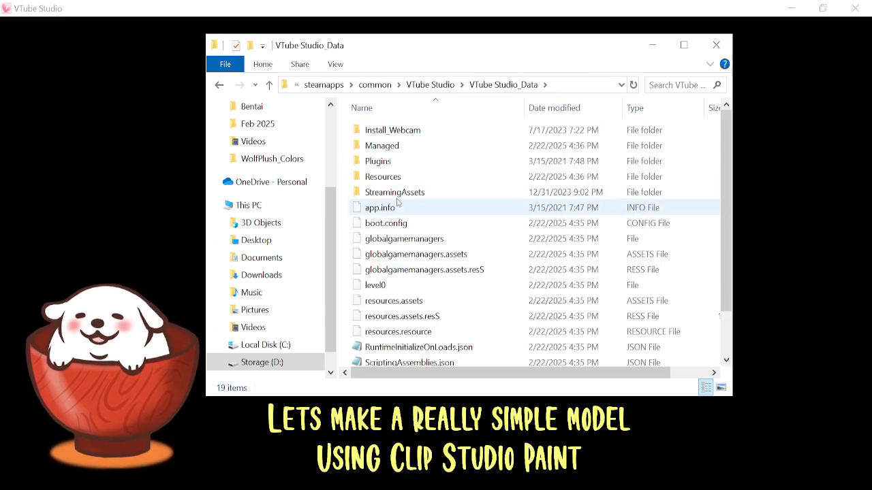
{"action": "double_click", "coordinate": [398, 193]}
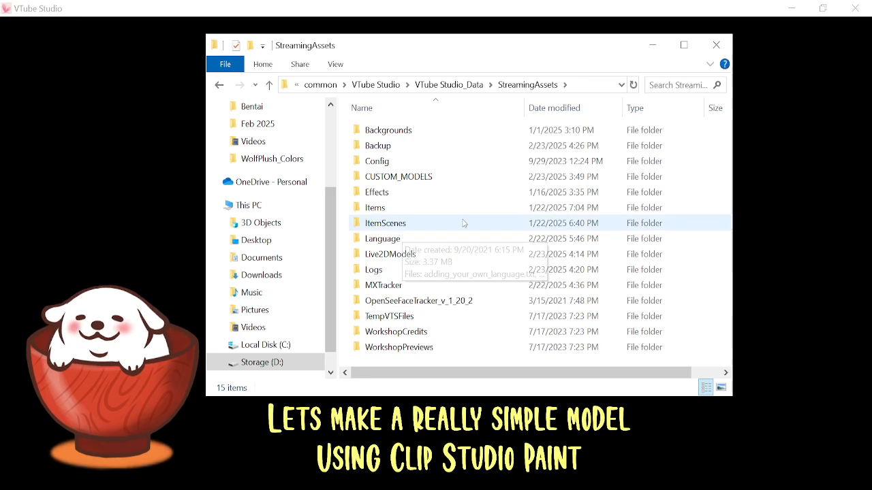
{"action": "double_click", "coordinate": [392, 254]}
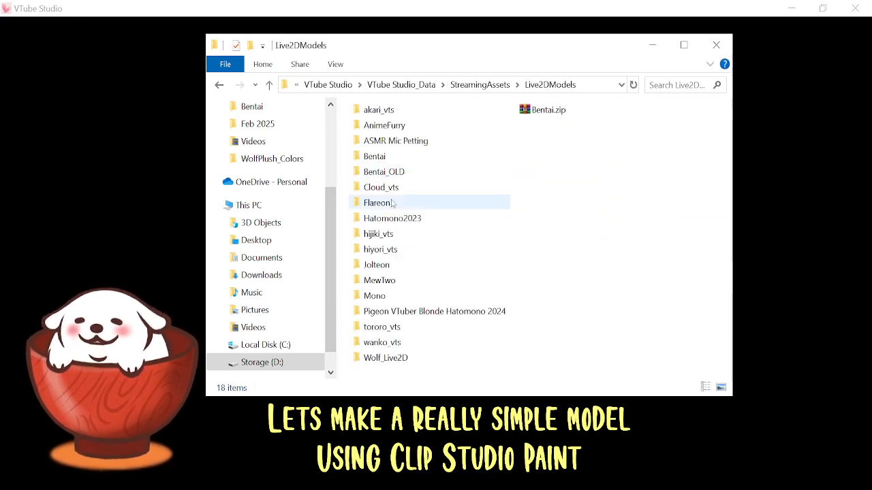
{"action": "double_click", "coordinate": [371, 342]}
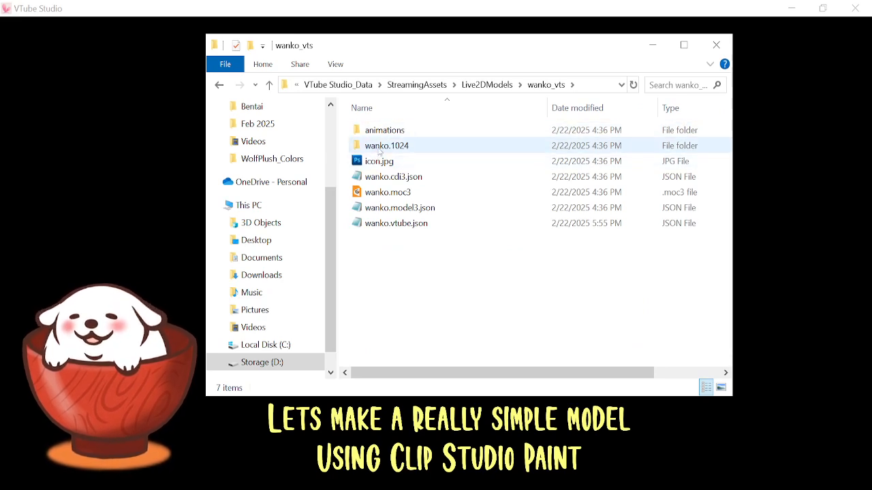
- Open texture_00.png from the wanko.1024 folder and compare its separate parts with the live model beside it
{"action": "left_click", "coordinate": [405, 150]}
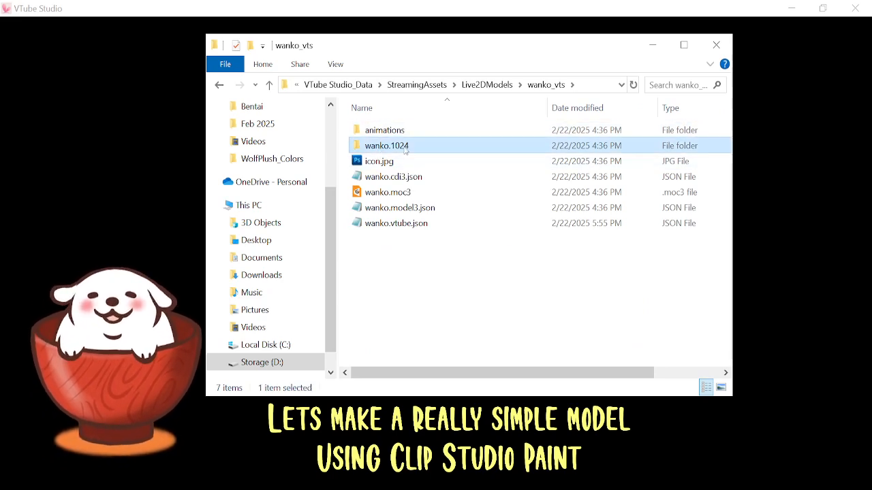
{"action": "double_click", "coordinate": [405, 150]}
{"action": "left_click", "coordinate": [401, 150]}
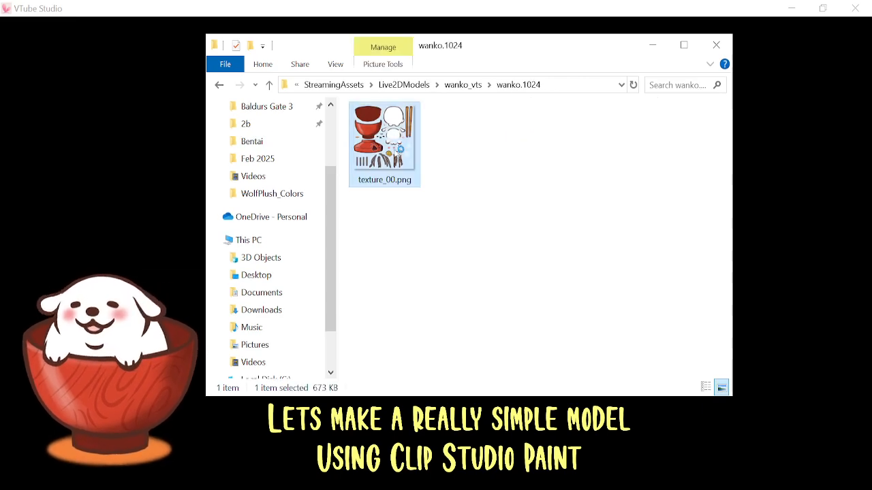
{"action": "left_click_drag", "start_coordinate": [486, 11], "coordinate": [538, 51]}
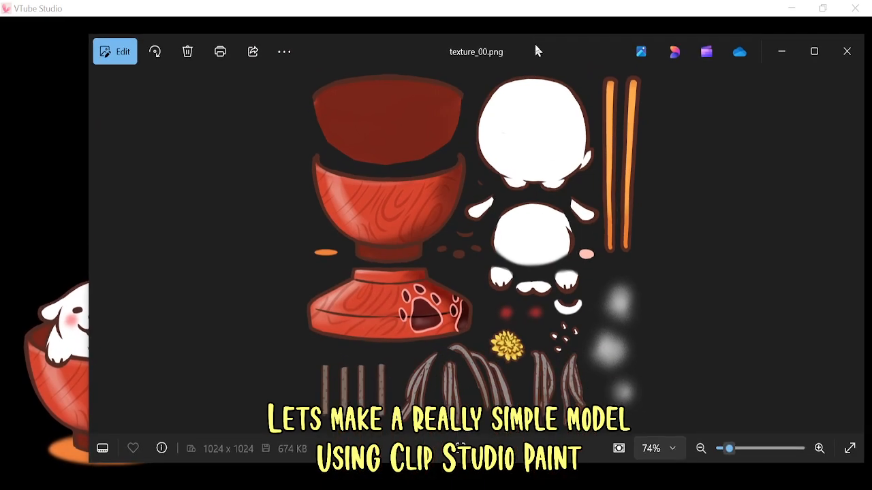
{"action": "left_click_drag", "start_coordinate": [89, 338], "coordinate": [302, 352]}
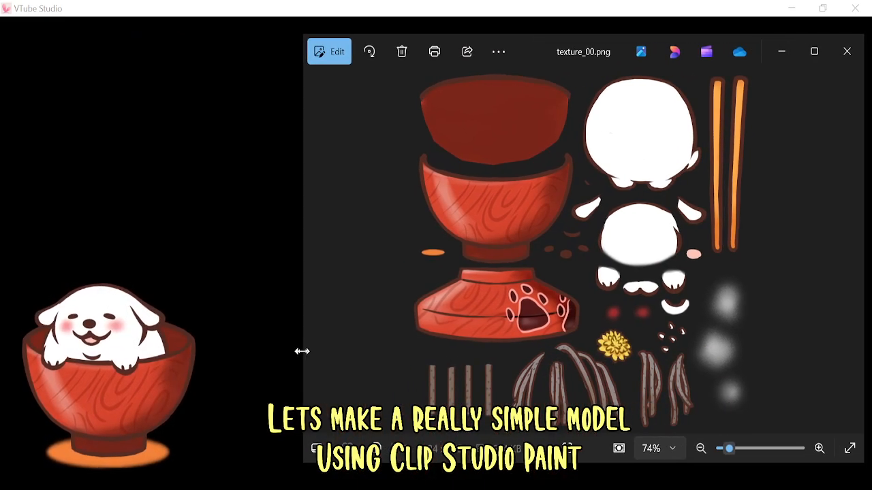
{"action": "left_click_drag", "start_coordinate": [762, 38], "coordinate": [685, 25]}
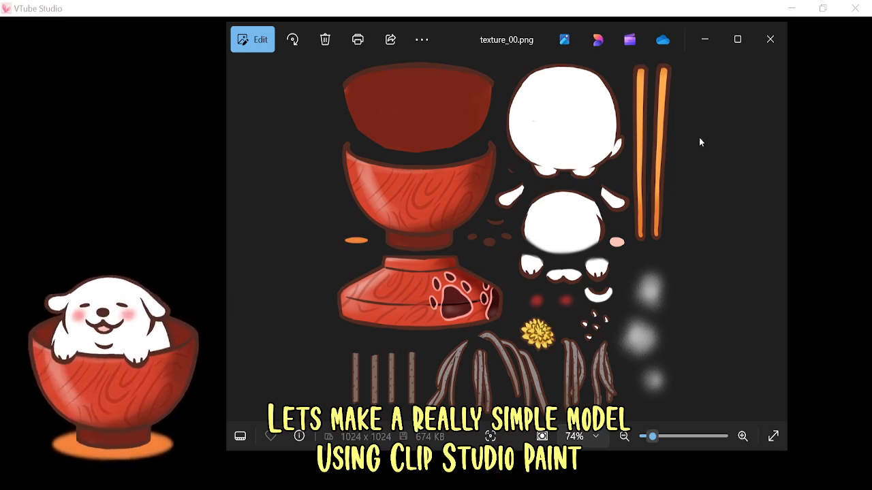
{"action": "left_click", "coordinate": [706, 43]}
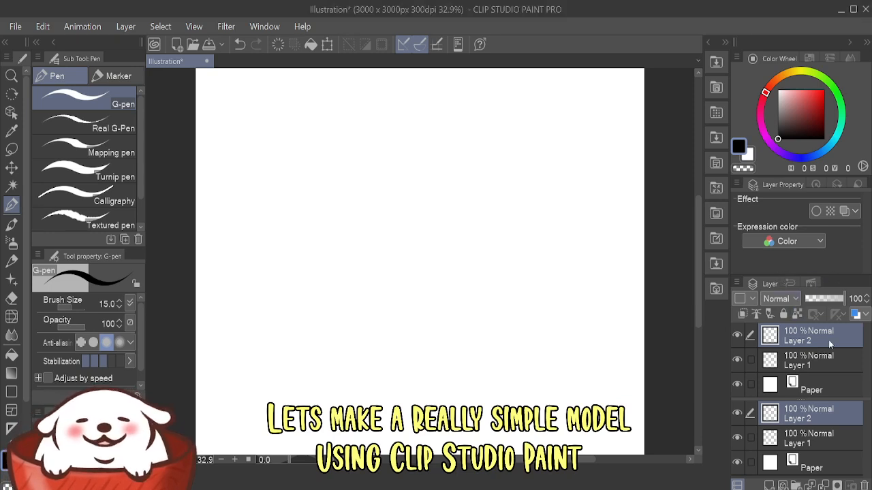
- Return to Clip Studio Paint, delete Layer 2 and Layer 1, and toggle the Paper layer's visibility off and on
{"action": "left_click", "coordinate": [810, 446]}
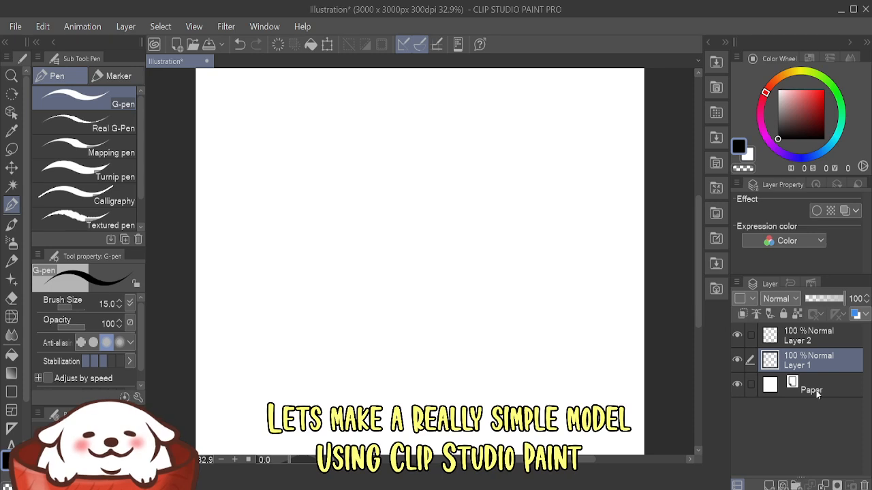
{"action": "left_click", "coordinate": [817, 394]}
{"action": "left_click", "coordinate": [806, 337]}
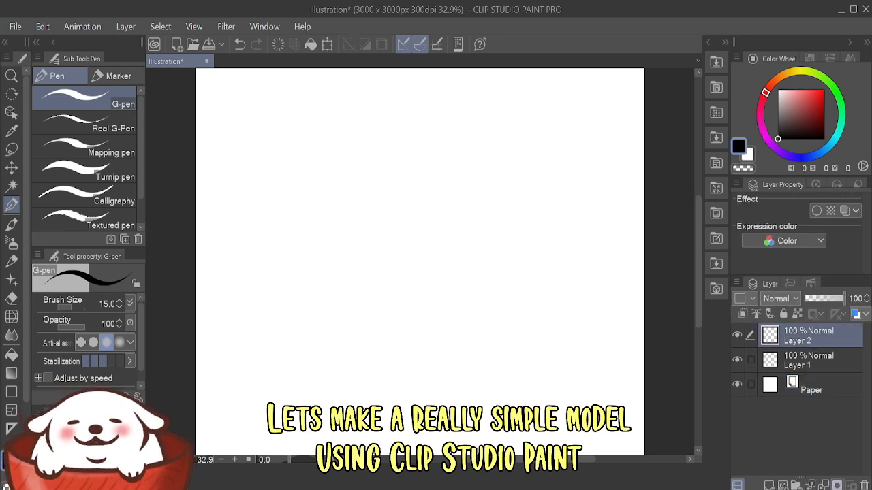
{"action": "left_click", "coordinate": [864, 485]}
{"action": "left_click", "coordinate": [863, 485]}
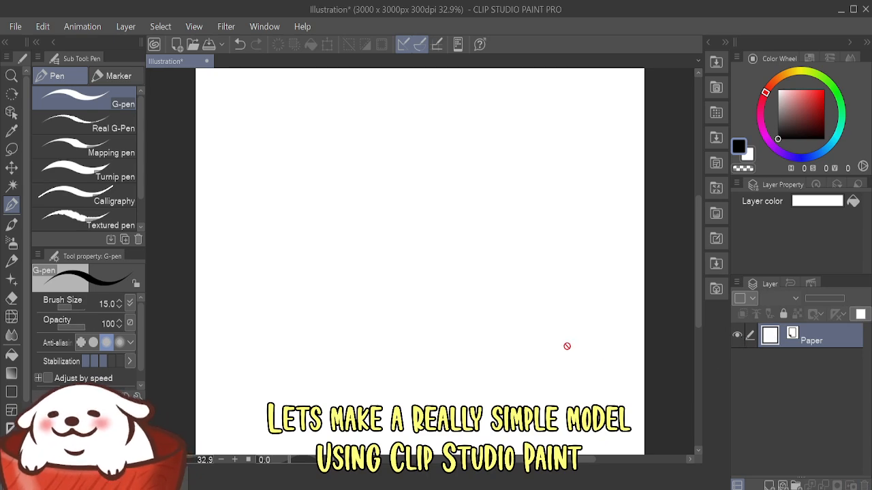
{"action": "left_click", "coordinate": [737, 336]}
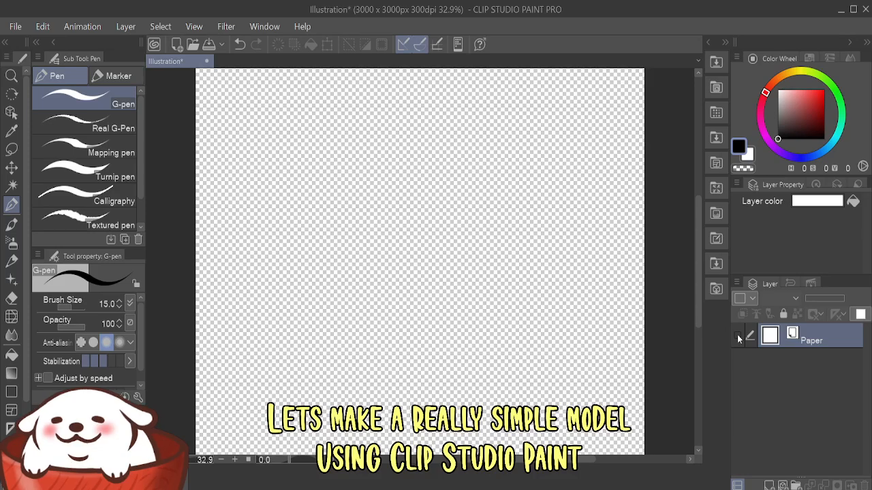
{"action": "left_click", "coordinate": [737, 337]}
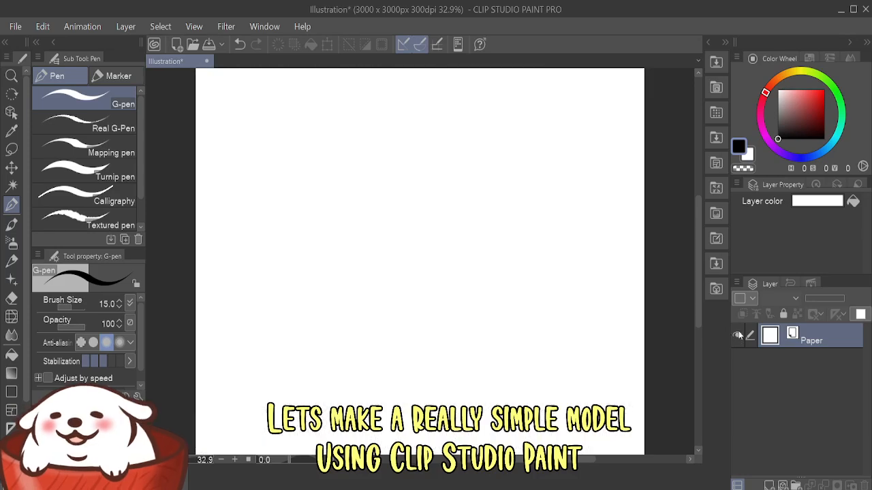
- Add a raster layer and draw a thick blue circle (hue 222) mid-canvas with the G-pen
{"action": "left_click", "coordinate": [766, 484]}
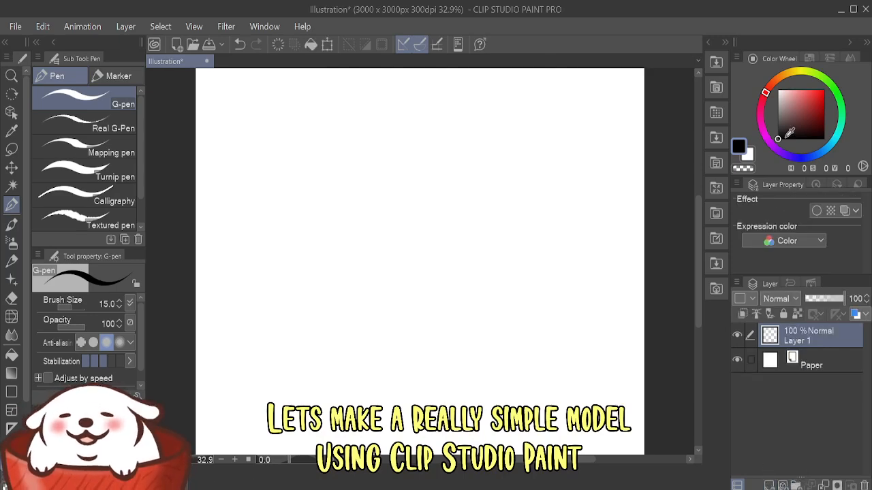
{"action": "left_click_drag", "start_coordinate": [790, 133], "coordinate": [827, 78]}
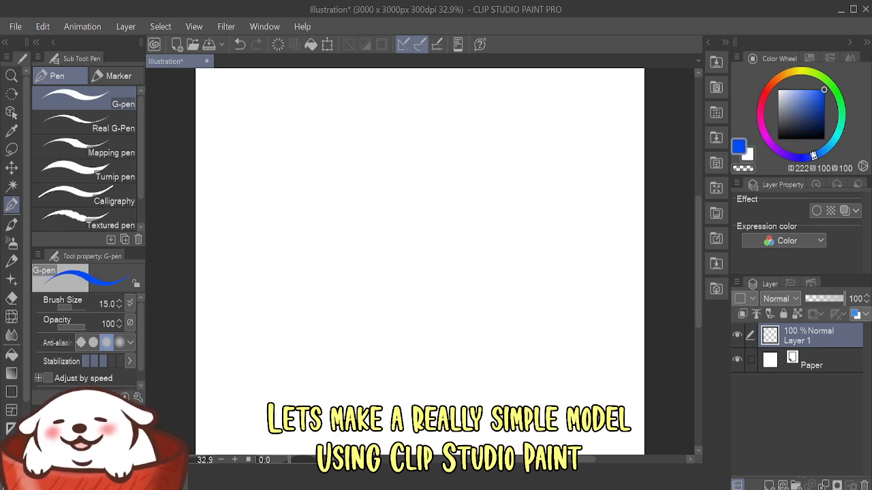
{"action": "left_click", "coordinate": [20, 205]}
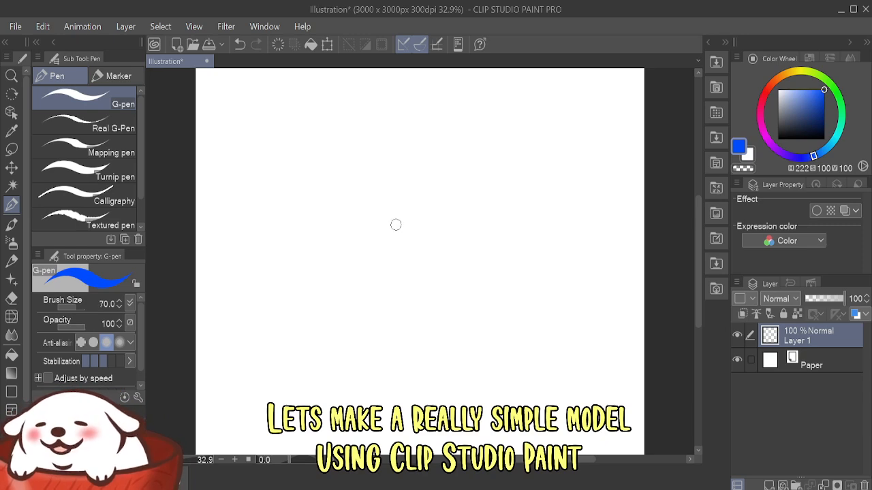
{"action": "mouse_move", "coordinate": [399, 210]}
{"action": "left_mouse_down"}
{"action": "mouse_move", "coordinate": [399, 299]}
{"action": "mouse_move", "coordinate": [422, 215]}
{"action": "left_mouse_up"}
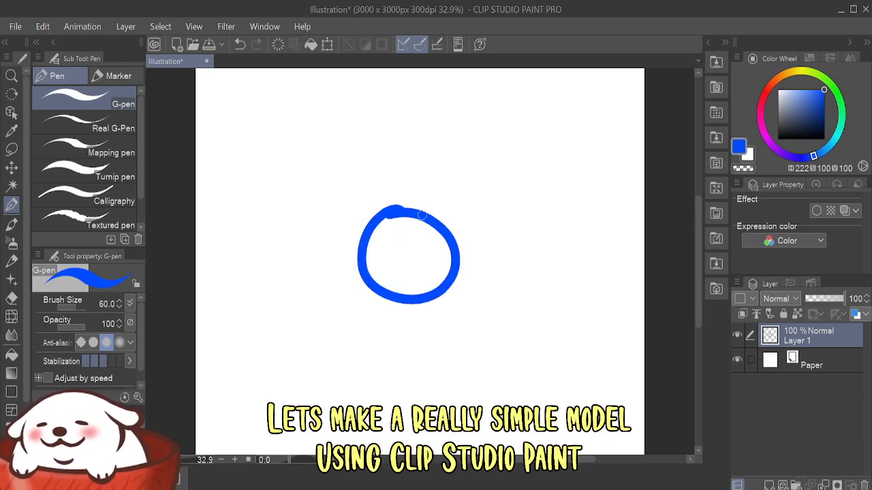
- Hide the Paper layer, then draw a wavy blue line and handwrite the word "TRANSPrent" around the circle
{"action": "left_click", "coordinate": [738, 360]}
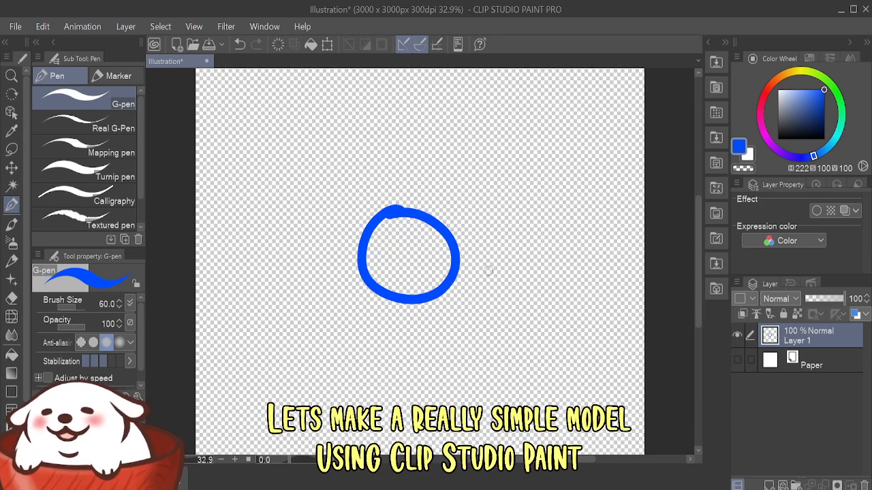
{"action": "mouse_move", "coordinate": [460, 126]}
{"action": "left_mouse_down"}
{"action": "mouse_move", "coordinate": [510, 168]}
{"action": "mouse_move", "coordinate": [542, 271]}
{"action": "left_mouse_up"}
{"action": "mouse_move", "coordinate": [325, 407]}
{"action": "left_mouse_down"}
{"action": "mouse_move", "coordinate": [369, 348]}
{"action": "mouse_move", "coordinate": [376, 390]}
{"action": "mouse_move", "coordinate": [427, 349]}
{"action": "mouse_move", "coordinate": [479, 365]}
{"action": "left_mouse_up"}
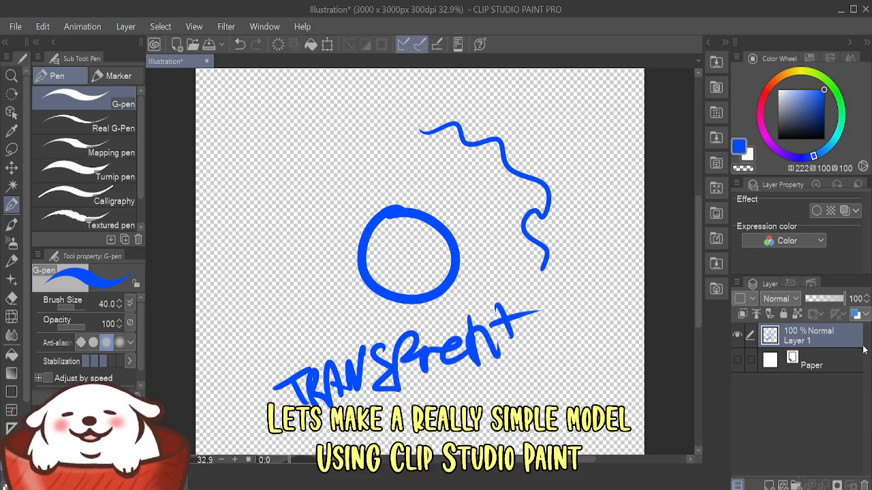
- Add a vector layer directly above Paper and scribble large soft red airbrush strokes (hue 358) behind the blue drawing
{"action": "left_click", "coordinate": [804, 362]}
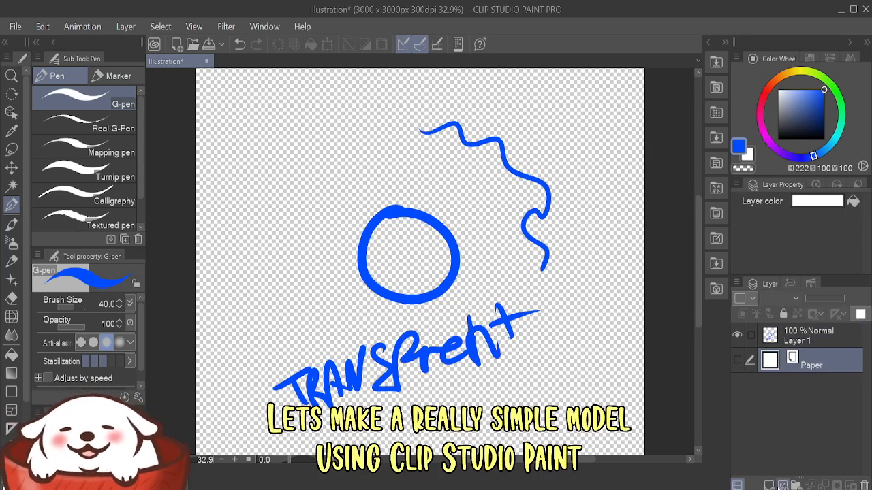
{"action": "left_click", "coordinate": [780, 486]}
{"action": "left_click", "coordinate": [762, 96]}
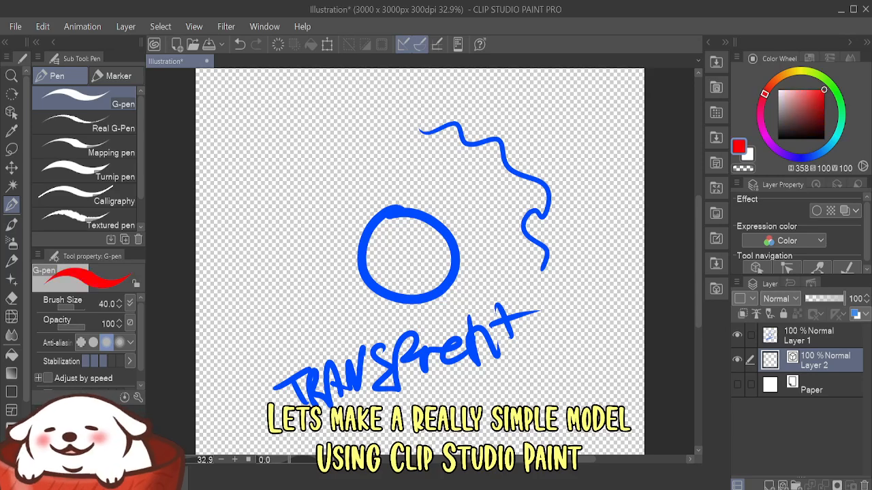
{"action": "left_click", "coordinate": [12, 243]}
{"action": "mouse_move", "coordinate": [360, 162]}
{"action": "left_mouse_down"}
{"action": "mouse_move", "coordinate": [354, 208]}
{"action": "mouse_move", "coordinate": [439, 265]}
{"action": "mouse_move", "coordinate": [516, 344]}
{"action": "mouse_move", "coordinate": [431, 400]}
{"action": "mouse_move", "coordinate": [302, 301]}
{"action": "mouse_move", "coordinate": [489, 254]}
{"action": "mouse_move", "coordinate": [384, 189]}
{"action": "mouse_move", "coordinate": [420, 175]}
{"action": "mouse_move", "coordinate": [289, 255]}
{"action": "mouse_move", "coordinate": [468, 327]}
{"action": "mouse_move", "coordinate": [373, 274]}
{"action": "mouse_move", "coordinate": [431, 375]}
{"action": "left_mouse_up"}
- Move the red scribble layer around, and shift the blue drawing on Layer 1 slightly upward independently
{"action": "key", "text": "k"}
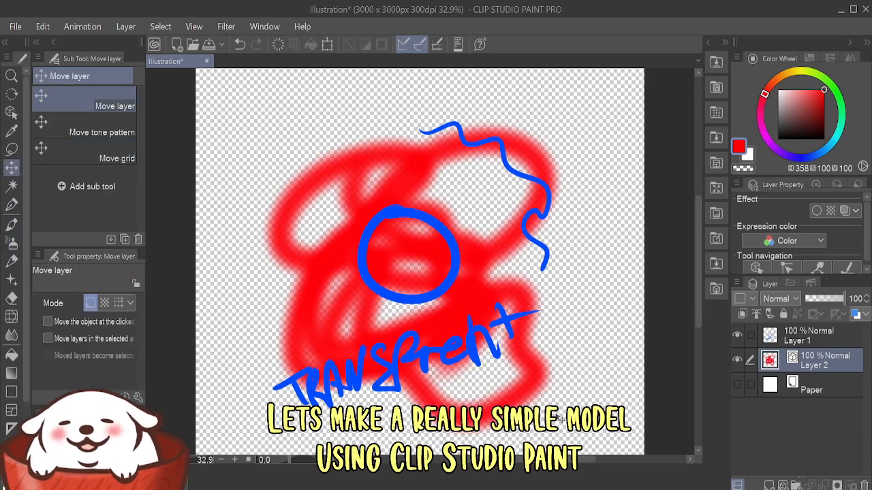
{"action": "left_click_drag", "start_coordinate": [488, 395], "coordinate": [477, 350]}
{"action": "mouse_move", "coordinate": [413, 329]}
{"action": "left_mouse_down"}
{"action": "mouse_move", "coordinate": [446, 304]}
{"action": "mouse_move", "coordinate": [498, 381]}
{"action": "left_mouse_up"}
{"action": "left_click", "coordinate": [804, 339]}
{"action": "mouse_move", "coordinate": [460, 357]}
{"action": "left_mouse_down"}
{"action": "mouse_move", "coordinate": [457, 329]}
{"action": "mouse_move", "coordinate": [467, 370]}
{"action": "mouse_move", "coordinate": [443, 350]}
{"action": "mouse_move", "coordinate": [453, 370]}
{"action": "mouse_move", "coordinate": [458, 339]}
{"action": "left_mouse_up"}
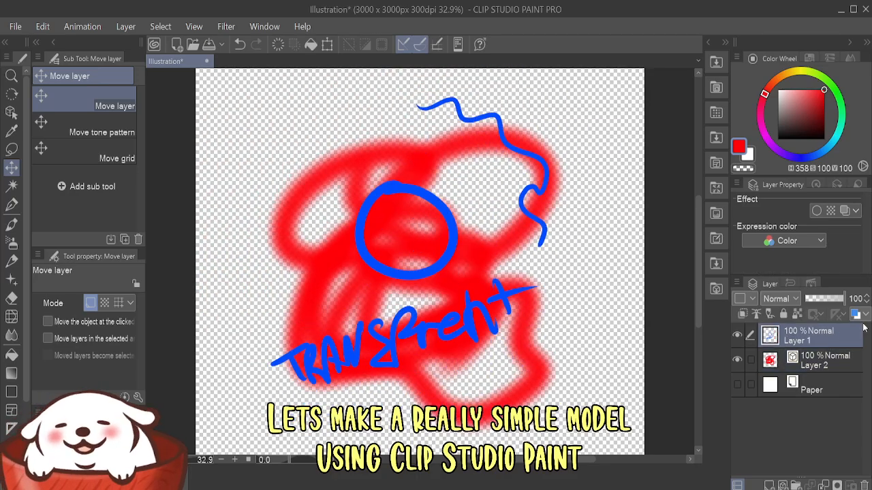
- Delete the blue drawing and red scribble layers and make the Paper layer visible again
{"action": "key", "text": "Delete"}
{"action": "key", "text": "Delete"}
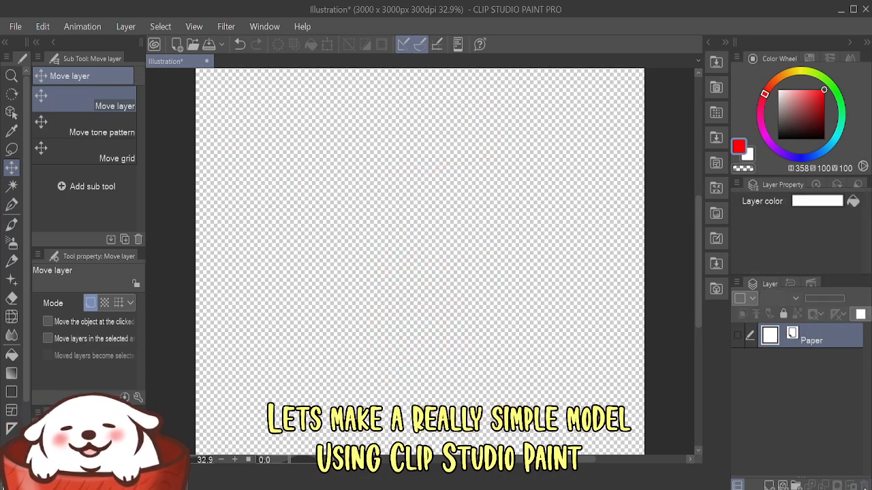
{"action": "left_click", "coordinate": [738, 336]}
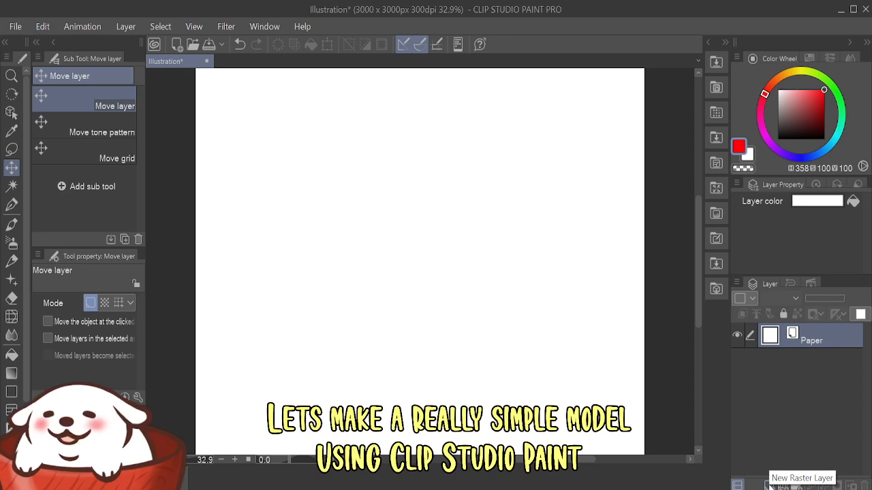
- Add an empty vector layer above Paper and delete it again
{"action": "left_click", "coordinate": [783, 485]}
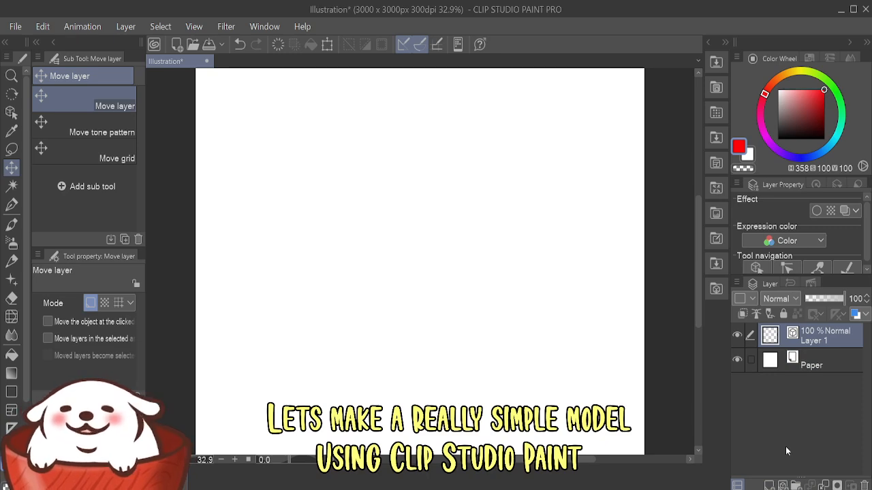
{"action": "left_click", "coordinate": [863, 485]}
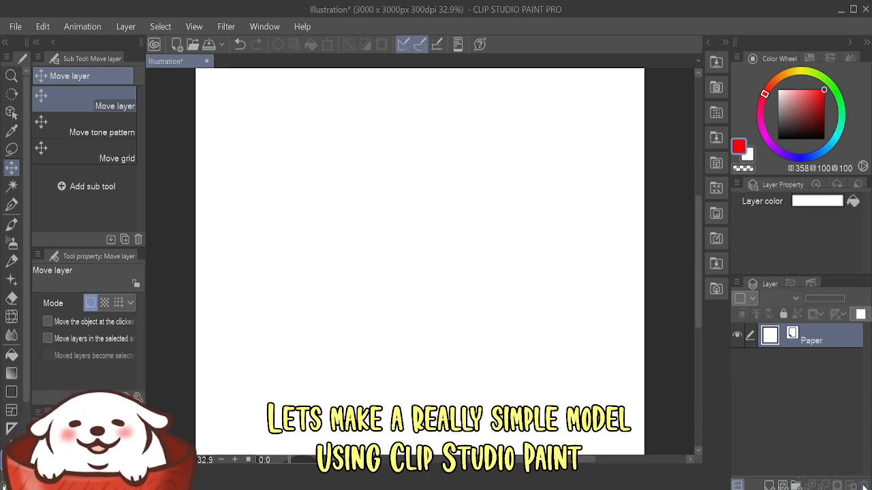
- Add a new vector layer above Paper and select the G-pen at brush size 40
{"action": "left_click", "coordinate": [784, 485]}
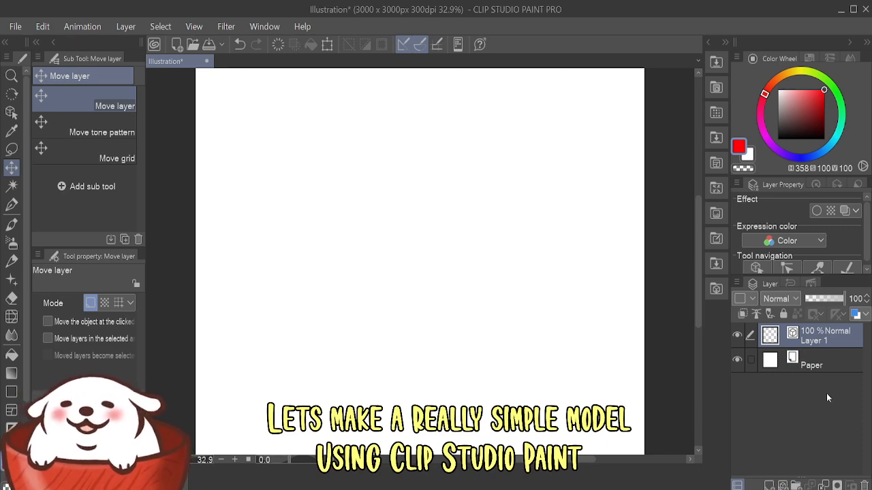
{"action": "left_click", "coordinate": [12, 205]}
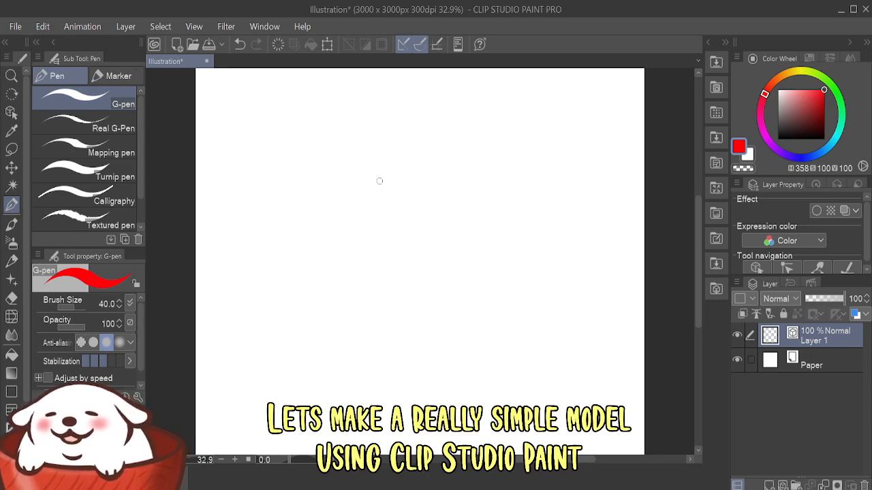
{"action": "mouse_move", "coordinate": [381, 130]}
{"action": "left_mouse_down"}
{"action": "mouse_move", "coordinate": [364, 135]}
{"action": "mouse_move", "coordinate": [548, 170]}
{"action": "mouse_move", "coordinate": [330, 232]}
{"action": "left_mouse_up"}
{"action": "left_click_drag", "start_coordinate": [361, 97], "coordinate": [417, 407]}
{"action": "key", "text": "ctrl+z"}
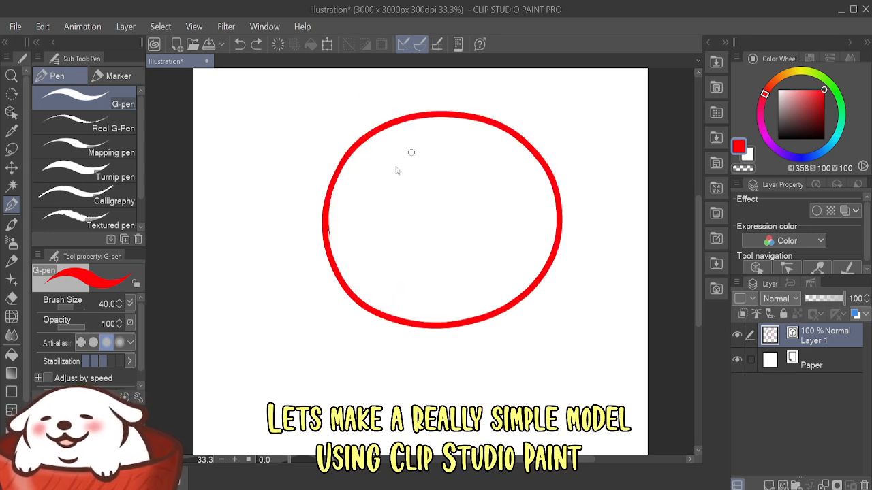
{"action": "key", "text": "ctrl+z"}
- Draw a red hair outline with crossing, pointed strands on the vector layer with the G-pen at size 40
{"action": "mouse_move", "coordinate": [440, 121]}
{"action": "left_mouse_down"}
{"action": "mouse_move", "coordinate": [359, 211]}
{"action": "mouse_move", "coordinate": [416, 209]}
{"action": "left_mouse_up"}
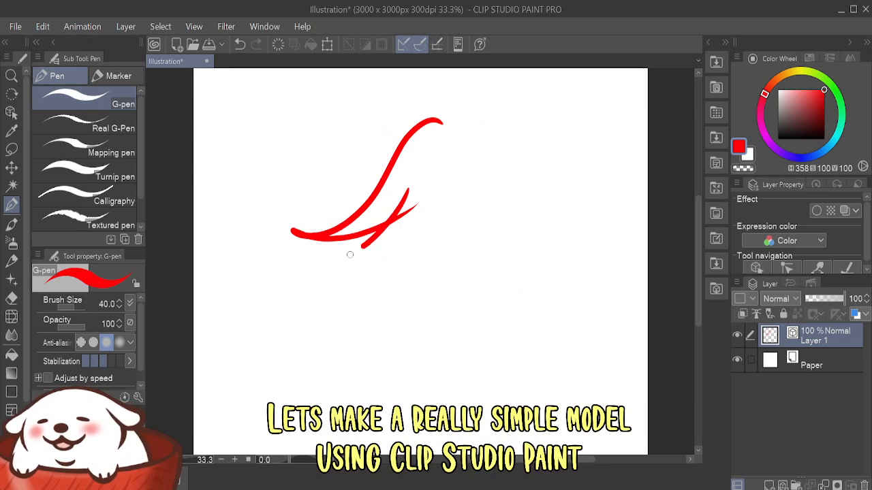
{"action": "mouse_move", "coordinate": [315, 262]}
{"action": "left_mouse_down"}
{"action": "mouse_move", "coordinate": [447, 179]}
{"action": "mouse_move", "coordinate": [460, 295]}
{"action": "left_mouse_up"}
{"action": "mouse_move", "coordinate": [470, 178]}
{"action": "left_mouse_down"}
{"action": "mouse_move", "coordinate": [477, 141]}
{"action": "mouse_move", "coordinate": [454, 121]}
{"action": "left_mouse_up"}
{"action": "key", "text": "ctrl+z"}
- Trim the overshooting line ends of the hair outline with the Hard eraser, using vector erasing up to the intersection
{"action": "key", "text": "e"}
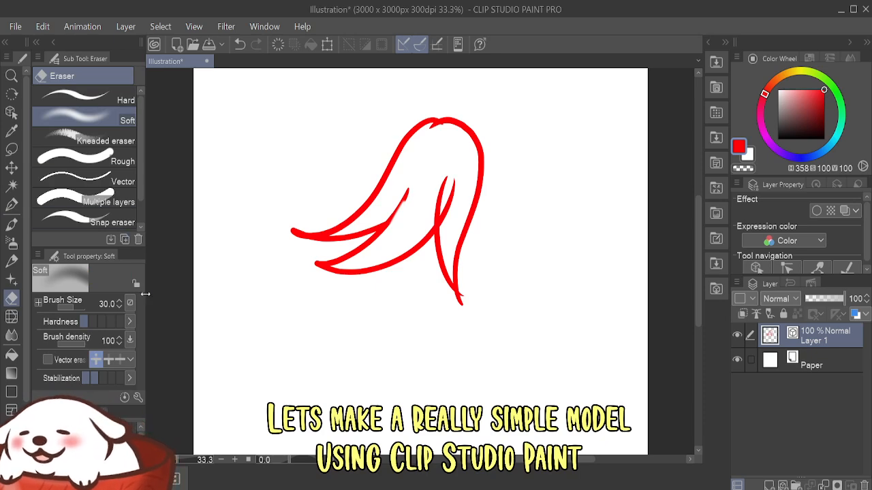
{"action": "key", "text": "ctrl+z"}
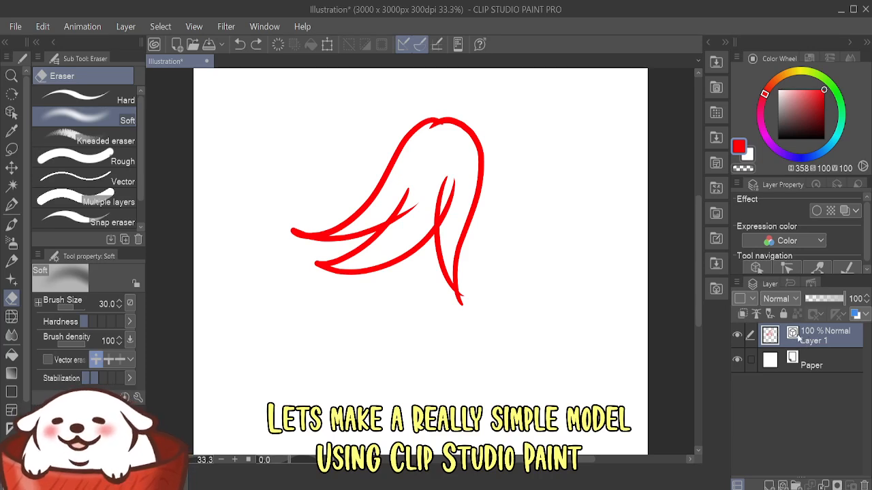
{"action": "left_click", "coordinate": [123, 100]}
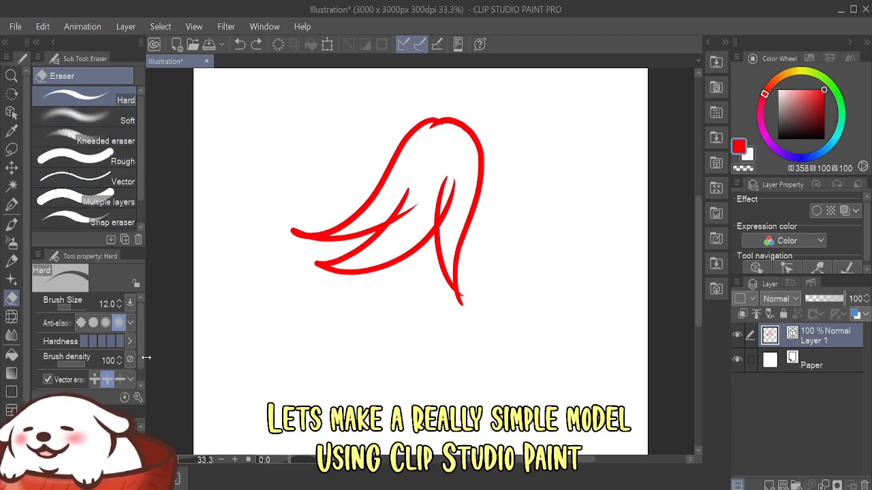
{"action": "scroll", "coordinate": [140, 333], "scroll_direction": "down", "scroll_amount": 1}
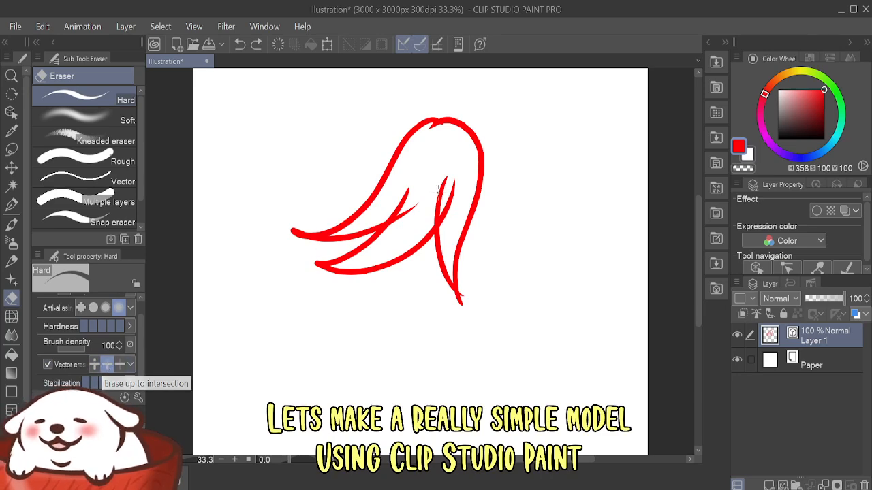
{"action": "left_click", "coordinate": [108, 365]}
{"action": "left_click", "coordinate": [450, 190]}
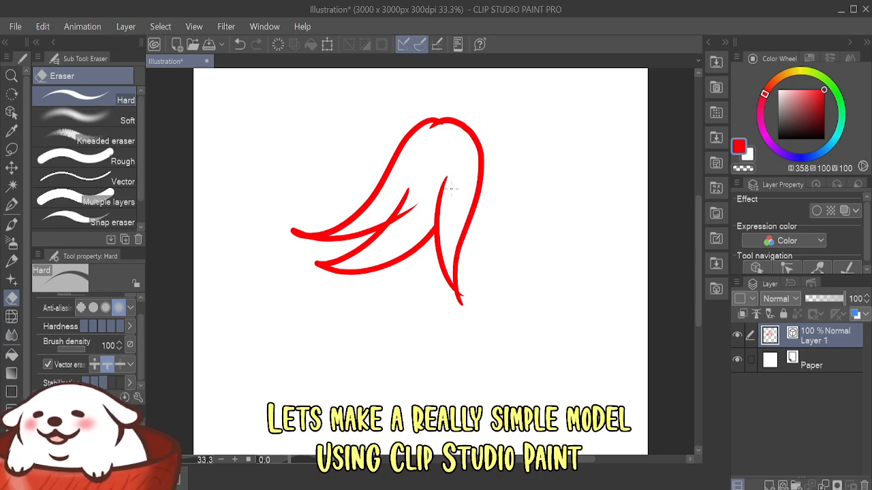
{"action": "left_click", "coordinate": [461, 301]}
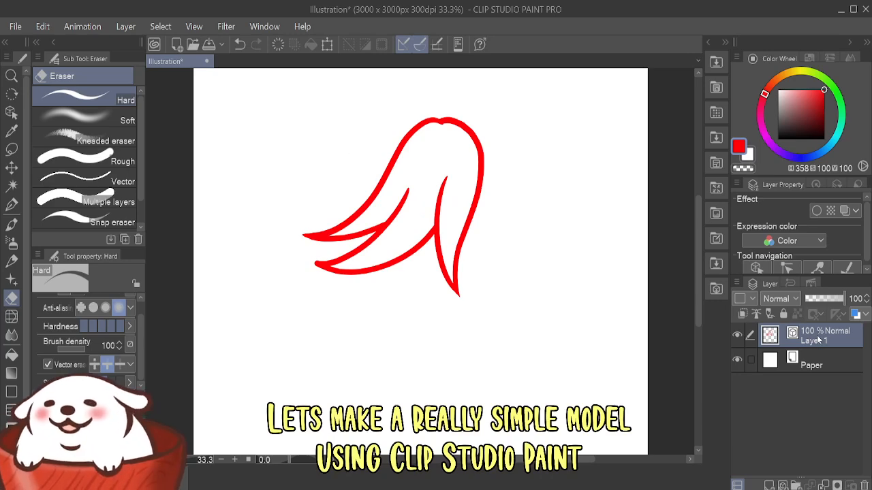
- Use the Object tool to set the hair lines' brush size to 23.2 and their main color to black
{"action": "left_click", "coordinate": [11, 113]}
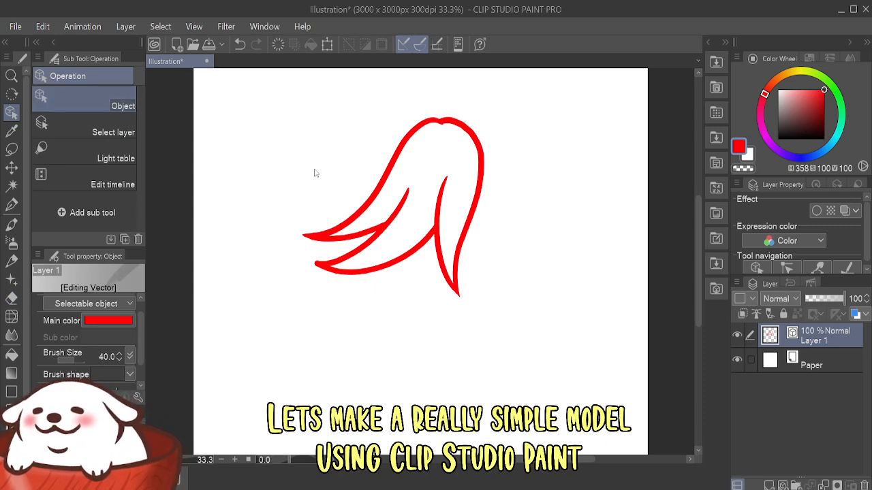
{"action": "mouse_move", "coordinate": [379, 193]}
{"action": "left_mouse_down"}
{"action": "mouse_move", "coordinate": [361, 220]}
{"action": "mouse_move", "coordinate": [377, 180]}
{"action": "mouse_move", "coordinate": [375, 247]}
{"action": "mouse_move", "coordinate": [383, 187]}
{"action": "mouse_move", "coordinate": [382, 197]}
{"action": "left_mouse_up"}
{"action": "key", "text": "ctrl+z"}
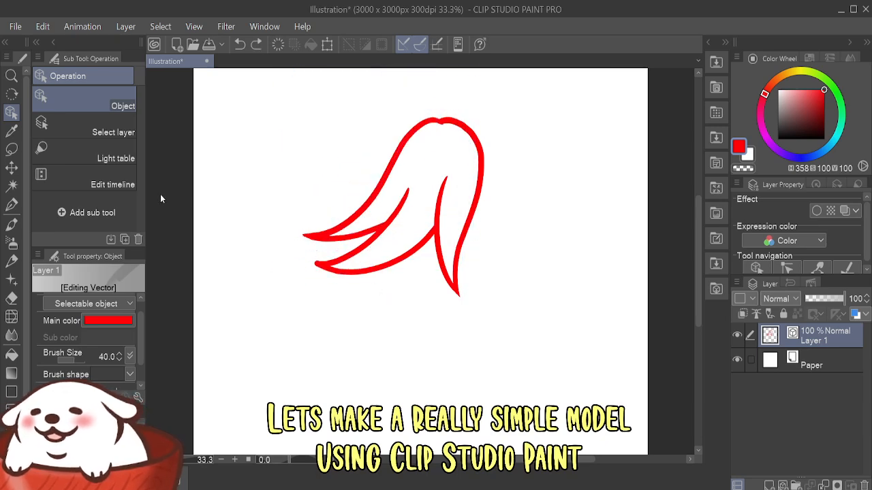
{"action": "left_click_drag", "start_coordinate": [142, 329], "coordinate": [141, 345]}
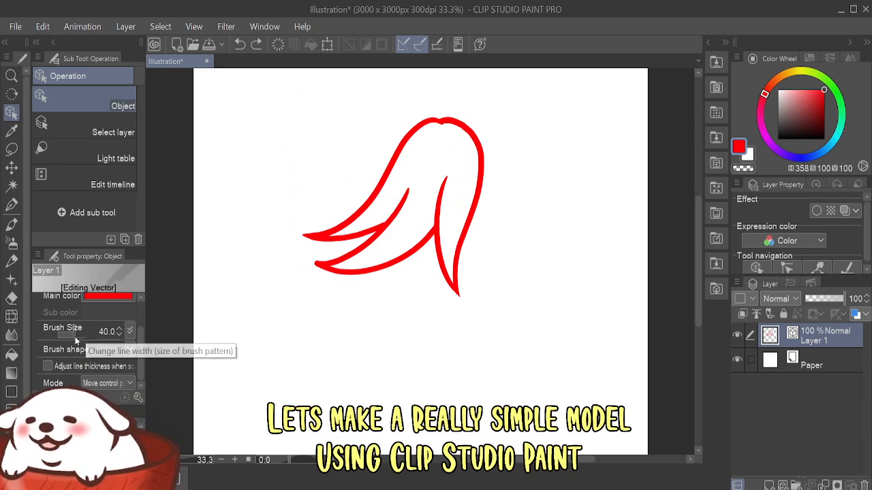
{"action": "mouse_move", "coordinate": [75, 337]}
{"action": "left_mouse_down"}
{"action": "mouse_move", "coordinate": [95, 335]}
{"action": "mouse_move", "coordinate": [82, 328]}
{"action": "left_mouse_up"}
{"action": "left_click", "coordinate": [98, 298]}
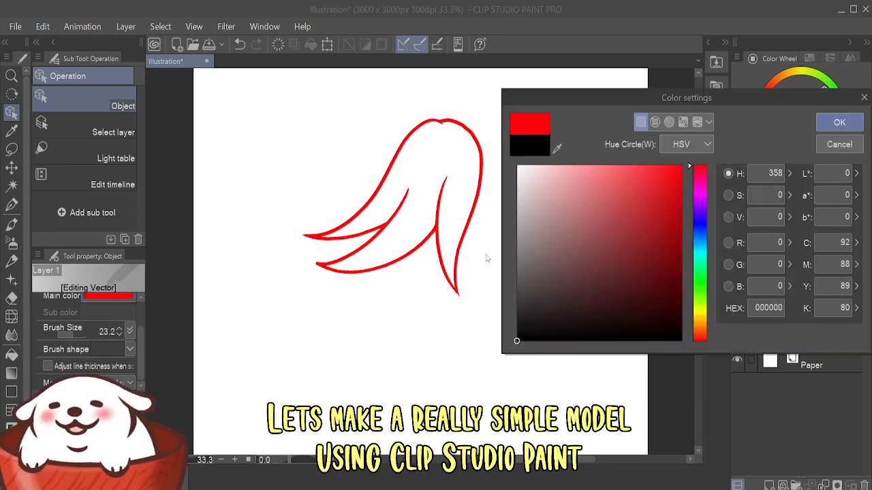
{"action": "left_click", "coordinate": [835, 121]}
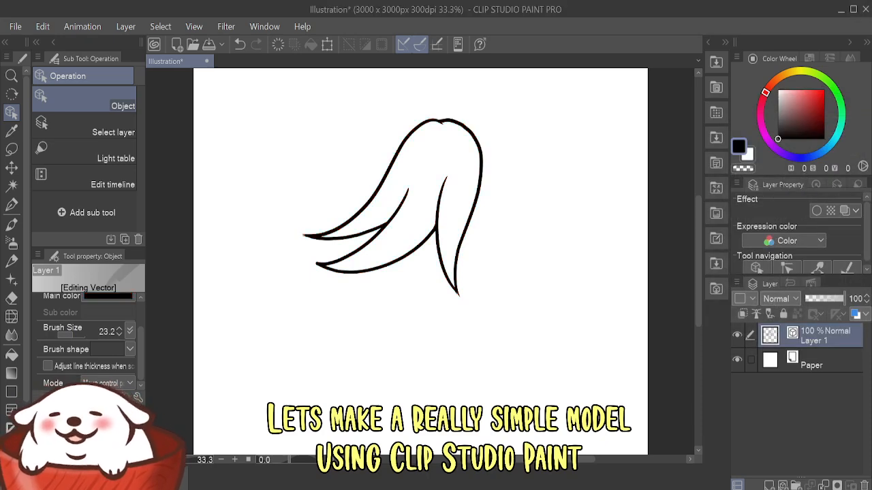
- Rename the hair layer "vector" and duplicate it
{"action": "left_click", "coordinate": [832, 363]}
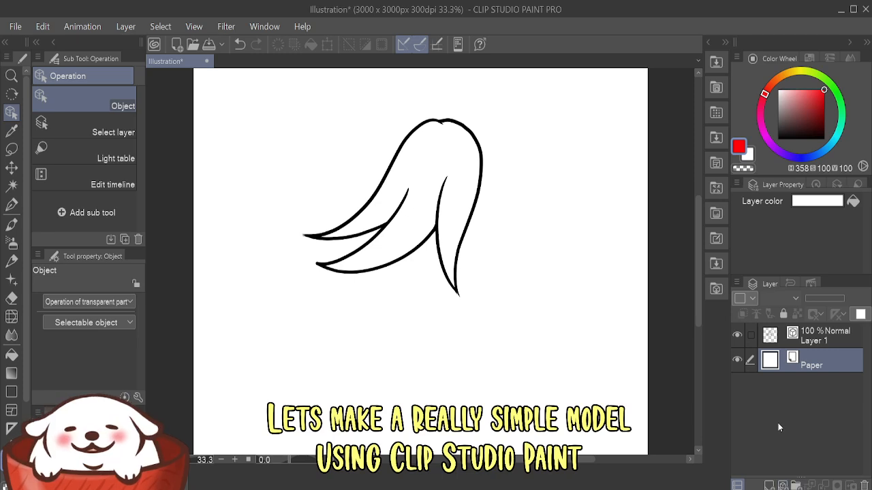
{"action": "double_click", "coordinate": [815, 339]}
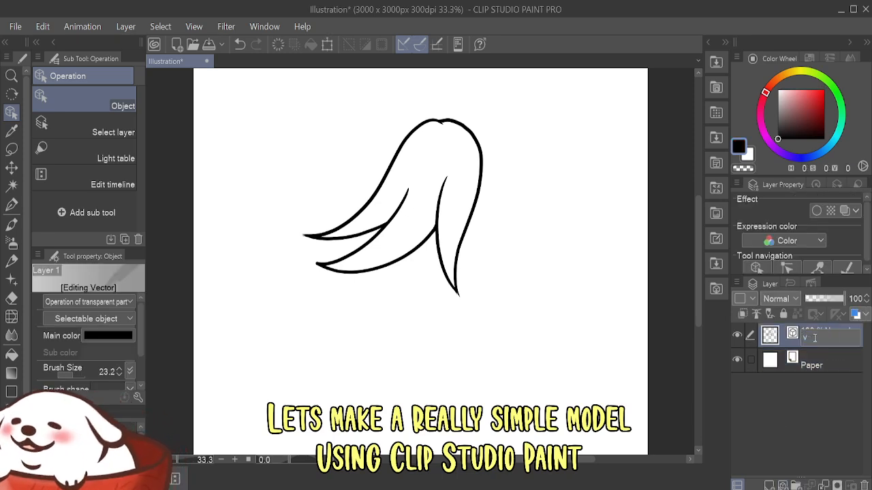
{"action": "type", "text": "vector"}
{"action": "key", "text": "Return"}
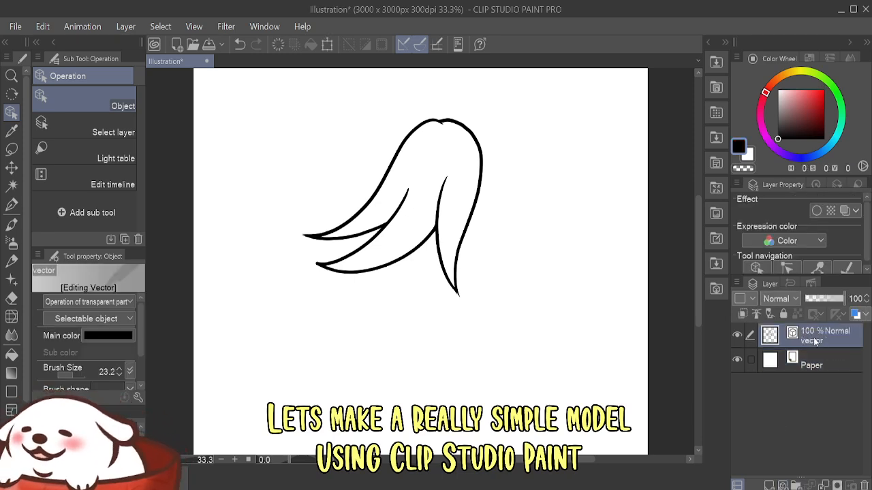
{"action": "right_click", "coordinate": [814, 337]}
{"action": "left_click", "coordinate": [754, 254]}
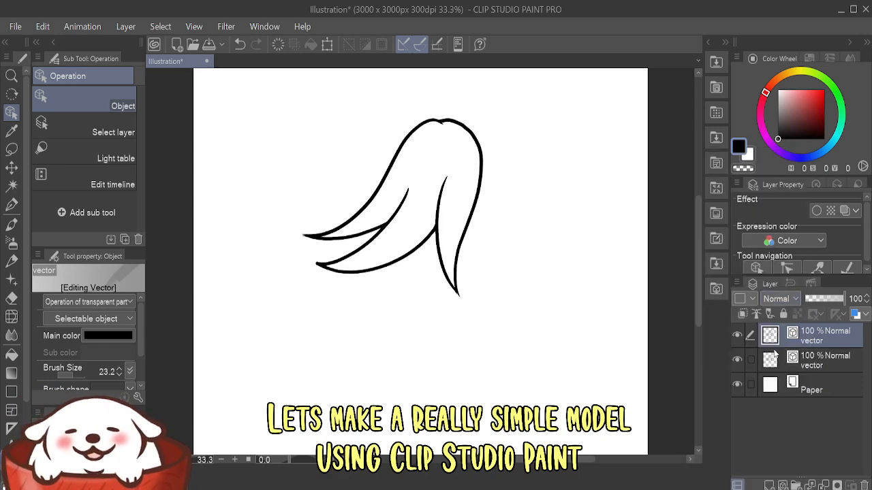
- Convert the upper copy of the hair layer to a raster layer and rename it "raster"
{"action": "right_click", "coordinate": [826, 335]}
{"action": "left_click", "coordinate": [742, 386]}
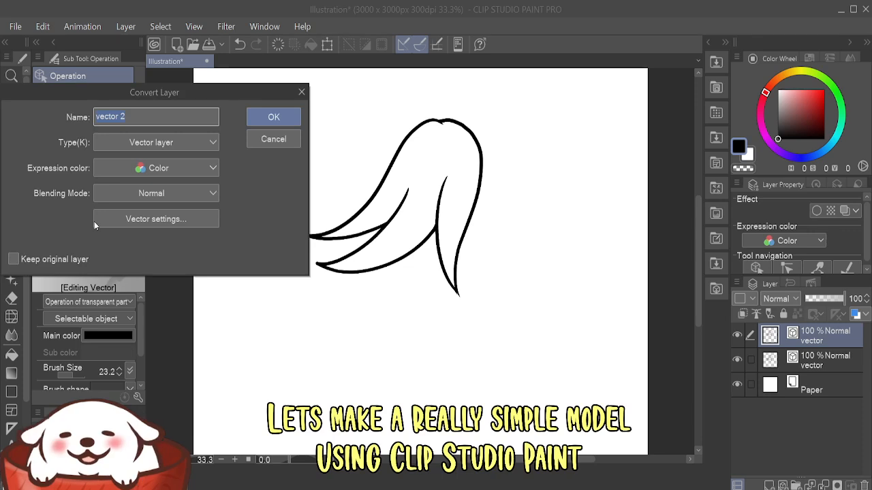
{"action": "left_click", "coordinate": [180, 141]}
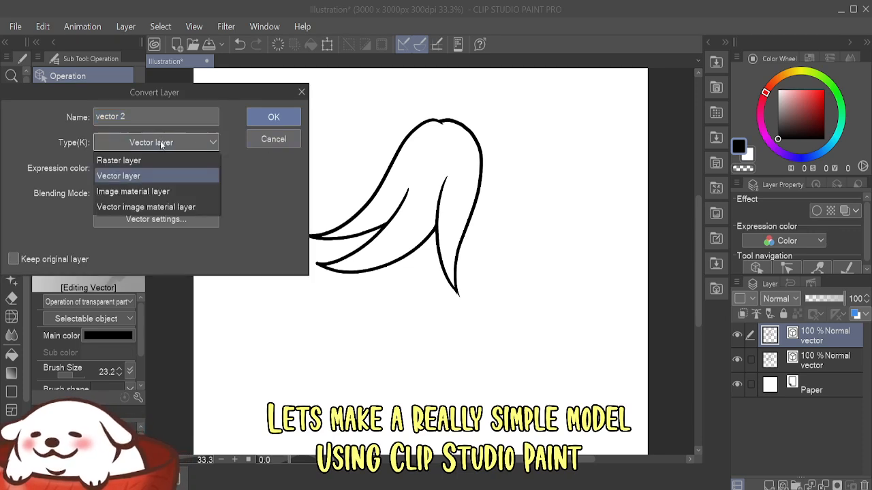
{"action": "left_click", "coordinate": [144, 160]}
{"action": "left_click", "coordinate": [275, 117]}
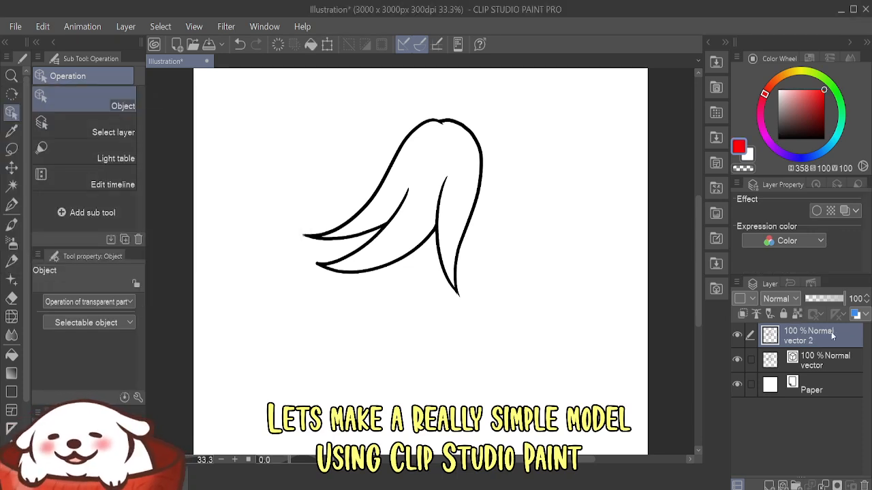
{"action": "left_click", "coordinate": [794, 329]}
{"action": "type", "text": "raster"}
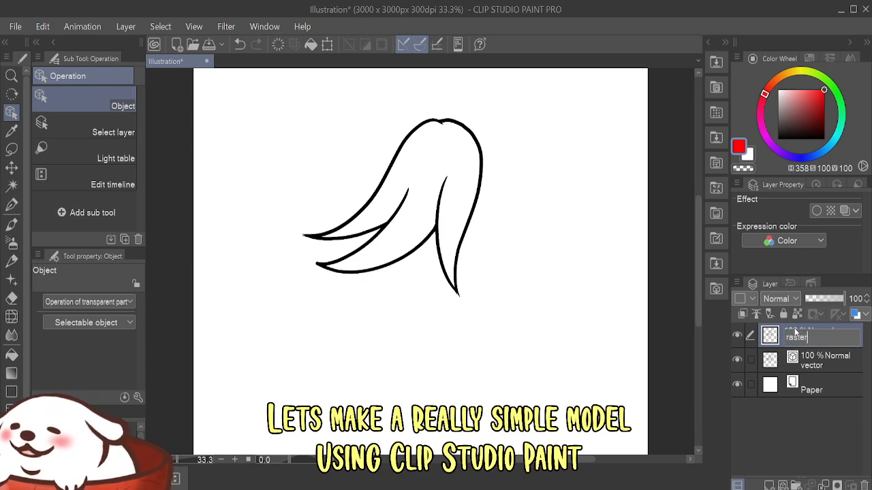
- Move the hair drawings on the raster and vector layers apart, placing them side by side on the canvas
{"action": "left_click", "coordinate": [11, 168]}
{"action": "left_click_drag", "start_coordinate": [495, 269], "coordinate": [558, 311]}
{"action": "mouse_move", "coordinate": [613, 336]}
{"action": "left_mouse_down"}
{"action": "mouse_move", "coordinate": [452, 299]}
{"action": "mouse_move", "coordinate": [434, 236]}
{"action": "mouse_move", "coordinate": [443, 218]}
{"action": "mouse_move", "coordinate": [478, 233]}
{"action": "left_mouse_up"}
{"action": "left_click", "coordinate": [837, 367]}
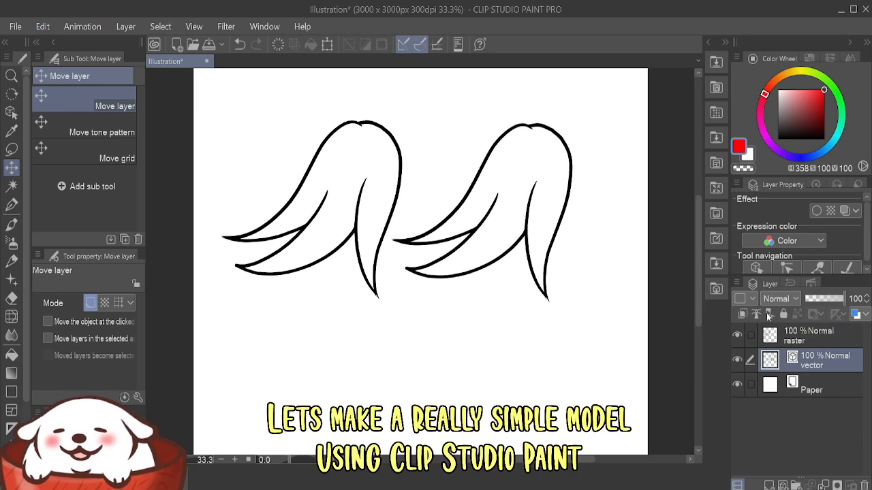
- Scale the raster and vector hair drawings up together until they extend well beyond the canvas edges
{"action": "scroll", "coordinate": [463, 291], "scroll_direction": "down", "scroll_amount": 5}
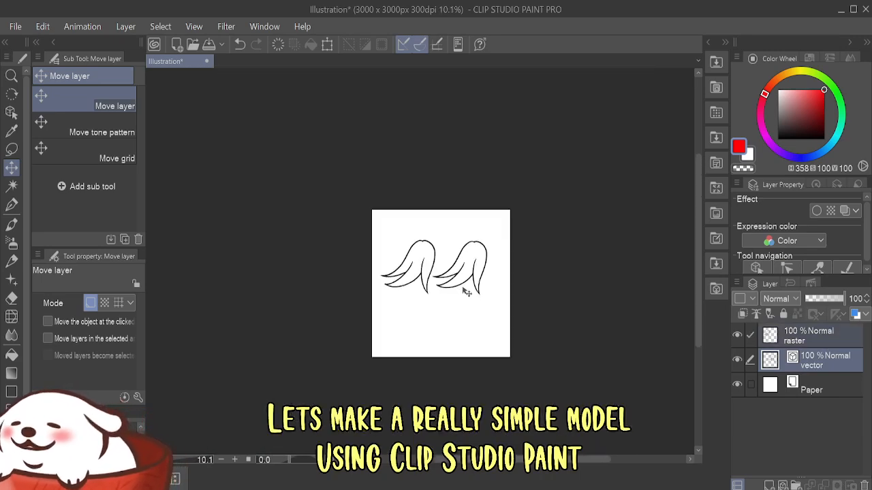
{"action": "key", "text": "ctrl+t"}
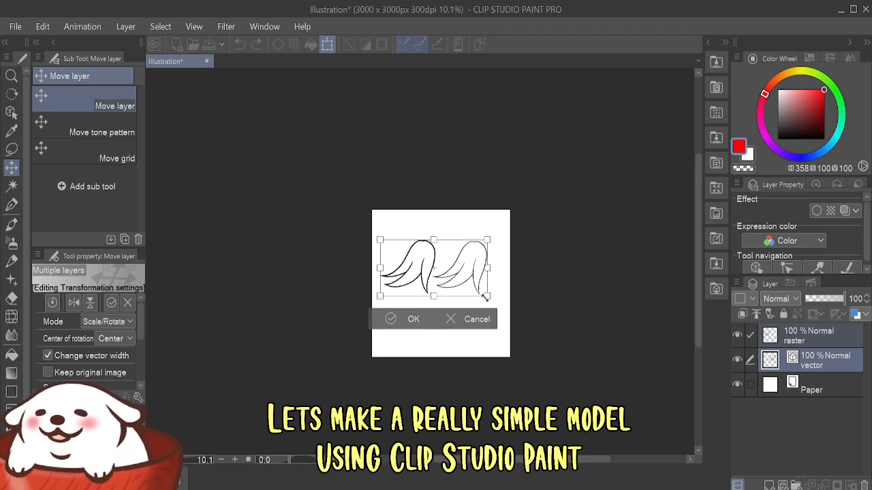
{"action": "left_click_drag", "start_coordinate": [486, 297], "coordinate": [583, 346]}
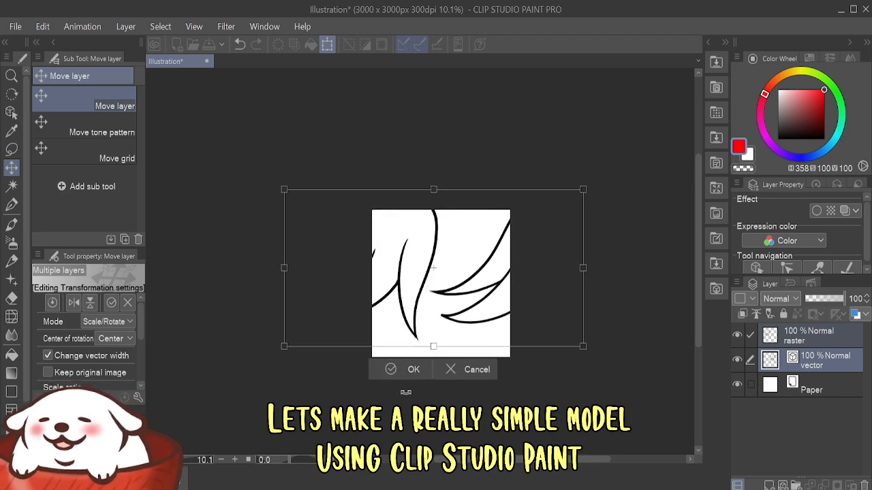
{"action": "left_click", "coordinate": [417, 371]}
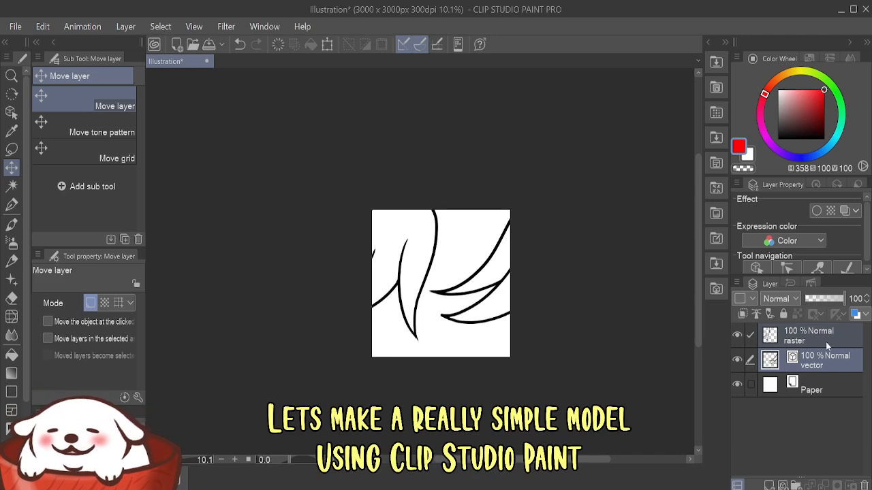
- Examine the enlarged line edges up close and compare the raster hair with the vector hair
{"action": "scroll", "coordinate": [438, 297], "scroll_direction": "up", "scroll_amount": 5}
{"action": "scroll", "coordinate": [425, 319], "scroll_direction": "up", "scroll_amount": 10}
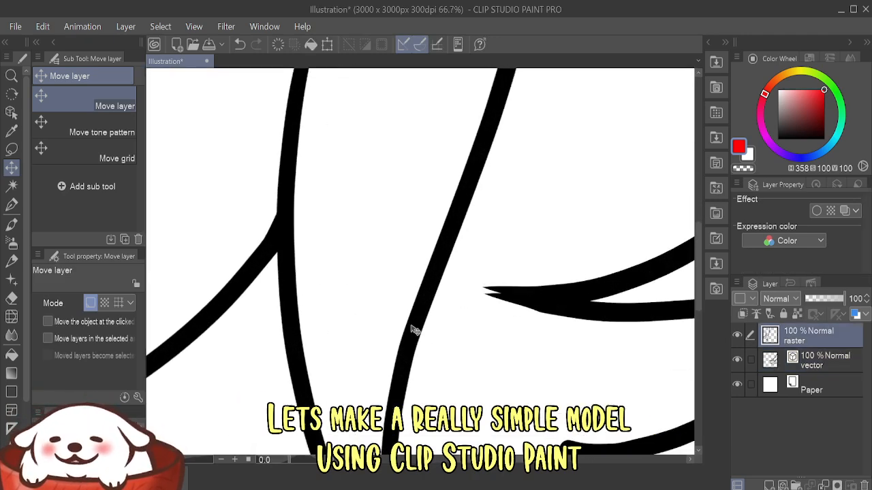
{"action": "scroll", "coordinate": [400, 269], "scroll_direction": "up", "scroll_amount": 1}
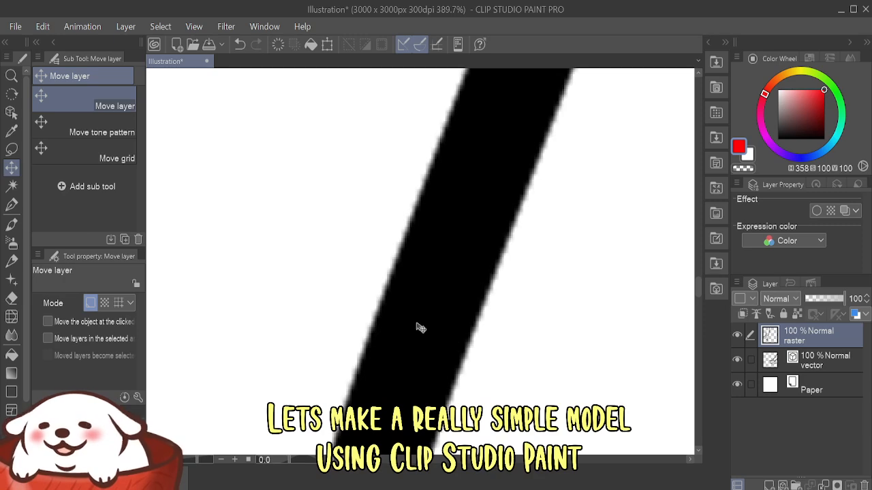
{"action": "scroll", "coordinate": [592, 377], "scroll_direction": "down", "scroll_amount": 3}
{"action": "left_click_drag", "start_coordinate": [634, 354], "coordinate": [275, 309]}
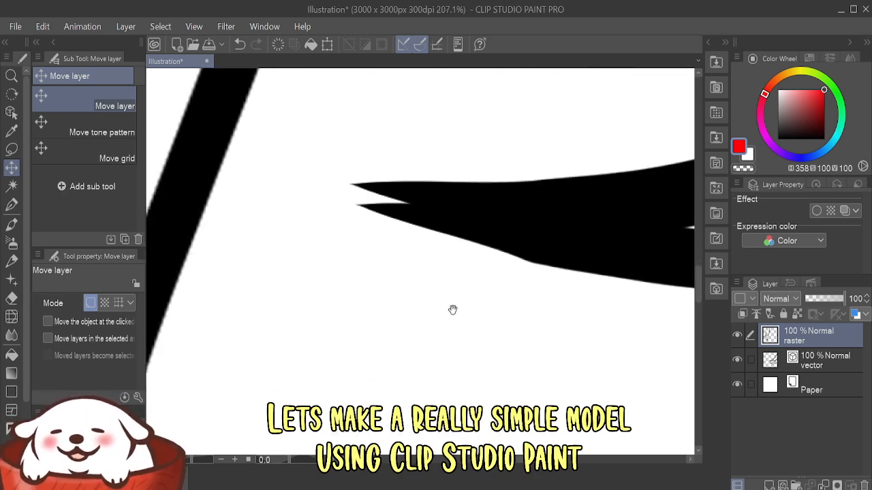
{"action": "left_click_drag", "start_coordinate": [647, 292], "coordinate": [225, 289]}
{"action": "left_click_drag", "start_coordinate": [647, 228], "coordinate": [413, 371]}
{"action": "scroll", "coordinate": [529, 249], "scroll_direction": "up", "scroll_amount": 4}
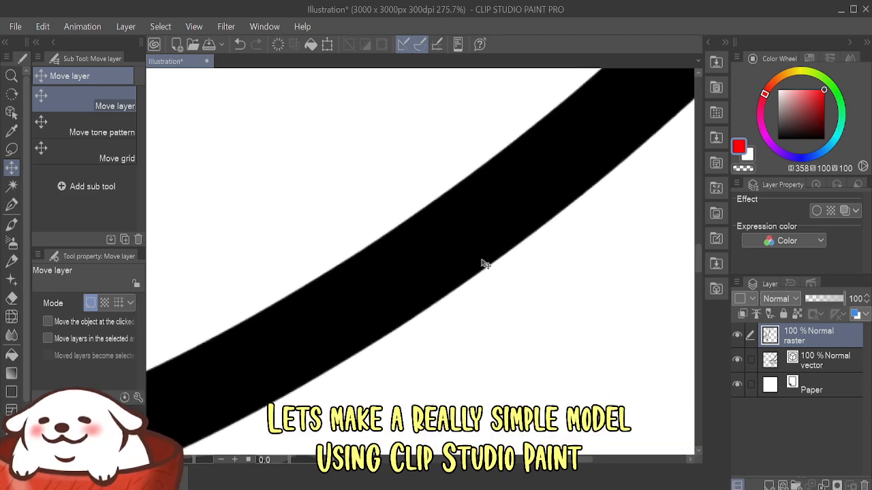
{"action": "scroll", "coordinate": [422, 254], "scroll_direction": "down", "scroll_amount": 10}
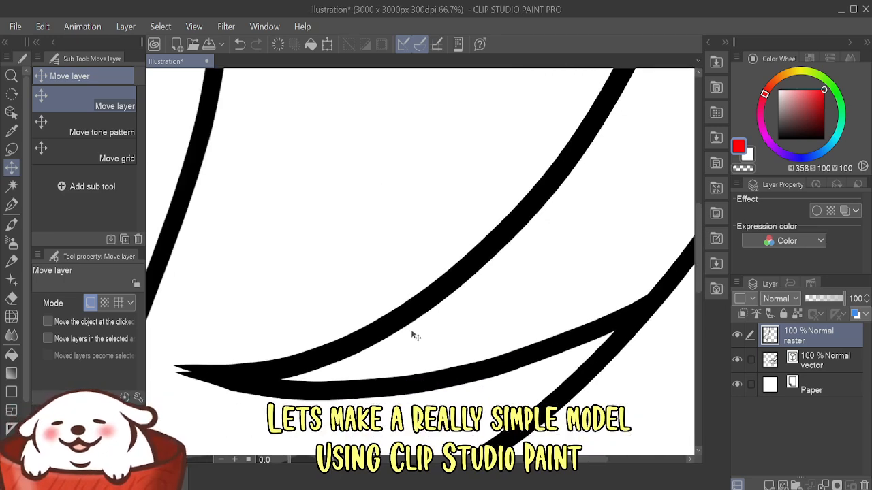
{"action": "left_click_drag", "start_coordinate": [405, 340], "coordinate": [497, 253]}
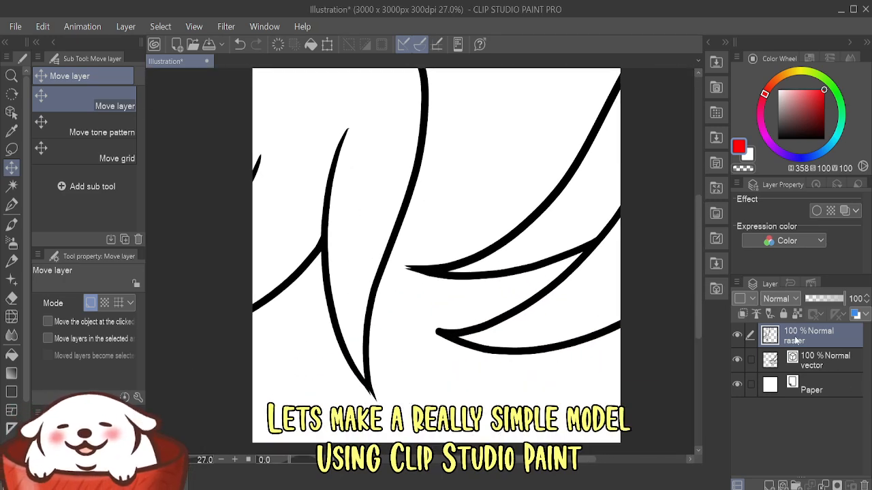
- Increase the brush size of the hair lines on the vector layer using the Object operation tool
{"action": "left_click", "coordinate": [12, 111]}
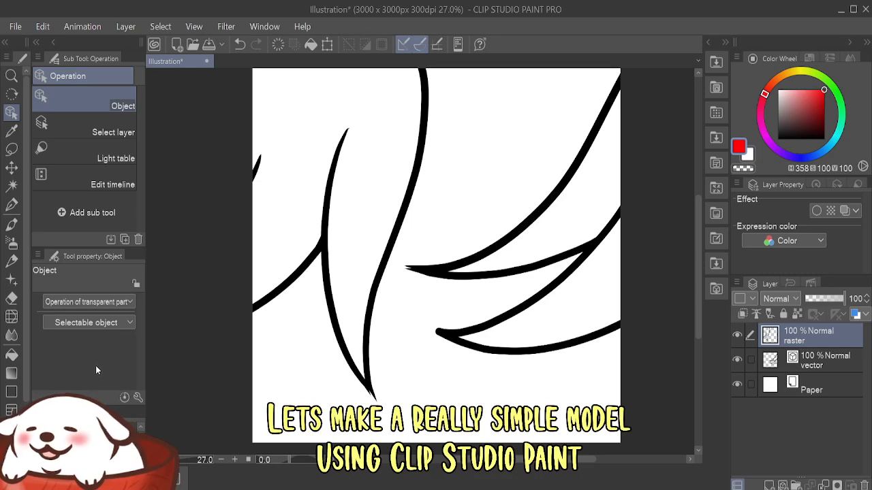
{"action": "left_click", "coordinate": [737, 334]}
{"action": "left_click", "coordinate": [736, 334]}
{"action": "left_click", "coordinate": [759, 357]}
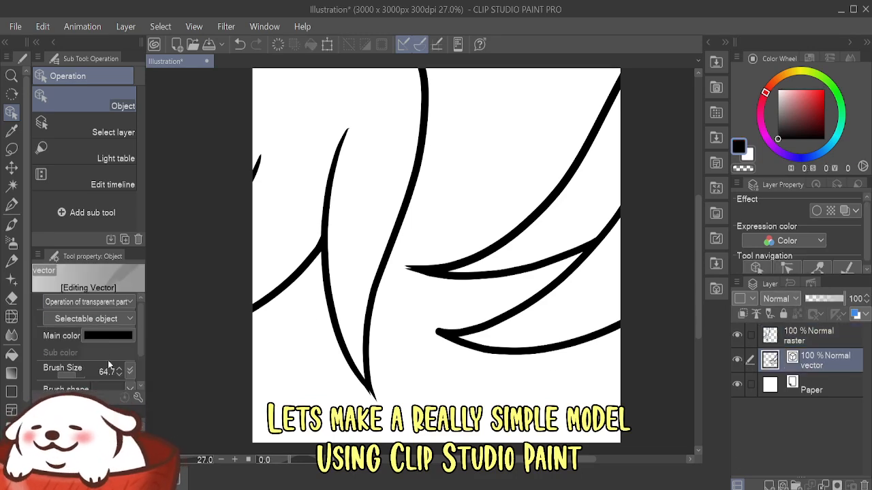
{"action": "left_click", "coordinate": [65, 373]}
{"action": "mouse_move", "coordinate": [65, 373]}
{"action": "left_mouse_down"}
{"action": "mouse_move", "coordinate": [84, 375]}
{"action": "mouse_move", "coordinate": [66, 376]}
{"action": "mouse_move", "coordinate": [73, 376]}
{"action": "left_mouse_up"}
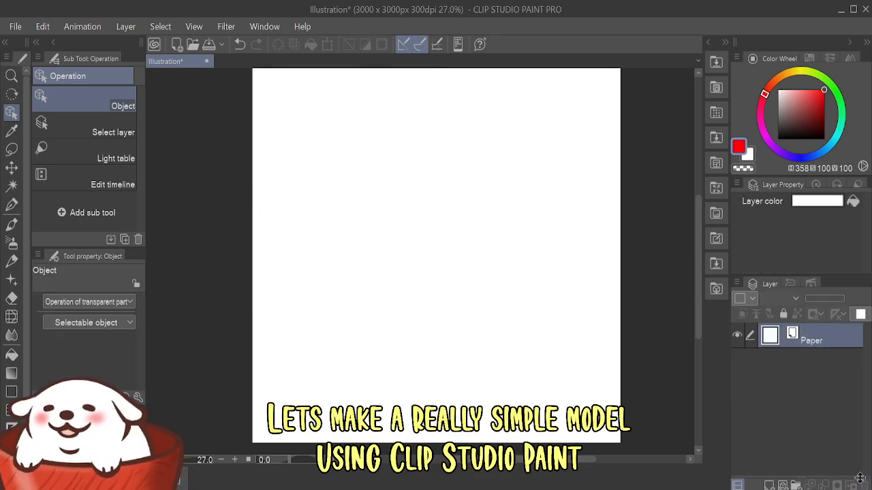
- Try a freehand lasso selection on a new vector layer, clear the selection and delete that layer
{"action": "left_click", "coordinate": [782, 484]}
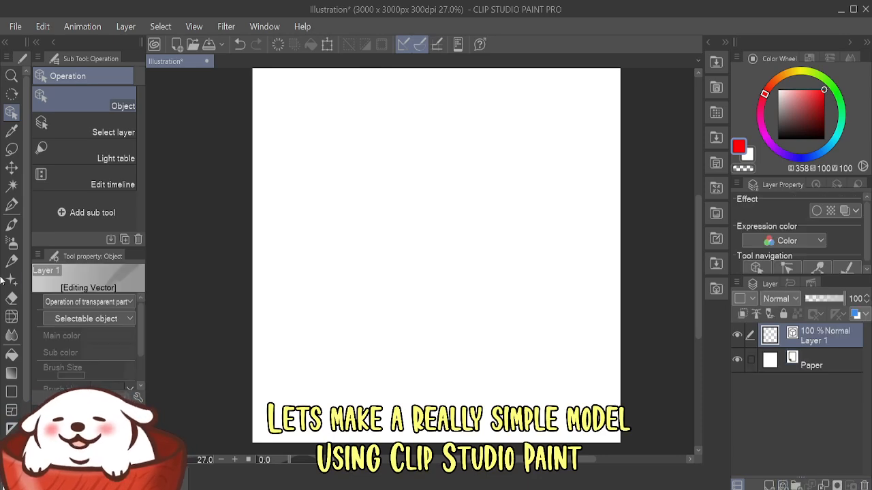
{"action": "left_click", "coordinate": [12, 353]}
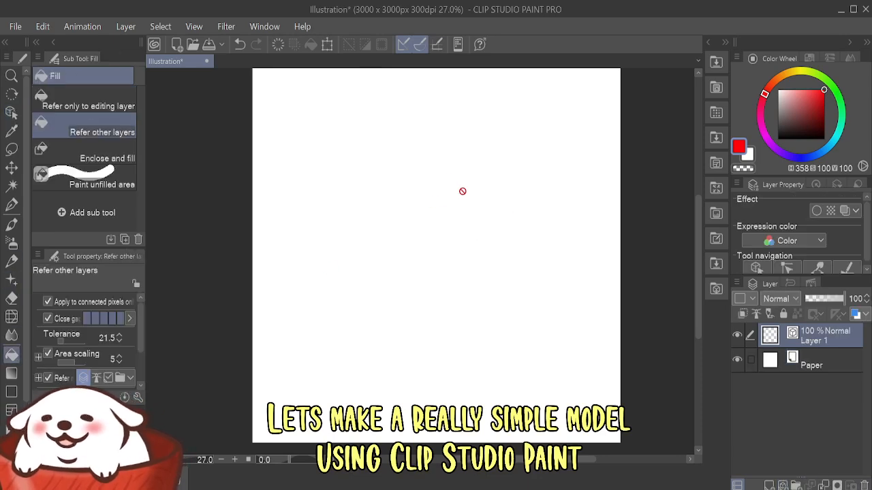
{"action": "left_click", "coordinate": [11, 150]}
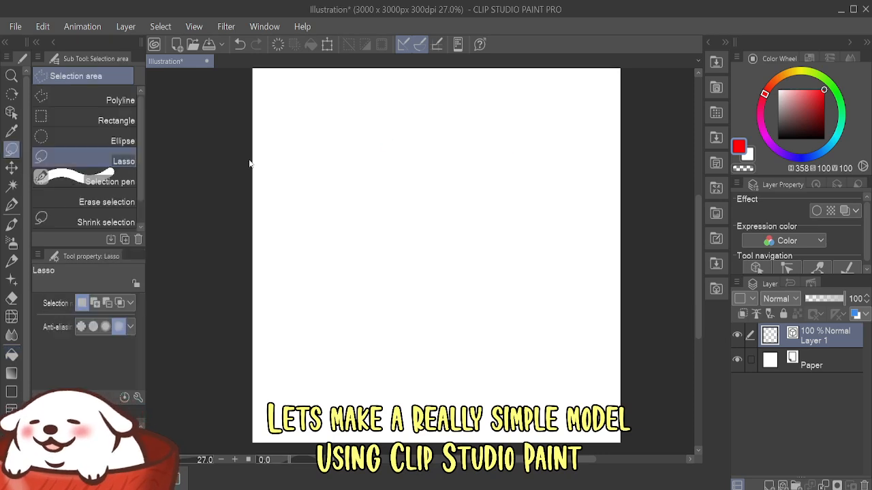
{"action": "mouse_move", "coordinate": [608, 196]}
{"action": "left_mouse_down"}
{"action": "mouse_move", "coordinate": [459, 138]}
{"action": "mouse_move", "coordinate": [573, 199]}
{"action": "left_mouse_up"}
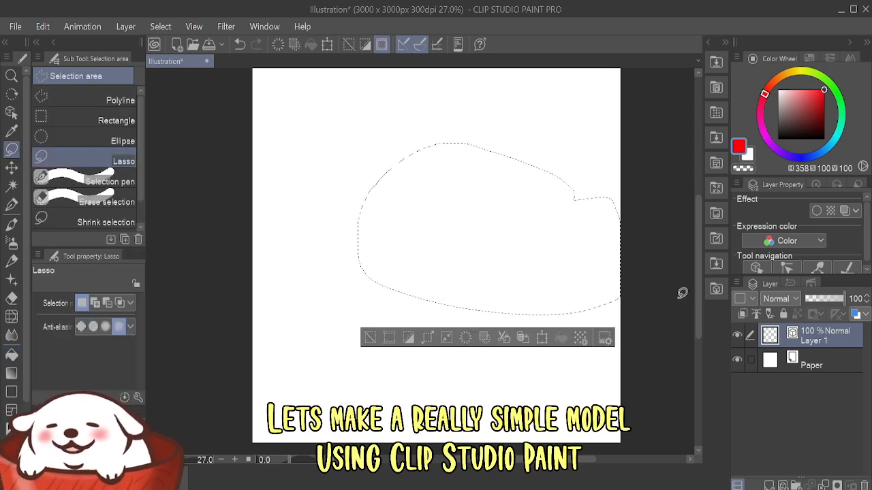
{"action": "key", "text": "ctrl+d"}
{"action": "left_click", "coordinate": [864, 484]}
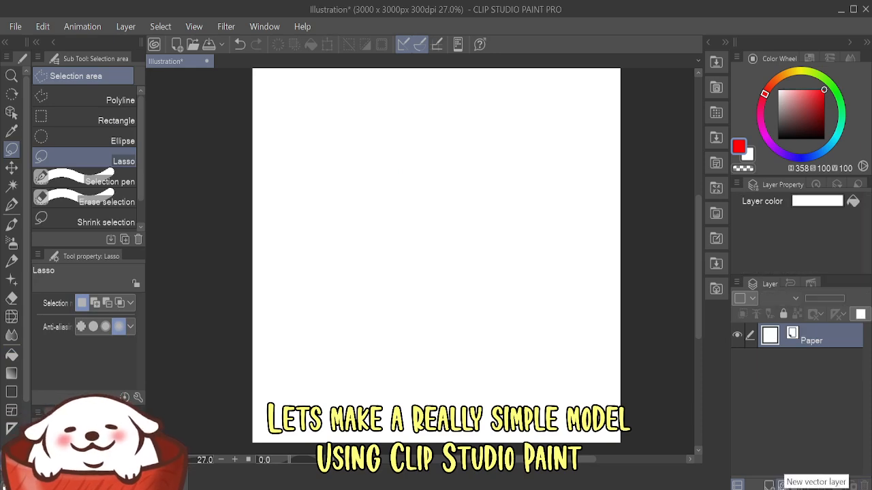
- Add a new vector layer and place a vertical two-line symmetrical ruler down the middle of the canvas
{"action": "left_click", "coordinate": [781, 484]}
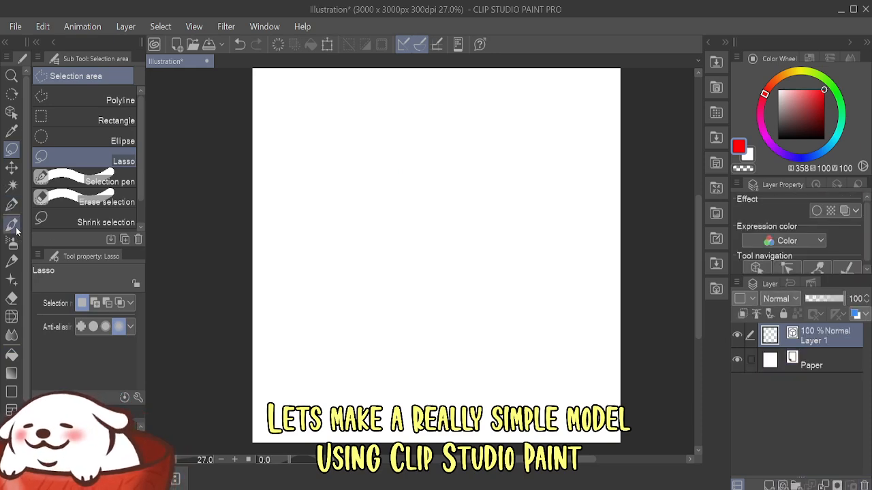
{"action": "left_click", "coordinate": [14, 226]}
{"action": "key", "text": "u"}
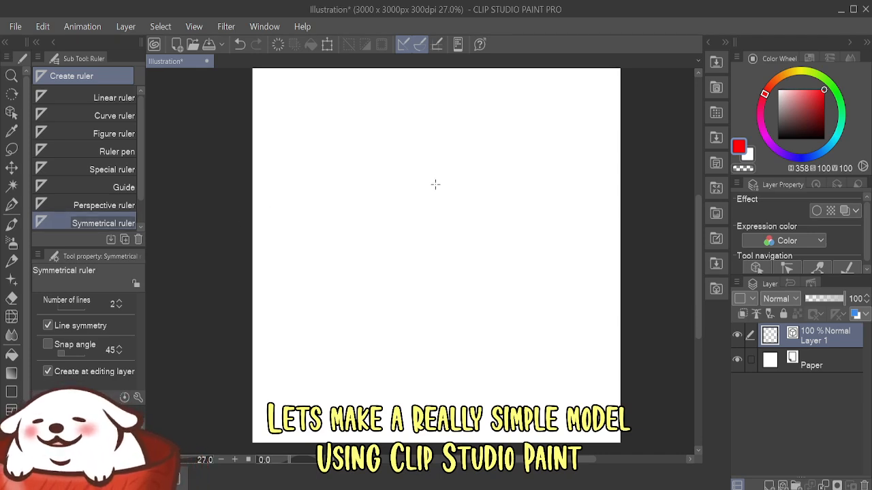
{"action": "left_click_drag", "start_coordinate": [432, 144], "coordinate": [431, 266]}
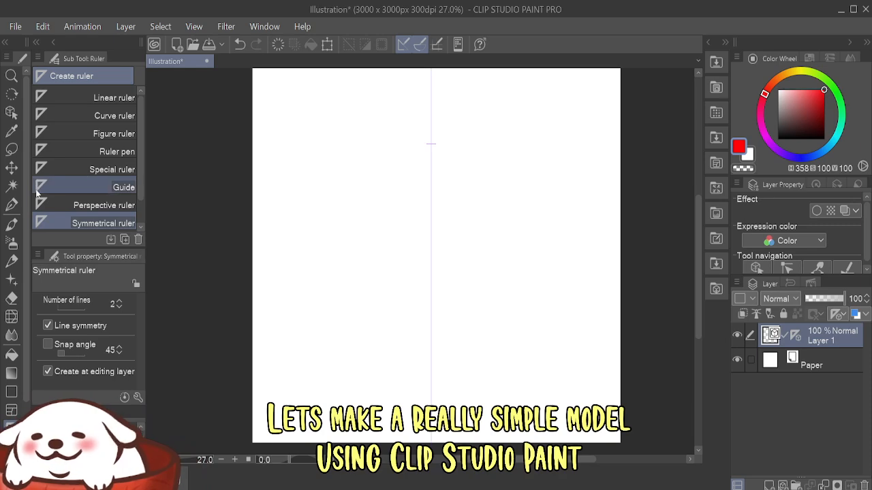
- Choose the G-pen and set the drawing colour to black
{"action": "left_click", "coordinate": [11, 204]}
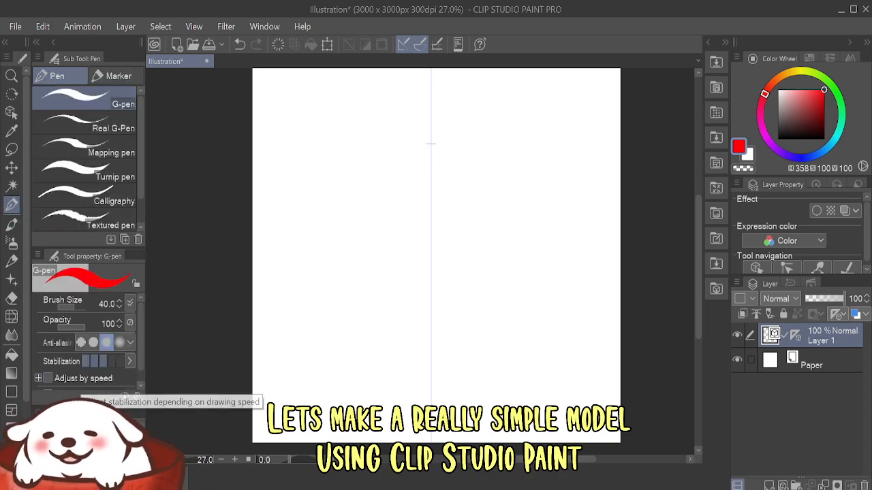
{"action": "double_click", "coordinate": [739, 146]}
{"action": "left_click", "coordinate": [517, 341]}
{"action": "left_click", "coordinate": [839, 122]}
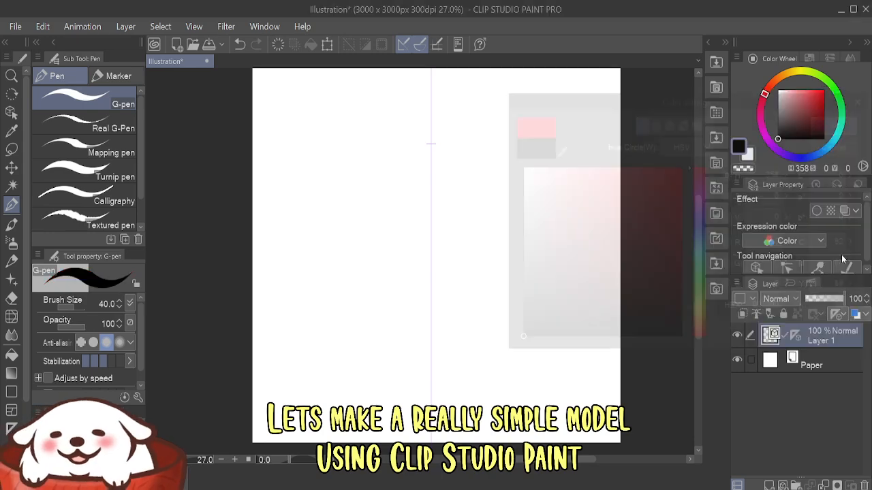
- Try several rounded symmetrical body outlines with the G-pen along the ruler, undoing each attempt
{"action": "scroll", "coordinate": [430, 143], "scroll_direction": "up", "scroll_amount": 3}
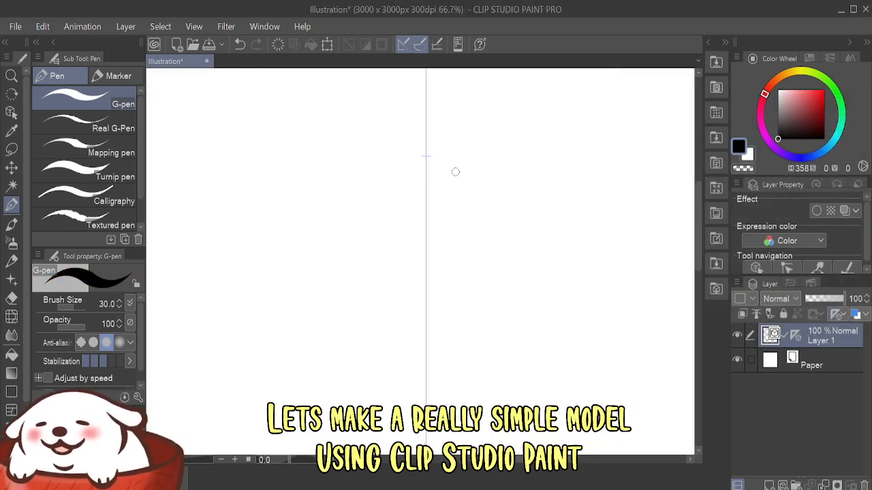
{"action": "mouse_move", "coordinate": [426, 138]}
{"action": "left_mouse_down"}
{"action": "mouse_move", "coordinate": [500, 161]}
{"action": "mouse_move", "coordinate": [427, 132]}
{"action": "mouse_move", "coordinate": [453, 135]}
{"action": "mouse_move", "coordinate": [495, 159]}
{"action": "mouse_move", "coordinate": [515, 186]}
{"action": "mouse_move", "coordinate": [530, 237]}
{"action": "left_mouse_up"}
{"action": "key", "text": "ctrl+z"}
{"action": "left_click_drag", "start_coordinate": [473, 322], "coordinate": [409, 328]}
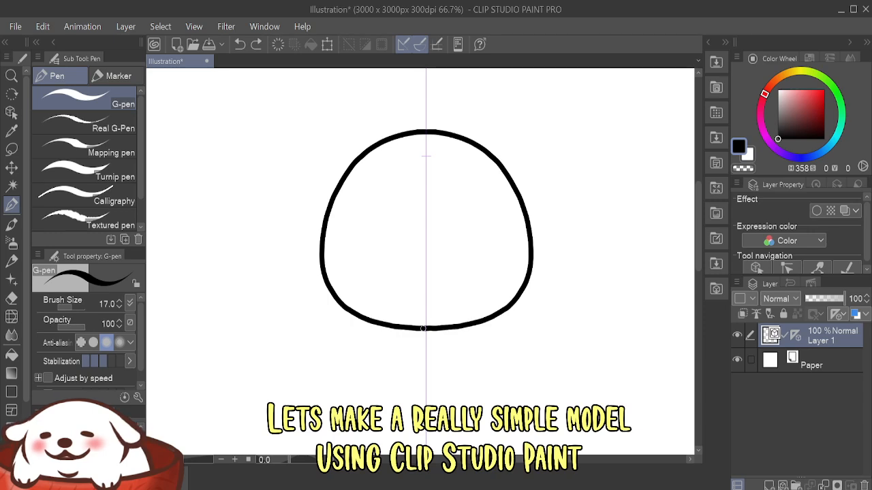
{"action": "key", "text": "ctrl+z"}
{"action": "mouse_move", "coordinate": [426, 114]}
{"action": "left_mouse_down"}
{"action": "mouse_move", "coordinate": [321, 168]}
{"action": "mouse_move", "coordinate": [335, 310]}
{"action": "mouse_move", "coordinate": [425, 319]}
{"action": "left_mouse_up"}
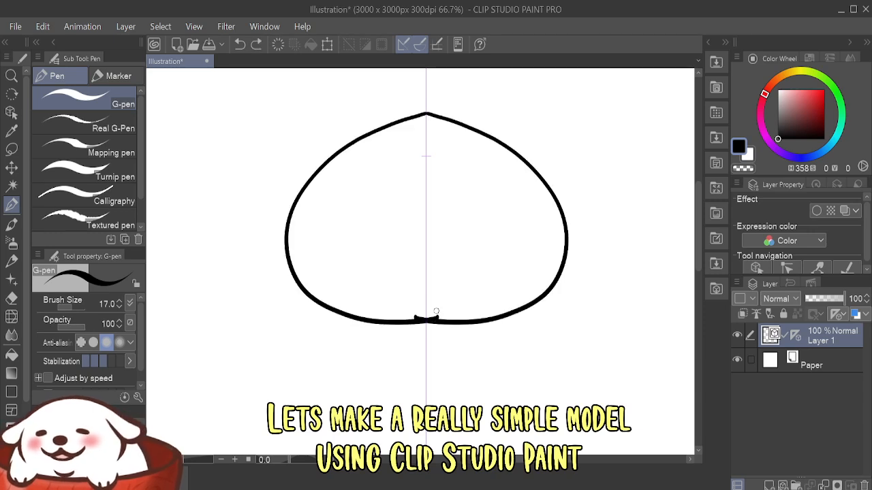
{"action": "key", "text": "ctrl+z"}
{"action": "mouse_move", "coordinate": [428, 110]}
{"action": "left_mouse_down"}
{"action": "mouse_move", "coordinate": [412, 109]}
{"action": "mouse_move", "coordinate": [282, 292]}
{"action": "mouse_move", "coordinate": [426, 357]}
{"action": "left_mouse_up"}
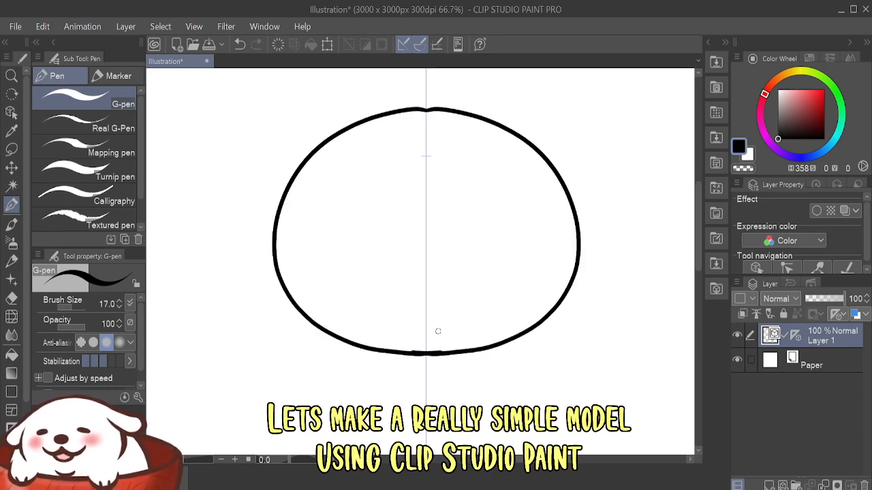
{"action": "key", "text": "ctrl+z"}
{"action": "mouse_move", "coordinate": [426, 100]}
{"action": "left_mouse_down"}
{"action": "mouse_move", "coordinate": [380, 116]}
{"action": "mouse_move", "coordinate": [289, 257]}
{"action": "mouse_move", "coordinate": [345, 329]}
{"action": "mouse_move", "coordinate": [427, 340]}
{"action": "left_mouse_up"}
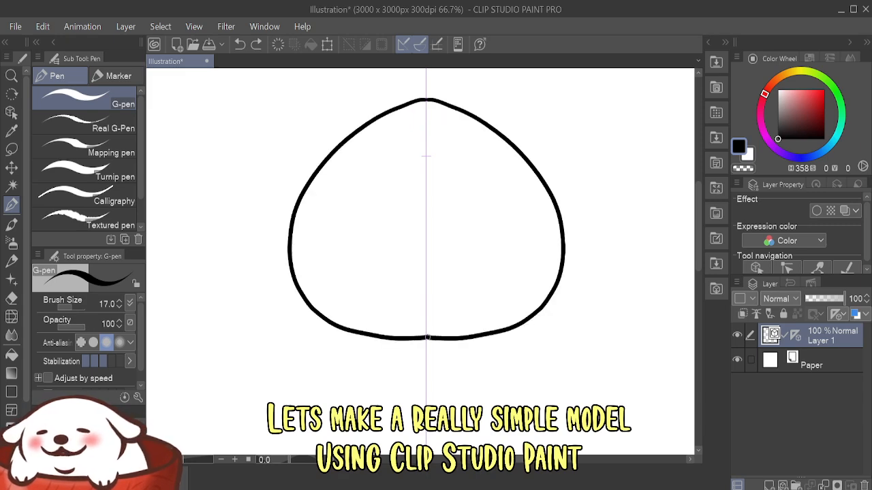
{"action": "key", "text": "ctrl+z"}
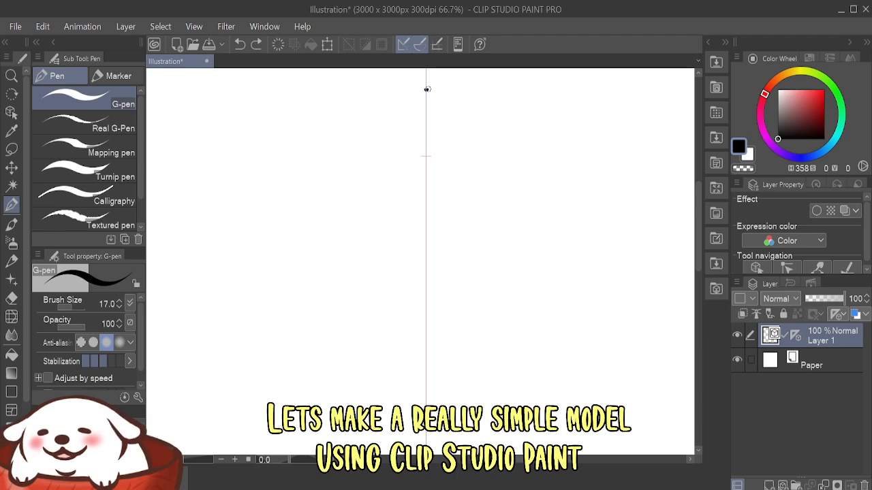
{"action": "left_click_drag", "start_coordinate": [427, 89], "coordinate": [437, 114]}
{"action": "key", "text": "ctrl+z"}
{"action": "mouse_move", "coordinate": [427, 81]}
{"action": "left_mouse_down"}
{"action": "mouse_move", "coordinate": [442, 109]}
{"action": "mouse_move", "coordinate": [429, 82]}
{"action": "mouse_move", "coordinate": [563, 213]}
{"action": "mouse_move", "coordinate": [534, 332]}
{"action": "mouse_move", "coordinate": [427, 340]}
{"action": "left_mouse_up"}
{"action": "key", "text": "ctrl+z"}
{"action": "key", "text": "ctrl+z"}
{"action": "mouse_move", "coordinate": [426, 77]}
{"action": "left_mouse_down"}
{"action": "mouse_move", "coordinate": [521, 159]}
{"action": "mouse_move", "coordinate": [611, 267]}
{"action": "left_mouse_up"}
{"action": "key", "text": "ctrl+z"}
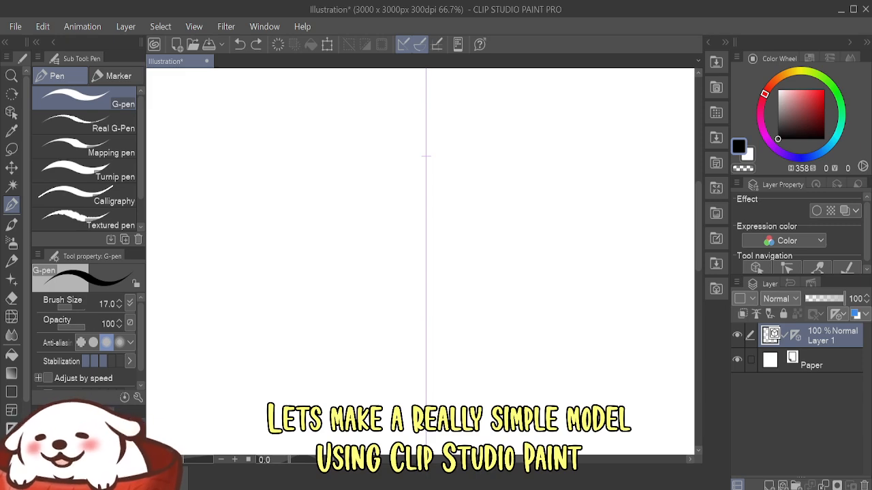
- Draw a large symmetrical droplet-shaped body outline with a pointed tip and wide rounded base, using the 17.0 G-pen
{"action": "scroll", "coordinate": [467, 401], "scroll_direction": "down", "scroll_amount": 3}
{"action": "left_click_drag", "start_coordinate": [495, 339], "coordinate": [465, 163]}
{"action": "scroll", "coordinate": [442, 127], "scroll_direction": "up", "scroll_amount": 1}
{"action": "left_click_drag", "start_coordinate": [440, 126], "coordinate": [430, 164]}
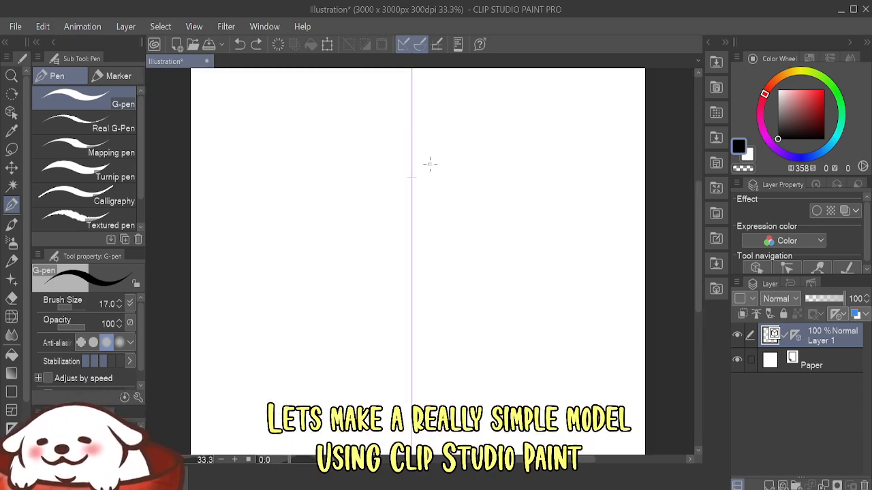
{"action": "mouse_move", "coordinate": [412, 117]}
{"action": "left_mouse_down"}
{"action": "mouse_move", "coordinate": [439, 170]}
{"action": "mouse_move", "coordinate": [540, 258]}
{"action": "mouse_move", "coordinate": [539, 402]}
{"action": "mouse_move", "coordinate": [343, 402]}
{"action": "left_mouse_up"}
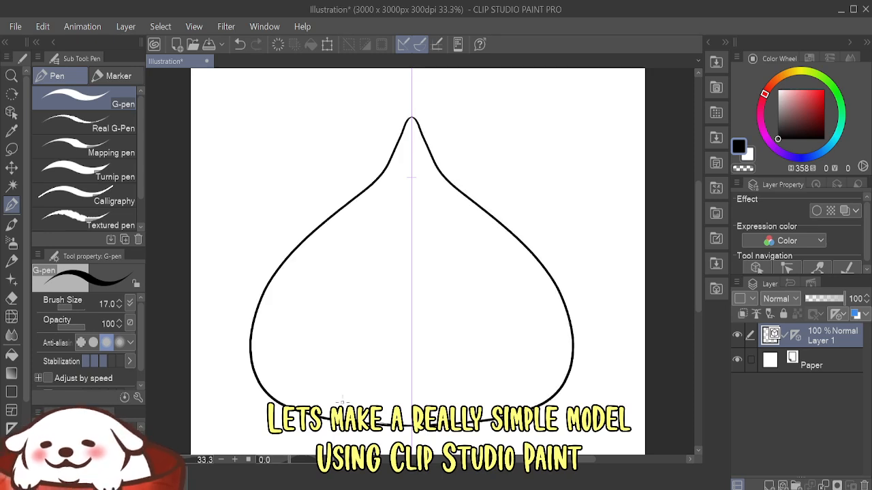
- Clean up the stray line ends where the outline meets at the base, using the Hard eraser at size 12.0
{"action": "left_click", "coordinate": [12, 298]}
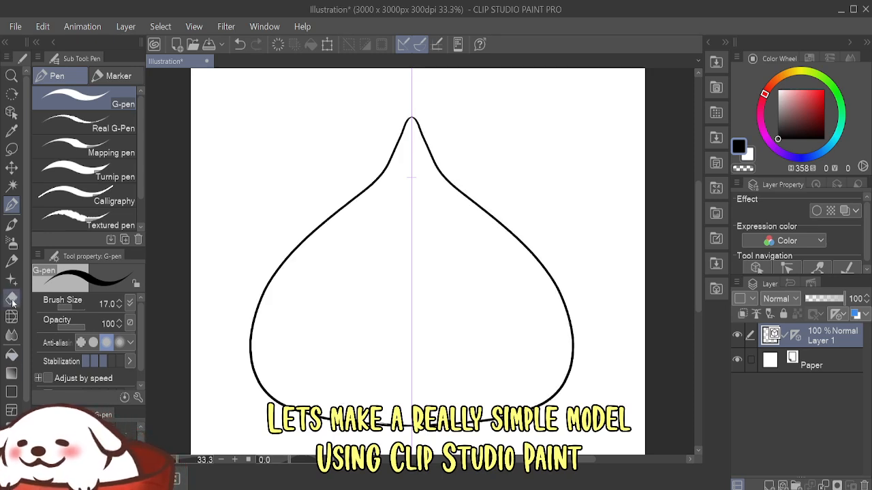
{"action": "scroll", "coordinate": [480, 289], "scroll_direction": "up", "scroll_amount": 2}
{"action": "left_click_drag", "start_coordinate": [479, 289], "coordinate": [494, 118]}
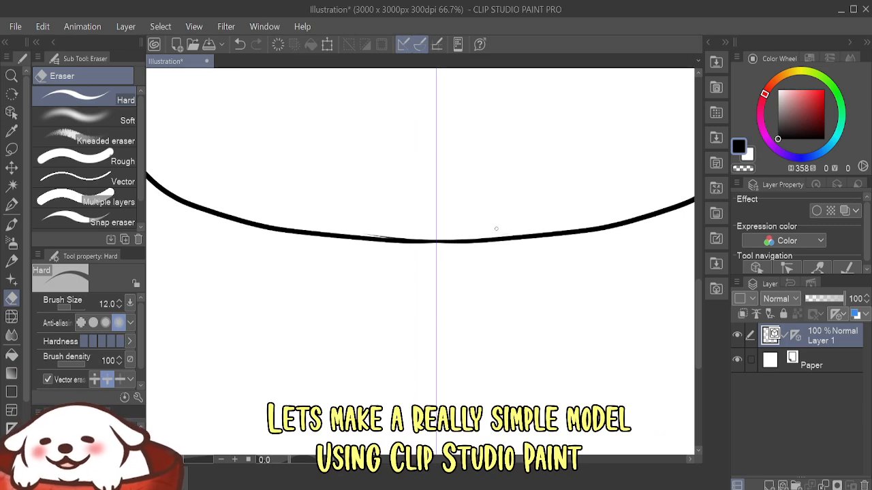
{"action": "scroll", "coordinate": [383, 220], "scroll_direction": "down", "scroll_amount": 1}
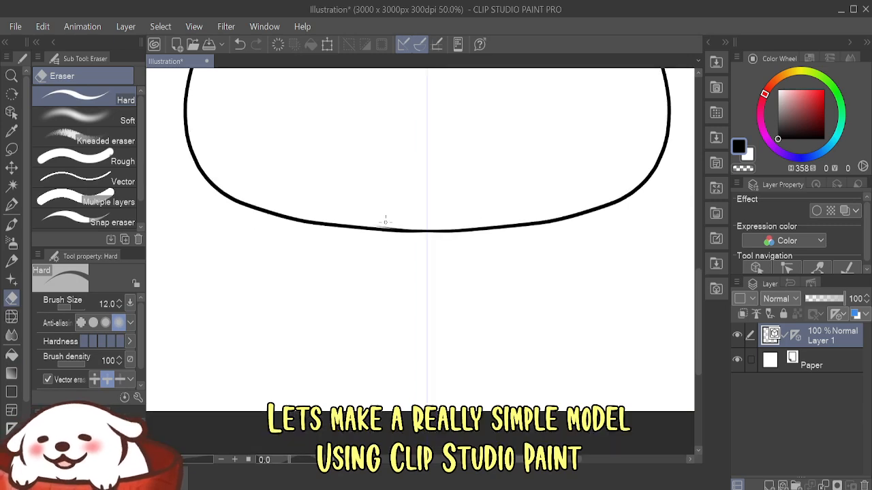
{"action": "scroll", "coordinate": [387, 222], "scroll_direction": "down", "scroll_amount": 1}
{"action": "left_click_drag", "start_coordinate": [534, 87], "coordinate": [520, 273]}
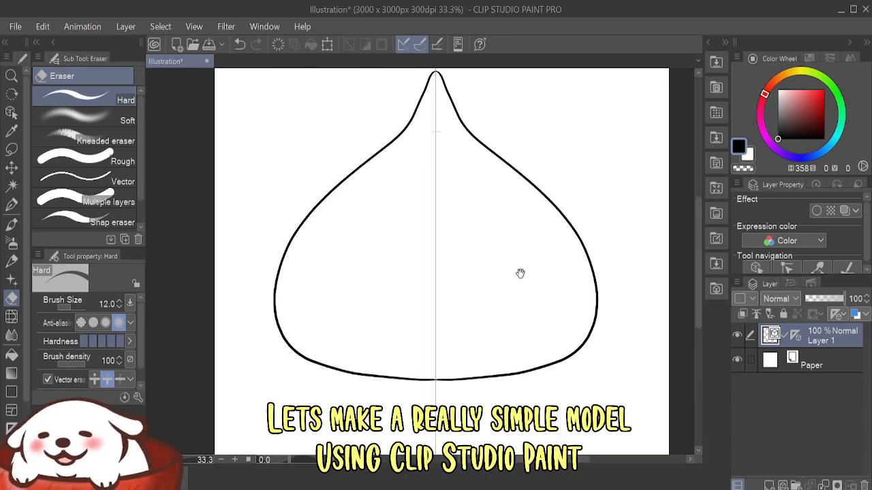
- Rename the outline's layer "Lineart" and add a new raster layer beneath it, directly above the Paper layer
{"action": "double_click", "coordinate": [826, 342]}
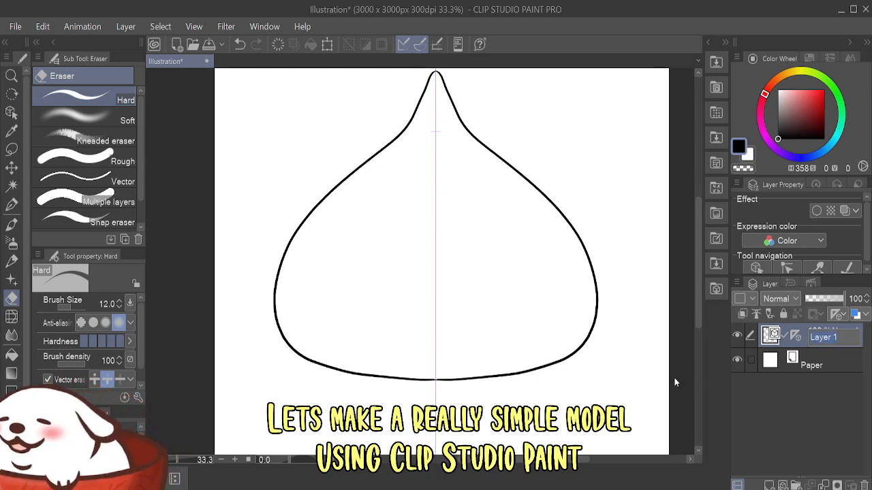
{"action": "type", "text": "L"}
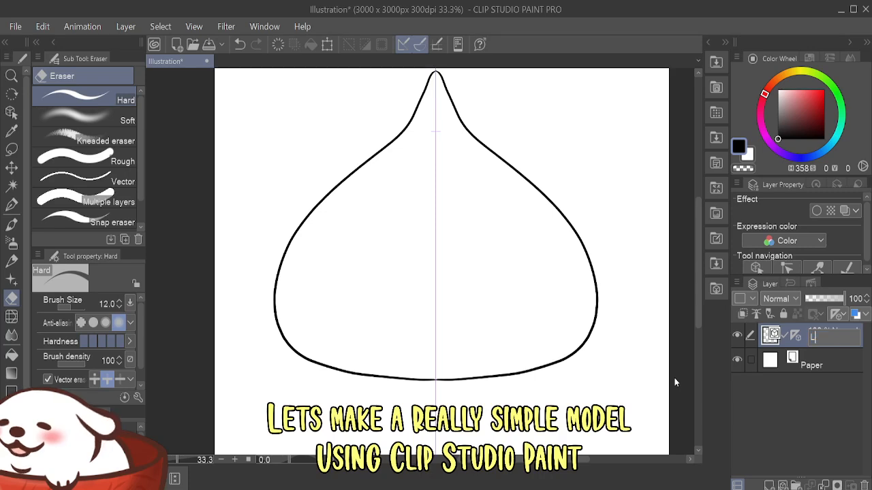
{"action": "type", "text": "ineart"}
{"action": "key", "text": "Return"}
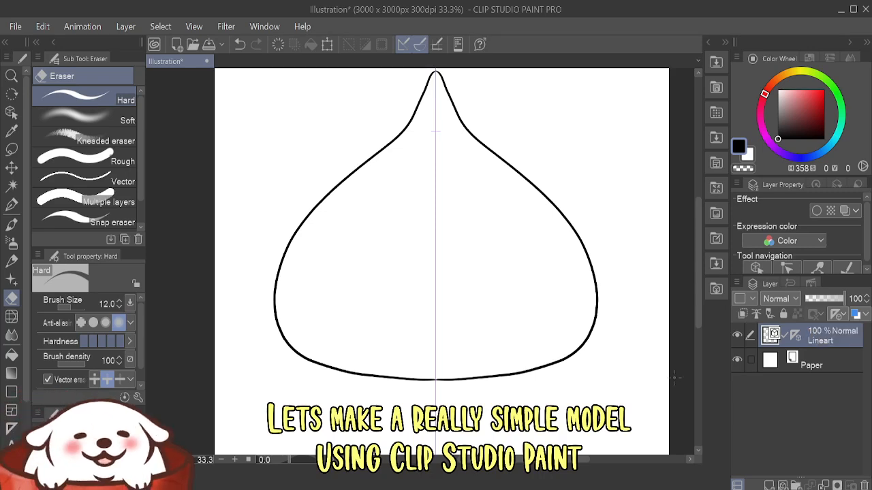
{"action": "left_click", "coordinate": [826, 365]}
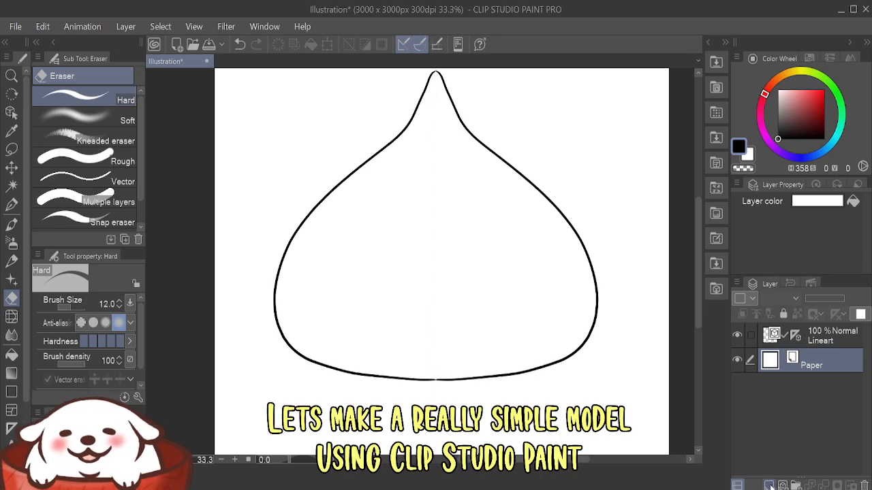
{"action": "left_click", "coordinate": [770, 485]}
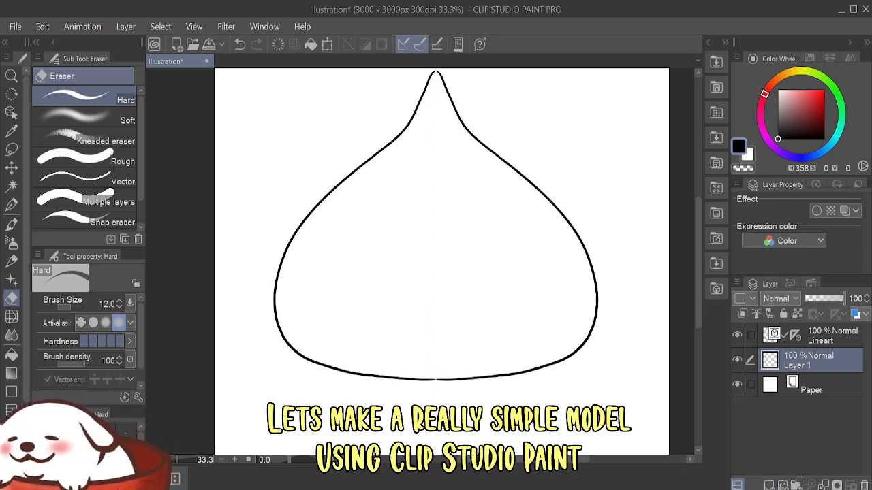
- Set the drawing colour to a pale yellow with H 60, S 17, V 94, ready for the Fill tool
{"action": "left_click", "coordinate": [738, 146]}
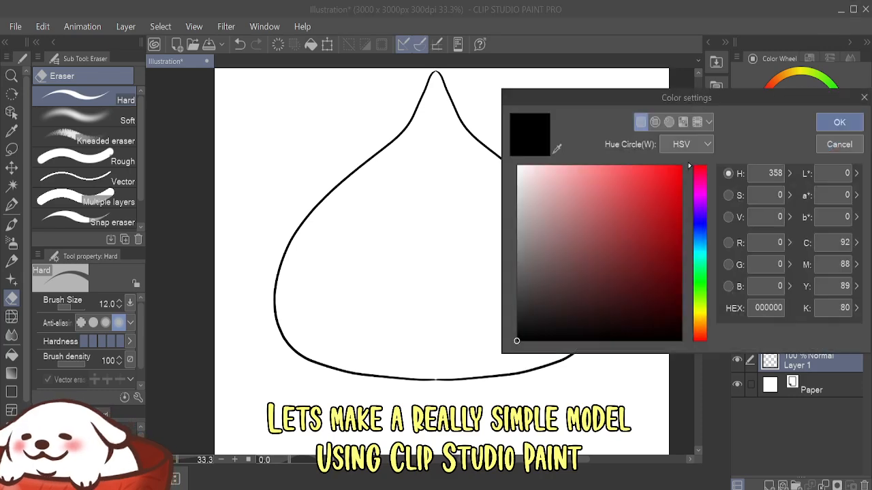
{"action": "left_click_drag", "start_coordinate": [570, 194], "coordinate": [543, 176]}
{"action": "left_click", "coordinate": [704, 315]}
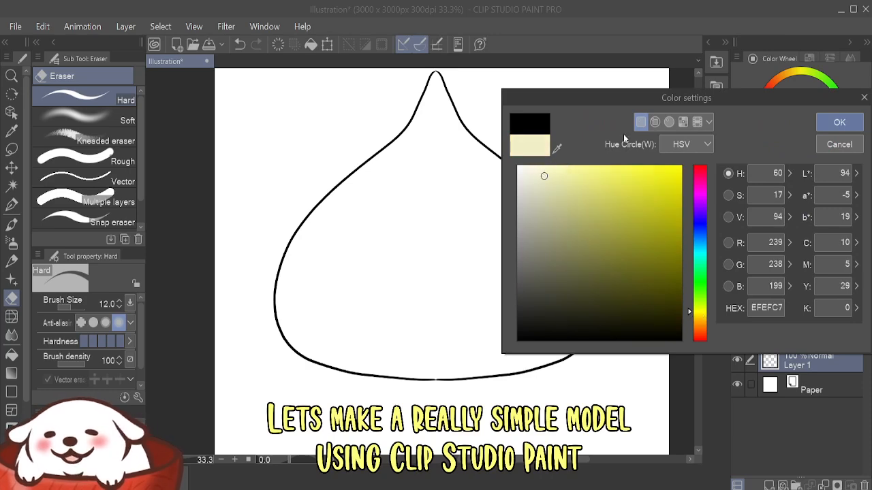
{"action": "left_click", "coordinate": [840, 123]}
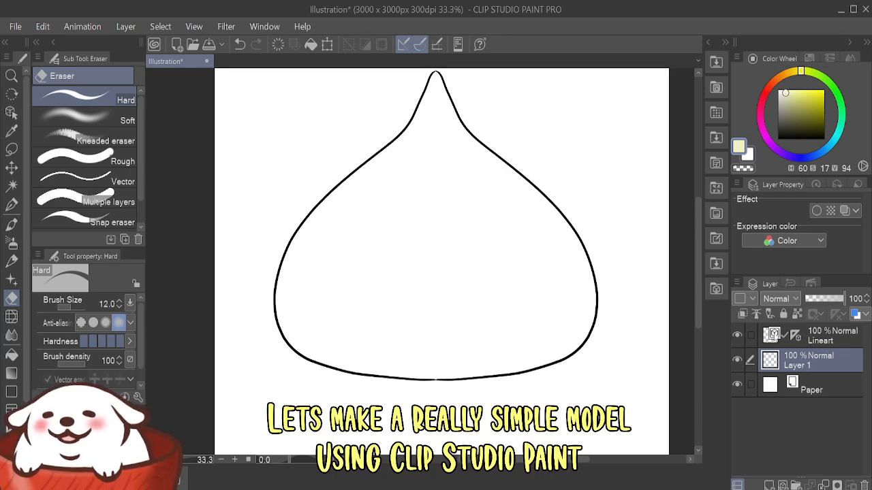
{"action": "left_click", "coordinate": [13, 355]}
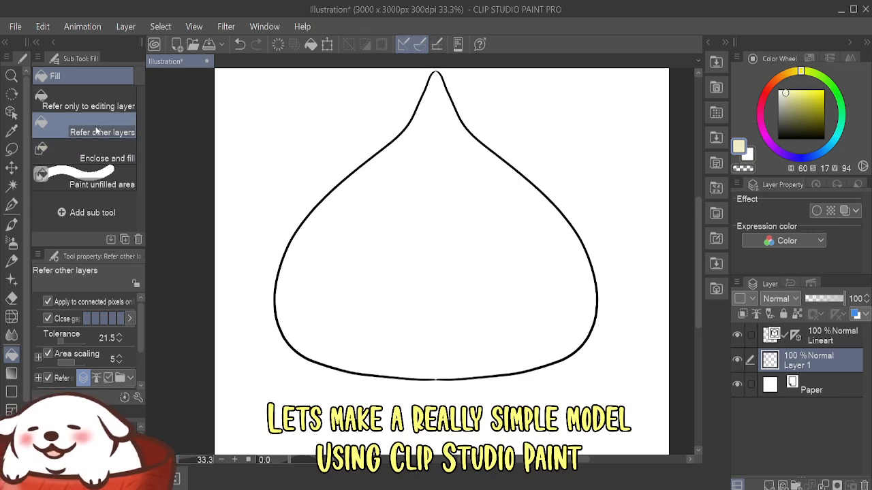
- Try filling the body on Layer 1 with both the Refer other layers and Refer only to editing layer fills, undoing each
{"action": "left_click", "coordinate": [825, 342]}
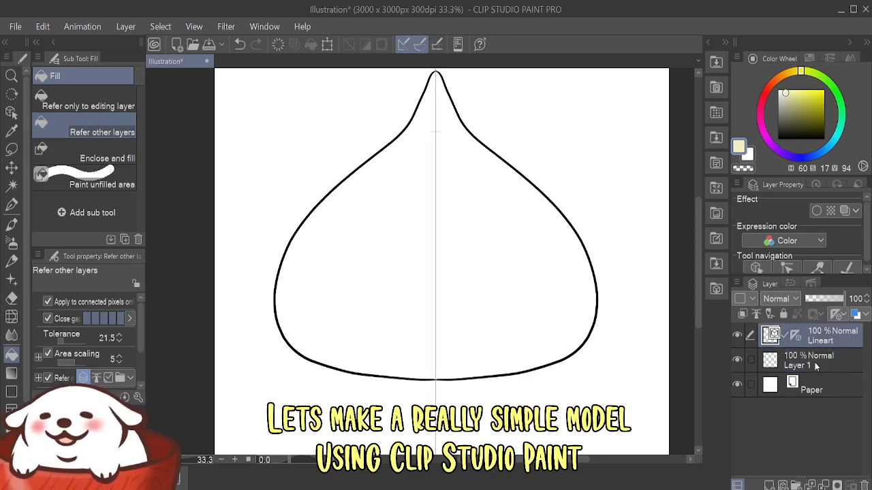
{"action": "left_click", "coordinate": [814, 363]}
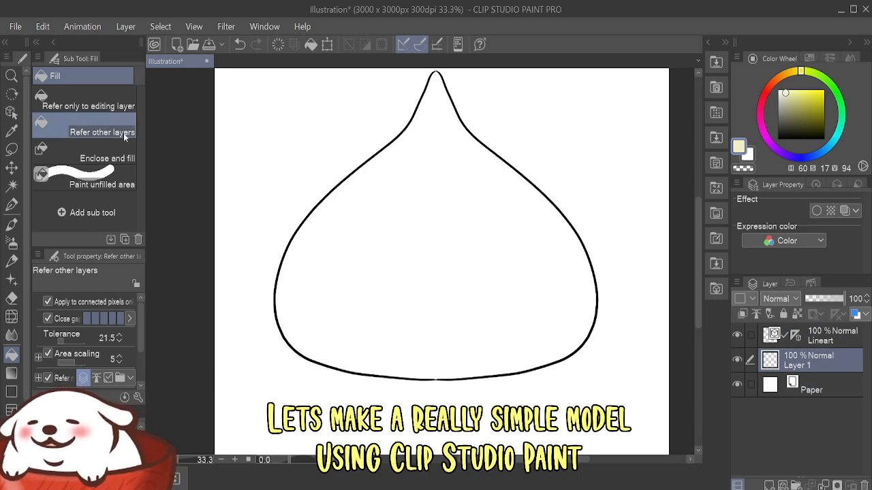
{"action": "left_click", "coordinate": [432, 235]}
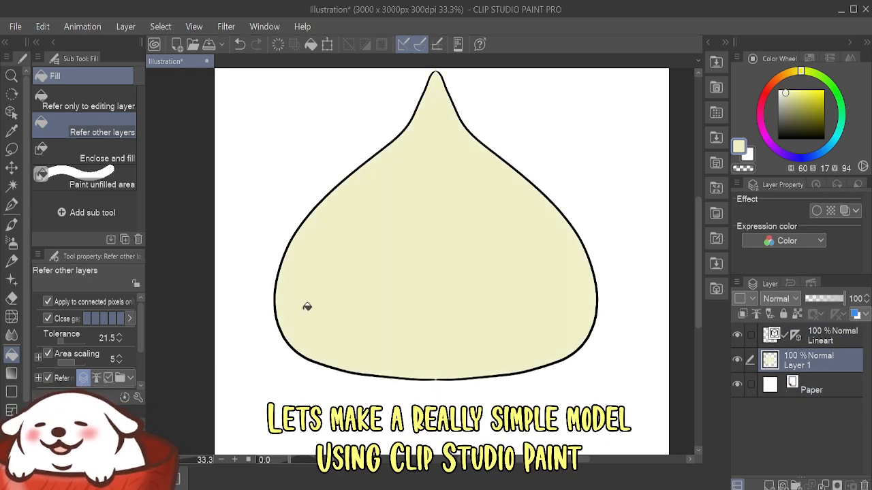
{"action": "left_click", "coordinate": [112, 103]}
{"action": "key", "text": "ctrl+z"}
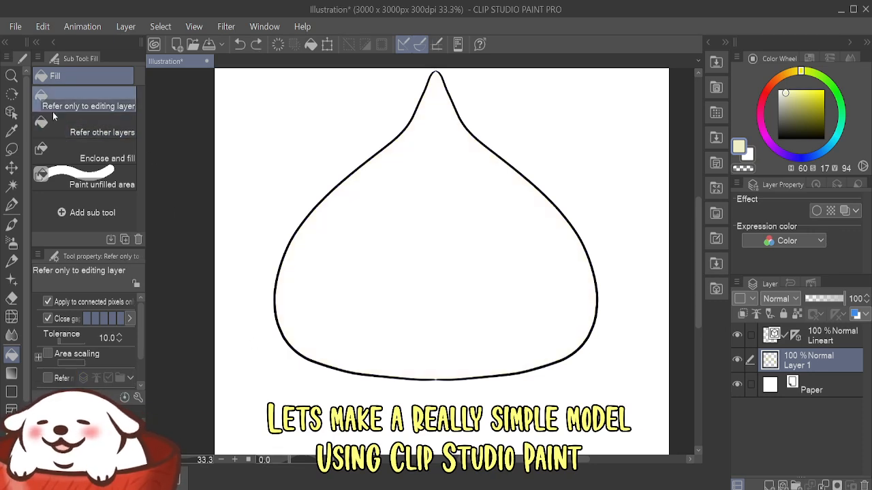
{"action": "left_click", "coordinate": [769, 361], "text": "ctrl"}
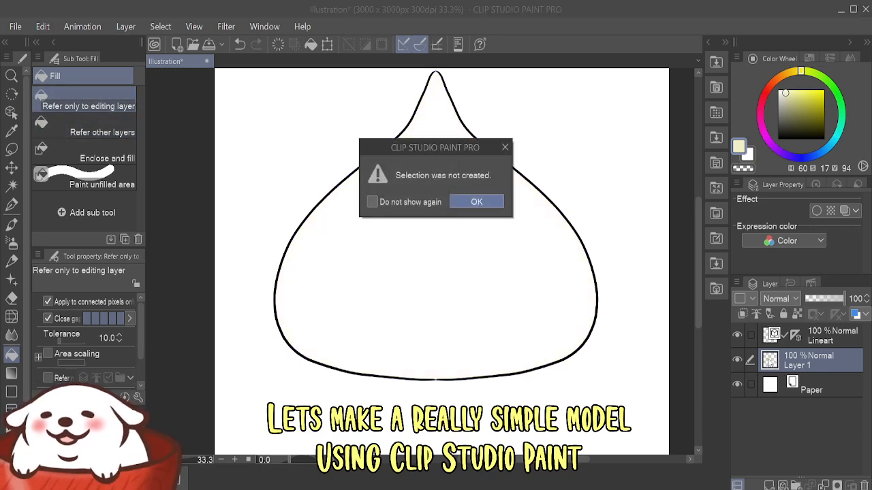
{"action": "left_click", "coordinate": [477, 204]}
{"action": "left_click", "coordinate": [535, 232]}
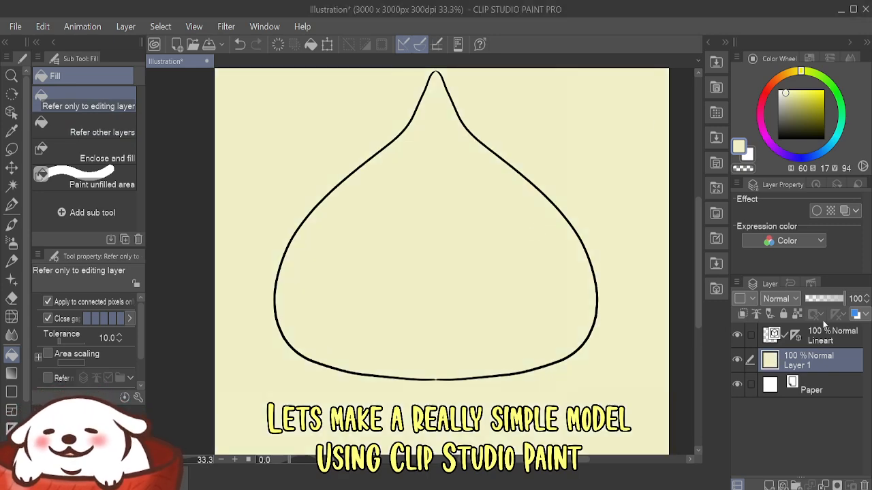
{"action": "key", "text": "ctrl+z"}
- Fill the body with the pale yellow on Layer 1 using the Refer other layers fill, and rename that layer "Skin"
{"action": "left_click", "coordinate": [89, 129]}
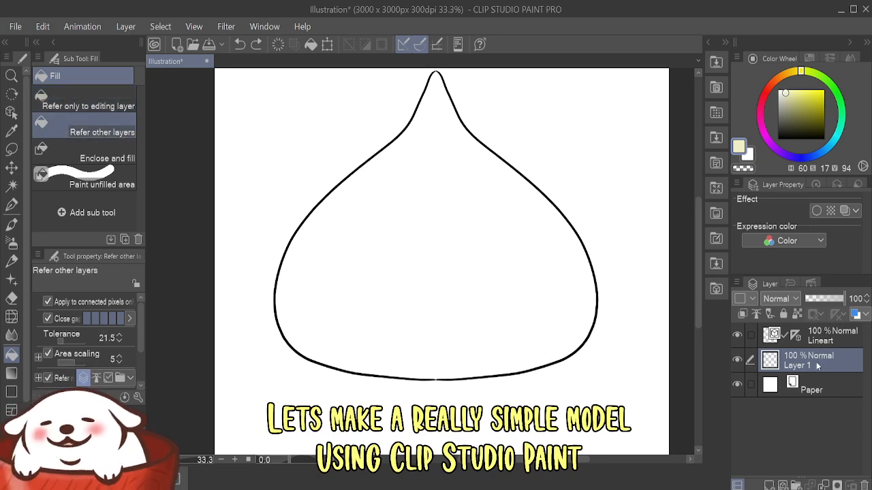
{"action": "left_click", "coordinate": [522, 316]}
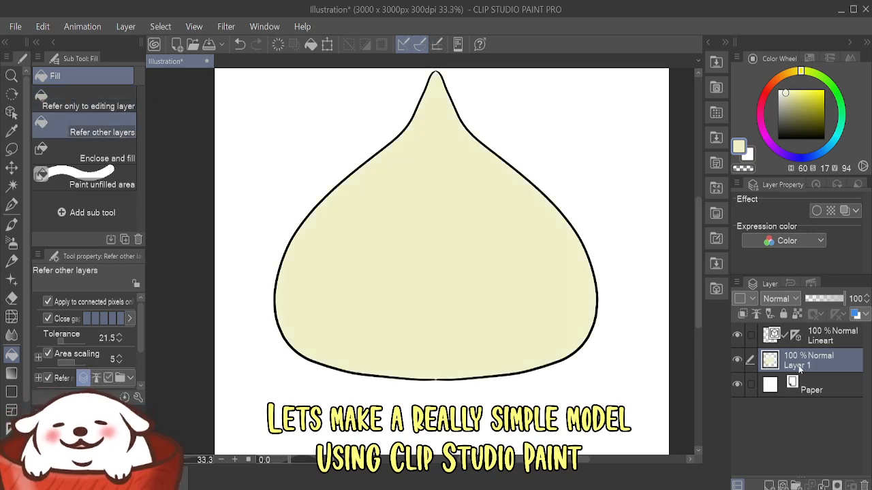
{"action": "double_click", "coordinate": [799, 365]}
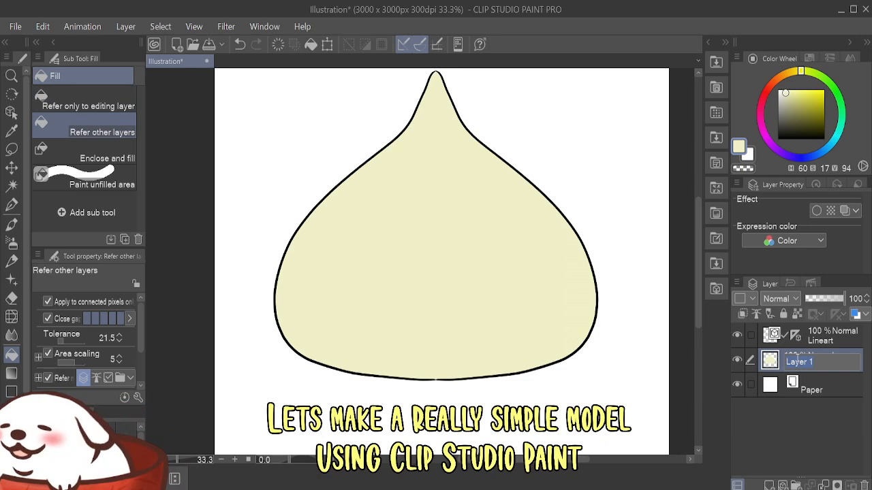
{"action": "type", "text": "Ski"}
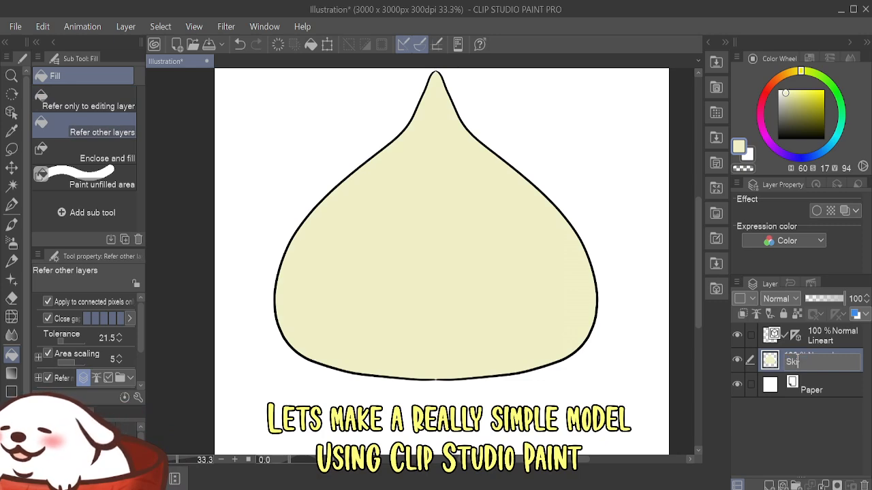
{"action": "type", "text": "n"}
{"action": "key", "text": "Return"}
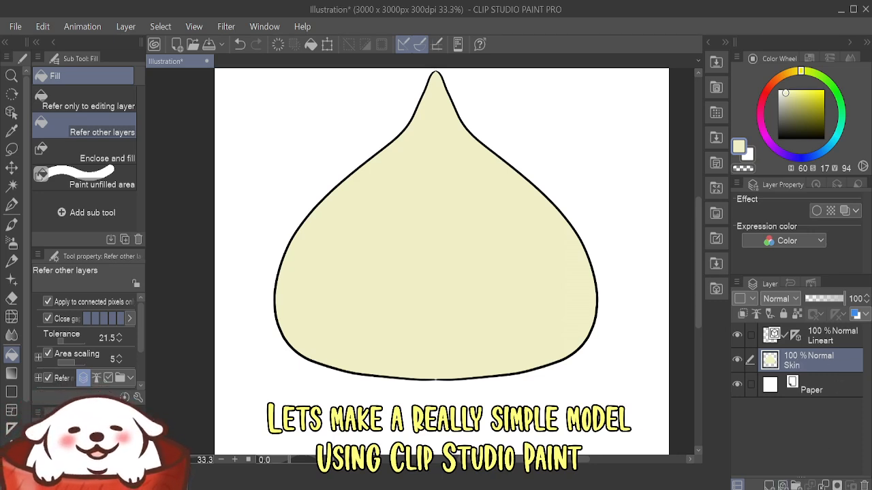
- Add a new raster layer above Skin and move the symmetry ruler from the Lineart layer onto it
{"action": "left_click", "coordinate": [769, 485]}
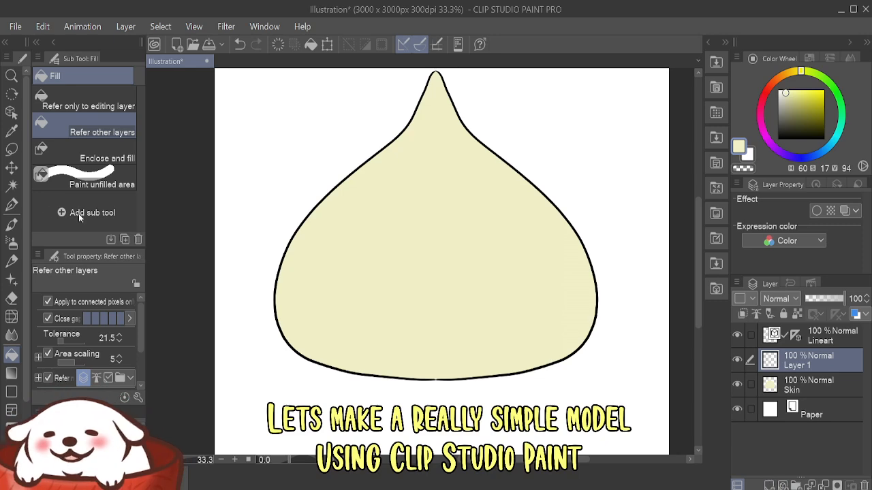
{"action": "left_click", "coordinate": [12, 206]}
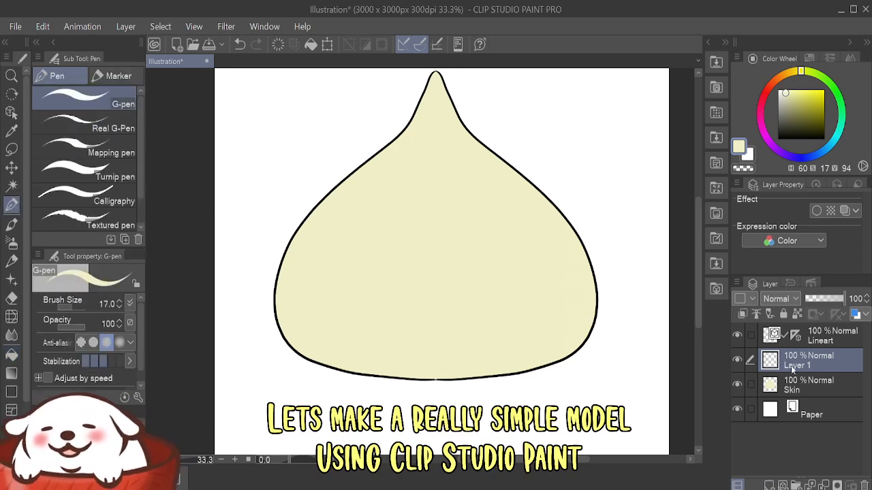
{"action": "left_click", "coordinate": [12, 148]}
{"action": "left_click", "coordinate": [13, 204]}
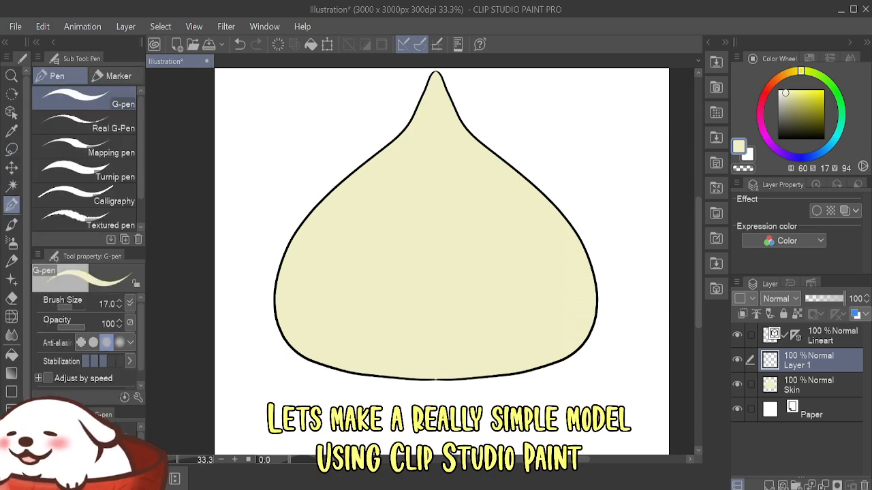
{"action": "scroll", "coordinate": [445, 242], "scroll_direction": "up", "scroll_amount": 2}
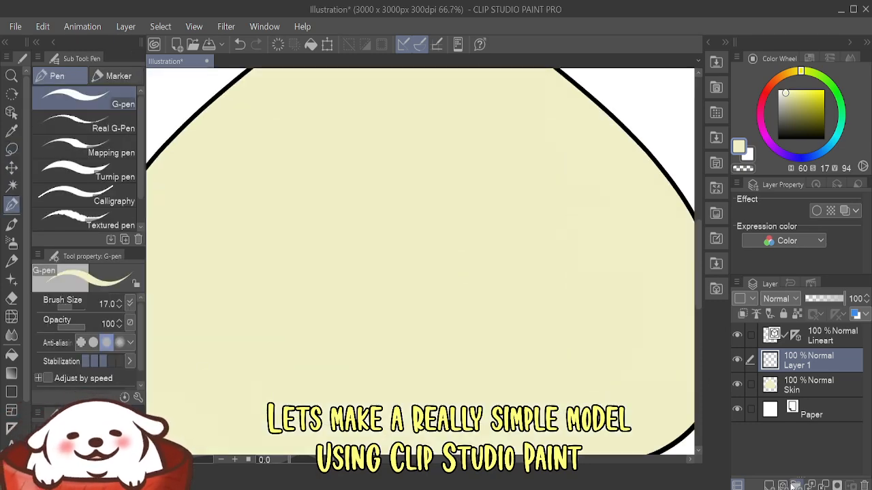
{"action": "key", "text": "m"}
{"action": "mouse_move", "coordinate": [540, 332]}
{"action": "left_mouse_down"}
{"action": "mouse_move", "coordinate": [467, 270]}
{"action": "mouse_move", "coordinate": [525, 377]}
{"action": "mouse_move", "coordinate": [558, 289]}
{"action": "left_mouse_up"}
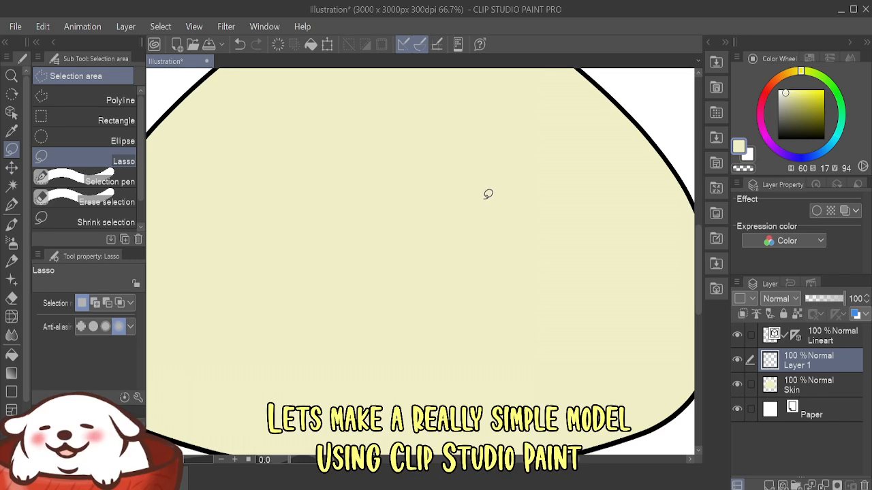
{"action": "left_click_drag", "start_coordinate": [792, 336], "coordinate": [802, 359]}
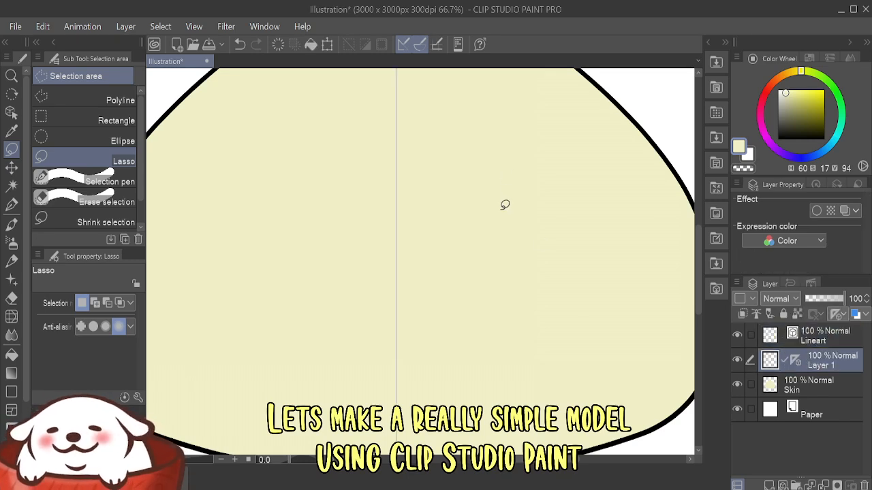
- Switch back to the G-pen and set the drawing colour to black (HEX 000000)
{"action": "key", "text": "p"}
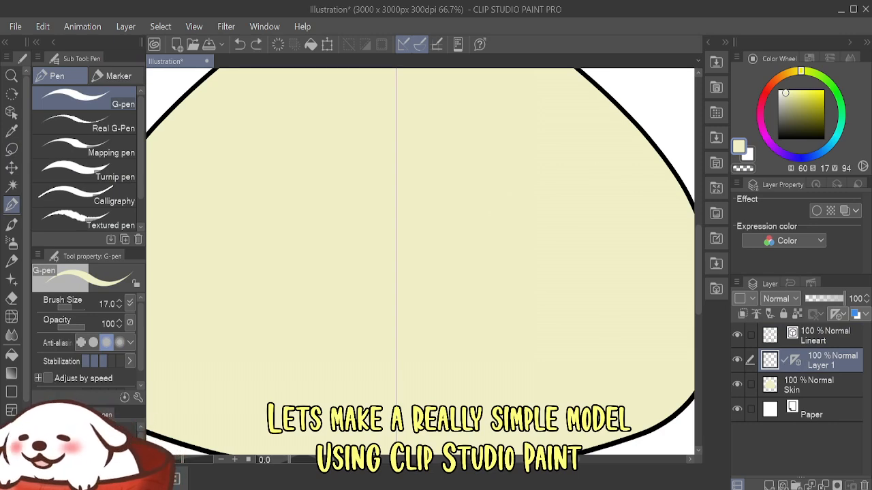
{"action": "double_click", "coordinate": [739, 147]}
{"action": "left_click_drag", "start_coordinate": [528, 327], "coordinate": [453, 394]}
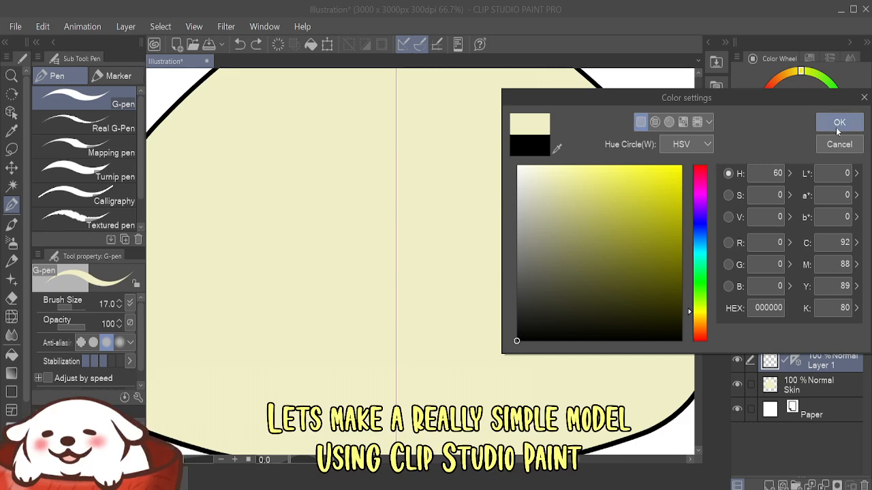
{"action": "left_click", "coordinate": [837, 130]}
- Try drawing the upper lash curve with a larger G-pen beside the symmetry line, undoing each stroke
{"action": "key", "text": "]"}
{"action": "key", "text": "]"}
{"action": "key", "text": "]"}
{"action": "left_click_drag", "start_coordinate": [483, 261], "coordinate": [627, 156]}
{"action": "key", "text": "ctrl+z"}
{"action": "mouse_move", "coordinate": [450, 278]}
{"action": "left_mouse_down"}
{"action": "mouse_move", "coordinate": [616, 159]}
{"action": "mouse_move", "coordinate": [453, 258]}
{"action": "left_mouse_up"}
{"action": "key", "text": "ctrl+z"}
- Create a pair of symmetrical black upper eyelashes with the Lasso, cutting their undersides into tapered arcs and clearing the selection
{"action": "key", "text": "m"}
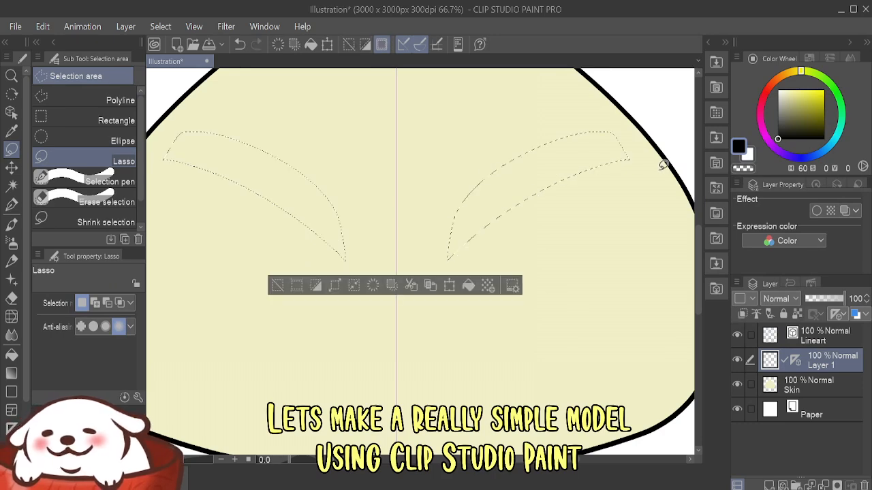
{"action": "mouse_move", "coordinate": [631, 173]}
{"action": "left_mouse_down"}
{"action": "mouse_move", "coordinate": [618, 170]}
{"action": "mouse_move", "coordinate": [463, 248]}
{"action": "mouse_move", "coordinate": [631, 166]}
{"action": "mouse_move", "coordinate": [656, 175]}
{"action": "mouse_move", "coordinate": [519, 204]}
{"action": "mouse_move", "coordinate": [472, 367]}
{"action": "left_mouse_up"}
{"action": "key", "text": "alt+BackSpace"}
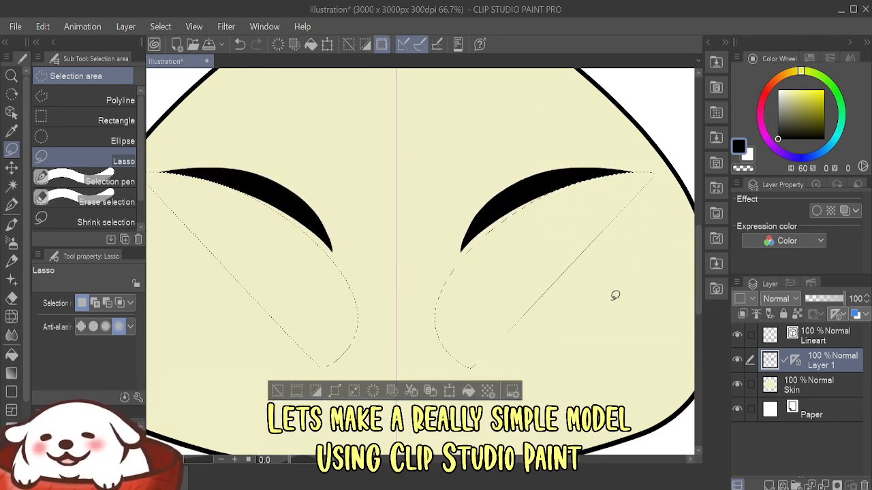
{"action": "key", "text": "ctrl+d"}
{"action": "key", "text": "ctrl+minus"}
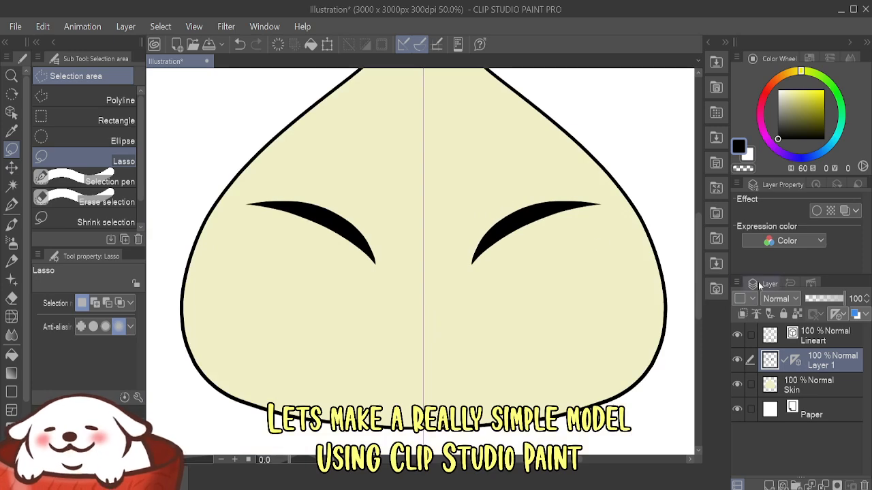
- Add another raster layer above the upper eyelashes and move the symmetry ruler onto it
{"action": "left_click", "coordinate": [782, 485]}
{"action": "key", "text": "ctrl+z"}
{"action": "left_click", "coordinate": [769, 484]}
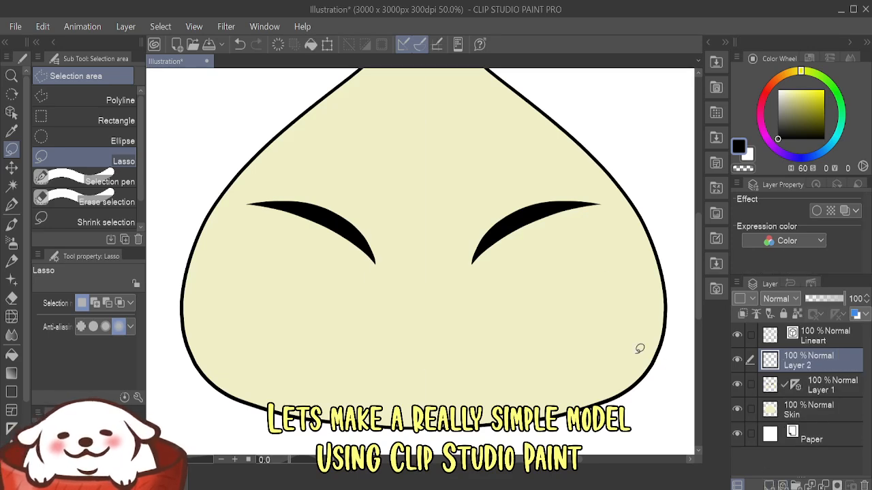
{"action": "scroll", "coordinate": [625, 342], "scroll_direction": "up", "scroll_amount": 1}
{"action": "left_click_drag", "start_coordinate": [794, 384], "coordinate": [805, 365]}
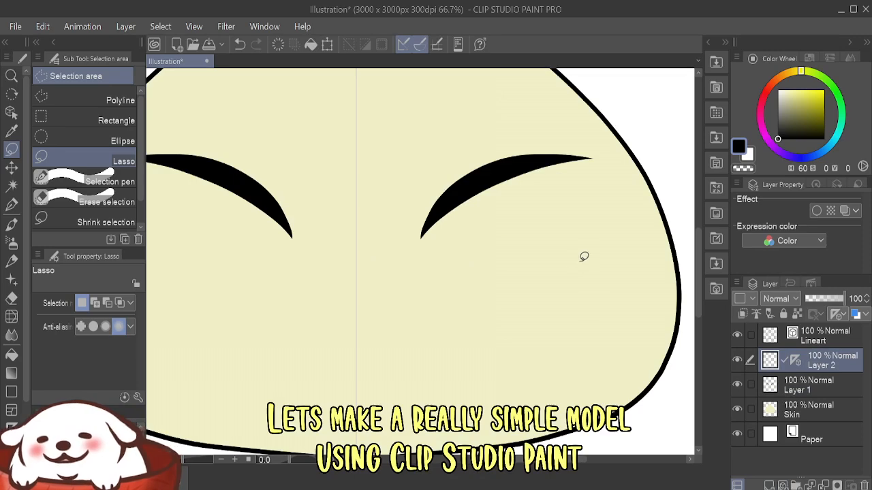
- Lasso a thin, slightly upturned lower eyelash beneath each upper one, fill the shapes with black and deselect
{"action": "mouse_move", "coordinate": [583, 259]}
{"action": "left_mouse_down"}
{"action": "mouse_move", "coordinate": [435, 270]}
{"action": "mouse_move", "coordinate": [483, 277]}
{"action": "mouse_move", "coordinate": [570, 269]}
{"action": "mouse_move", "coordinate": [603, 263]}
{"action": "left_mouse_up"}
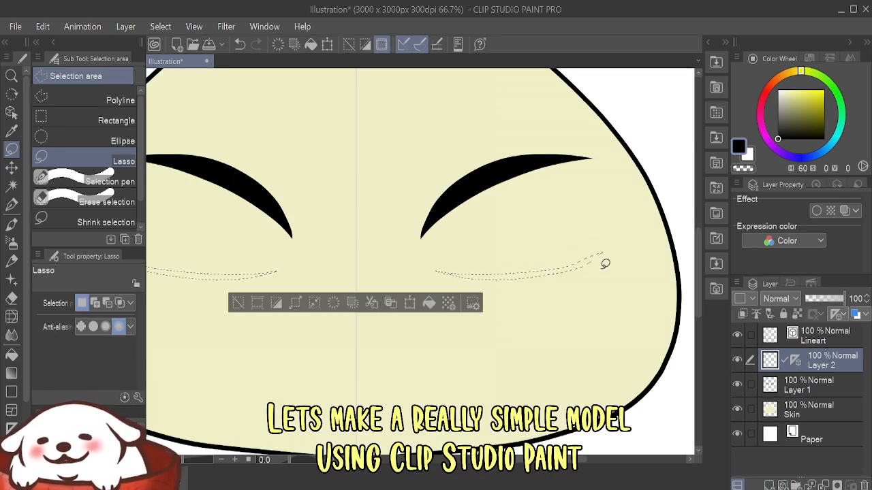
{"action": "left_click", "coordinate": [428, 303]}
{"action": "key", "text": "ctrl+d"}
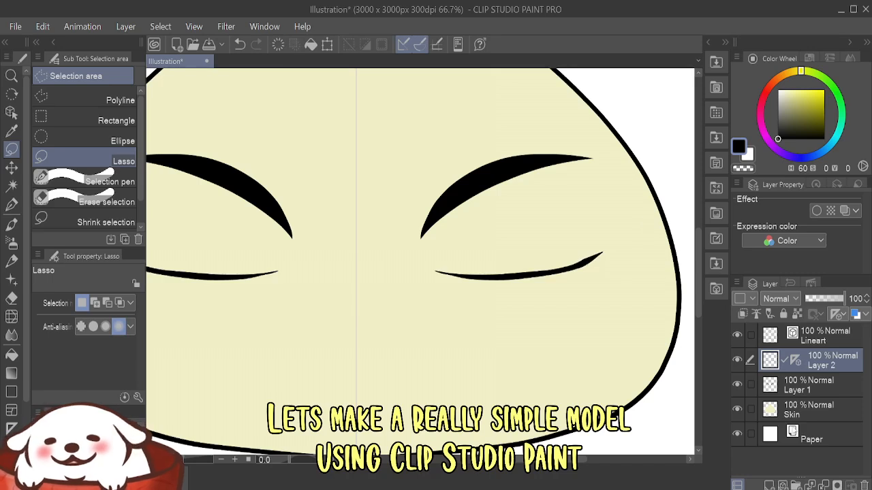
- Rename the layer holding the upper eyelashes "UpperLash"
{"action": "double_click", "coordinate": [802, 387]}
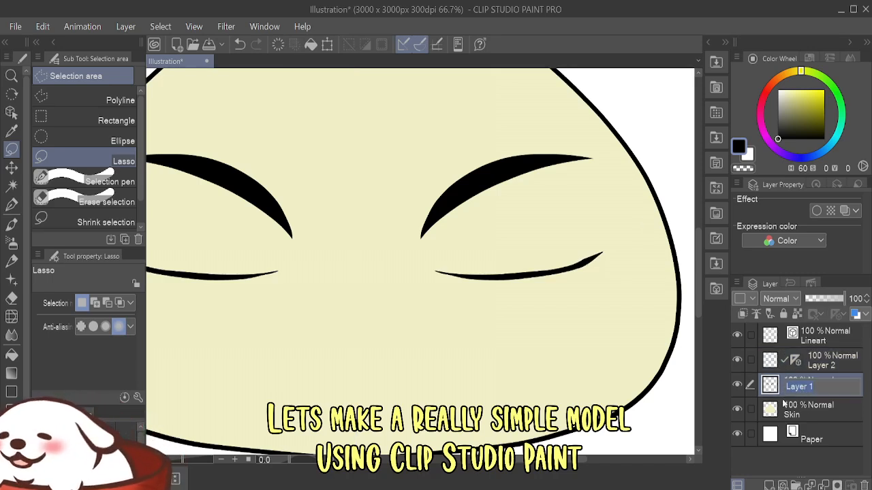
{"action": "type", "text": "Upp"}
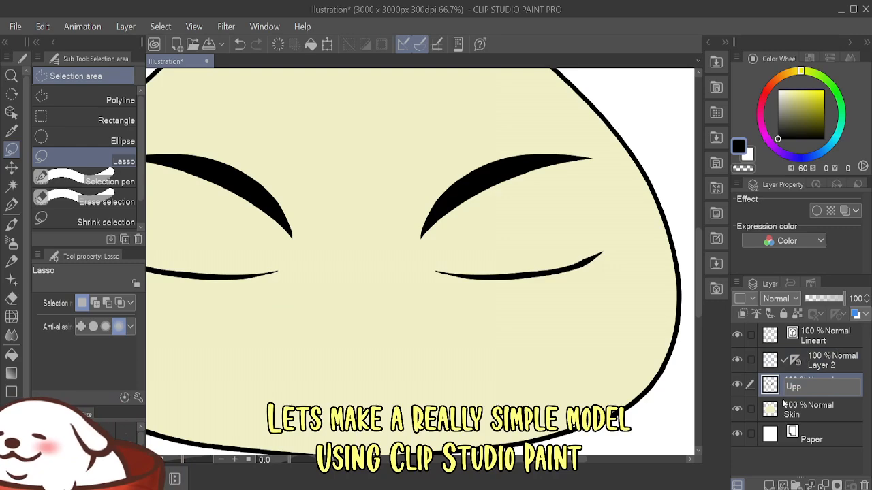
{"action": "type", "text": "erLash"}
{"action": "key", "text": "Return"}
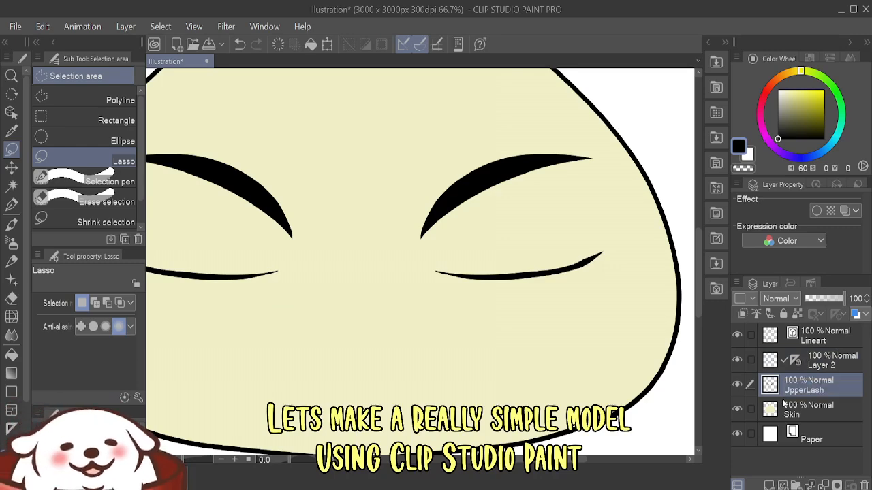
- Rename the layer holding the lower eyelashes "LowerLash"
{"action": "left_click", "coordinate": [736, 357]}
{"action": "left_click", "coordinate": [737, 358]}
{"action": "double_click", "coordinate": [819, 365]}
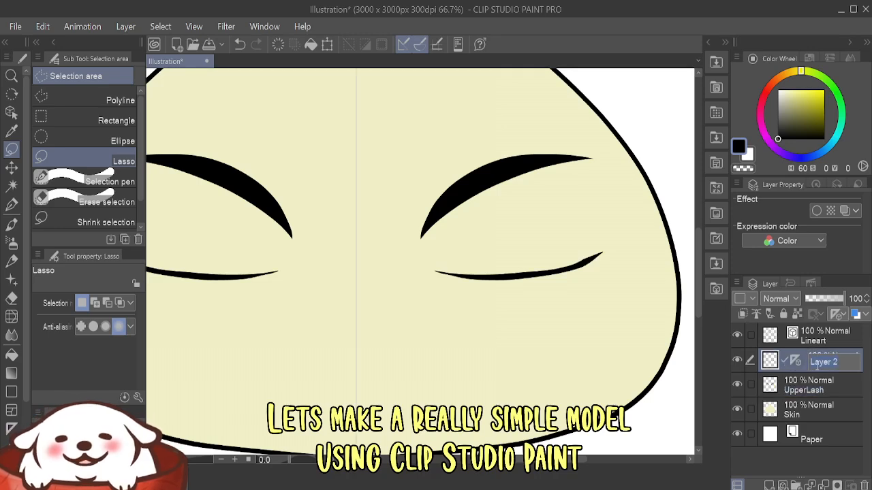
{"action": "type", "text": "Lower"}
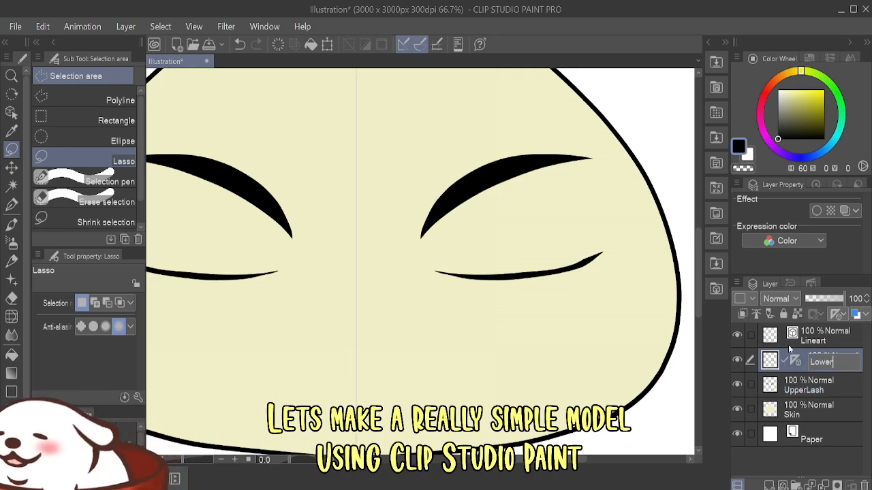
{"action": "type", "text": "Lash"}
{"action": "key", "text": "Return"}
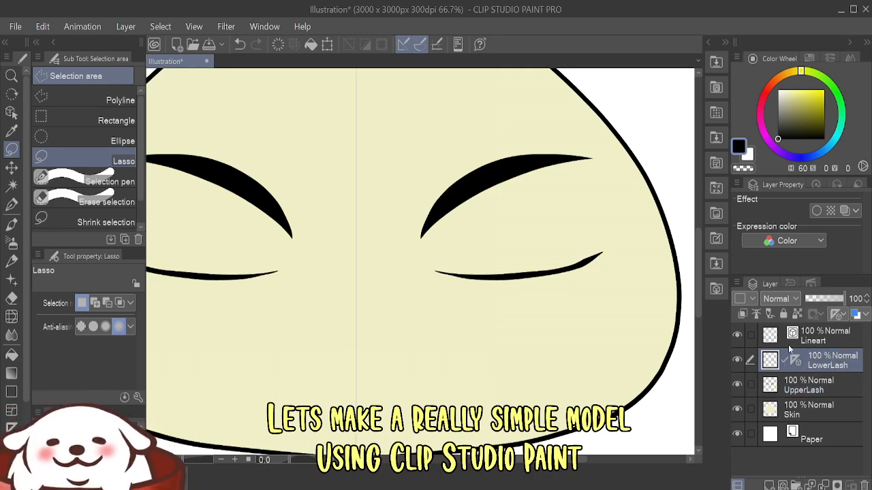
- Add a raster layer above Skin and lasso-fill a white eye shape between the right-hand eye's lashes, extending its outer upper edge
{"action": "left_click", "coordinate": [812, 405]}
{"action": "left_click", "coordinate": [772, 486]}
{"action": "key", "text": "x"}
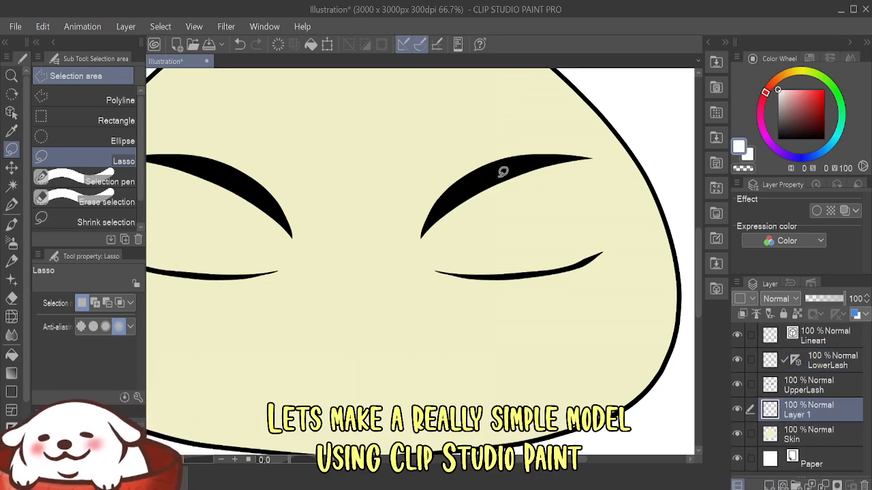
{"action": "mouse_move", "coordinate": [450, 269]}
{"action": "left_mouse_down"}
{"action": "mouse_move", "coordinate": [438, 223]}
{"action": "mouse_move", "coordinate": [467, 190]}
{"action": "mouse_move", "coordinate": [508, 166]}
{"action": "mouse_move", "coordinate": [544, 159]}
{"action": "mouse_move", "coordinate": [581, 166]}
{"action": "mouse_move", "coordinate": [600, 199]}
{"action": "mouse_move", "coordinate": [598, 250]}
{"action": "mouse_move", "coordinate": [570, 267]}
{"action": "mouse_move", "coordinate": [446, 274]}
{"action": "left_mouse_up"}
{"action": "key", "text": "alt+BackSpace"}
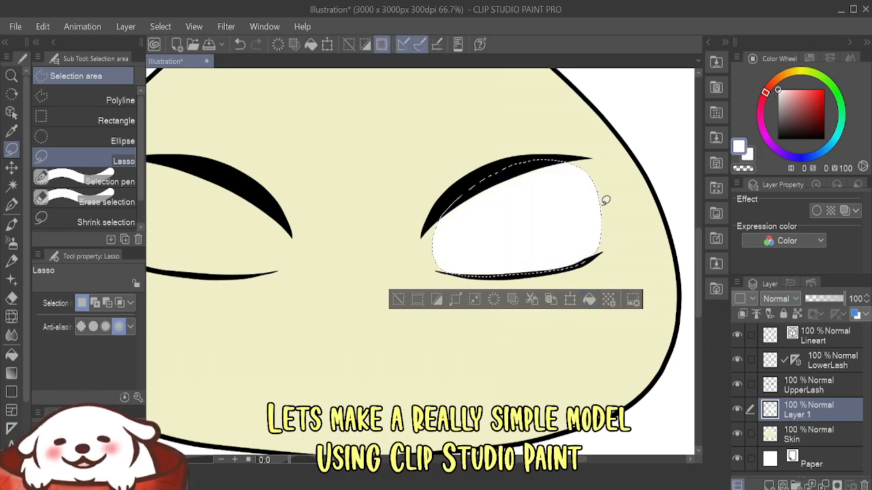
{"action": "key", "text": "ctrl+d"}
{"action": "mouse_move", "coordinate": [584, 261]}
{"action": "left_mouse_down"}
{"action": "mouse_move", "coordinate": [603, 245]}
{"action": "mouse_move", "coordinate": [592, 156]}
{"action": "mouse_move", "coordinate": [476, 216]}
{"action": "left_mouse_up"}
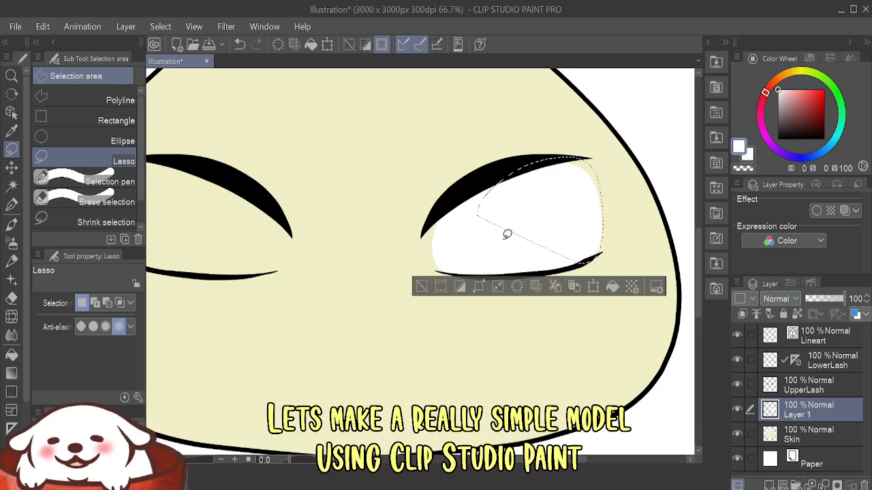
{"action": "left_click", "coordinate": [613, 287]}
{"action": "key", "text": "ctrl+d"}
- Rename the layer holding the eye white "Sclera"
{"action": "double_click", "coordinate": [806, 415]}
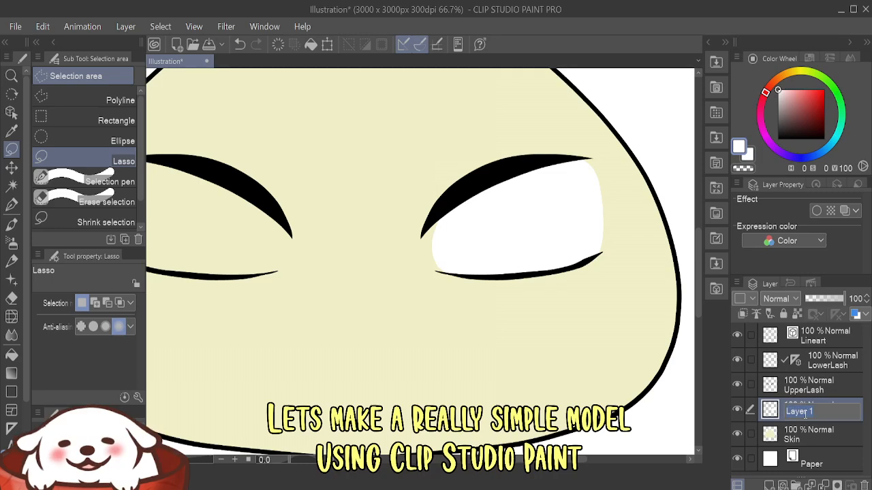
{"action": "type", "text": "Sc"}
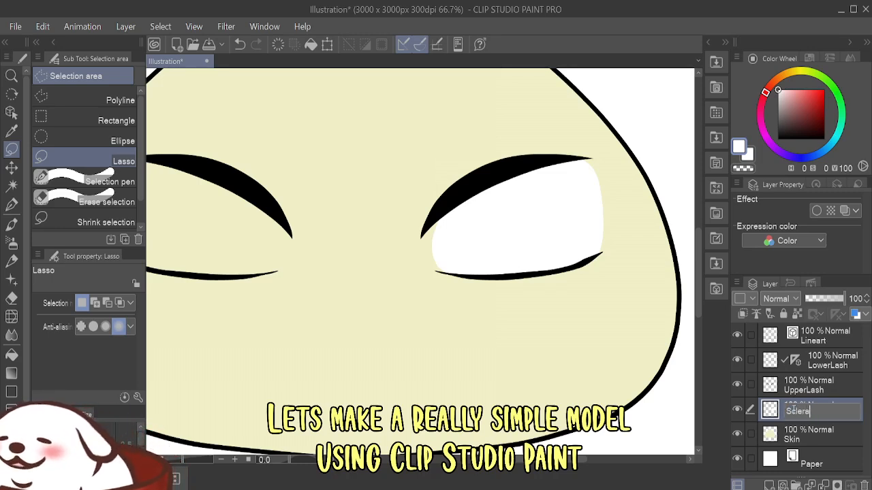
{"action": "type", "text": "lera"}
{"action": "key", "text": "Return"}
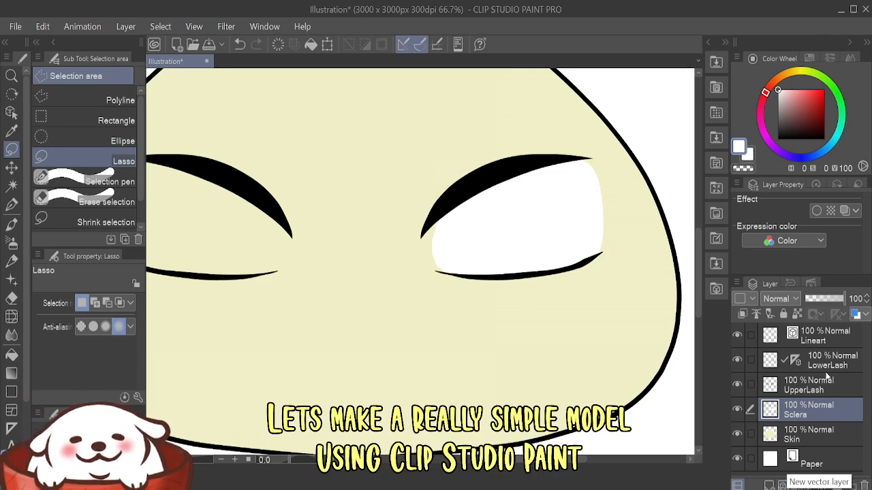
- Create a layer folder above LowerLash and move the LowerLash, UpperLash and Sclera layers into it
{"action": "left_click", "coordinate": [813, 354]}
{"action": "left_click", "coordinate": [796, 485]}
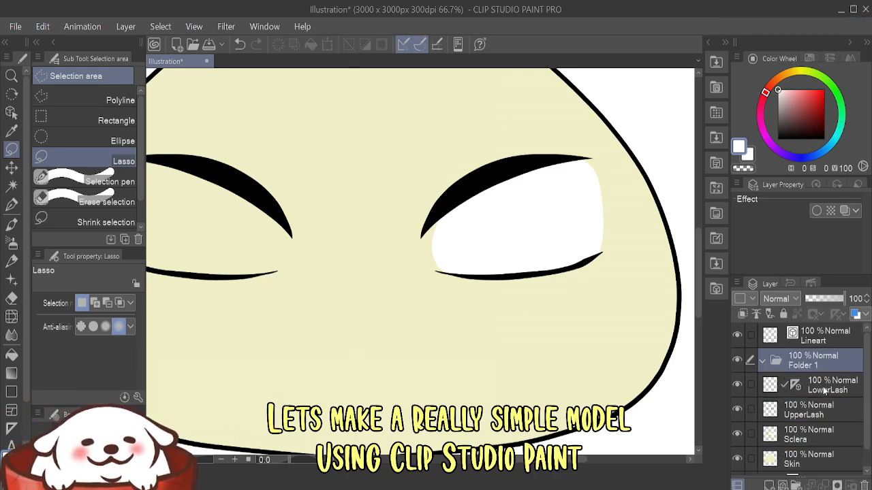
{"action": "left_click", "coordinate": [823, 391]}
{"action": "left_click", "coordinate": [812, 433], "text": "shift"}
{"action": "left_click_drag", "start_coordinate": [815, 366], "coordinate": [806, 366]}
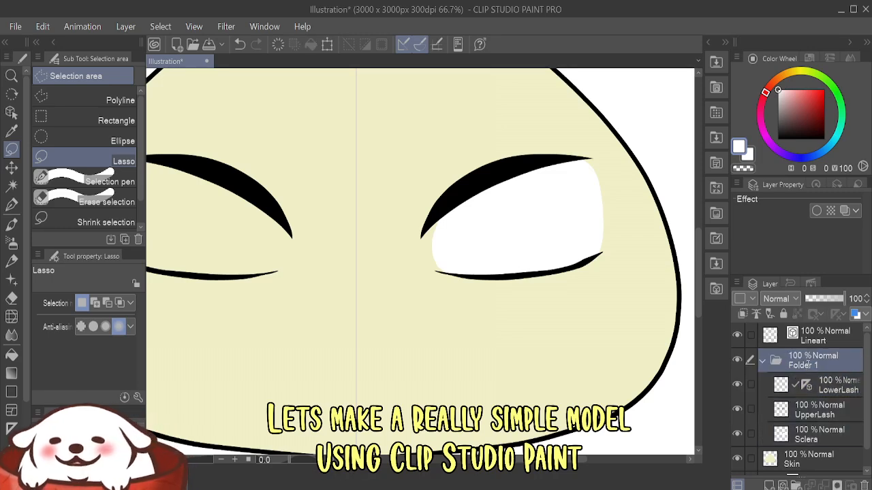
- Rename the folder holding the eye layers "EYE_PARTS"
{"action": "double_click", "coordinate": [805, 365]}
{"action": "type", "text": "EYE_"}
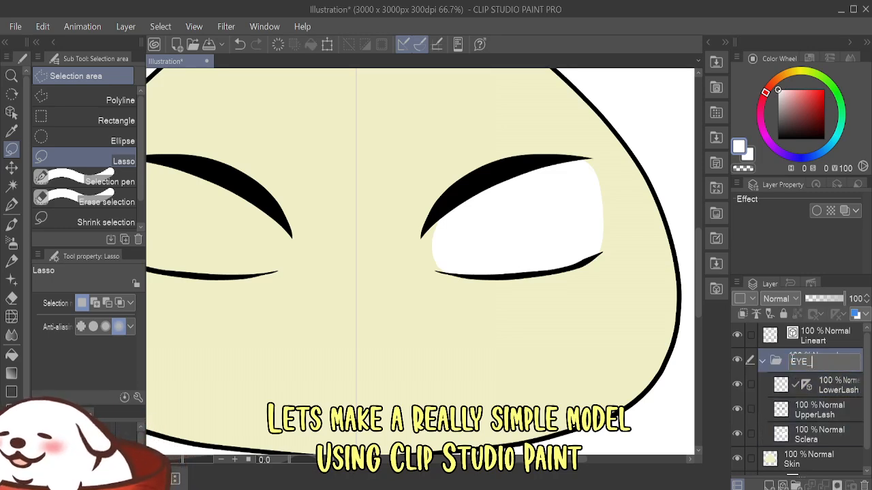
{"action": "type", "text": "PARTS"}
{"action": "key", "text": "Return"}
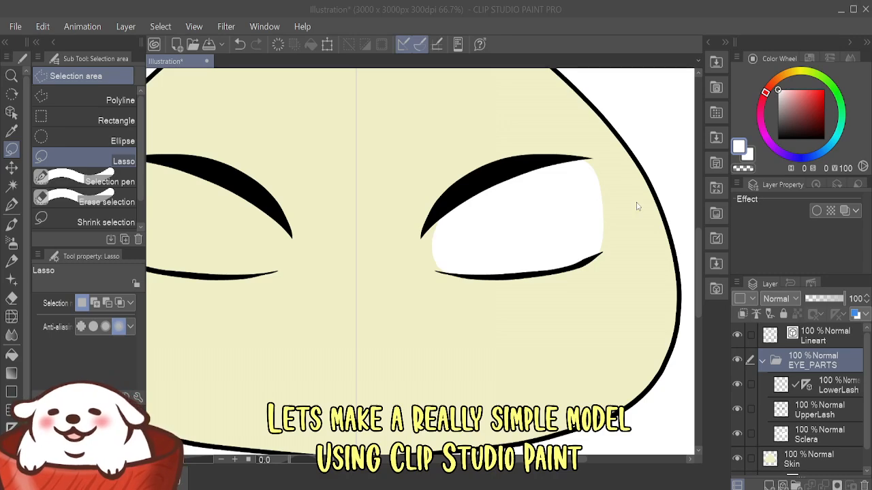
- Rename the eye layers' folder "EyeParts" and move the LowerLash layer below UpperLash
{"action": "double_click", "coordinate": [822, 365]}
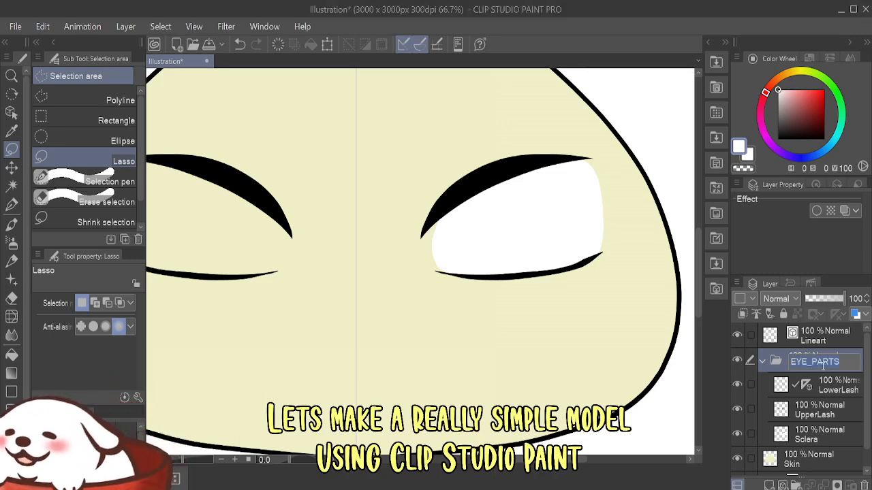
{"action": "key", "text": "BackSpace"}
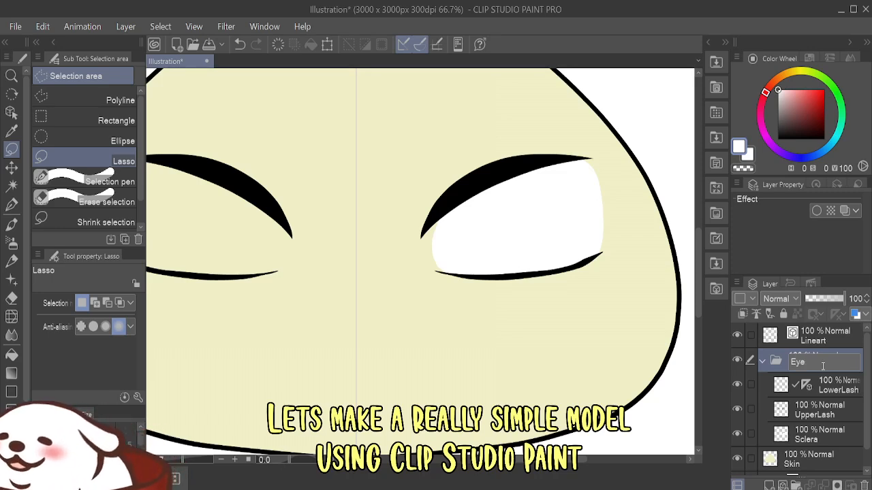
{"action": "type", "text": "EyeParts"}
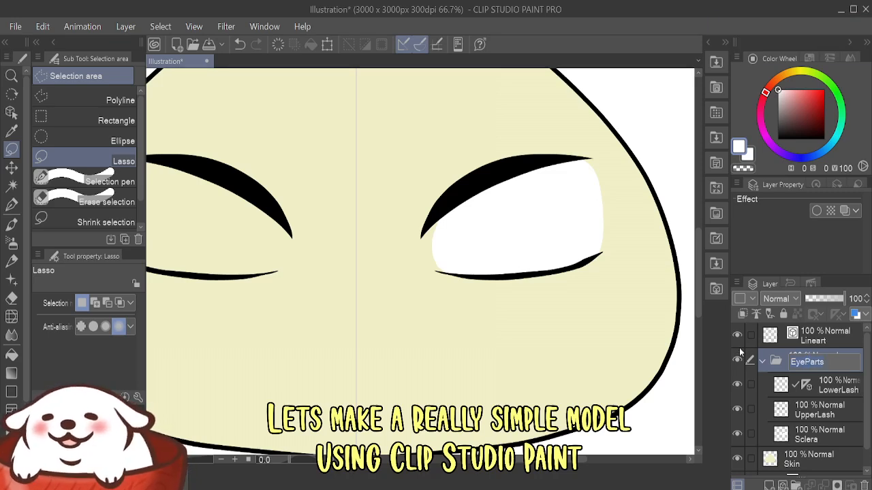
{"action": "key", "text": "BackSpace"}
{"action": "key", "text": "BackSpace"}
{"action": "key", "text": "BackSpace"}
{"action": "key", "text": "BackSpace"}
{"action": "key", "text": "BackSpace"}
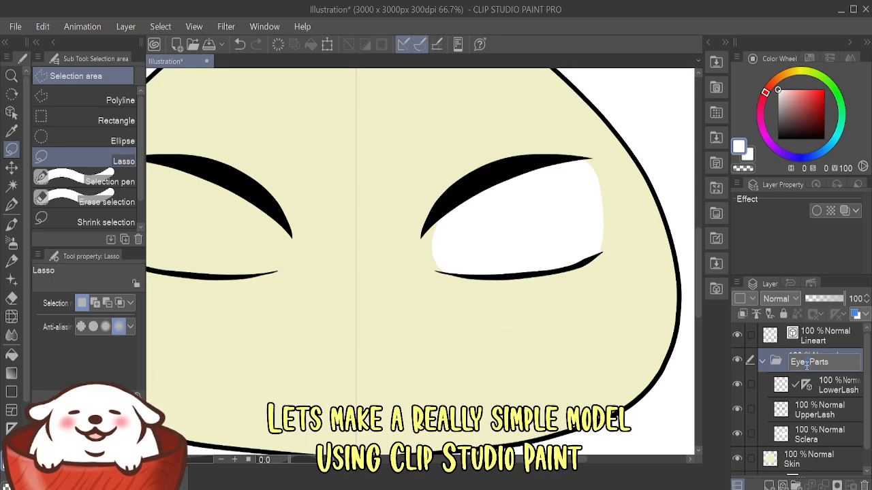
{"action": "key", "text": "BackSpace"}
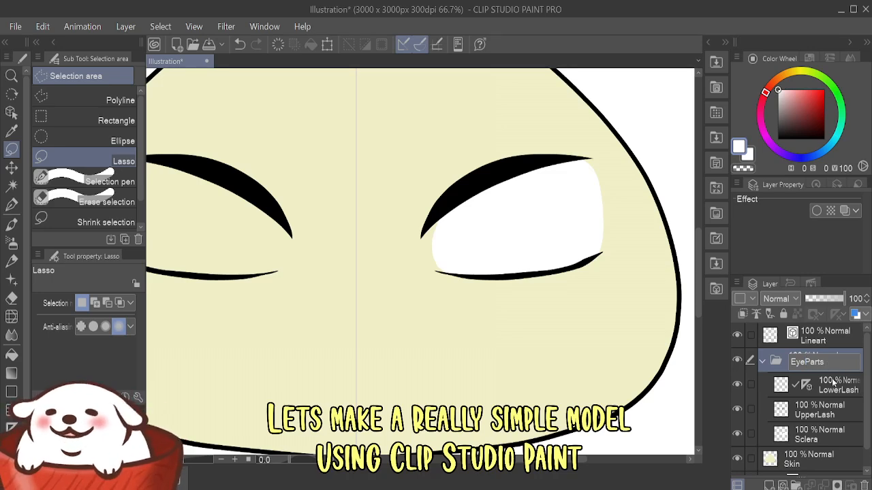
{"action": "key", "text": "Return"}
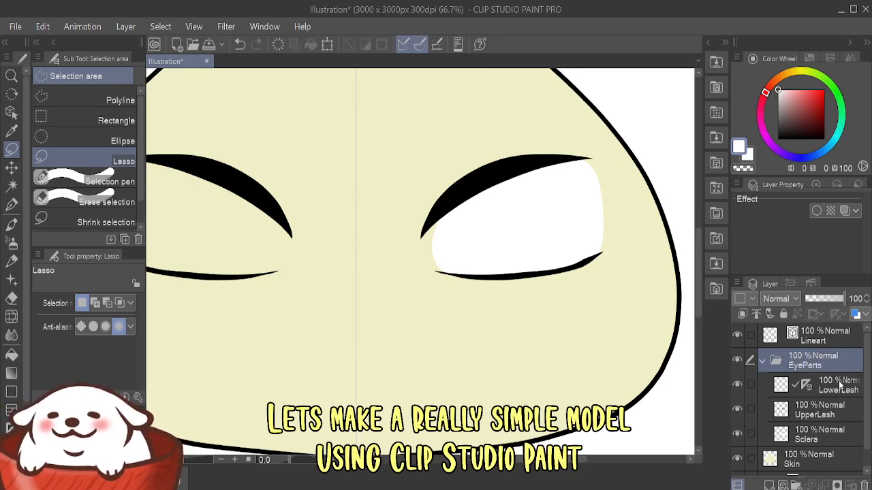
{"action": "left_click_drag", "start_coordinate": [839, 387], "coordinate": [834, 413]}
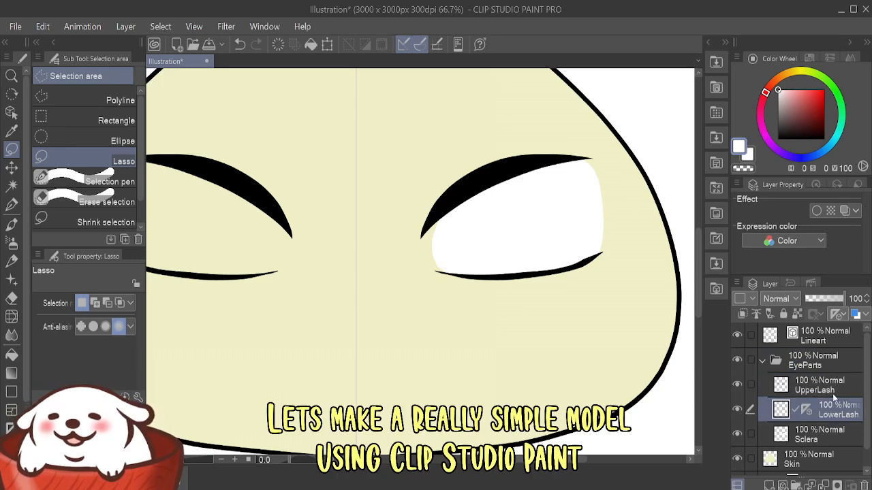
- Add a raster layer above Sclera and fill an upright elliptical iris with light red (H 0, S 57, V 100) inside the eye white
{"action": "left_click", "coordinate": [821, 437]}
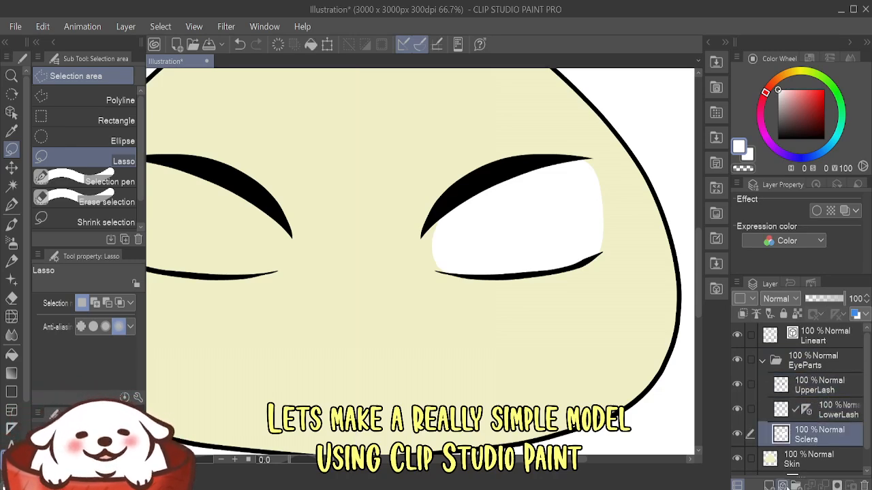
{"action": "left_click", "coordinate": [781, 485]}
{"action": "left_click", "coordinate": [68, 140]}
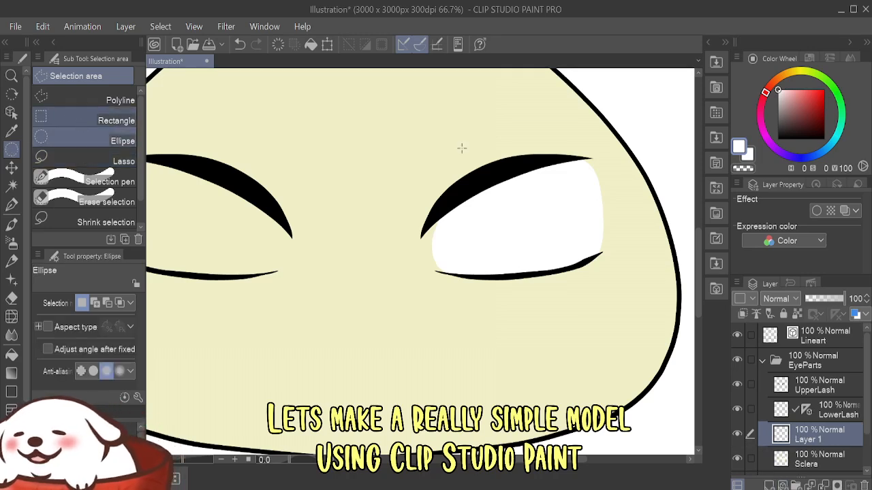
{"action": "left_click_drag", "start_coordinate": [467, 179], "coordinate": [532, 262]}
{"action": "left_click_drag", "start_coordinate": [789, 123], "coordinate": [805, 90]}
{"action": "left_click", "coordinate": [572, 284]}
{"action": "key", "text": "ctrl+d"}
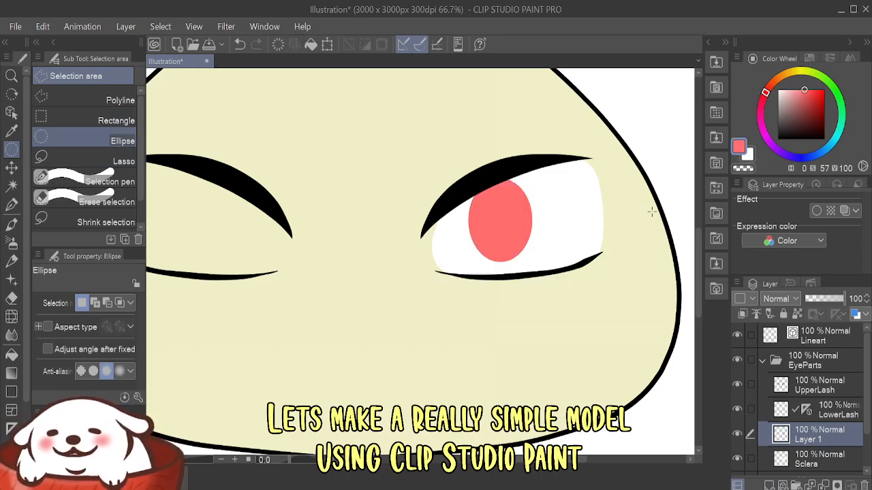
- Rename the layer holding the red iris "Eyeball"
{"action": "left_click", "coordinate": [11, 204]}
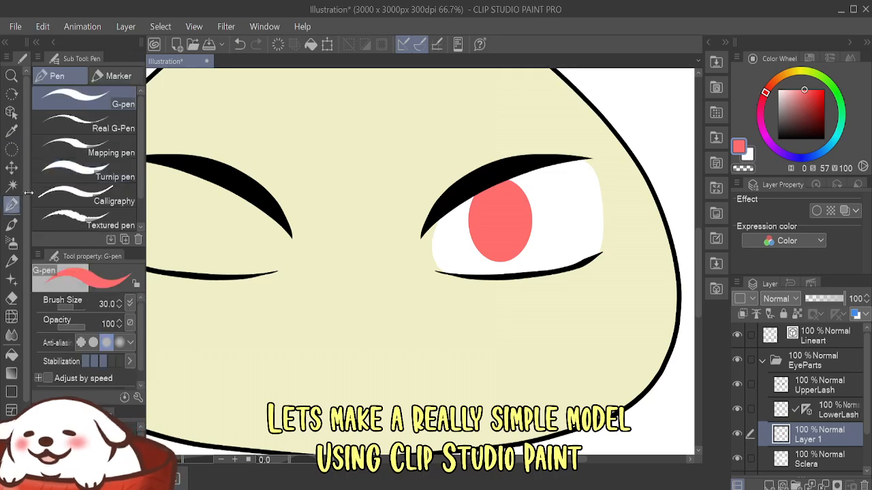
{"action": "double_click", "coordinate": [813, 440]}
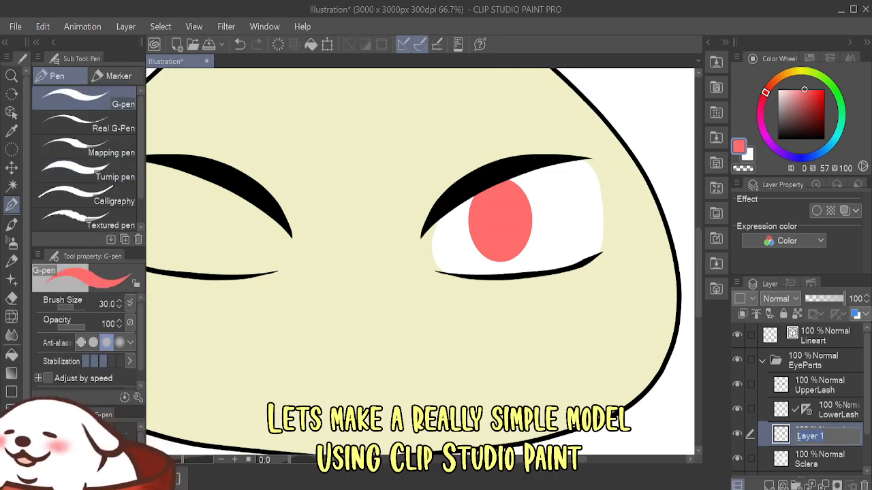
{"action": "type", "text": "Eyeball"}
{"action": "key", "text": "Return"}
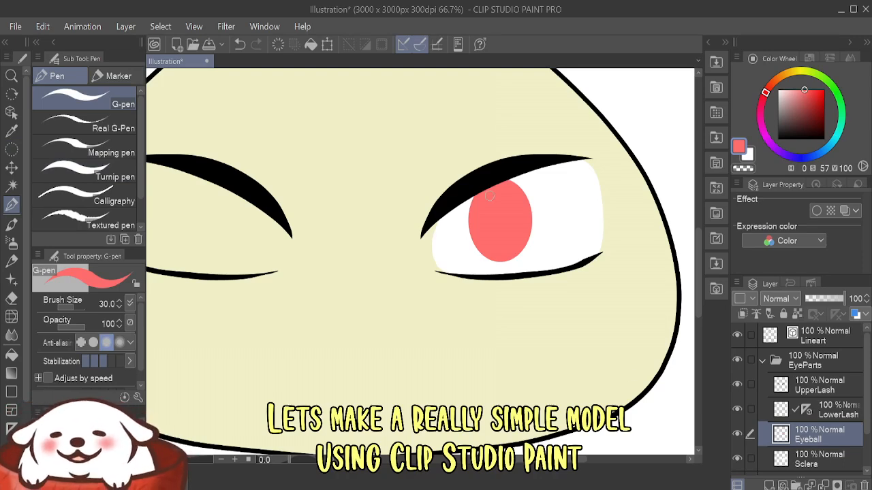
- Add a raster layer above Eyeball and fill a small elliptical pupil at the iris centre with black sampled from the lash
{"action": "key", "text": "k"}
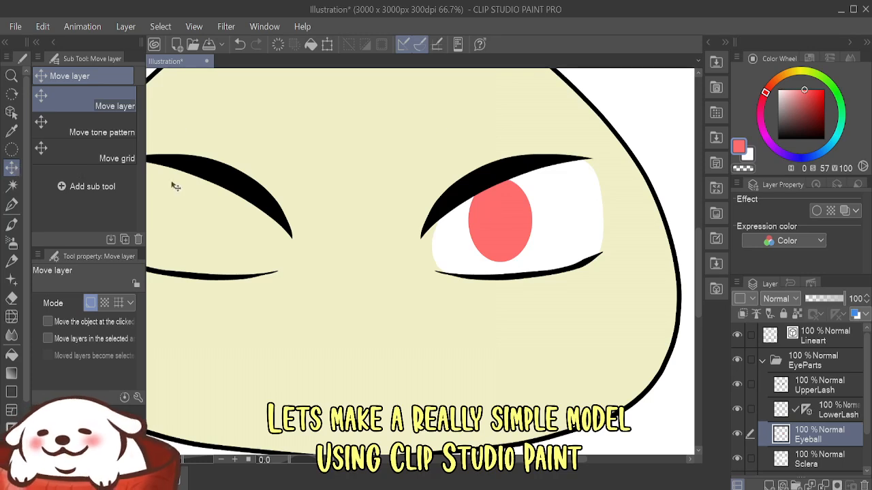
{"action": "left_click", "coordinate": [10, 149]}
{"action": "left_click", "coordinate": [770, 485]}
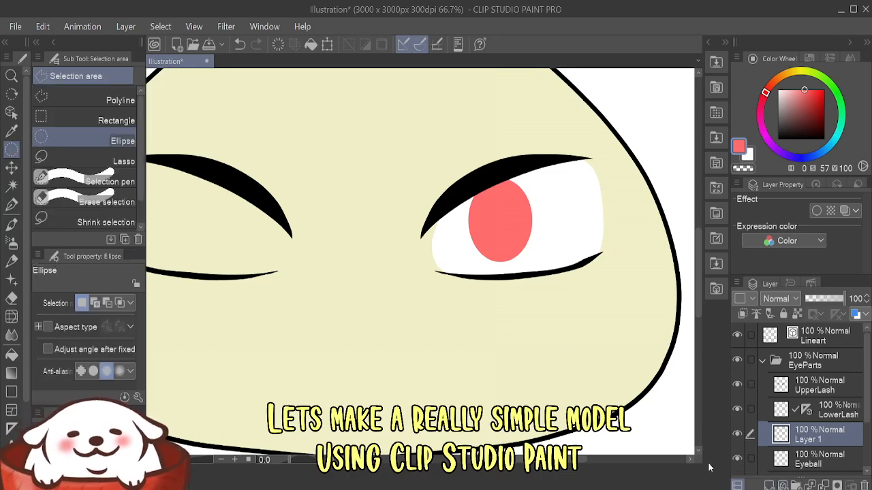
{"action": "left_click_drag", "start_coordinate": [500, 229], "coordinate": [518, 242]}
{"action": "left_click", "coordinate": [502, 170], "text": "alt"}
{"action": "left_click", "coordinate": [573, 264]}
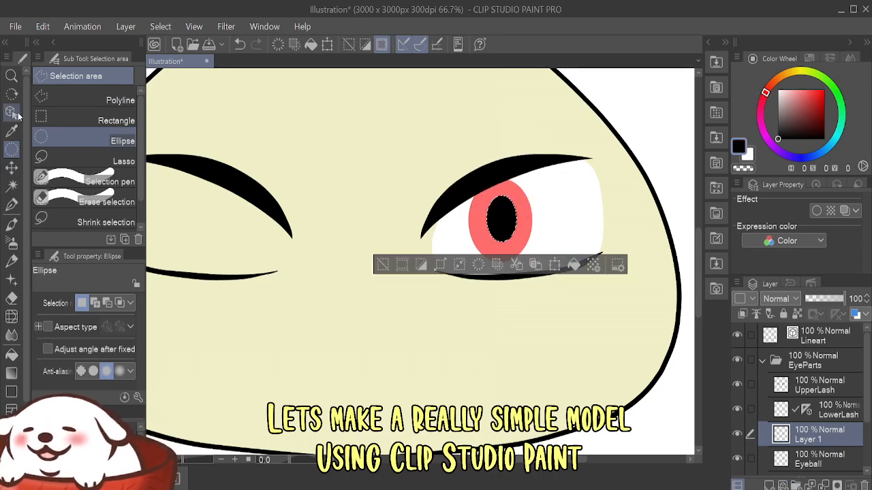
- Try to reposition and transform the black pupil within the red iris
{"action": "left_click", "coordinate": [10, 167]}
{"action": "left_click_drag", "start_coordinate": [535, 301], "coordinate": [533, 302]}
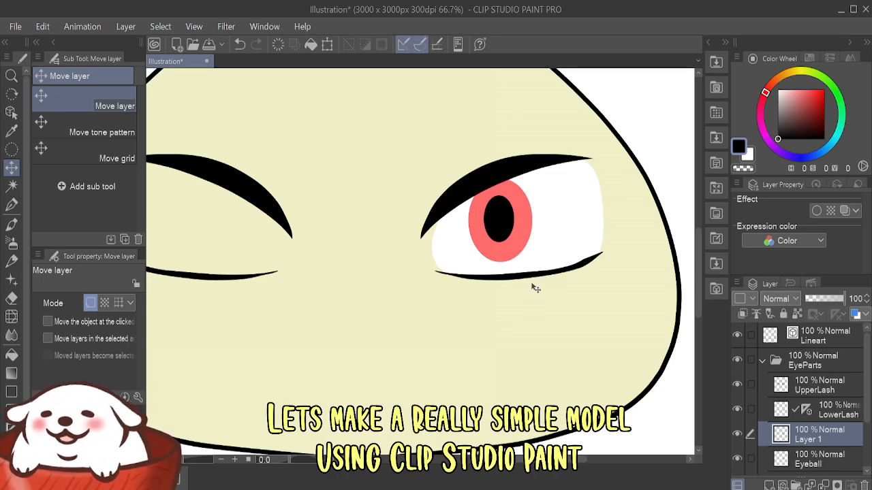
{"action": "mouse_move", "coordinate": [517, 240]}
{"action": "left_mouse_down"}
{"action": "mouse_move", "coordinate": [519, 247]}
{"action": "mouse_move", "coordinate": [518, 238]}
{"action": "left_mouse_up"}
{"action": "key", "text": "ctrl+t"}
{"action": "mouse_move", "coordinate": [517, 195]}
{"action": "left_mouse_down"}
{"action": "mouse_move", "coordinate": [532, 185]}
{"action": "mouse_move", "coordinate": [508, 208]}
{"action": "mouse_move", "coordinate": [521, 189]}
{"action": "left_mouse_up"}
{"action": "key", "text": "ctrl+z"}
{"action": "left_click", "coordinate": [545, 259]}
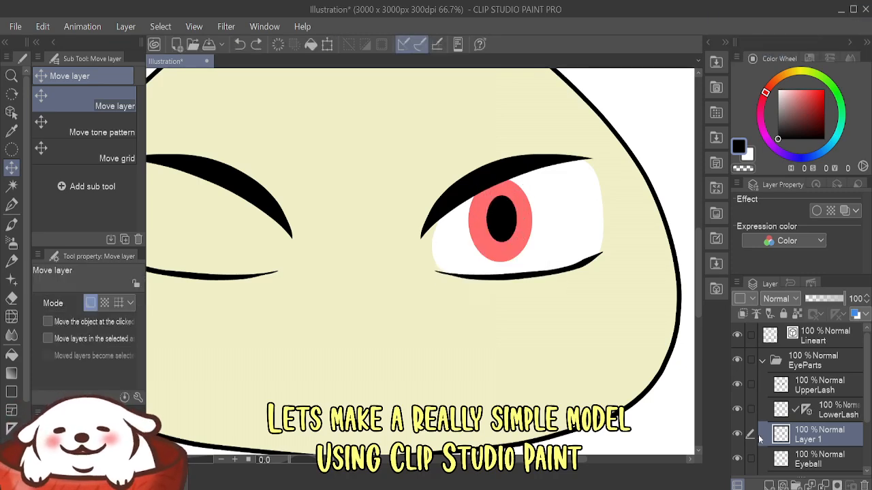
- Toggle the visibility of the pupil and Eyeball layers to check them, and rename the pupil layer "Pupil"
{"action": "left_click", "coordinate": [737, 433]}
{"action": "left_click", "coordinate": [737, 433]}
{"action": "left_click", "coordinate": [736, 458]}
{"action": "left_click", "coordinate": [737, 458]}
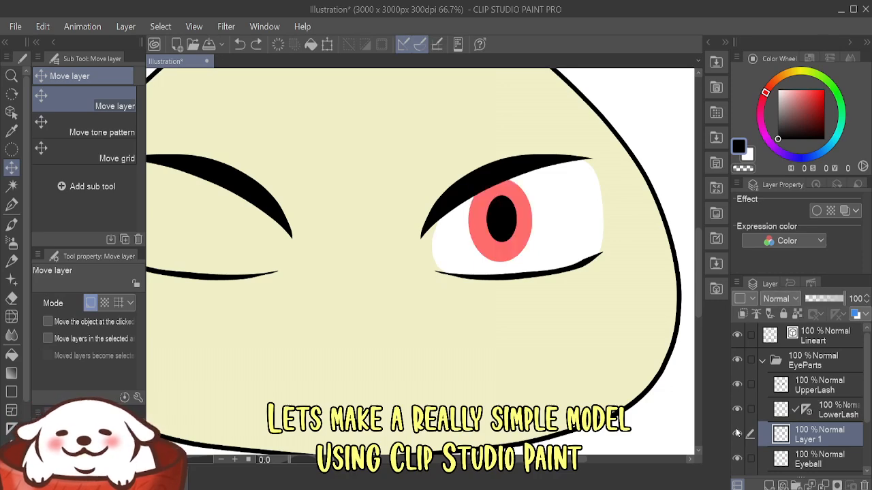
{"action": "double_click", "coordinate": [809, 442]}
{"action": "type", "text": "Pu"}
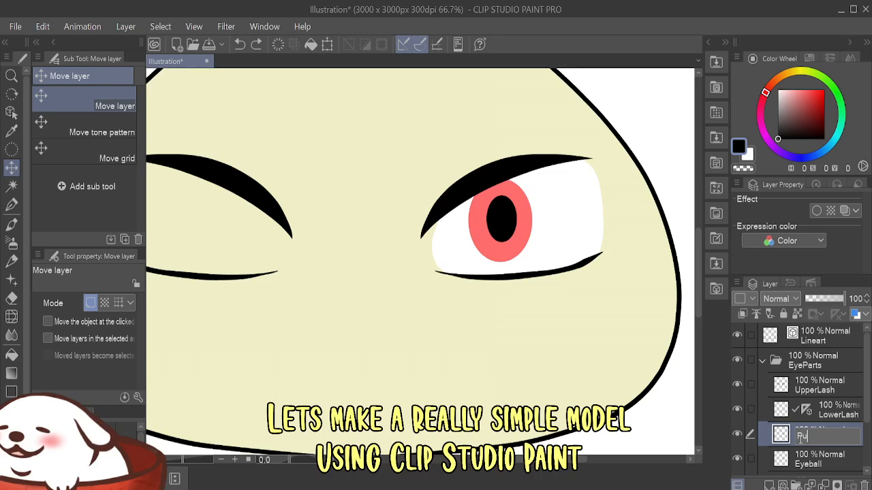
{"action": "type", "text": "pil"}
{"action": "key", "text": "Return"}
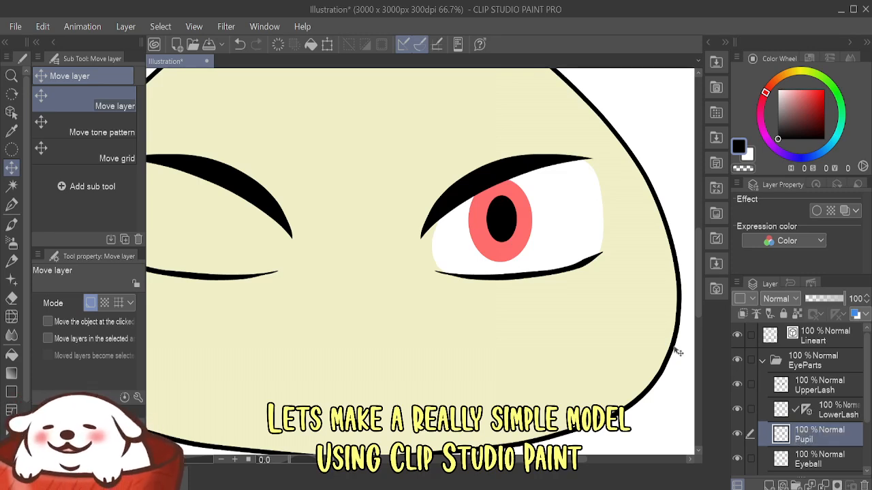
{"action": "scroll", "coordinate": [817, 435], "scroll_direction": "down", "scroll_amount": 1}
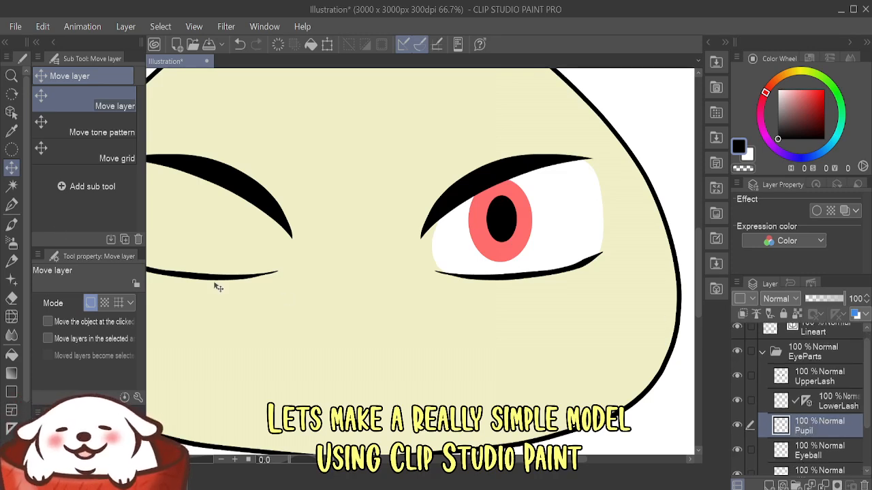
{"action": "key", "text": "b"}
{"action": "mouse_move", "coordinate": [580, 171]}
{"action": "left_mouse_down"}
{"action": "mouse_move", "coordinate": [408, 249]}
{"action": "mouse_move", "coordinate": [593, 169]}
{"action": "mouse_move", "coordinate": [447, 231]}
{"action": "mouse_move", "coordinate": [476, 218]}
{"action": "left_mouse_up"}
{"action": "key", "text": "ctrl+z"}
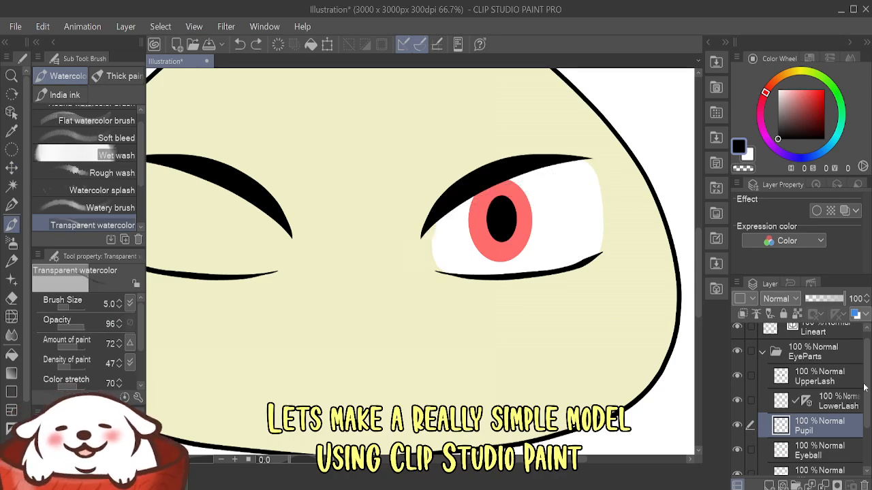
- Lock the Sclera layer's transparent pixels and try soft grey airbrush shading at the open eye's outer corner
{"action": "scroll", "coordinate": [854, 414], "scroll_direction": "down", "scroll_amount": 2}
{"action": "left_click", "coordinate": [819, 422]}
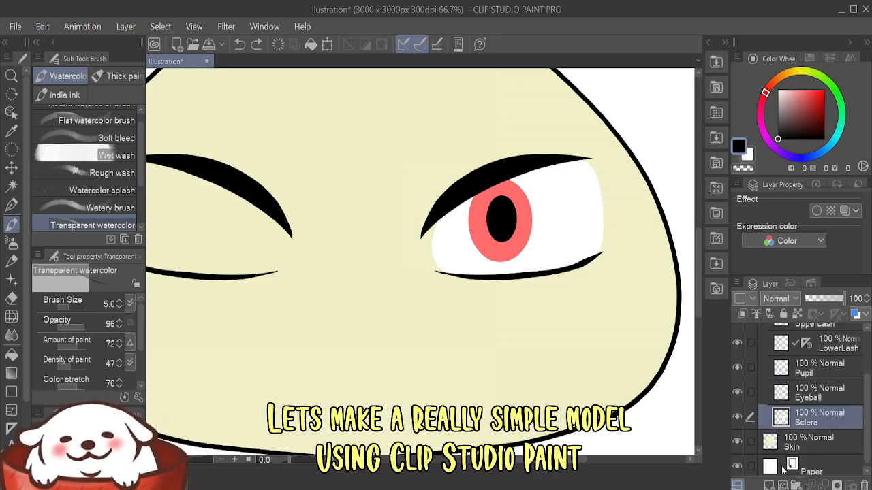
{"action": "left_click", "coordinate": [798, 314]}
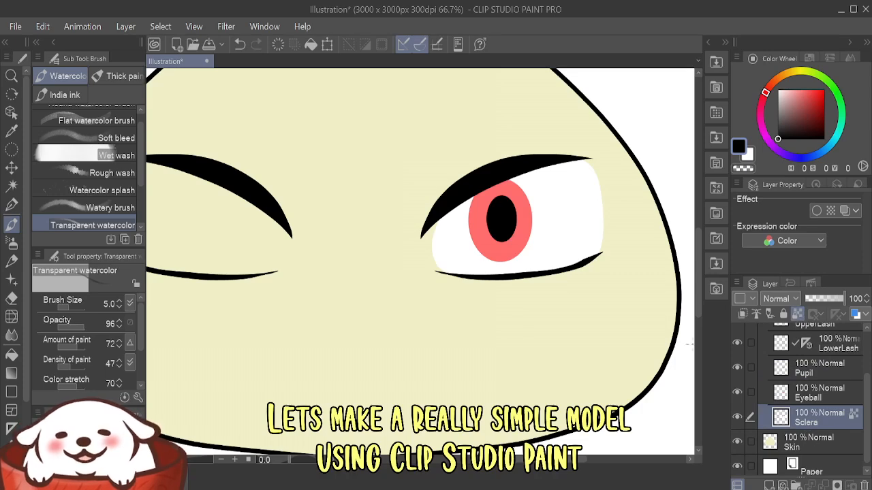
{"action": "left_click", "coordinate": [12, 241]}
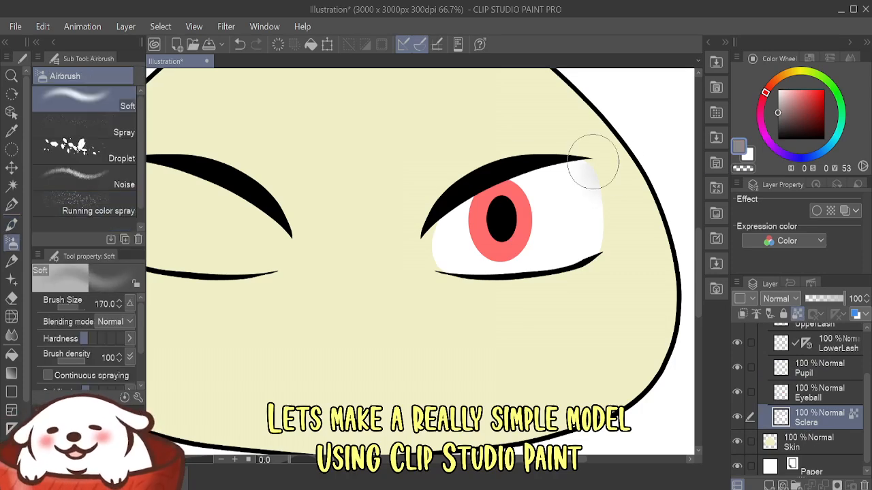
{"action": "left_click_drag", "start_coordinate": [584, 159], "coordinate": [587, 157]}
{"action": "key", "text": "ctrl+z"}
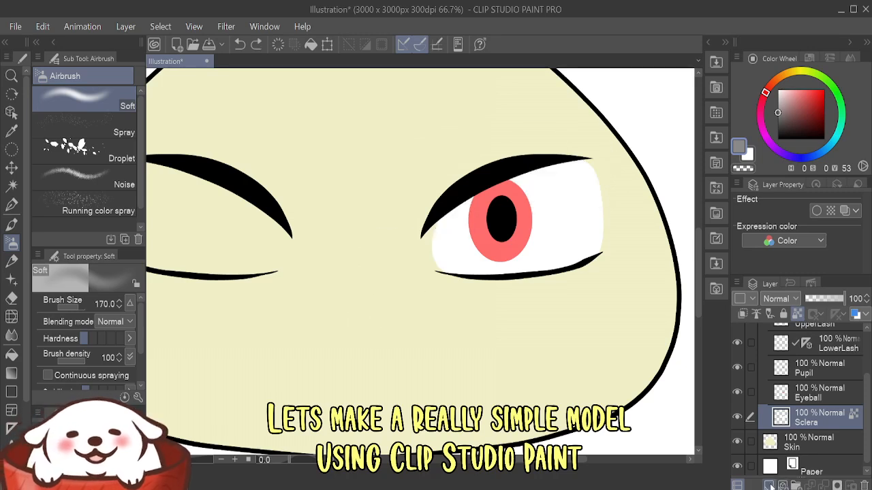
- Add a raster layer above Sclera and airbrush soft grey shading along the open eye's upper lash
{"action": "left_click", "coordinate": [769, 485]}
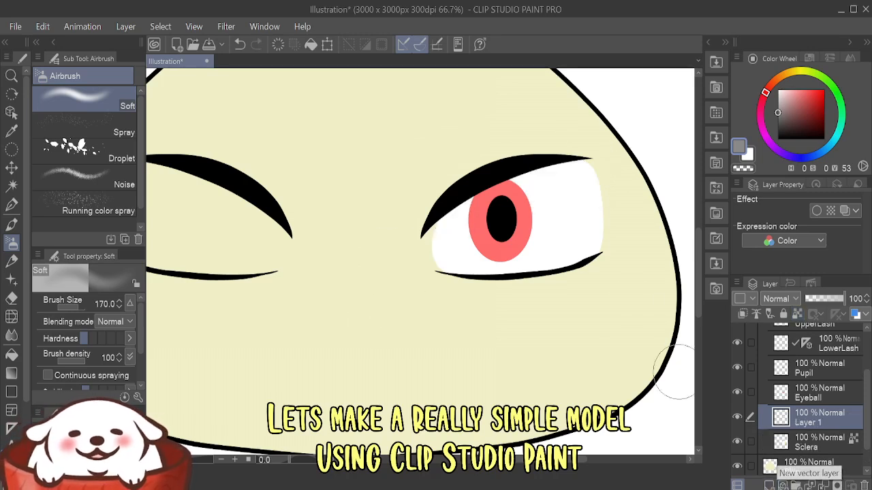
{"action": "mouse_move", "coordinate": [594, 166]}
{"action": "left_mouse_down"}
{"action": "mouse_move", "coordinate": [500, 185]}
{"action": "mouse_move", "coordinate": [382, 245]}
{"action": "left_mouse_up"}
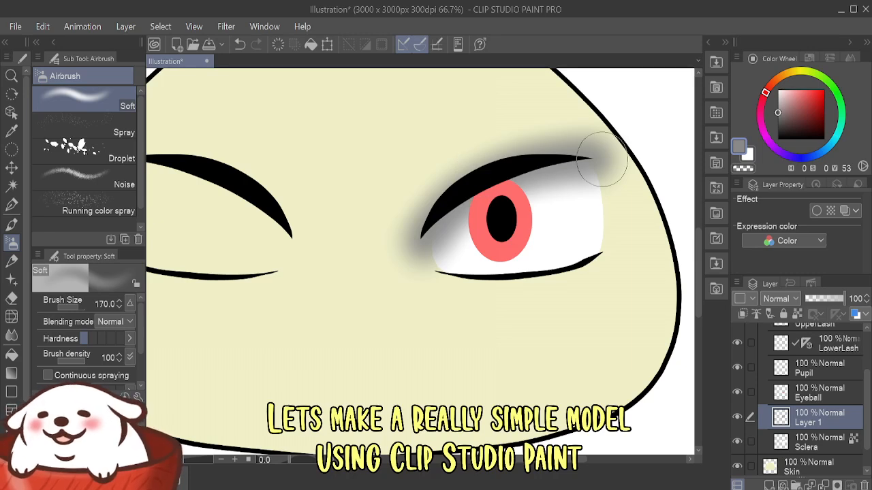
{"action": "double_click", "coordinate": [812, 423]}
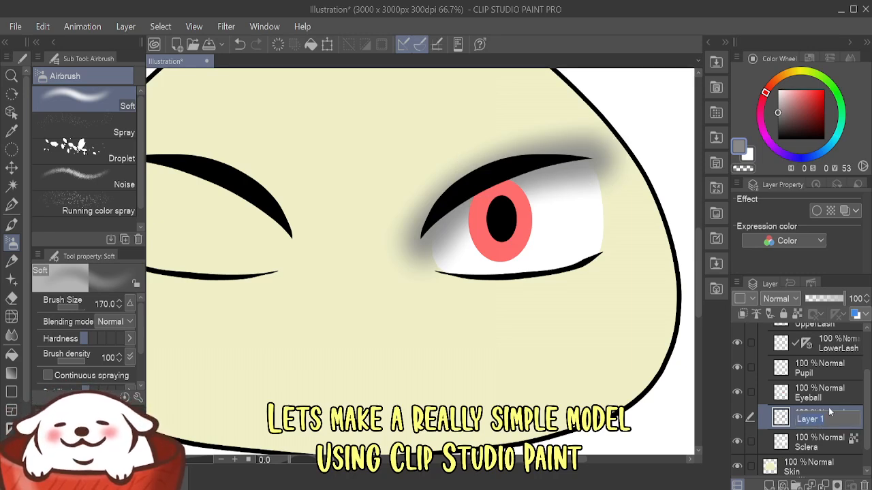
{"action": "key", "text": "Return"}
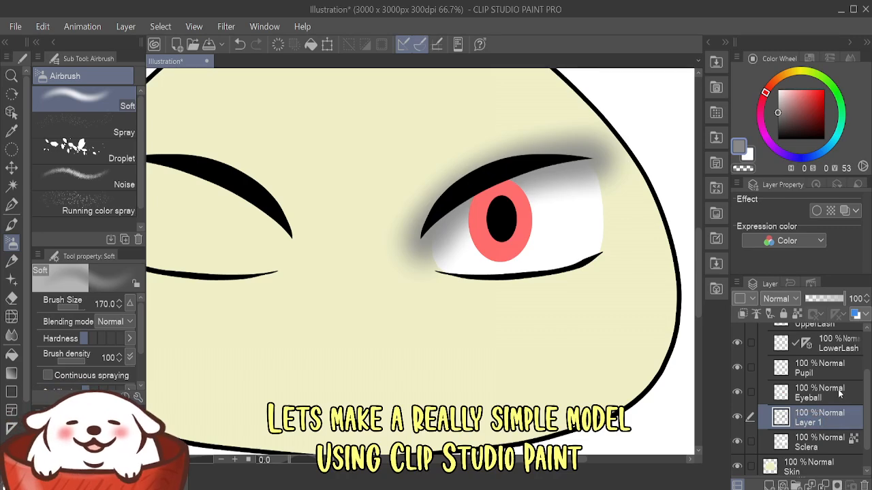
- Clip the grey shading layer to the Sclera layer below, switching the clipping off and on to compare
{"action": "right_click", "coordinate": [827, 423]}
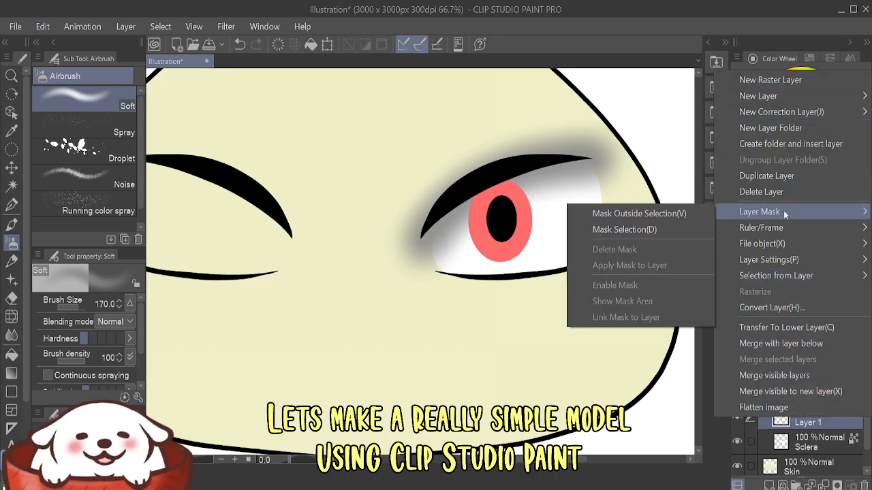
{"action": "mouse_move", "coordinate": [780, 262]}
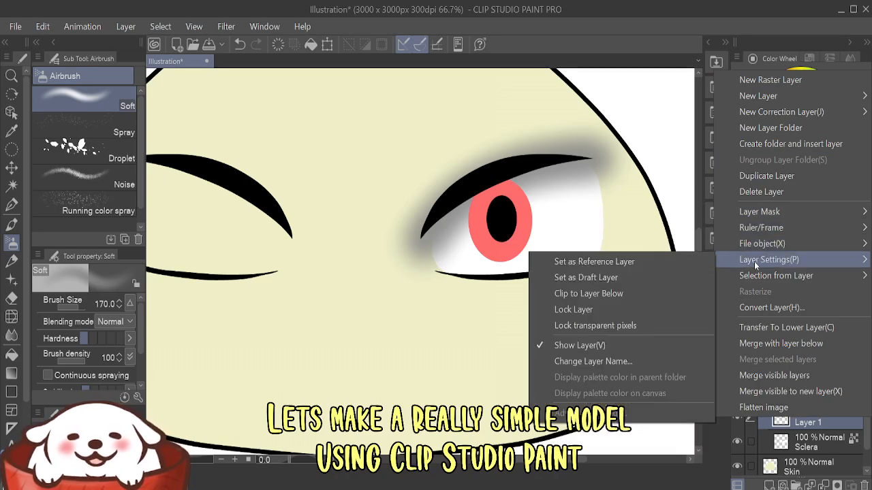
{"action": "left_click", "coordinate": [621, 293]}
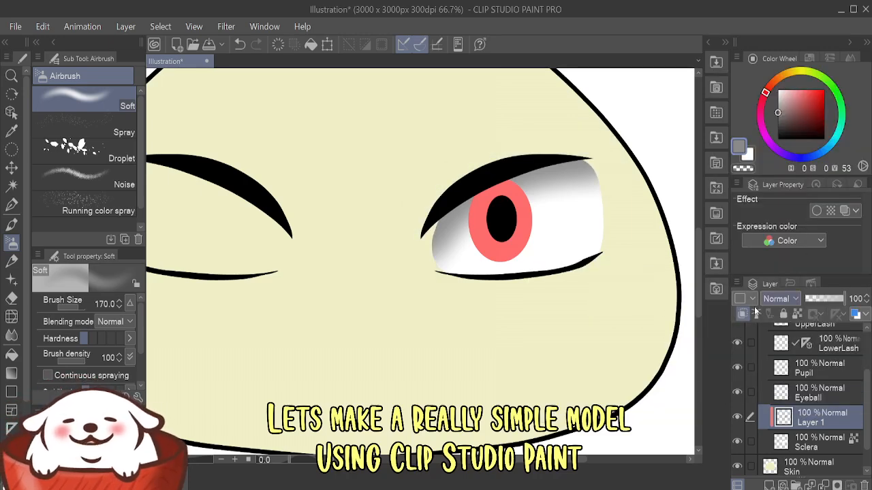
{"action": "left_click", "coordinate": [742, 314]}
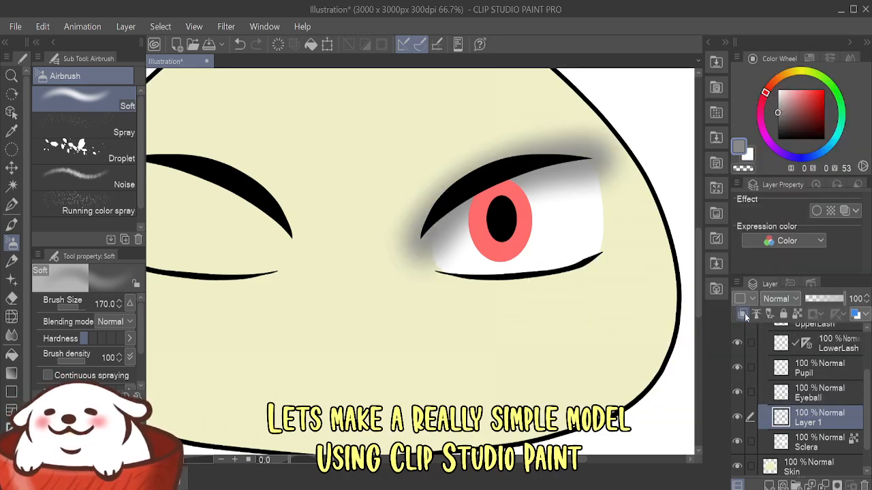
{"action": "left_click", "coordinate": [743, 314]}
{"action": "left_click", "coordinate": [743, 314]}
{"action": "left_click", "coordinate": [742, 314]}
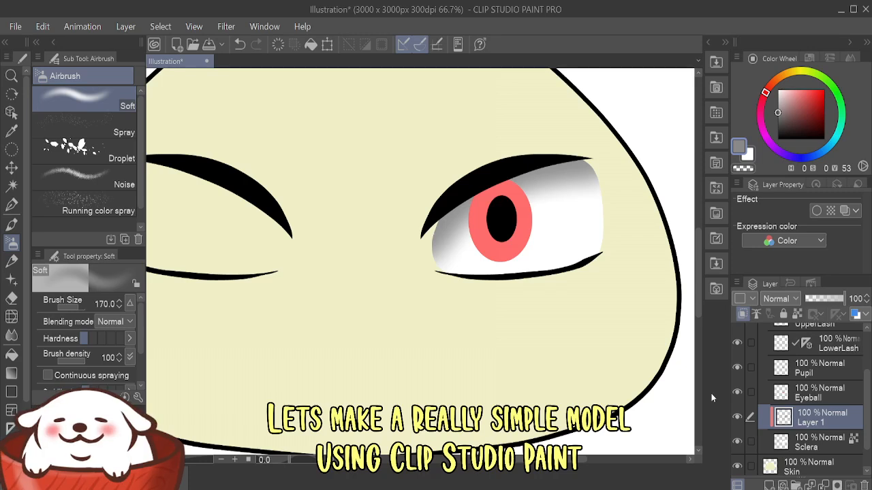
- Select and deselect the shading's pixels, try moving the clipped shading up towards the lash, and undo the move
{"action": "left_click", "coordinate": [783, 418], "text": "ctrl"}
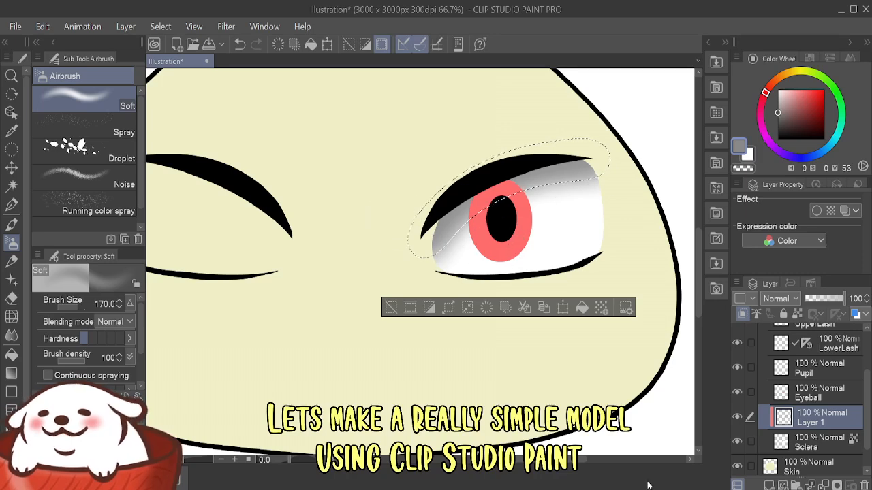
{"action": "left_click", "coordinate": [16, 170]}
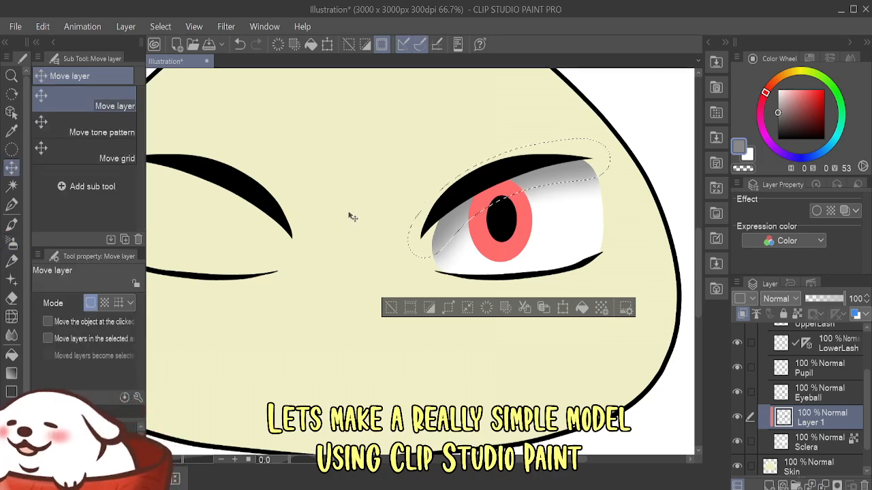
{"action": "key", "text": "ctrl+d"}
{"action": "mouse_move", "coordinate": [454, 226]}
{"action": "left_mouse_down"}
{"action": "mouse_move", "coordinate": [509, 260]}
{"action": "mouse_move", "coordinate": [584, 273]}
{"action": "mouse_move", "coordinate": [412, 301]}
{"action": "mouse_move", "coordinate": [446, 136]}
{"action": "mouse_move", "coordinate": [565, 300]}
{"action": "mouse_move", "coordinate": [559, 255]}
{"action": "mouse_move", "coordinate": [526, 179]}
{"action": "mouse_move", "coordinate": [467, 201]}
{"action": "left_mouse_up"}
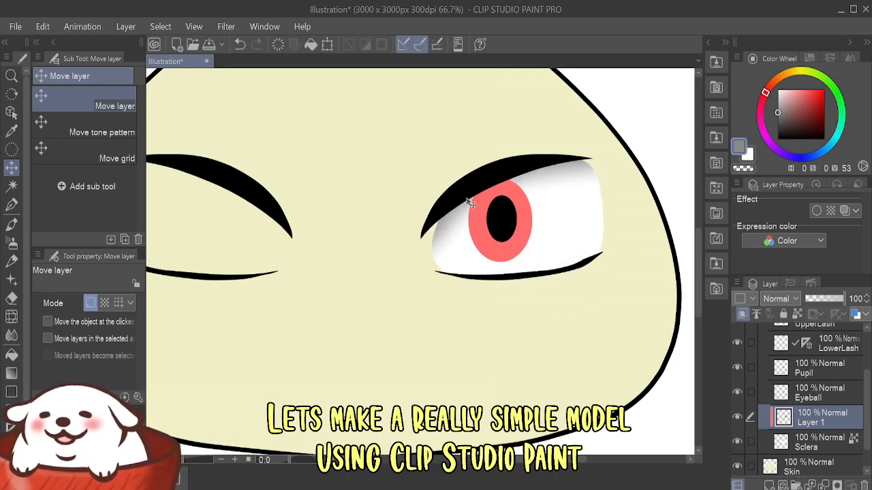
{"action": "key", "text": "ctrl+z"}
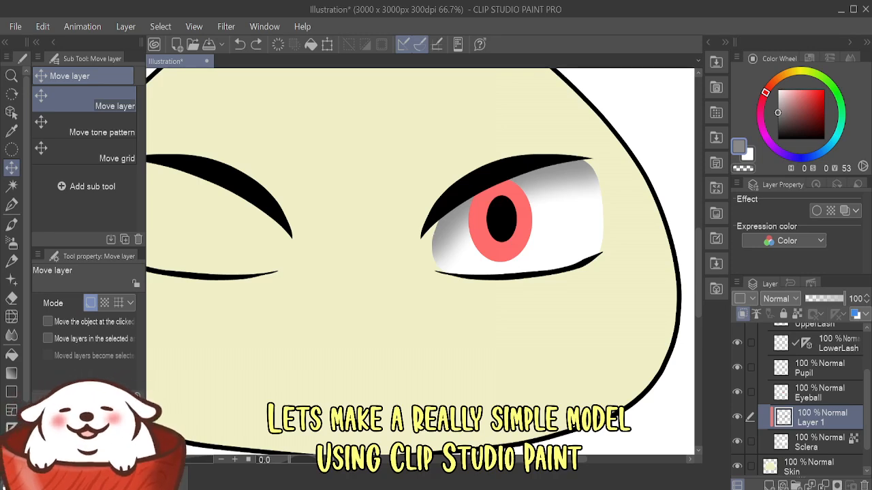
- Rename the clipped shading layer "ScleraShadow"
{"action": "double_click", "coordinate": [817, 422]}
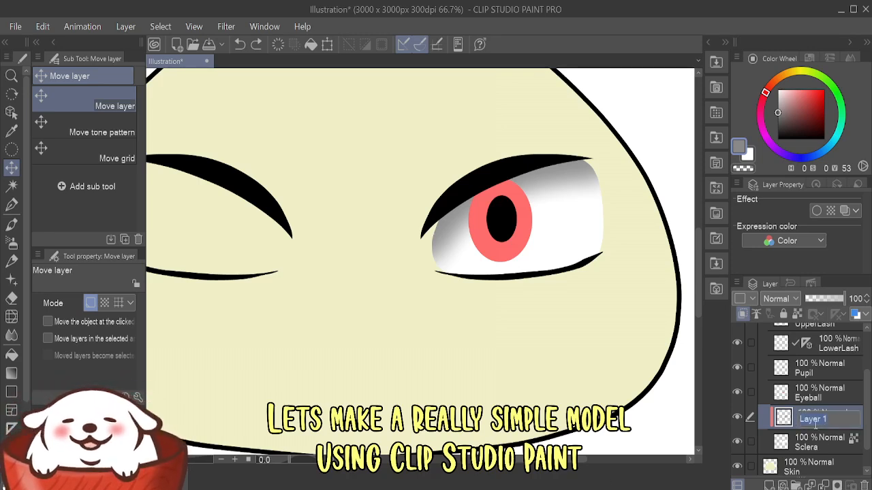
{"action": "type", "text": "ScleraShad"}
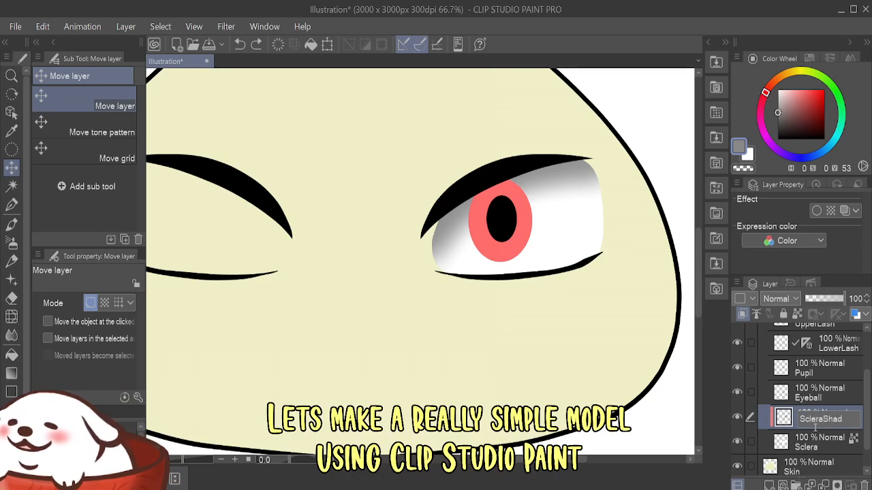
{"action": "type", "text": "ow"}
{"action": "key", "text": "Return"}
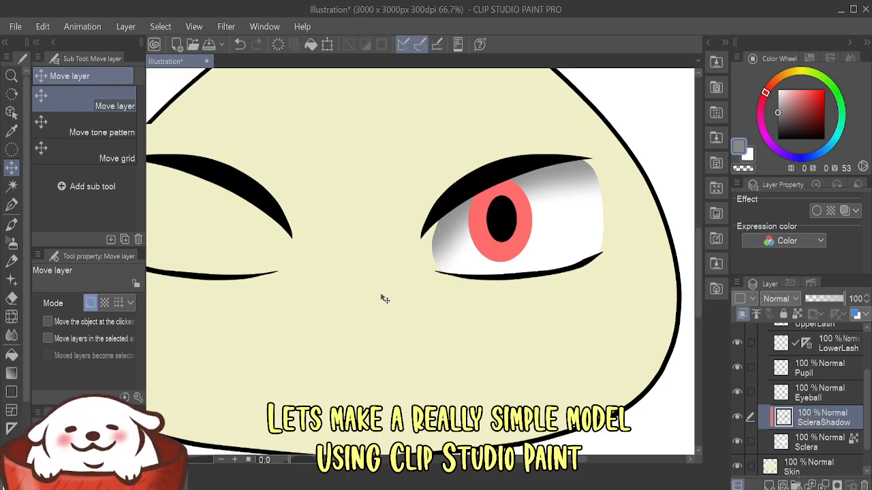
- Create a folder containing a raster layer above EyeParts, and move the symmetry ruler from LowerLash onto the new folder
{"action": "scroll", "coordinate": [382, 296], "scroll_direction": "down", "scroll_amount": 3}
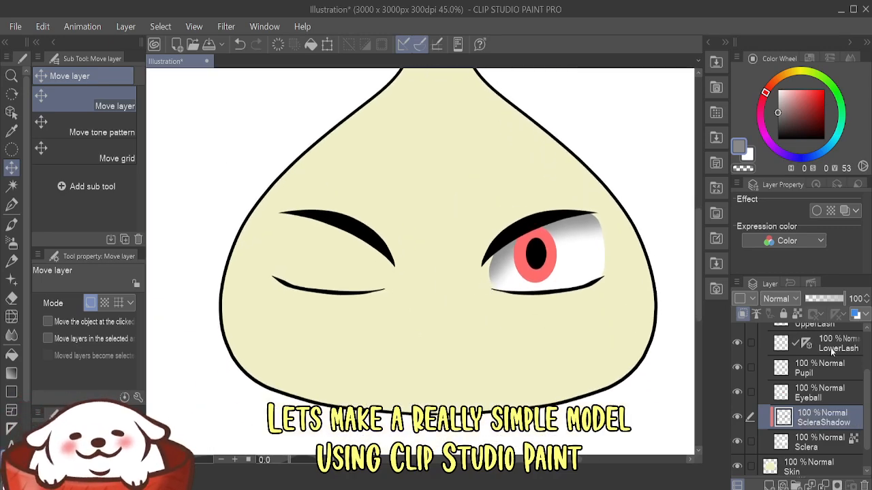
{"action": "scroll", "coordinate": [830, 348], "scroll_direction": "up", "scroll_amount": 2}
{"action": "left_click", "coordinate": [821, 346]}
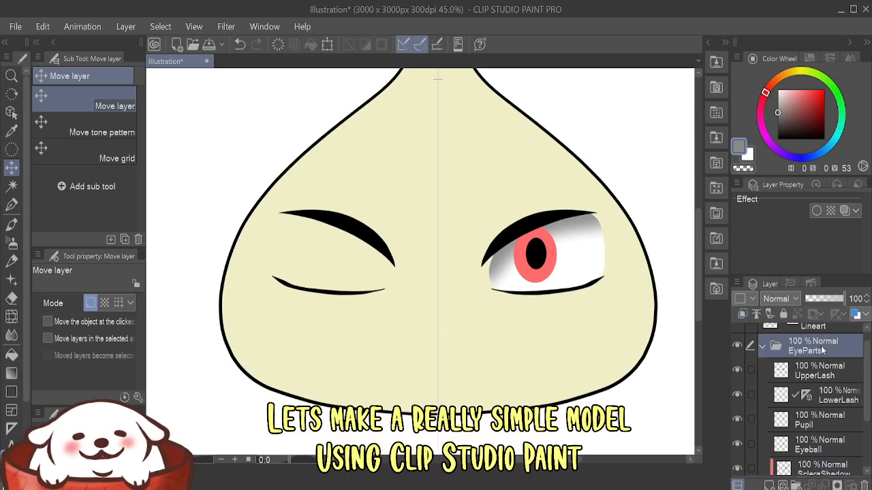
{"action": "left_click", "coordinate": [795, 484]}
{"action": "left_click", "coordinate": [769, 484]}
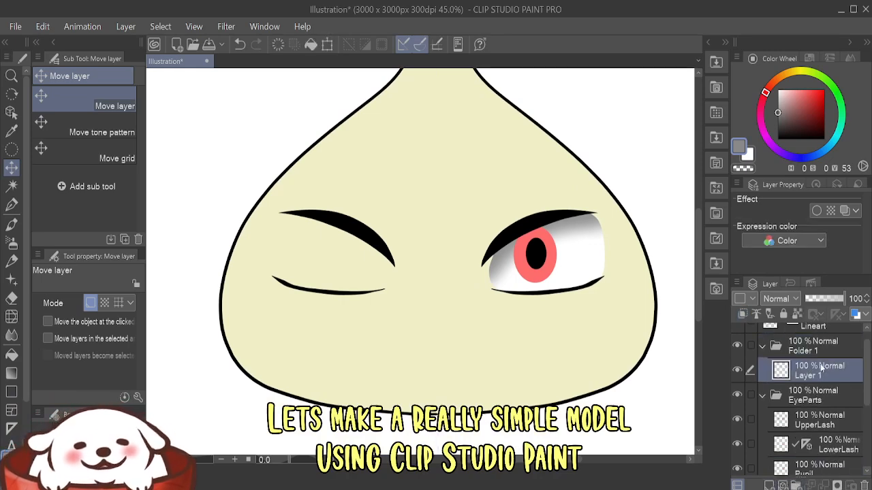
{"action": "left_click_drag", "start_coordinate": [802, 444], "coordinate": [817, 373]}
- Rename the new folder "MouthParts"
{"action": "double_click", "coordinate": [829, 347]}
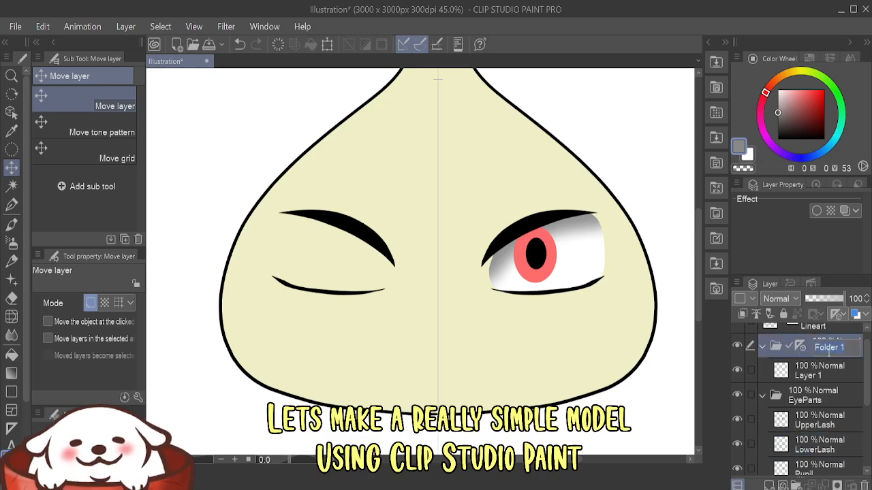
{"action": "type", "text": "M"}
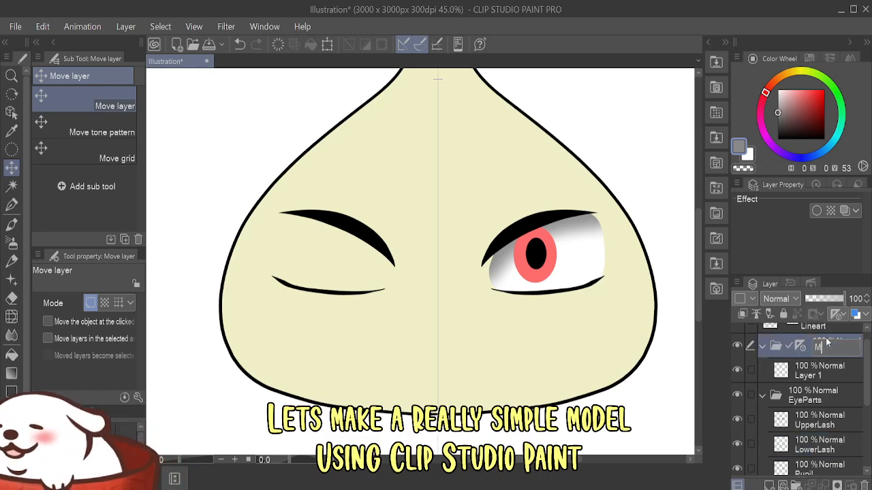
{"action": "type", "text": "outhPa"}
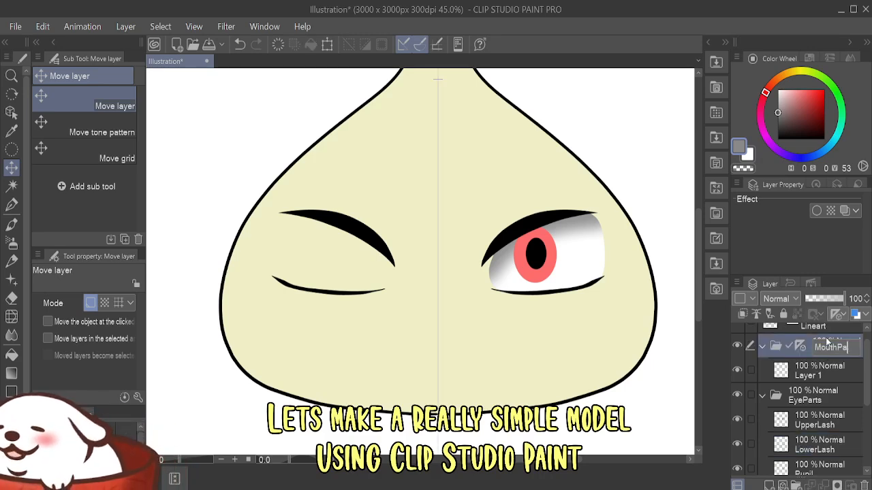
{"action": "type", "text": "rts"}
{"action": "key", "text": "Return"}
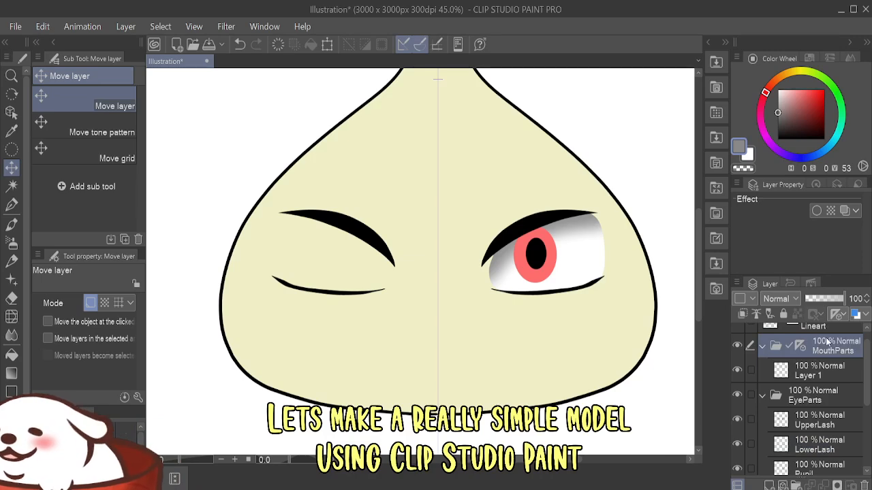
- Draw a symmetrical black smile curve centred below the eyes with the G-pen on the layer inside MouthParts, redoing unsatisfactory strokes
{"action": "left_click", "coordinate": [819, 377]}
{"action": "key", "text": "p"}
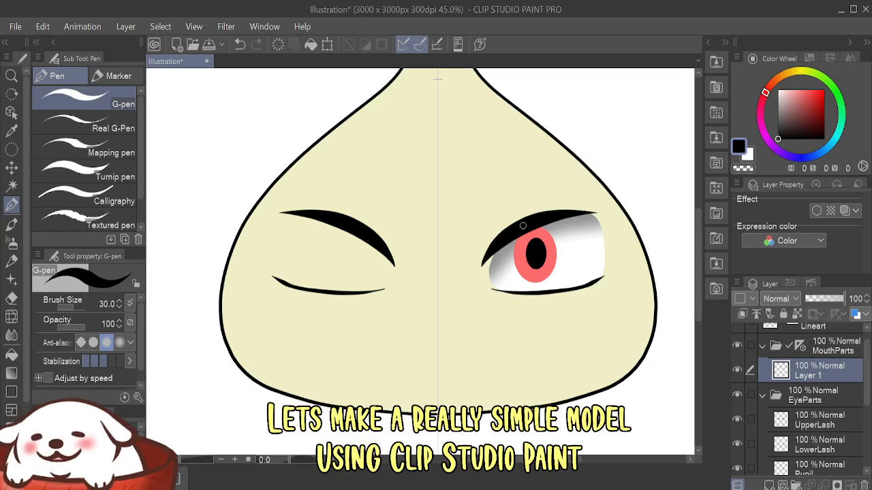
{"action": "key", "text": "ctrl+plus"}
{"action": "key", "text": "ctrl+plus"}
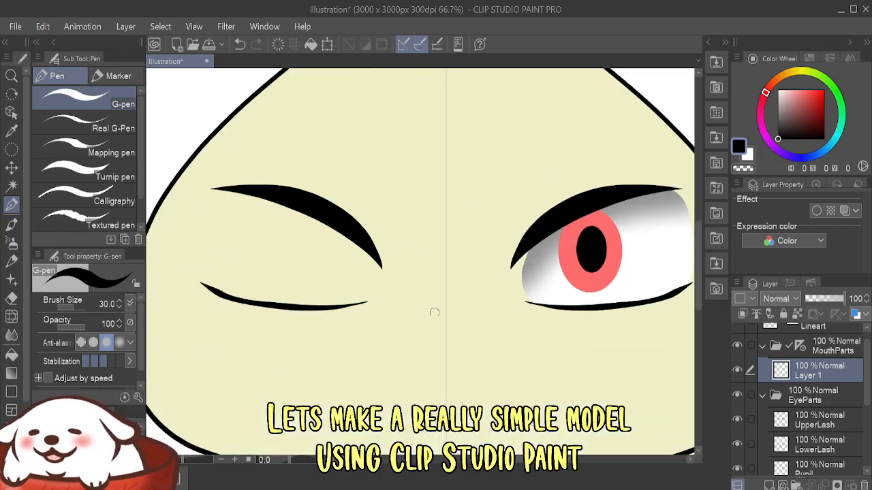
{"action": "mouse_move", "coordinate": [521, 345]}
{"action": "left_mouse_down"}
{"action": "mouse_move", "coordinate": [492, 264]}
{"action": "mouse_move", "coordinate": [421, 294]}
{"action": "left_mouse_up"}
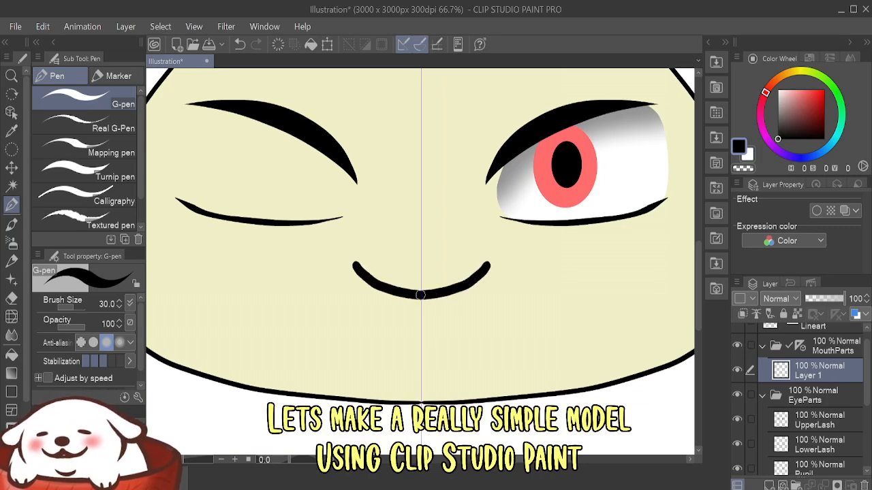
{"action": "key", "text": "ctrl+z"}
{"action": "left_click_drag", "start_coordinate": [496, 262], "coordinate": [422, 289]}
{"action": "key", "text": "ctrl+z"}
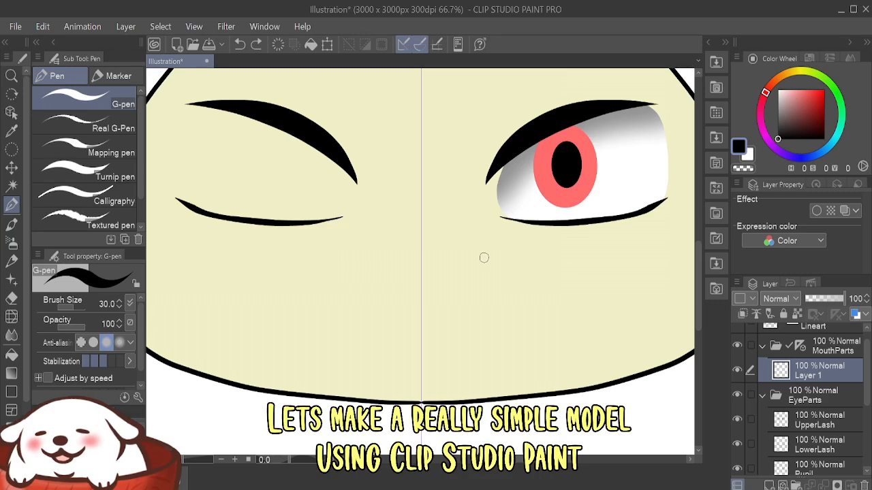
{"action": "left_click", "coordinate": [482, 258]}
{"action": "mouse_move", "coordinate": [482, 259]}
{"action": "left_mouse_down"}
{"action": "mouse_move", "coordinate": [450, 282]}
{"action": "mouse_move", "coordinate": [422, 288]}
{"action": "left_mouse_up"}
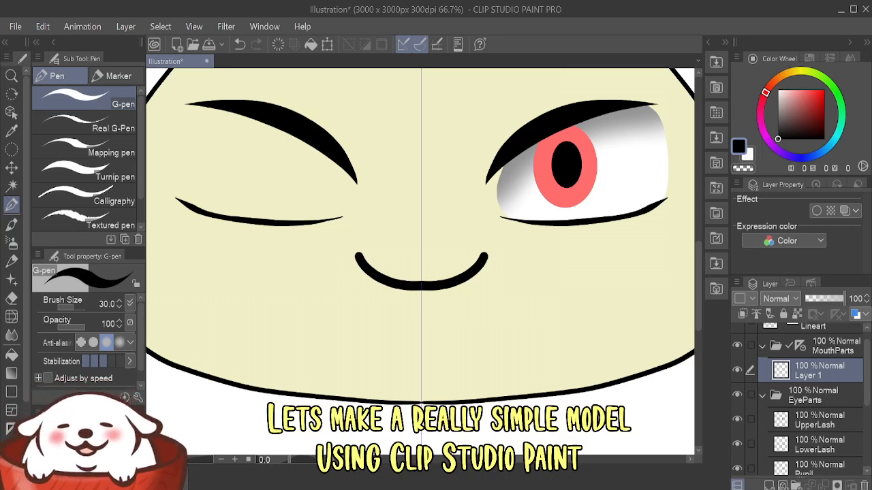
- Draw a straight horizontal black line just below the smile curve, extending past both of its ends
{"action": "left_click", "coordinate": [381, 487]}
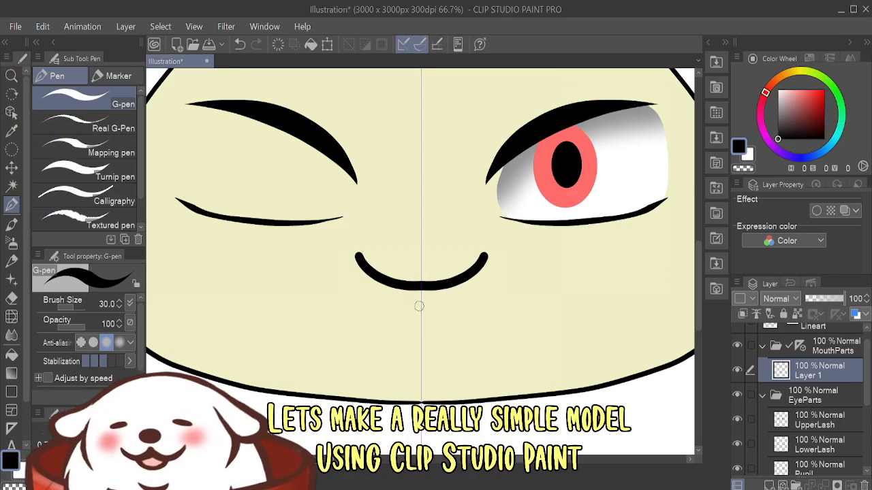
{"action": "left_click_drag", "start_coordinate": [320, 299], "coordinate": [521, 299]}
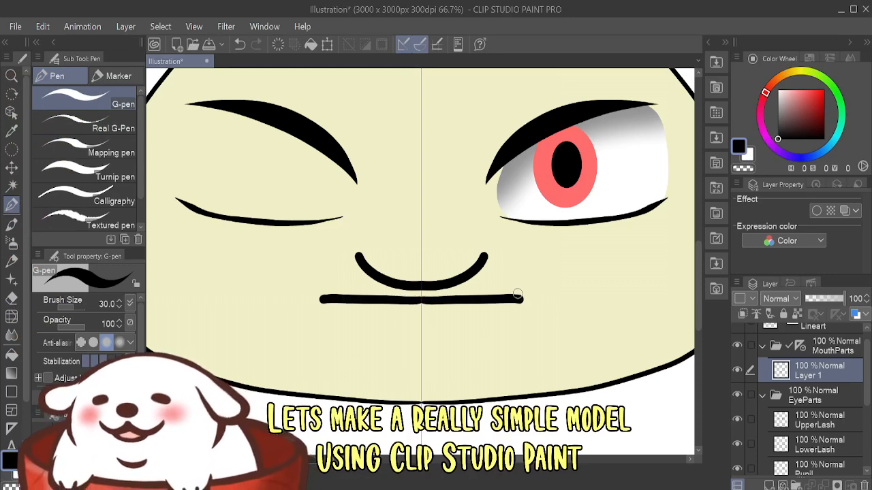
- Undo the horizontal line and smile curve, and draw a smaller symmetrical U-shaped mouth curve on the raster layer
{"action": "key", "text": "ctrl+z"}
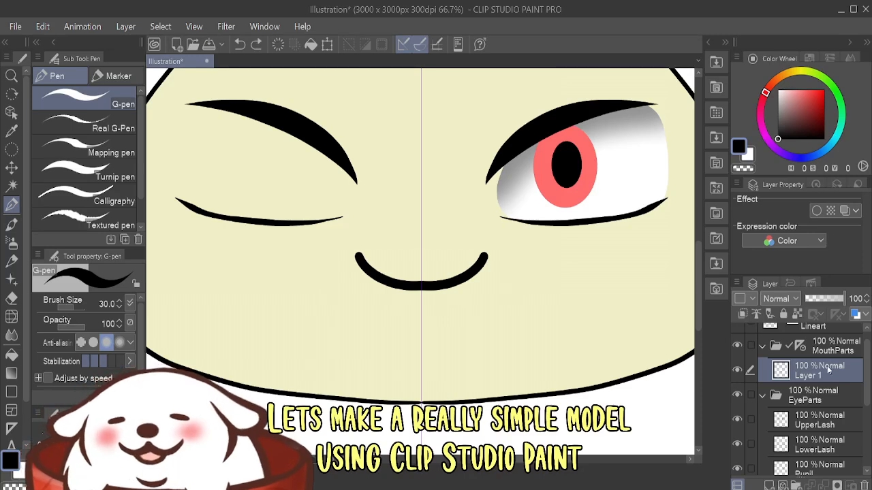
{"action": "key", "text": "ctrl+z"}
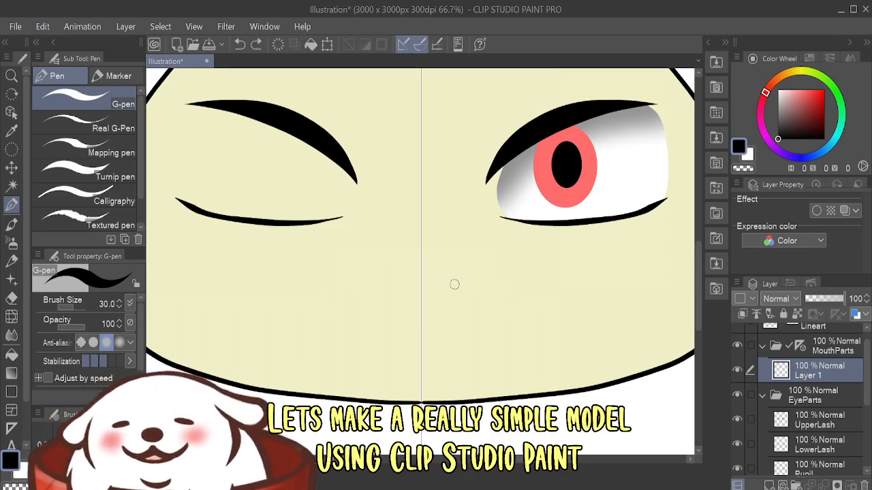
{"action": "left_click", "coordinate": [470, 268]}
{"action": "left_click_drag", "start_coordinate": [470, 269], "coordinate": [421, 308]}
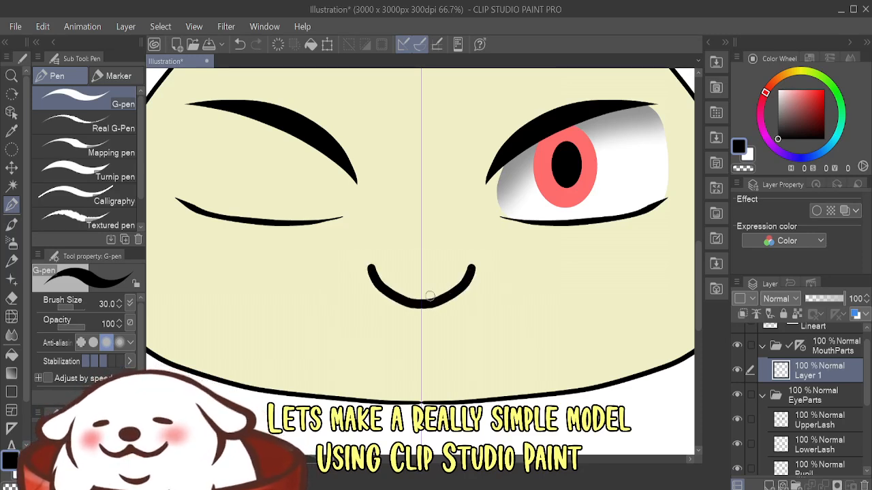
- Apply a Mesh Transformation to the mouth curve, pulling its right half downward into a diagonal S-shaped line
{"action": "left_click", "coordinate": [42, 26]}
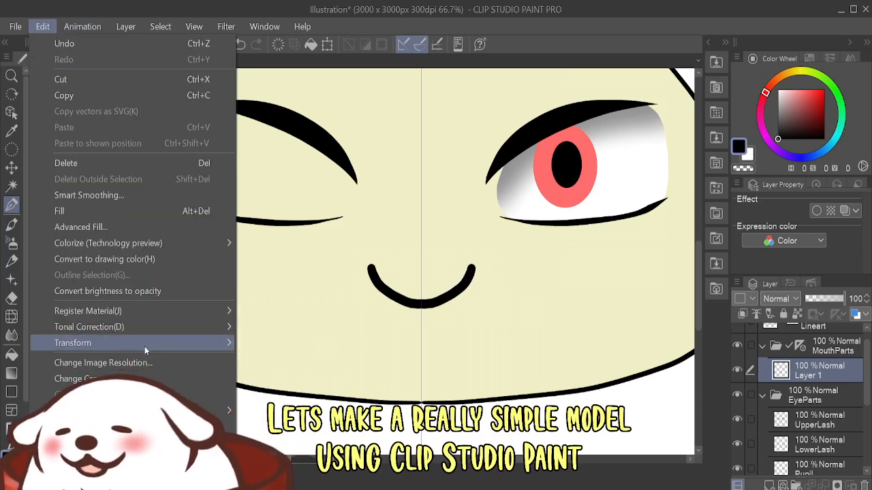
{"action": "mouse_move", "coordinate": [144, 343]}
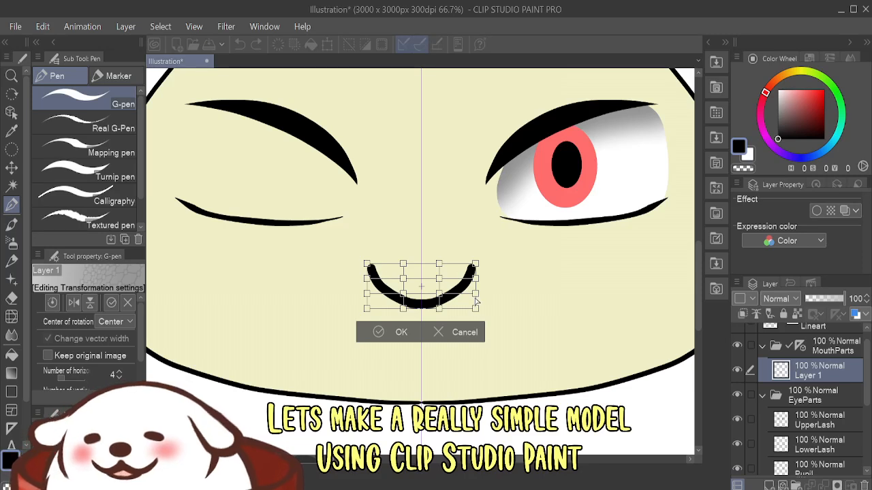
{"action": "left_click_drag", "start_coordinate": [475, 308], "coordinate": [464, 337]}
{"action": "left_click_drag", "start_coordinate": [476, 293], "coordinate": [473, 333]}
{"action": "left_click_drag", "start_coordinate": [475, 279], "coordinate": [479, 315]}
{"action": "left_click_drag", "start_coordinate": [475, 263], "coordinate": [499, 346]}
{"action": "left_click_drag", "start_coordinate": [480, 316], "coordinate": [502, 305]}
{"action": "left_click_drag", "start_coordinate": [473, 334], "coordinate": [439, 345]}
{"action": "left_click_drag", "start_coordinate": [438, 309], "coordinate": [435, 302]}
{"action": "mouse_move", "coordinate": [439, 278]}
{"action": "left_mouse_down"}
{"action": "mouse_move", "coordinate": [438, 290]}
{"action": "mouse_move", "coordinate": [442, 264]}
{"action": "left_mouse_up"}
{"action": "left_click_drag", "start_coordinate": [502, 305], "coordinate": [504, 341]}
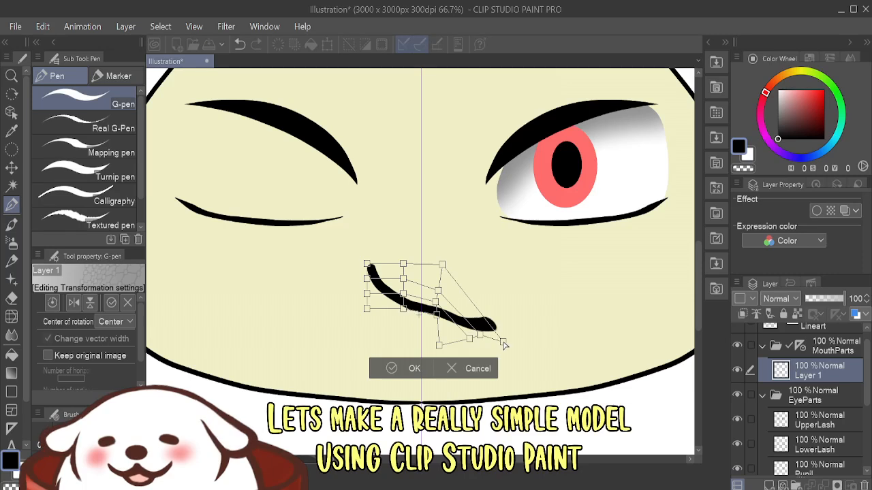
{"action": "left_click", "coordinate": [419, 368]}
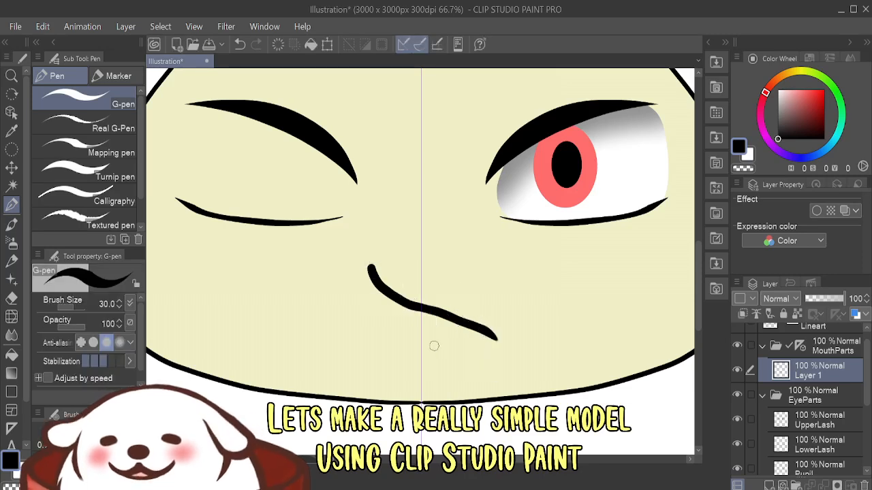
- Delete the raster layer inside the MouthParts folder and replace it with a vector layer
{"action": "left_click", "coordinate": [842, 485]}
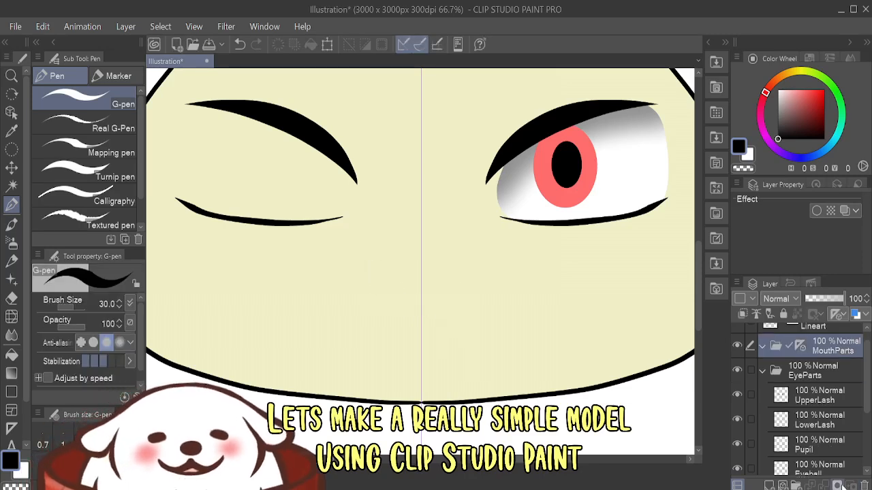
{"action": "left_click", "coordinate": [782, 485]}
- Draw a nearly straight symmetrical black mouth line with the G-pen on the vector layer, undoing stray marks
{"action": "left_click", "coordinate": [353, 300]}
{"action": "left_click", "coordinate": [488, 301]}
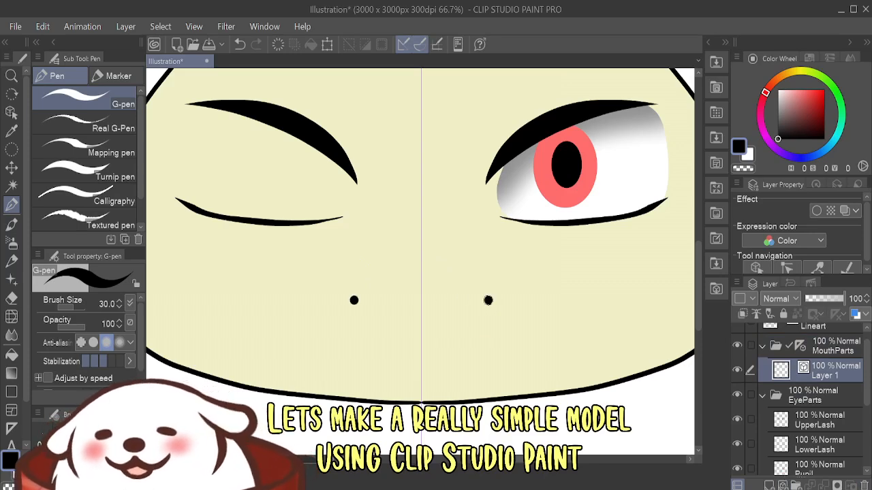
{"action": "mouse_move", "coordinate": [488, 301]}
{"action": "left_mouse_down"}
{"action": "mouse_move", "coordinate": [426, 306]}
{"action": "mouse_move", "coordinate": [486, 305]}
{"action": "mouse_move", "coordinate": [422, 307]}
{"action": "left_mouse_up"}
{"action": "key", "text": "ctrl+z"}
{"action": "key", "text": "ctrl+z"}
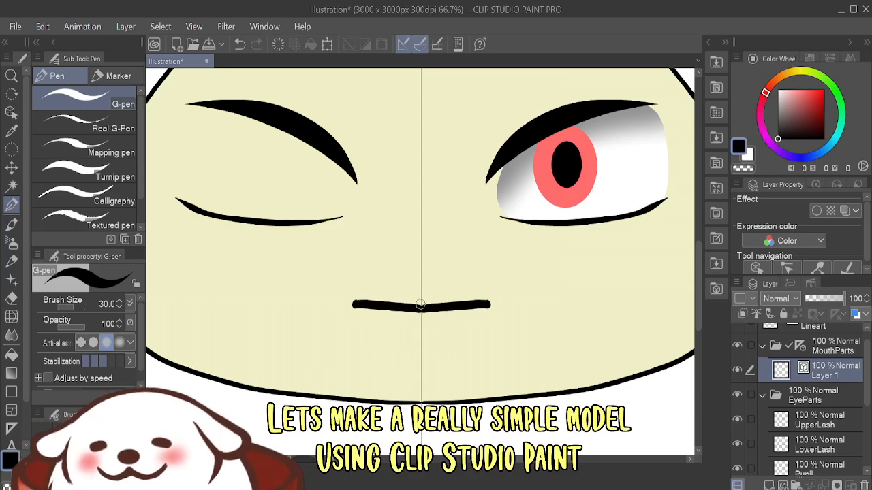
- Try bending the mouth line's right end down with Mesh Transformation and drawing a curve above the line, undoing both
{"action": "left_click", "coordinate": [42, 26]}
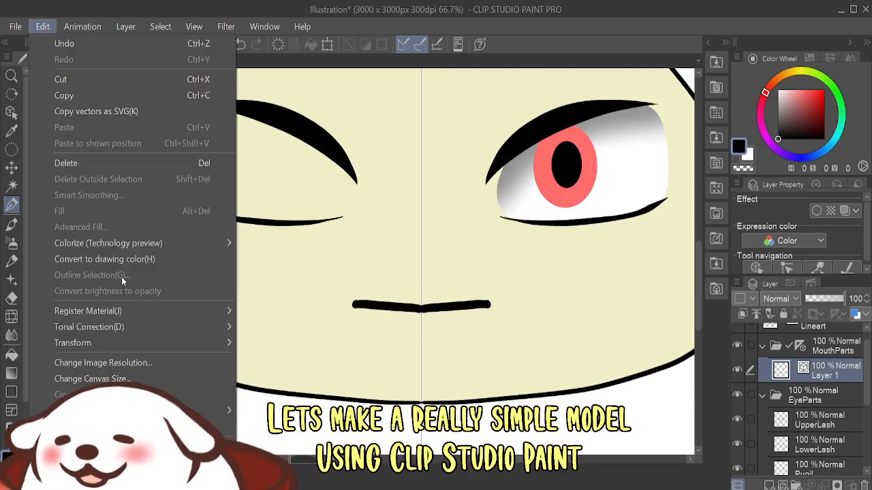
{"action": "mouse_move", "coordinate": [170, 343]}
{"action": "left_click", "coordinate": [368, 305]}
{"action": "mouse_move", "coordinate": [495, 316]}
{"action": "left_mouse_down"}
{"action": "mouse_move", "coordinate": [489, 362]}
{"action": "mouse_move", "coordinate": [490, 341]}
{"action": "left_mouse_up"}
{"action": "left_click_drag", "start_coordinate": [494, 302], "coordinate": [492, 324]}
{"action": "mouse_move", "coordinate": [494, 296]}
{"action": "left_mouse_down"}
{"action": "mouse_move", "coordinate": [491, 319]}
{"action": "mouse_move", "coordinate": [439, 333]}
{"action": "mouse_move", "coordinate": [447, 310]}
{"action": "left_mouse_up"}
{"action": "mouse_move", "coordinate": [487, 353]}
{"action": "left_mouse_down"}
{"action": "mouse_move", "coordinate": [489, 326]}
{"action": "mouse_move", "coordinate": [484, 355]}
{"action": "mouse_move", "coordinate": [469, 361]}
{"action": "mouse_move", "coordinate": [480, 343]}
{"action": "left_mouse_up"}
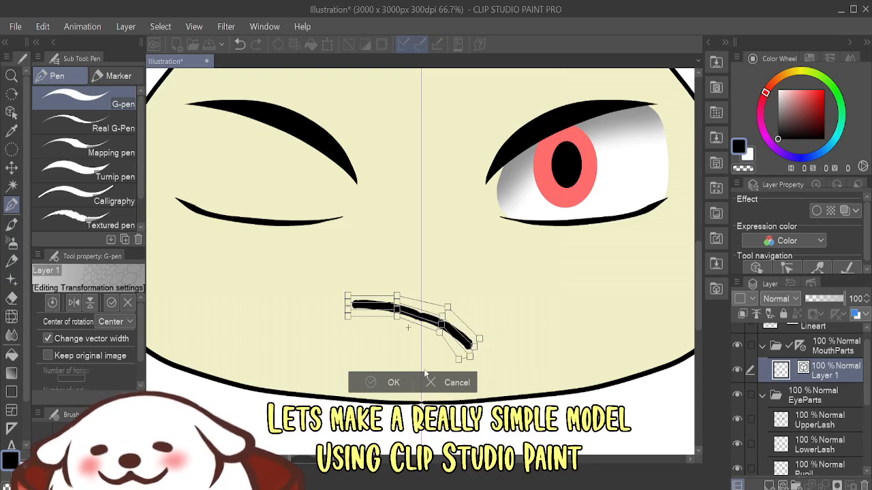
{"action": "key", "text": "Return"}
{"action": "key", "text": "ctrl+z"}
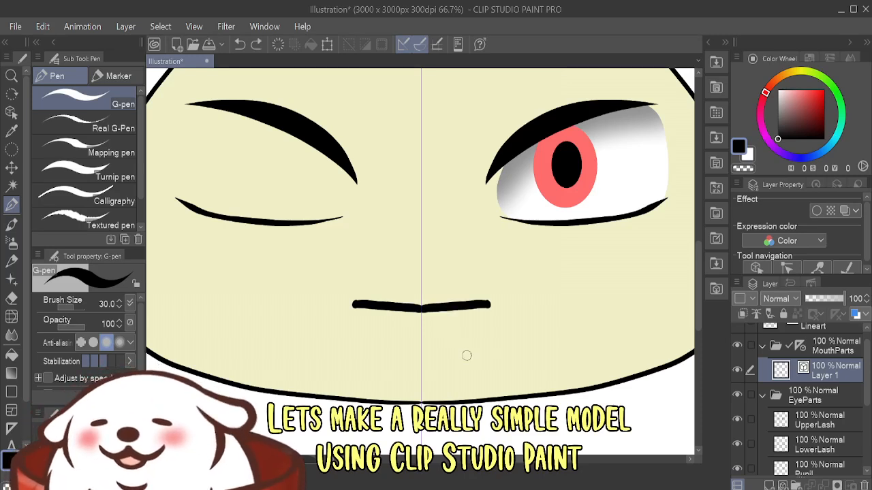
{"action": "left_click_drag", "start_coordinate": [421, 284], "coordinate": [488, 264]}
{"action": "key", "text": "ctrl+z"}
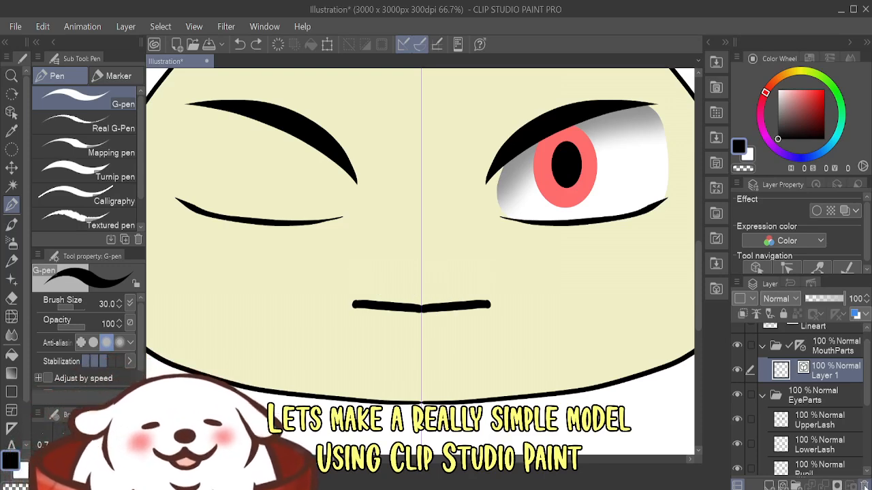
- Replace the mouth layer with an empty vector layer and draw a size 40 straight horizontal black line centred on the symmetry axis
{"action": "left_click", "coordinate": [865, 484]}
{"action": "left_click", "coordinate": [784, 486]}
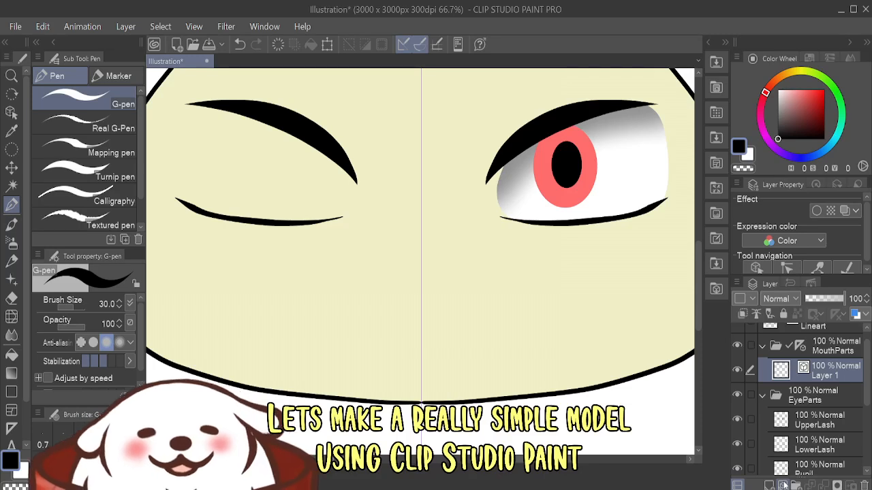
{"action": "left_click", "coordinate": [12, 392]}
{"action": "left_click", "coordinate": [102, 116]}
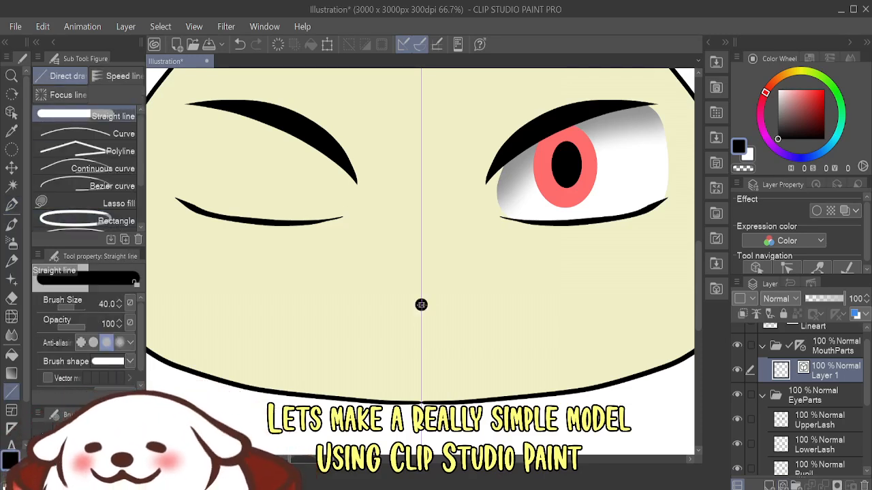
{"action": "left_click_drag", "start_coordinate": [421, 304], "coordinate": [480, 310]}
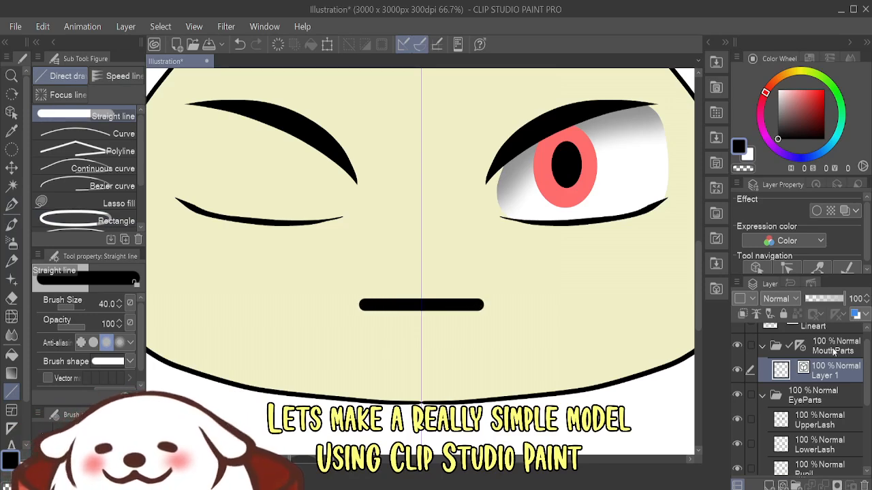
- Rename the vector layer holding the mouth line "UpperLipLine"
{"action": "double_click", "coordinate": [827, 375]}
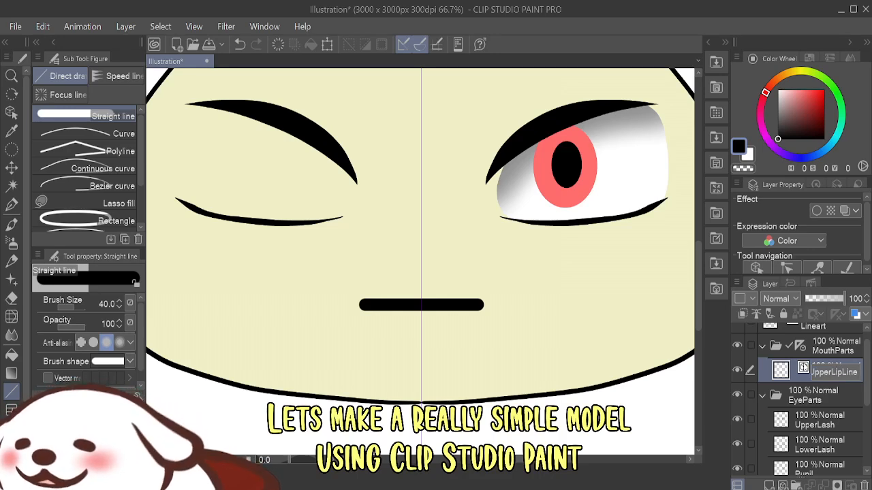
{"action": "key", "text": "Return"}
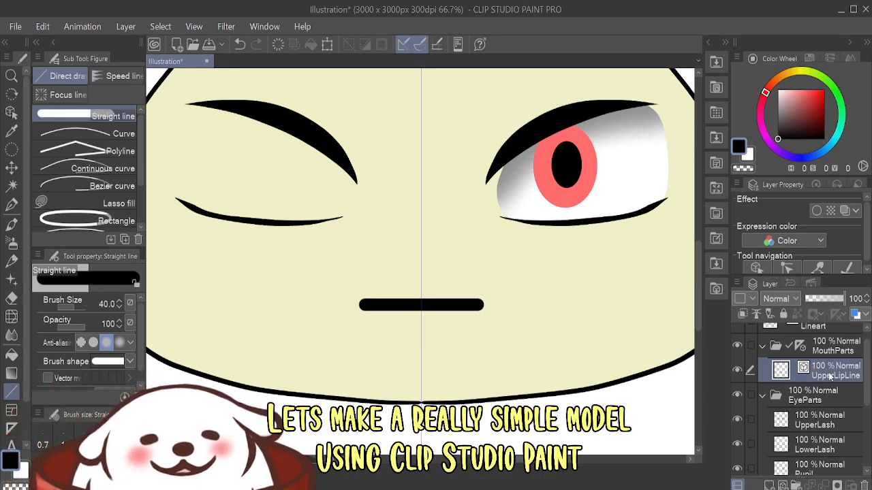
- On a new raster layer, lasso a domed upper-lip shape over the mouth line and fill it with the iris's coral red
{"action": "left_click", "coordinate": [769, 485]}
{"action": "left_click", "coordinate": [10, 149]}
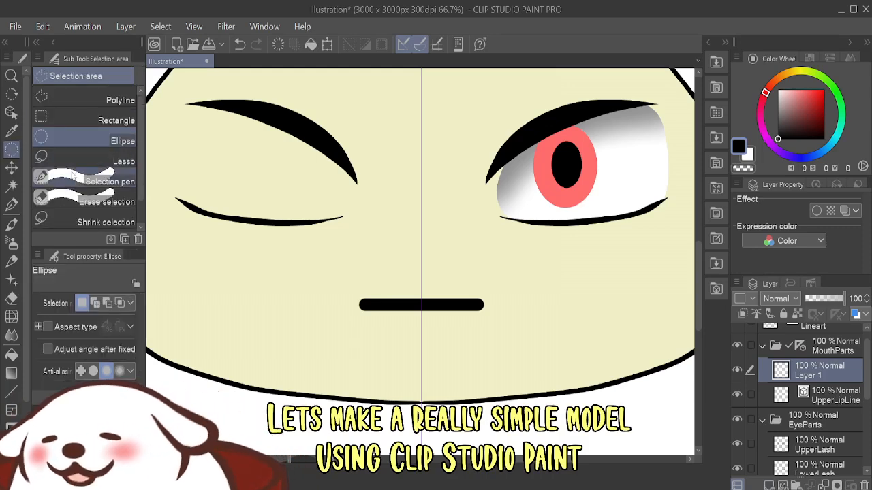
{"action": "left_click", "coordinate": [113, 154]}
{"action": "left_click", "coordinate": [589, 171], "text": "alt"}
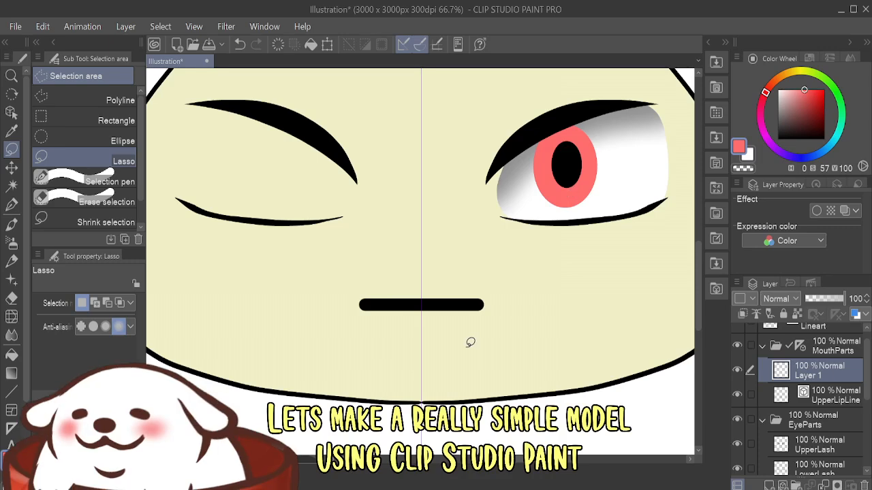
{"action": "scroll", "coordinate": [470, 343], "scroll_direction": "down", "scroll_amount": 2}
{"action": "scroll", "coordinate": [496, 298], "scroll_direction": "up", "scroll_amount": 3}
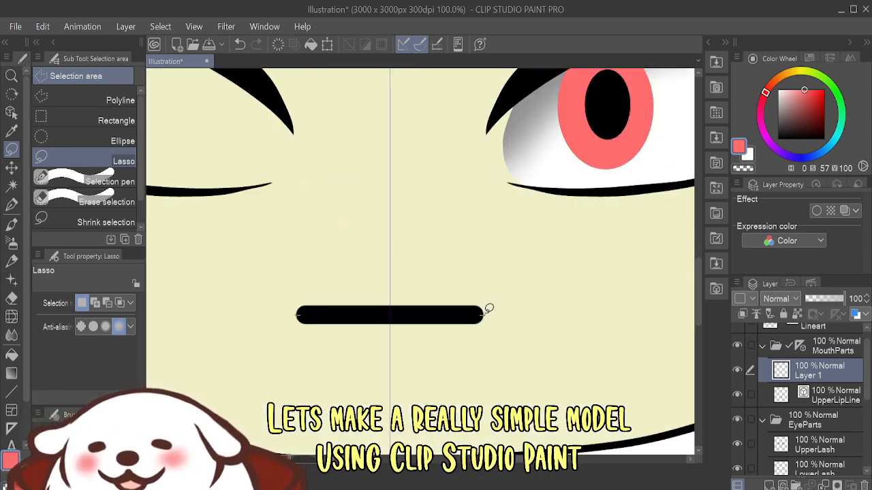
{"action": "left_click_drag", "start_coordinate": [462, 281], "coordinate": [410, 250]}
{"action": "left_click", "coordinate": [483, 313]}
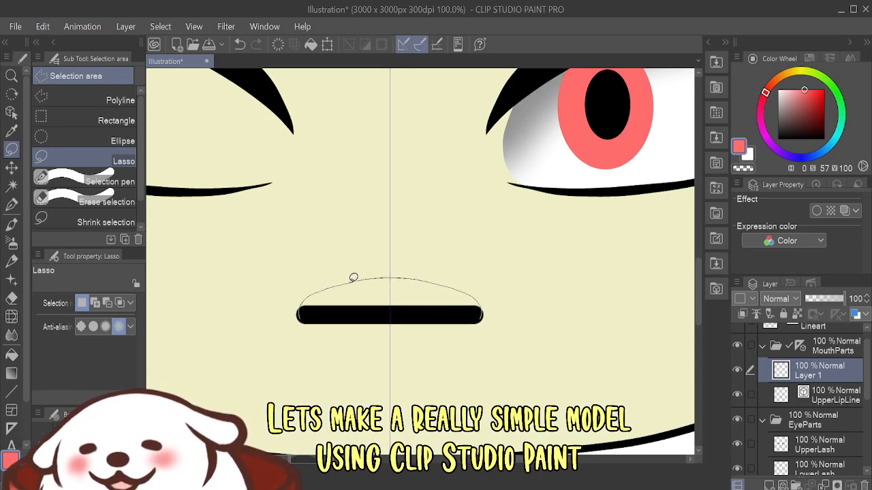
{"action": "left_click_drag", "start_coordinate": [352, 277], "coordinate": [468, 327]}
{"action": "left_click", "coordinate": [469, 346]}
{"action": "key", "text": "ctrl+d"}
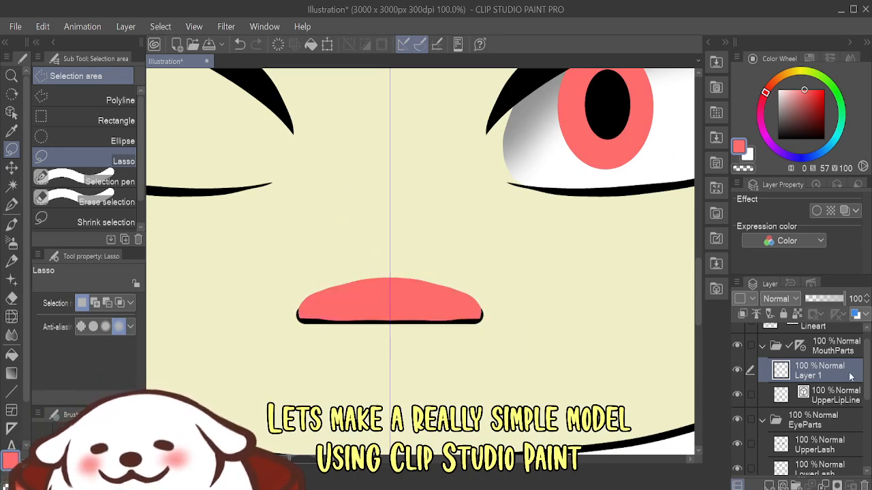
- Move the coral lip layer beneath UpperLipLine and rename it "UpperLipSkin"
{"action": "left_click_drag", "start_coordinate": [831, 379], "coordinate": [828, 400]}
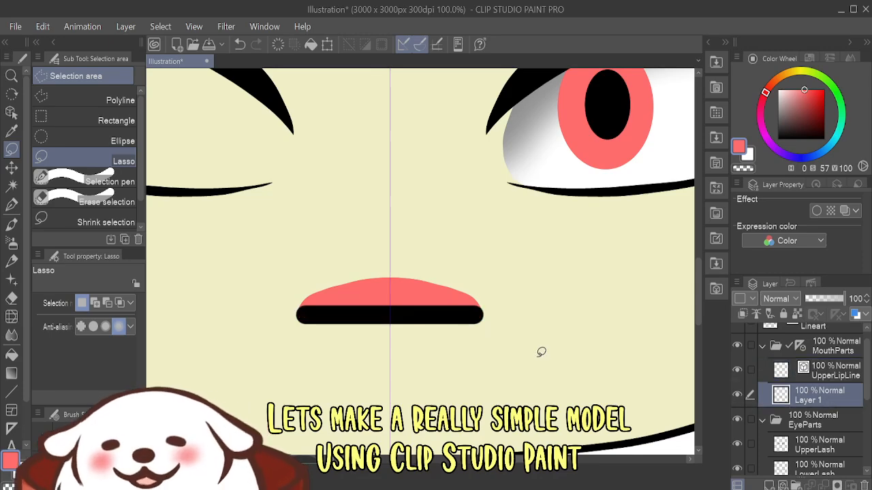
{"action": "scroll", "coordinate": [455, 328], "scroll_direction": "down", "scroll_amount": 3}
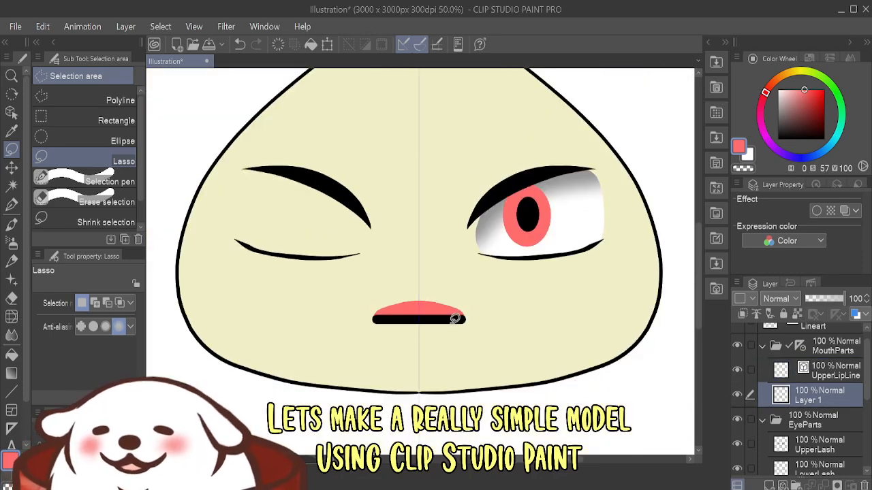
{"action": "left_click_drag", "start_coordinate": [451, 292], "coordinate": [461, 314]}
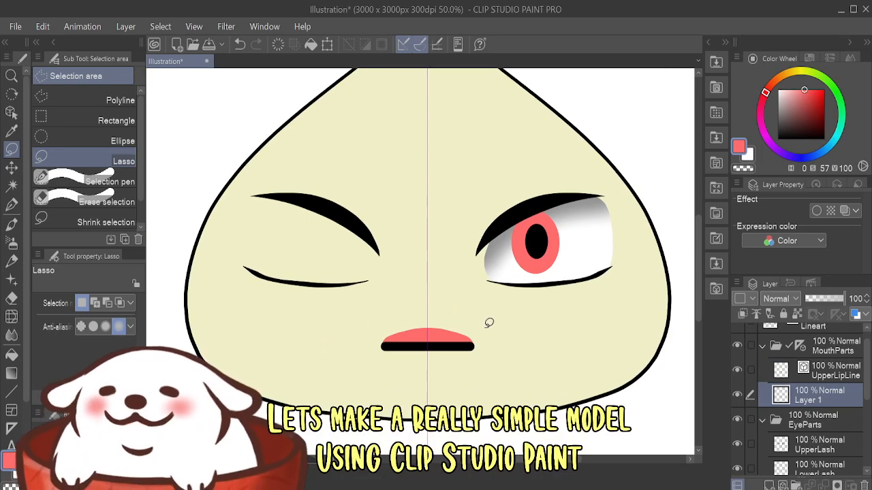
{"action": "scroll", "coordinate": [473, 345], "scroll_direction": "up", "scroll_amount": 3}
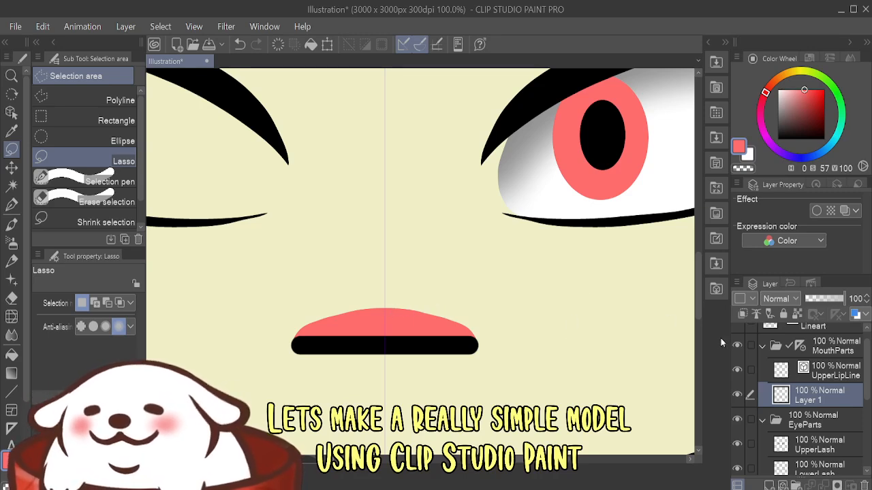
{"action": "double_click", "coordinate": [810, 399]}
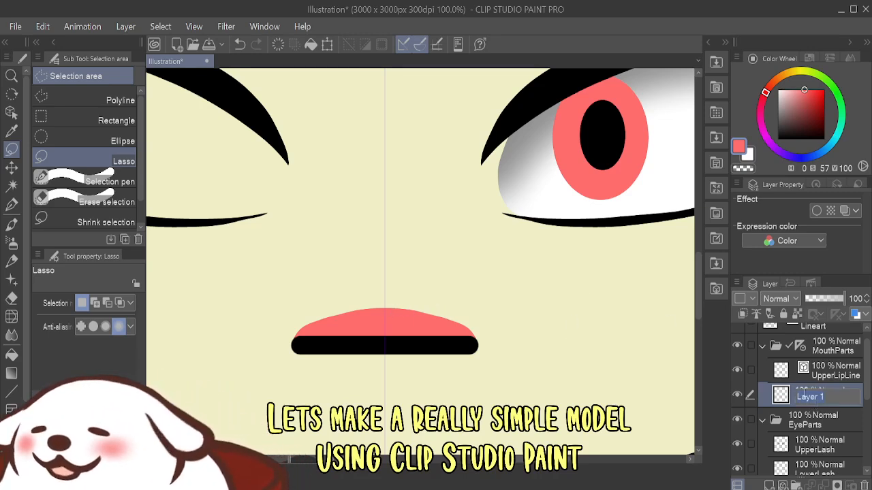
{"action": "type", "text": "UpperLipSk"}
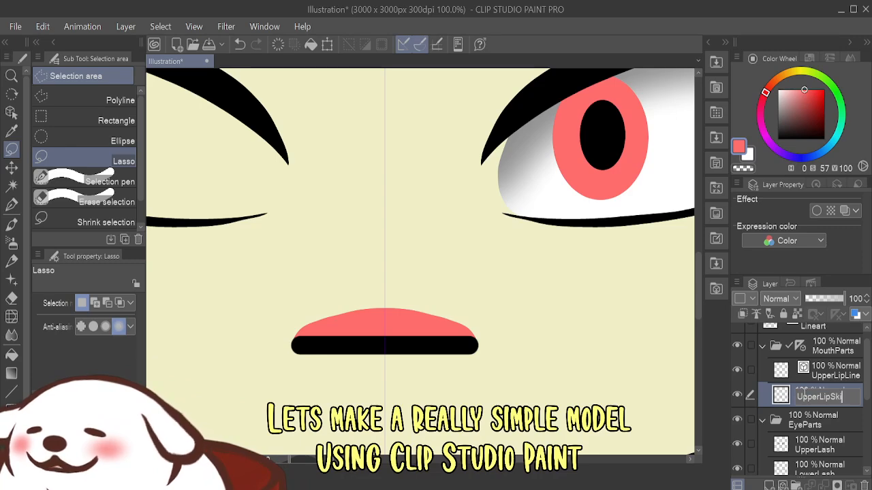
{"action": "type", "text": "in"}
- Duplicate the UpperLipLine and UpperLipSkin layers together
{"action": "left_click", "coordinate": [827, 374]}
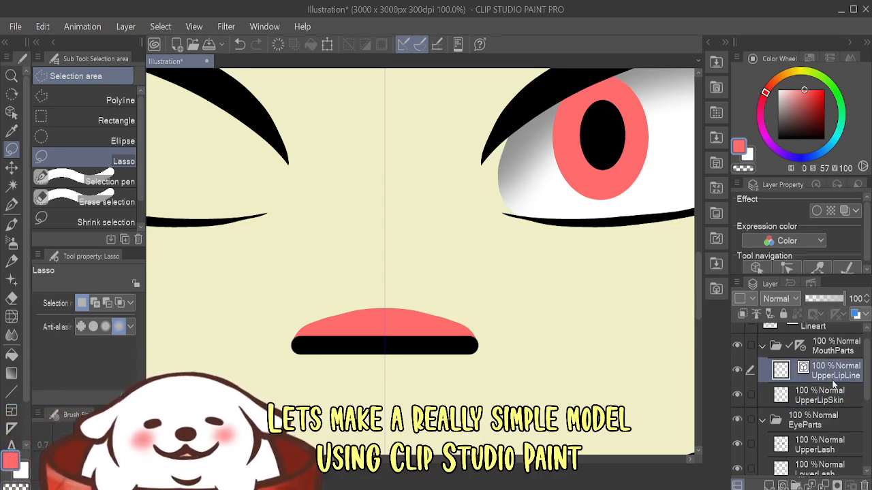
{"action": "right_click", "coordinate": [830, 387]}
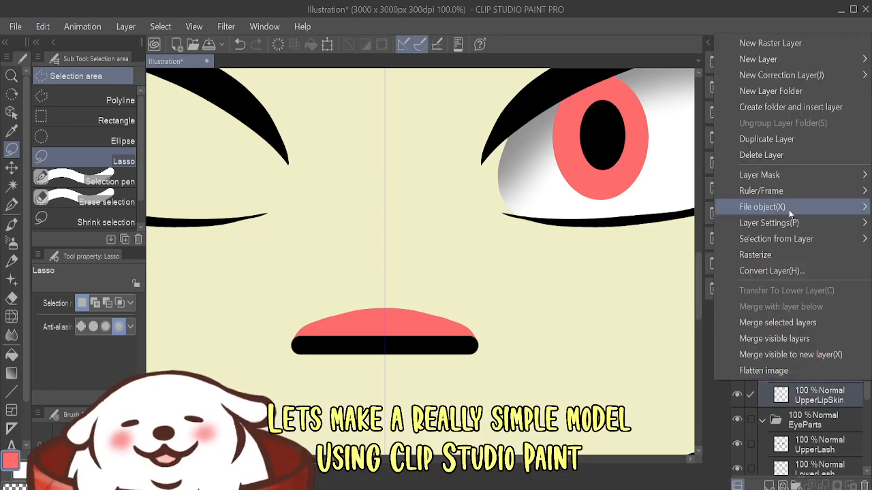
{"action": "left_click", "coordinate": [766, 139]}
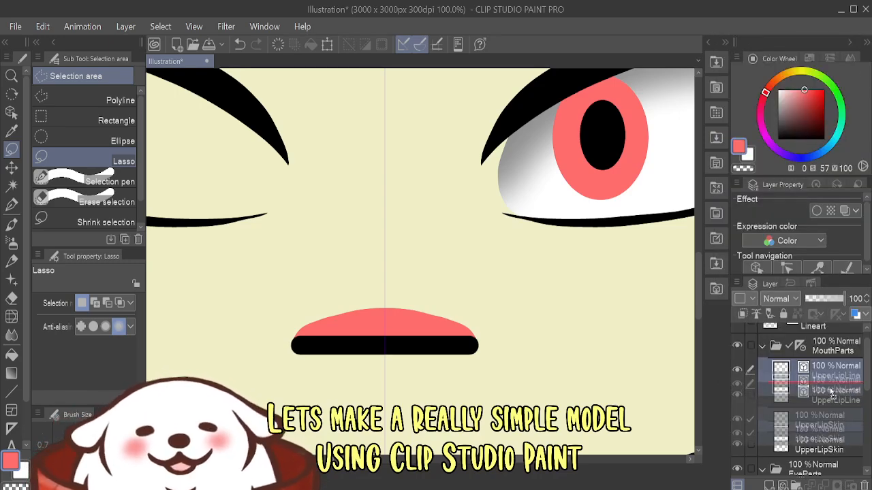
- Flip the duplicated lip line and lip skin vertically, and move them down until both black mouth lines overlap
{"action": "left_click", "coordinate": [42, 26]}
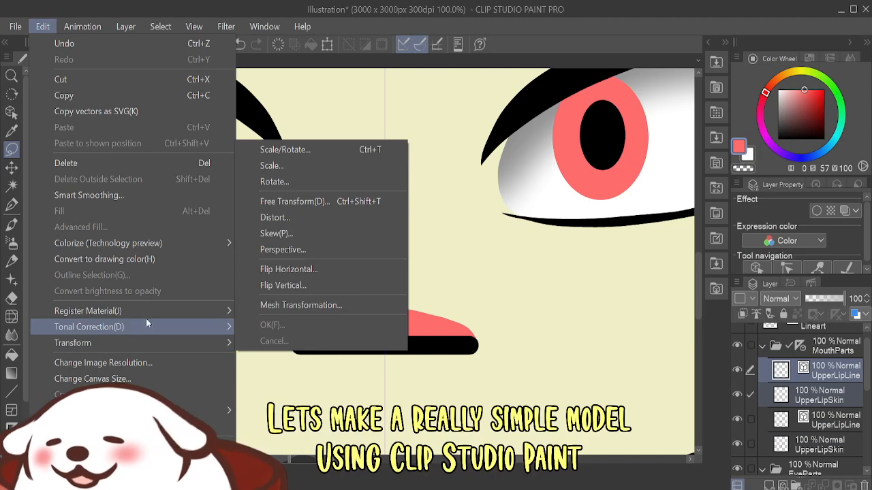
{"action": "left_click", "coordinate": [318, 286]}
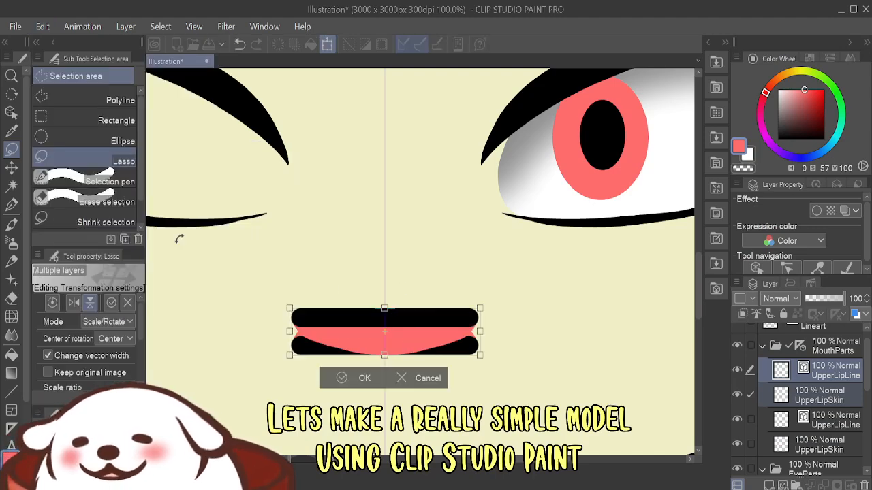
{"action": "left_click", "coordinate": [361, 378]}
{"action": "left_click", "coordinate": [12, 167]}
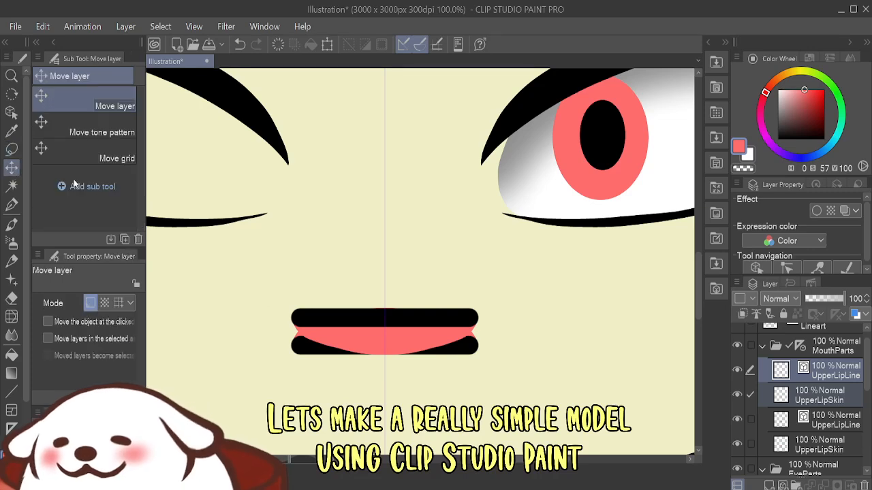
{"action": "left_click_drag", "start_coordinate": [463, 327], "coordinate": [463, 362]}
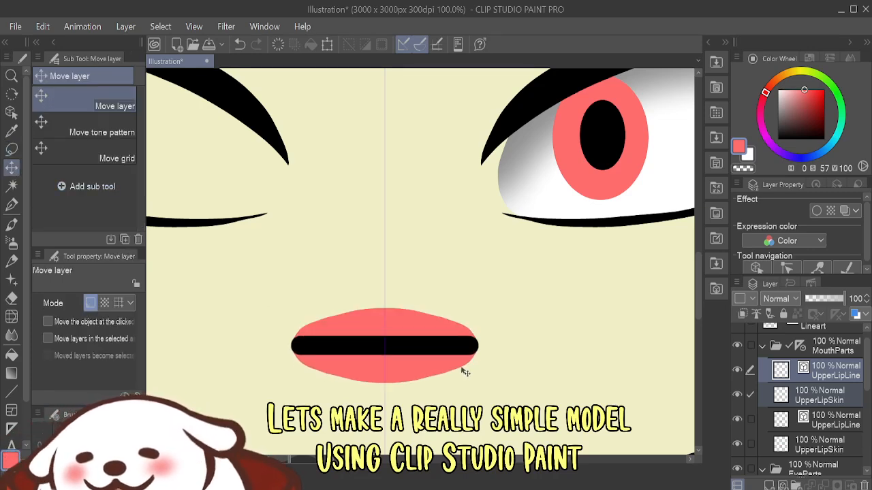
- Move the flipped pair of lip layers below the original pair and rename its line layer "LowerLipLine"
{"action": "left_click_drag", "start_coordinate": [826, 379], "coordinate": [812, 452]}
{"action": "left_click", "coordinate": [817, 425]}
{"action": "double_click", "coordinate": [831, 422]}
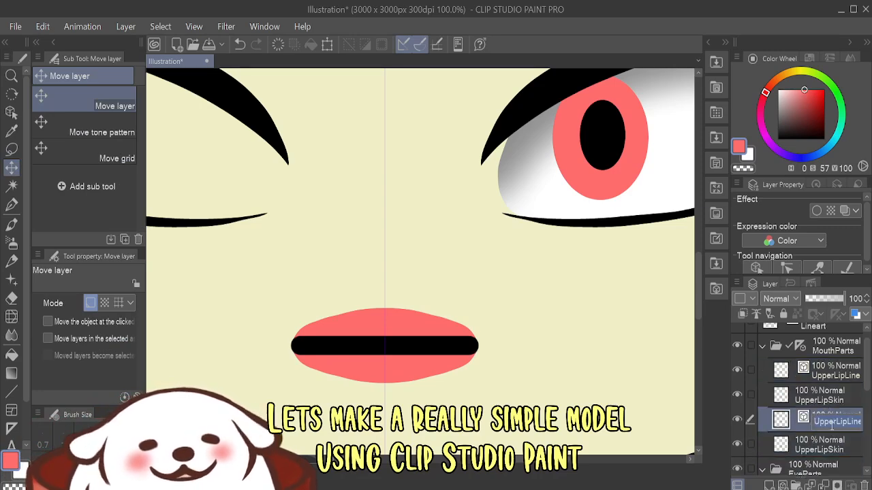
{"action": "type", "text": "LowerLipLine"}
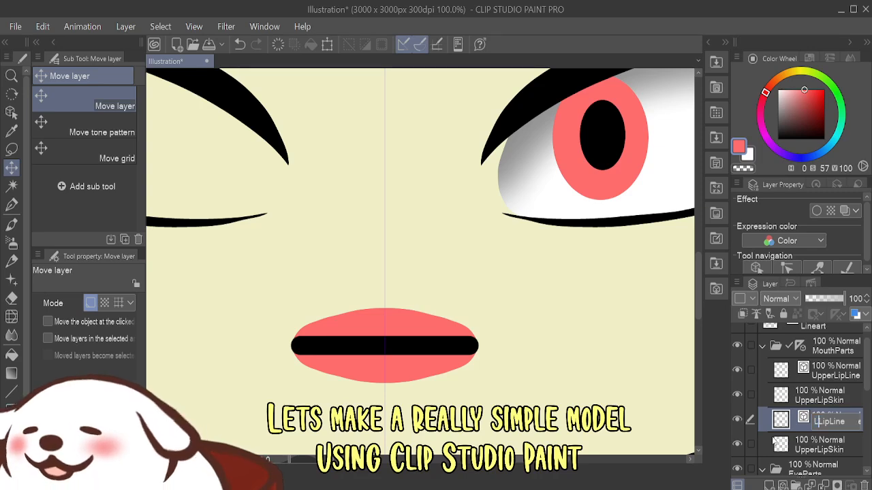
{"action": "key", "text": "Return"}
- Rename the flipped coral lip layer "LowerLipSkin"
{"action": "left_click", "coordinate": [821, 453]}
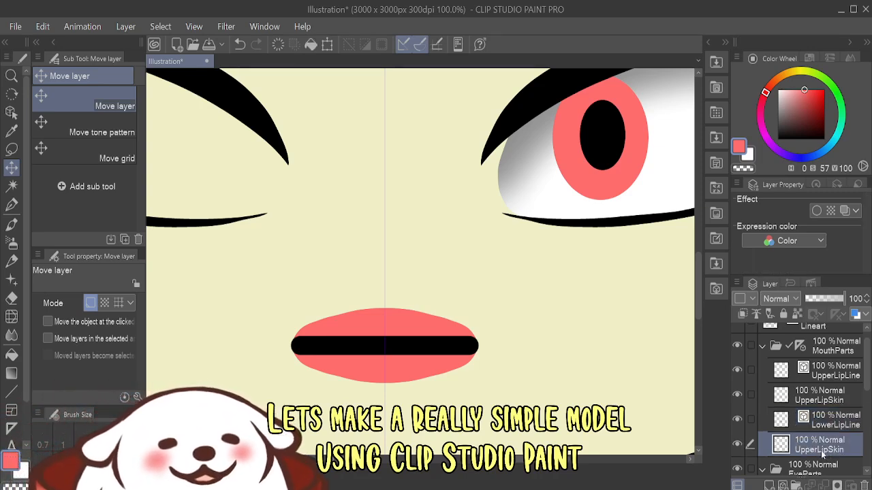
{"action": "double_click", "coordinate": [820, 449]}
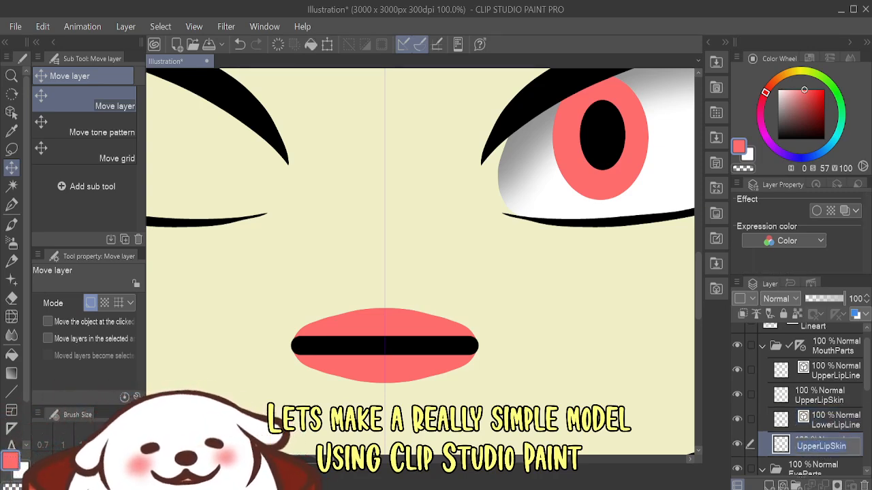
{"action": "type", "text": "LowerLipS"}
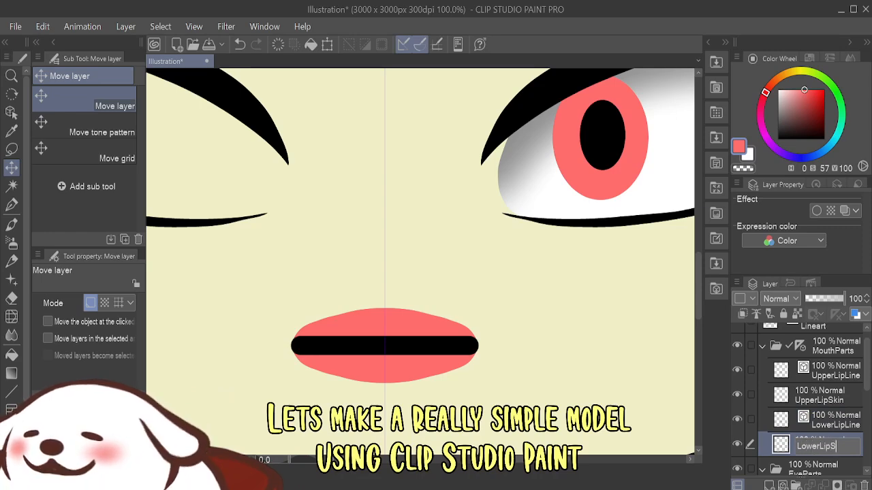
{"action": "type", "text": "kin"}
{"action": "key", "text": "Return"}
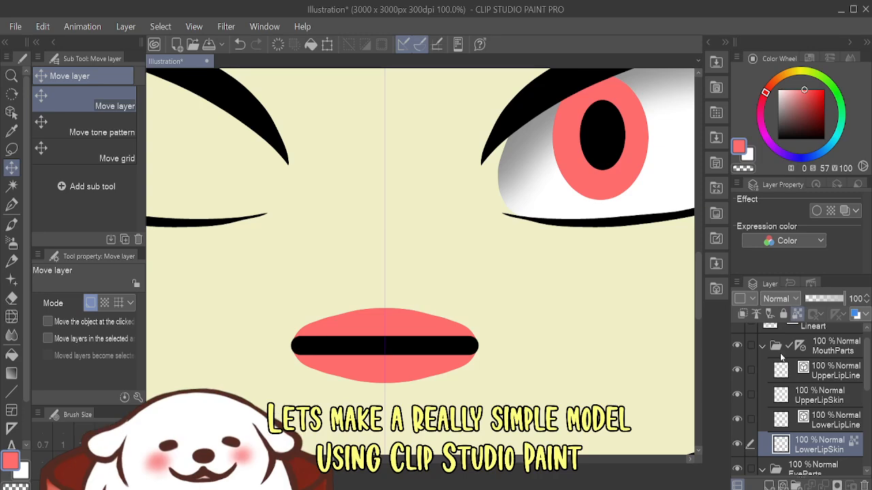
- With transparent pixels locked, recolour LowerLipSkin and UpperLipSkin with the sampled face skin tone inside a lasso around the mouth, then deselect
{"action": "right_click", "coordinate": [593, 373]}
{"action": "left_click", "coordinate": [12, 149]}
{"action": "left_click", "coordinate": [84, 156]}
{"action": "mouse_move", "coordinate": [569, 314]}
{"action": "left_mouse_down"}
{"action": "mouse_move", "coordinate": [200, 342]}
{"action": "mouse_move", "coordinate": [568, 327]}
{"action": "left_mouse_up"}
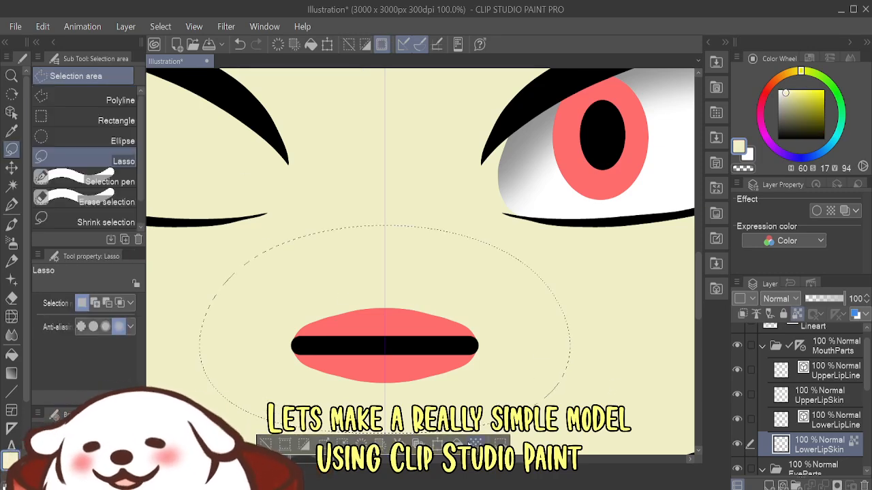
{"action": "left_click", "coordinate": [464, 444]}
{"action": "left_click", "coordinate": [827, 395]}
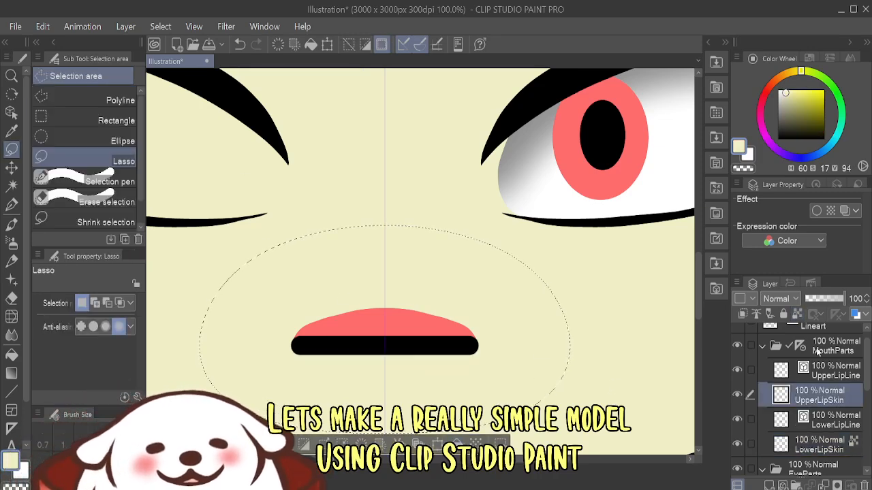
{"action": "left_click", "coordinate": [464, 445]}
{"action": "scroll", "coordinate": [611, 397], "scroll_direction": "down", "scroll_amount": 3}
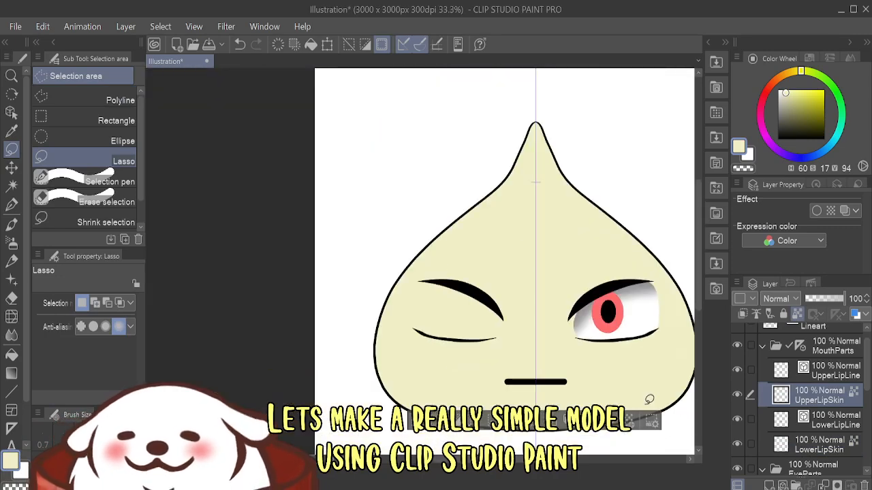
{"action": "key", "text": "ctrl+d"}
{"action": "left_click_drag", "start_coordinate": [660, 381], "coordinate": [565, 310]}
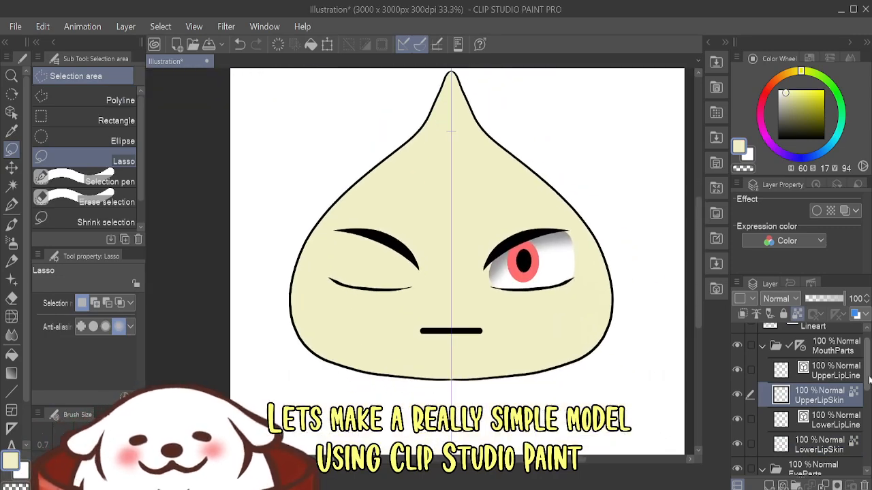
- Add a new raster layer at the top of the MouthParts folder
{"action": "left_click", "coordinate": [763, 347]}
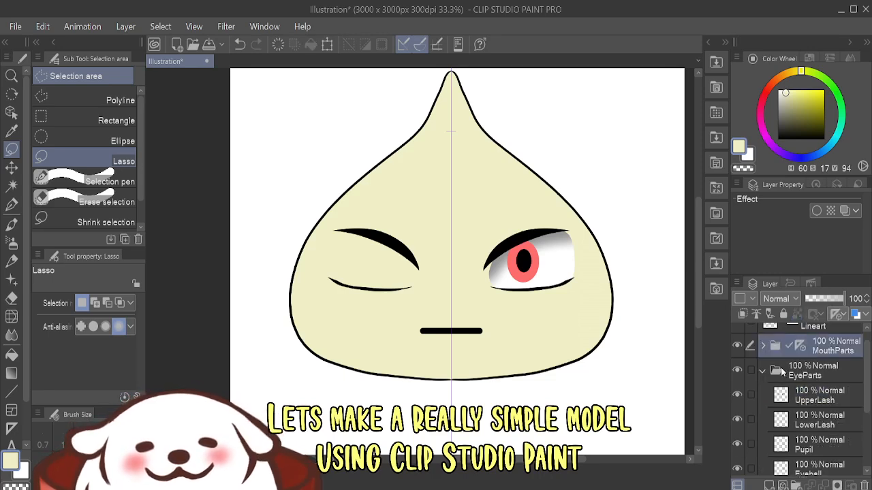
{"action": "left_click", "coordinate": [809, 376]}
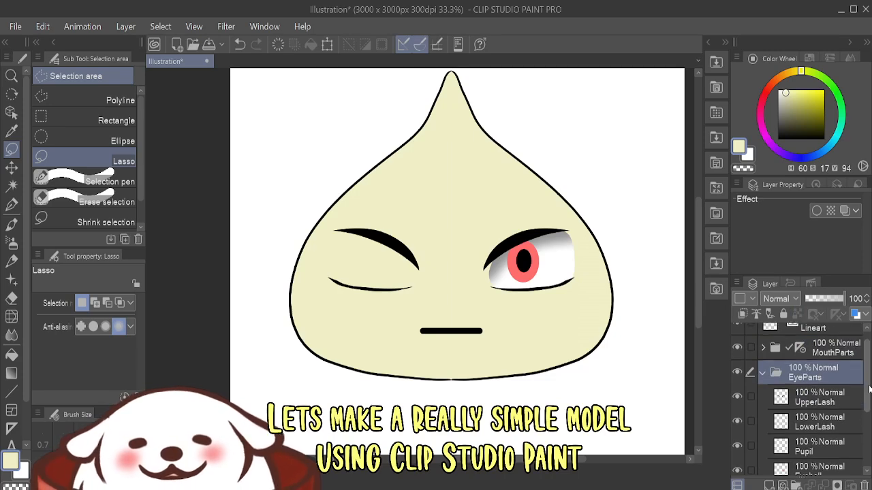
{"action": "scroll", "coordinate": [832, 388], "scroll_direction": "up", "scroll_amount": 1}
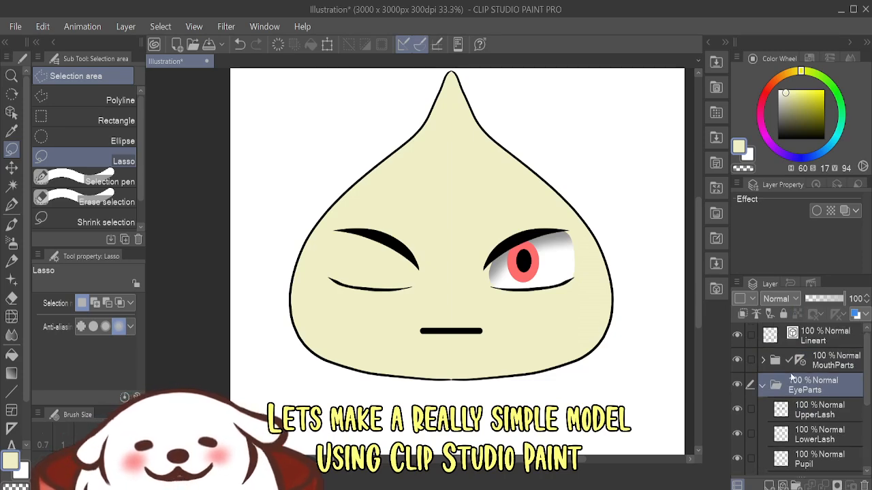
{"action": "left_click", "coordinate": [763, 359]}
{"action": "left_click", "coordinate": [811, 385]}
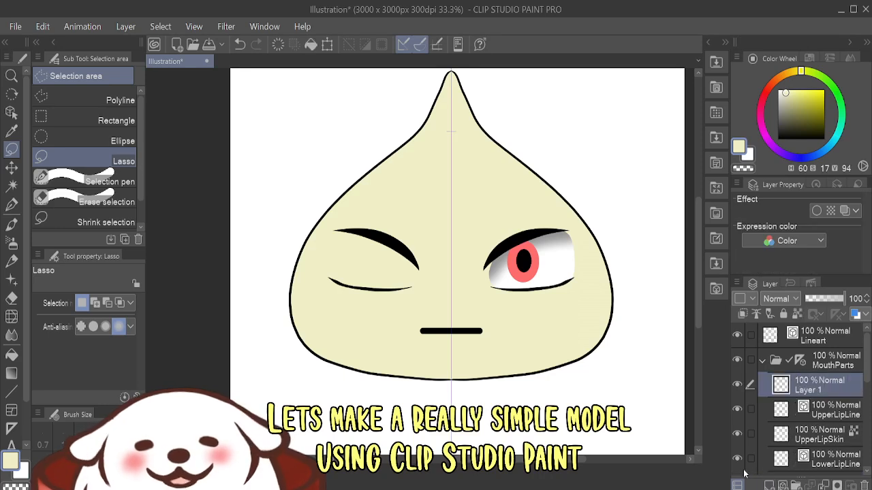
- Set the drawing colour to a darker olive shade of the skin tone (H 60, S 52, V 64)
{"action": "left_click", "coordinate": [12, 206]}
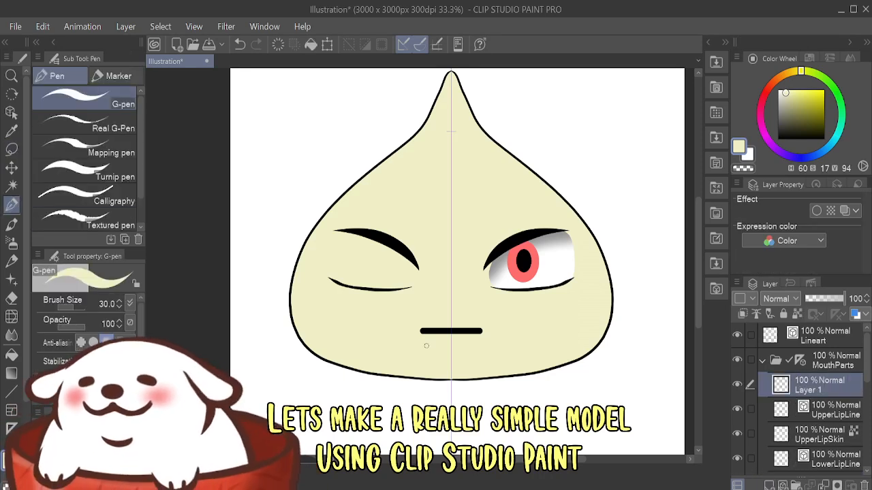
{"action": "scroll", "coordinate": [457, 361], "scroll_direction": "up", "scroll_amount": 2}
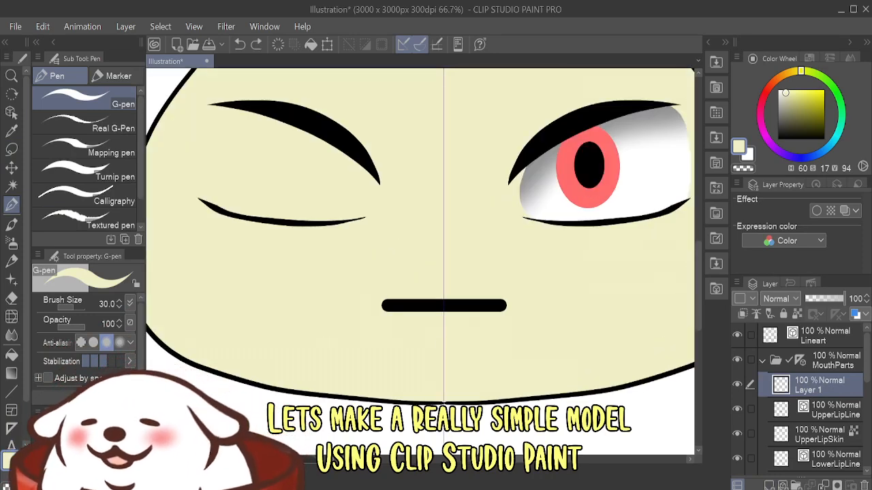
{"action": "double_click", "coordinate": [8, 461]}
{"action": "mouse_move", "coordinate": [591, 232]}
{"action": "left_mouse_down"}
{"action": "mouse_move", "coordinate": [597, 217]}
{"action": "mouse_move", "coordinate": [603, 228]}
{"action": "left_mouse_up"}
{"action": "left_click", "coordinate": [839, 122]}
- Lasso a small crescent shadow beneath the mouth line, fill it with olive, deselect, and soften its edges with the Soft airbrush
{"action": "left_click", "coordinate": [12, 148]}
{"action": "scroll", "coordinate": [477, 317], "scroll_direction": "up", "scroll_amount": 1}
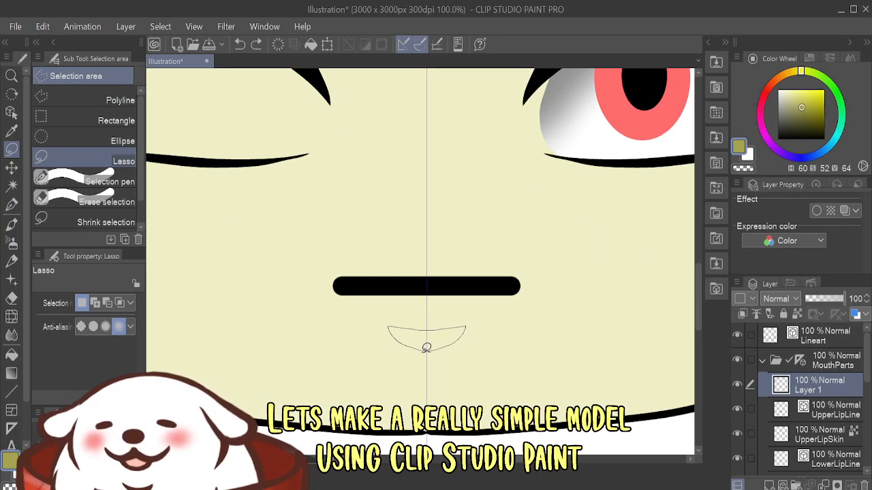
{"action": "mouse_move", "coordinate": [426, 348]}
{"action": "left_mouse_down"}
{"action": "mouse_move", "coordinate": [402, 331]}
{"action": "mouse_move", "coordinate": [426, 339]}
{"action": "mouse_move", "coordinate": [471, 329]}
{"action": "left_mouse_up"}
{"action": "left_click", "coordinate": [498, 374]}
{"action": "left_click", "coordinate": [527, 339]}
{"action": "left_click", "coordinate": [12, 242]}
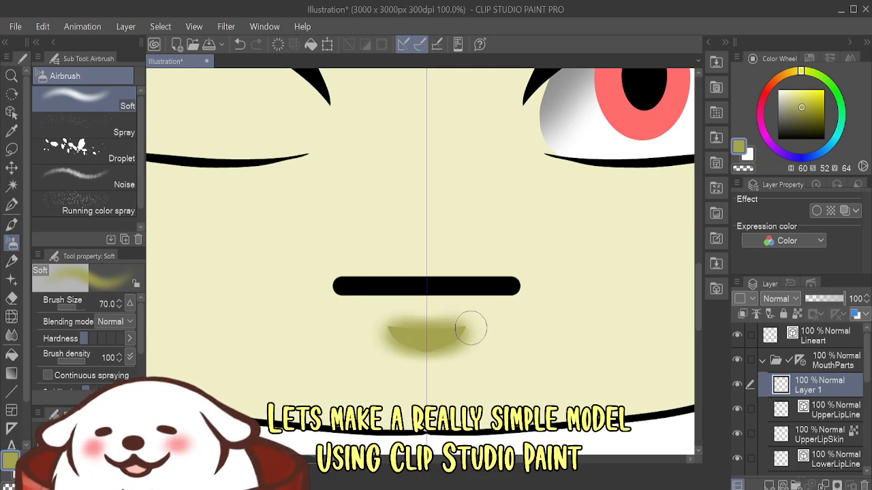
- Trim the upper edge of the olive shadow into a clean curve with the Hard eraser at size 30
{"action": "left_click", "coordinate": [11, 298]}
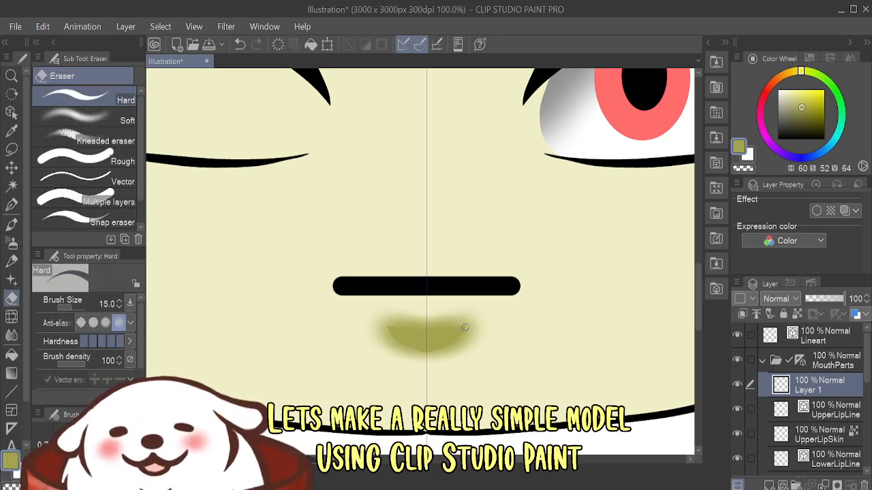
{"action": "key", "text": "bracketright"}
{"action": "key", "text": "bracketright"}
{"action": "key", "text": "bracketright"}
{"action": "key", "text": "bracketright"}
{"action": "left_click_drag", "start_coordinate": [381, 310], "coordinate": [481, 314]}
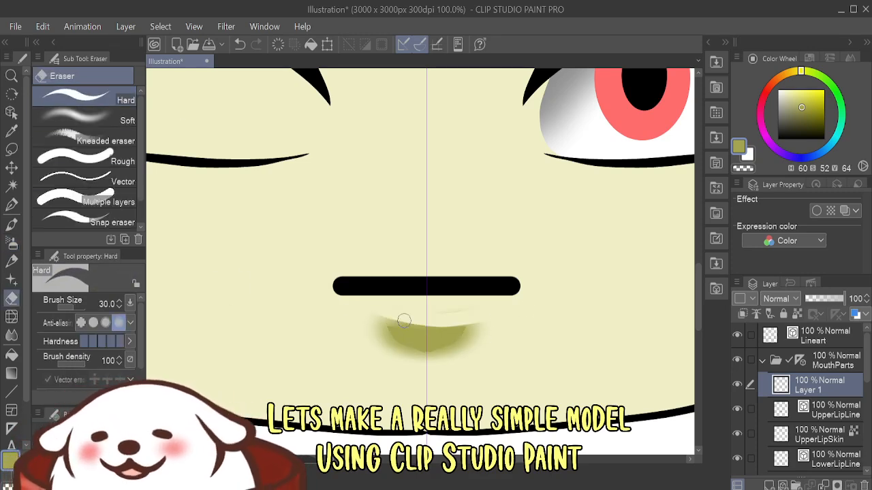
- Undo the last eraser stroke and trim the upper edge of the lip shadow with a Hard eraser curve
{"action": "key", "text": "ctrl+z"}
{"action": "left_click_drag", "start_coordinate": [379, 312], "coordinate": [498, 307]}
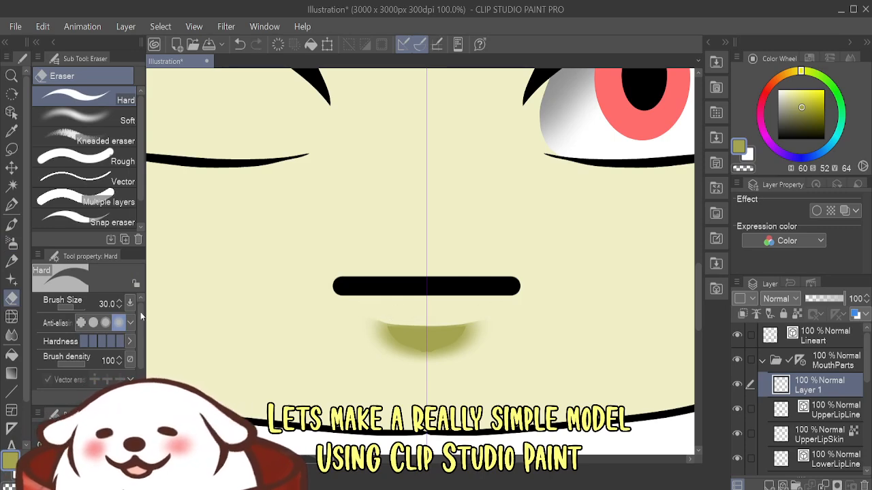
{"action": "key", "text": "ctrl+minus"}
{"action": "key", "text": "ctrl+minus"}
{"action": "key", "text": "ctrl+minus"}
{"action": "left_click_drag", "start_coordinate": [616, 197], "coordinate": [604, 297]}
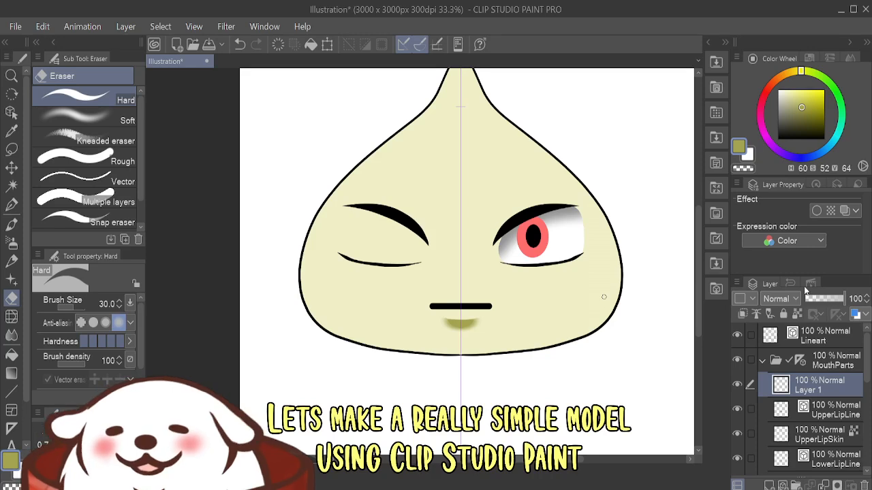
- Set the lip shadow layer's blending mode to Multiply and place it above the collapsed MouthParts folder
{"action": "left_click", "coordinate": [794, 304]}
{"action": "left_click", "coordinate": [782, 58]}
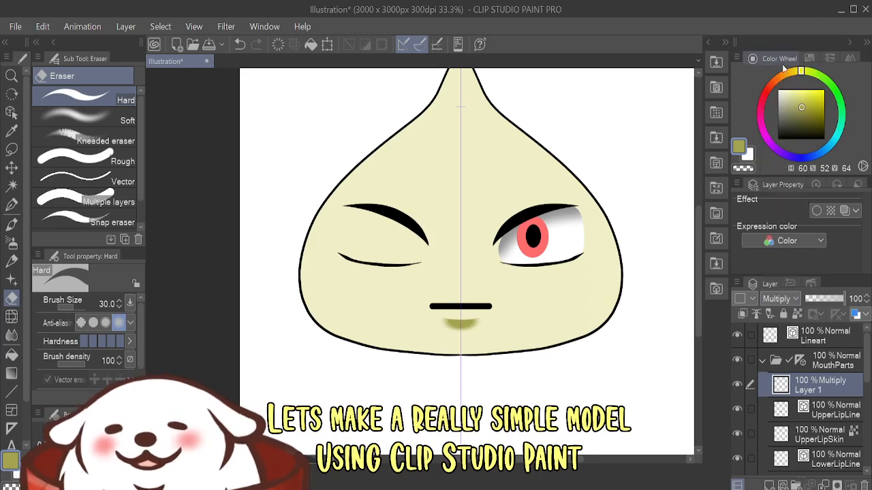
{"action": "left_click_drag", "start_coordinate": [822, 387], "coordinate": [812, 349]}
{"action": "left_click", "coordinate": [831, 365]}
{"action": "left_click", "coordinate": [800, 390]}
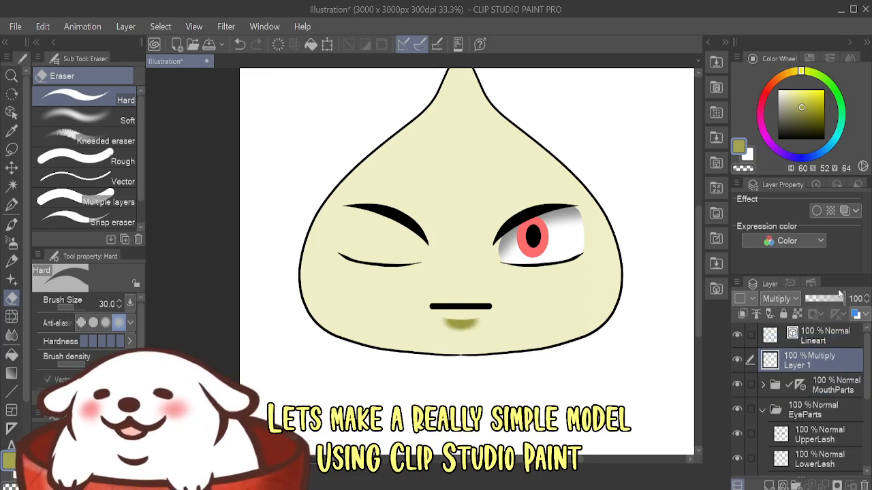
- Lock the lip shadow layer's transparent pixels, lasso the shadow and fill it with light pink (H 346, S 23, V 98)
{"action": "left_click", "coordinate": [15, 147]}
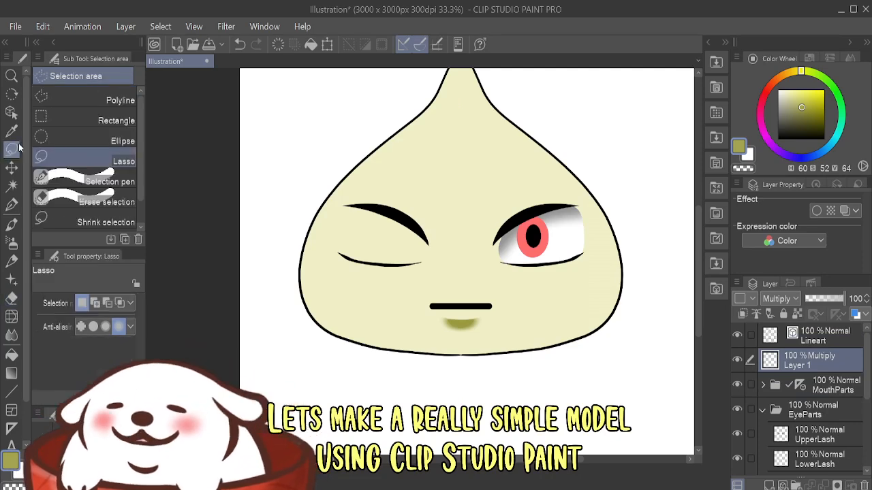
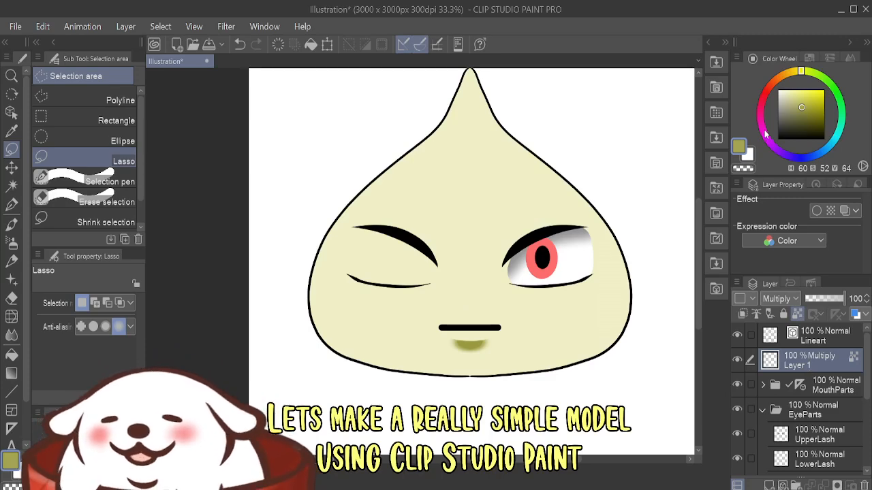
{"action": "mouse_move", "coordinate": [766, 134]}
{"action": "left_mouse_down"}
{"action": "mouse_move", "coordinate": [762, 103]}
{"action": "mouse_move", "coordinate": [793, 88]}
{"action": "left_mouse_up"}
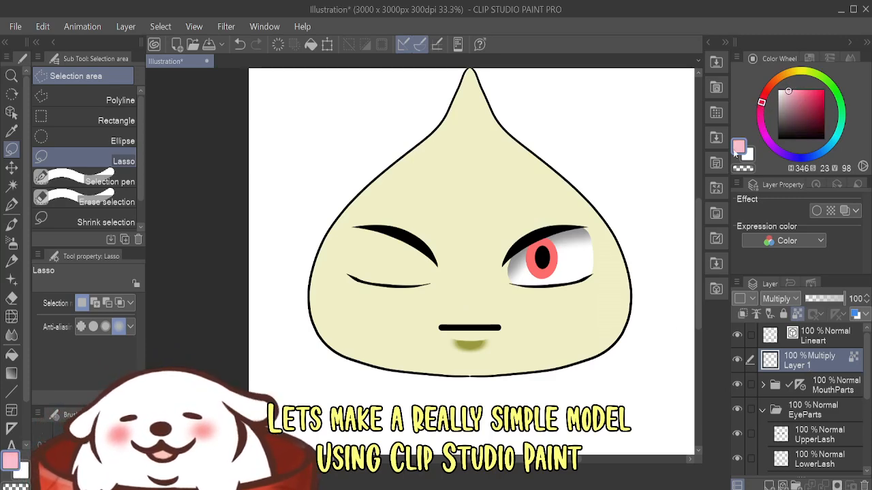
{"action": "left_click_drag", "start_coordinate": [414, 335], "coordinate": [543, 339]}
{"action": "left_click", "coordinate": [558, 419]}
{"action": "key", "text": "ctrl+d"}
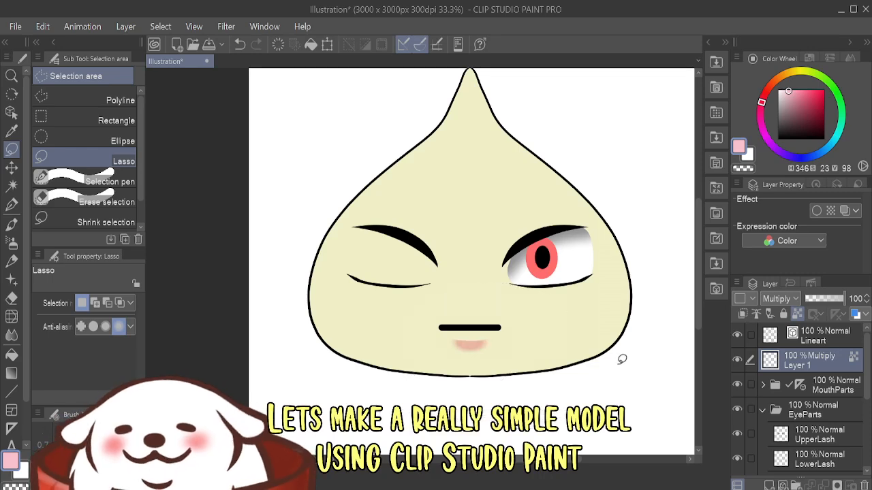
- Set the lip shadow layer to Normal blending and refill the shadow with stronger pink (H 346, S 30, V 100)
{"action": "left_click", "coordinate": [781, 299]}
{"action": "left_click", "coordinate": [786, 22]}
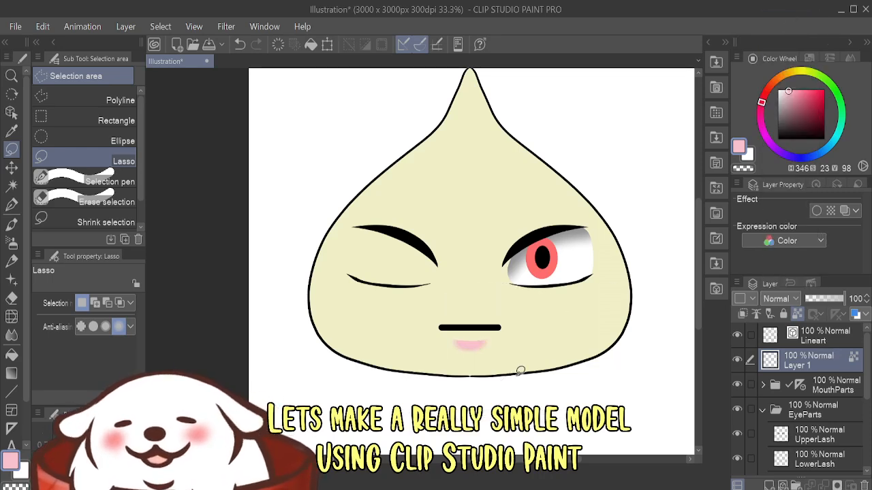
{"action": "mouse_move", "coordinate": [803, 113]}
{"action": "left_mouse_down"}
{"action": "mouse_move", "coordinate": [788, 88]}
{"action": "mouse_move", "coordinate": [804, 78]}
{"action": "mouse_move", "coordinate": [792, 89]}
{"action": "left_mouse_up"}
{"action": "mouse_move", "coordinate": [520, 380]}
{"action": "left_mouse_down"}
{"action": "mouse_move", "coordinate": [486, 273]}
{"action": "mouse_move", "coordinate": [543, 339]}
{"action": "left_mouse_up"}
{"action": "left_click", "coordinate": [557, 421]}
{"action": "key", "text": "ctrl+d"}
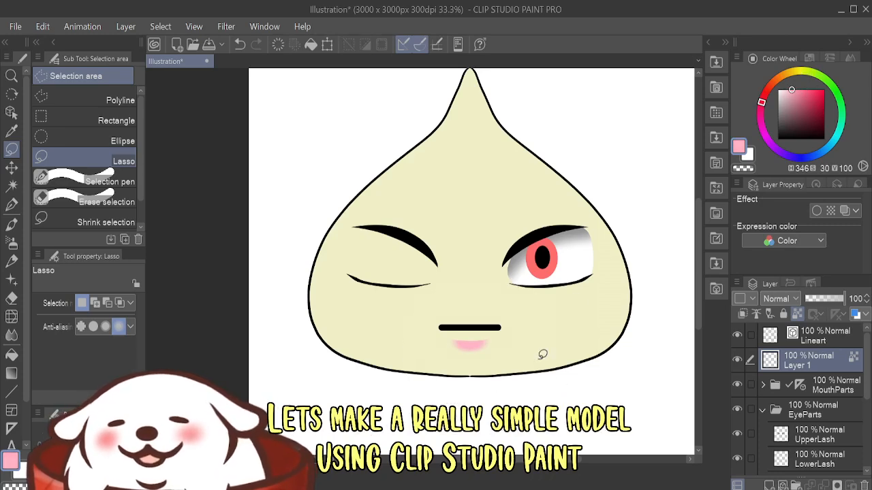
- Set the lip shadow layer to Multiply and toggle its visibility to compare the face with and without it
{"action": "scroll", "coordinate": [481, 362], "scroll_direction": "up", "scroll_amount": 4}
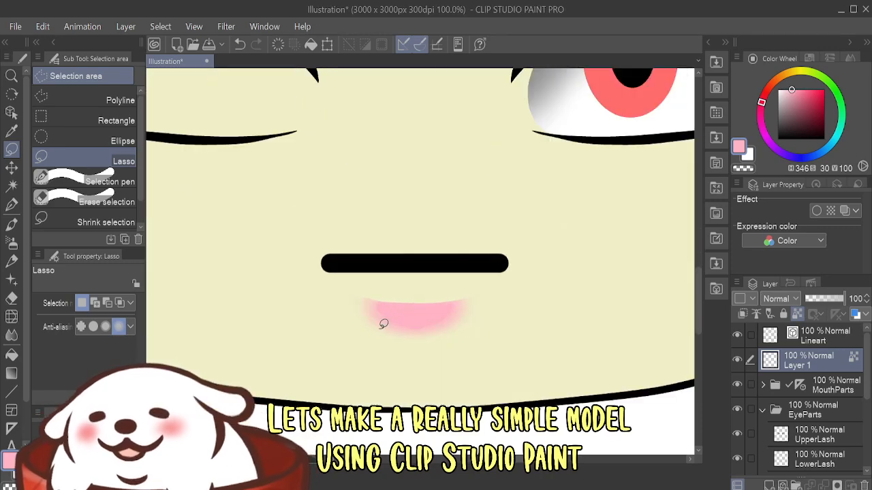
{"action": "left_click", "coordinate": [780, 298]}
{"action": "left_click", "coordinate": [783, 48]}
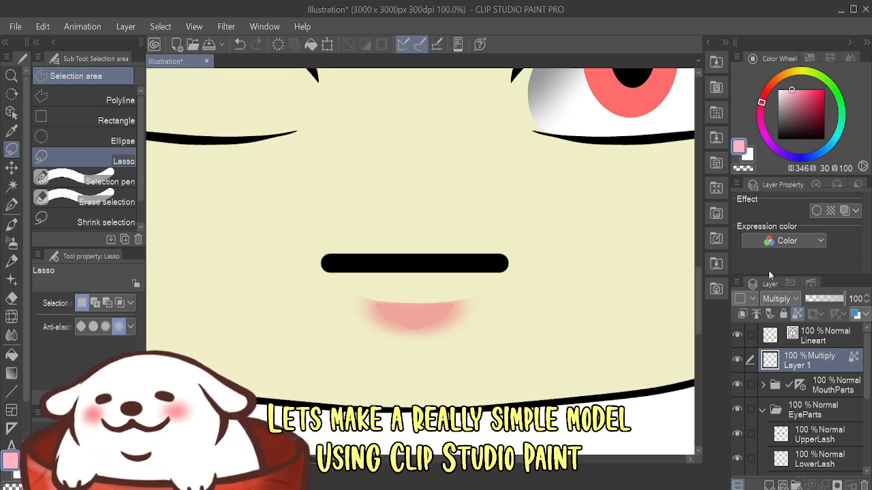
{"action": "left_click", "coordinate": [737, 360]}
{"action": "left_click", "coordinate": [737, 360]}
{"action": "key", "text": "ctrl+minus"}
{"action": "key", "text": "ctrl+minus"}
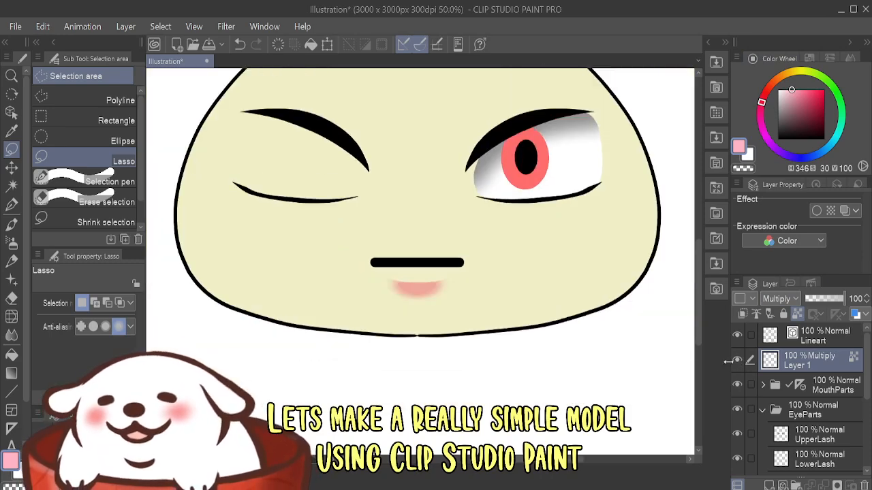
{"action": "scroll", "coordinate": [402, 284], "scroll_direction": "up", "scroll_amount": 1}
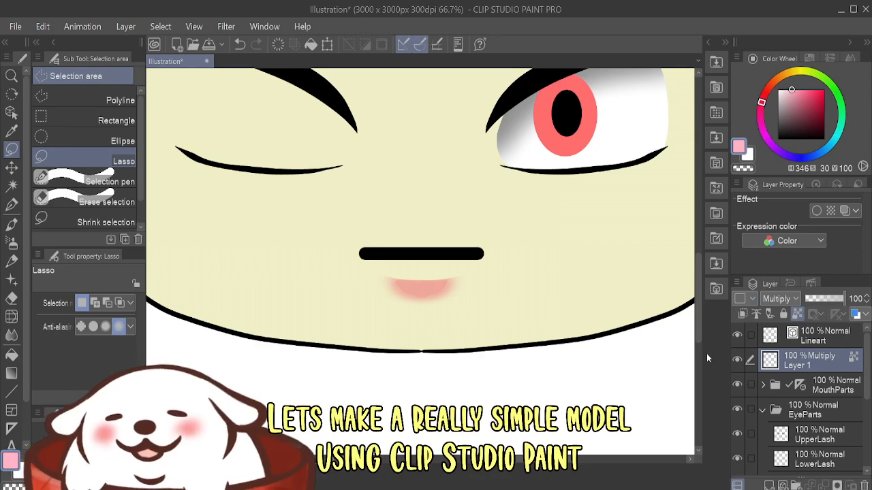
{"action": "scroll", "coordinate": [566, 299], "scroll_direction": "down", "scroll_amount": 2}
- Delete the lip shadow layer and collapse the EyeParts folder
{"action": "left_click", "coordinate": [864, 485]}
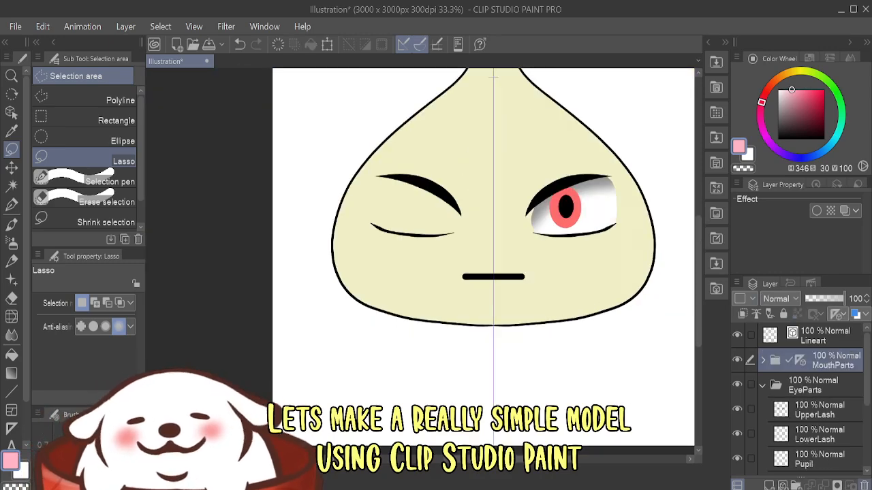
{"action": "left_click", "coordinate": [776, 391]}
{"action": "left_click", "coordinate": [762, 384]}
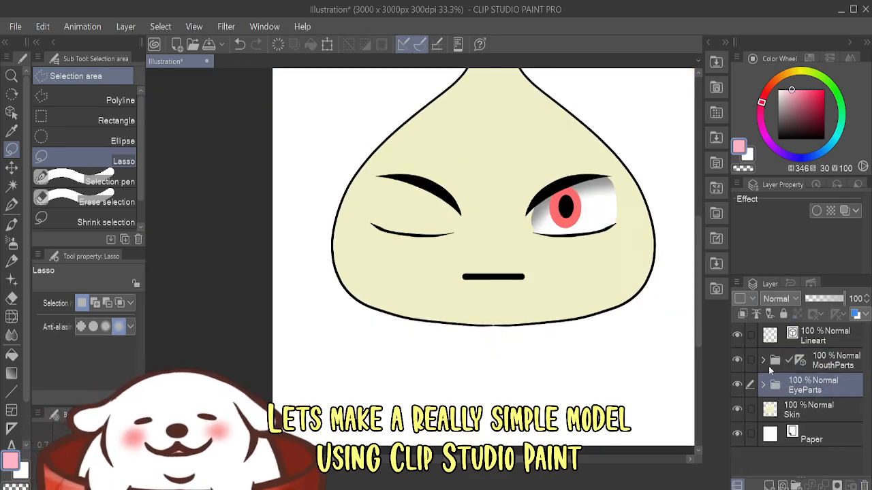
- Add a new layer above Skin and move the symmetry ruler from the MouthParts folder onto it
{"action": "left_click", "coordinate": [797, 417]}
{"action": "key", "text": "ctrl+shift+n"}
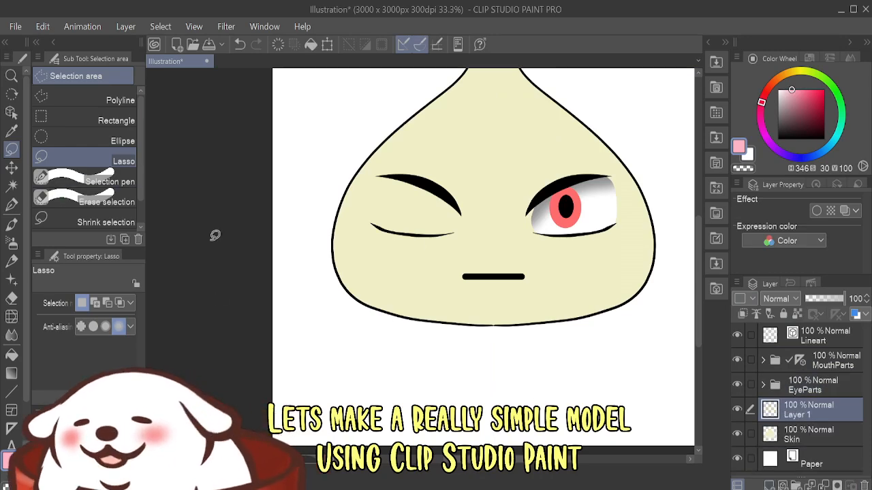
{"action": "left_click", "coordinate": [802, 361]}
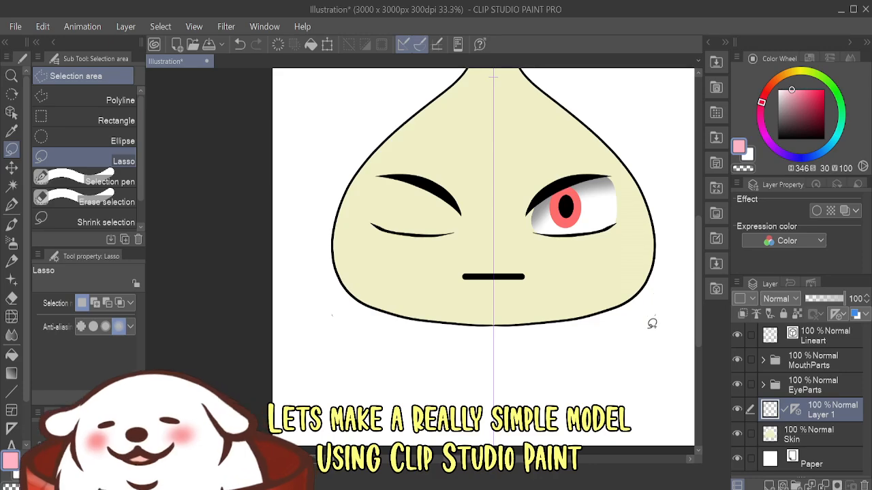
- Paint symmetrical pink shading along the body outline with the Soft airbrush, using brush sizes 170 and 250
{"action": "left_click_drag", "start_coordinate": [532, 215], "coordinate": [481, 284]}
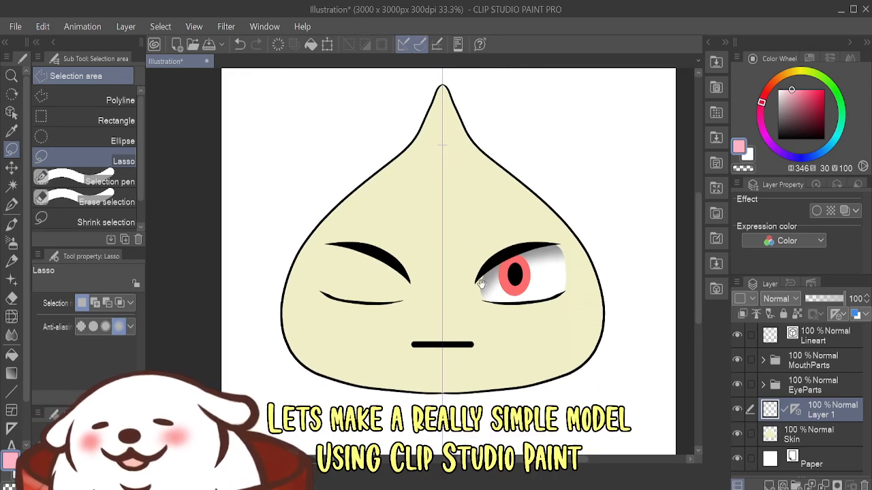
{"action": "left_click", "coordinate": [12, 243]}
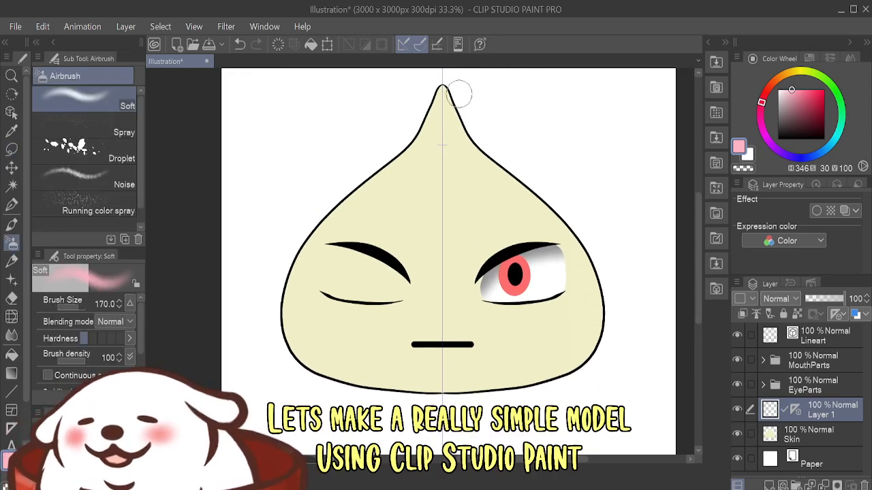
{"action": "mouse_move", "coordinate": [460, 88]}
{"action": "left_mouse_down"}
{"action": "mouse_move", "coordinate": [477, 145]}
{"action": "mouse_move", "coordinate": [577, 242]}
{"action": "mouse_move", "coordinate": [598, 292]}
{"action": "mouse_move", "coordinate": [600, 331]}
{"action": "mouse_move", "coordinate": [583, 366]}
{"action": "mouse_move", "coordinate": [505, 392]}
{"action": "mouse_move", "coordinate": [399, 371]}
{"action": "left_mouse_up"}
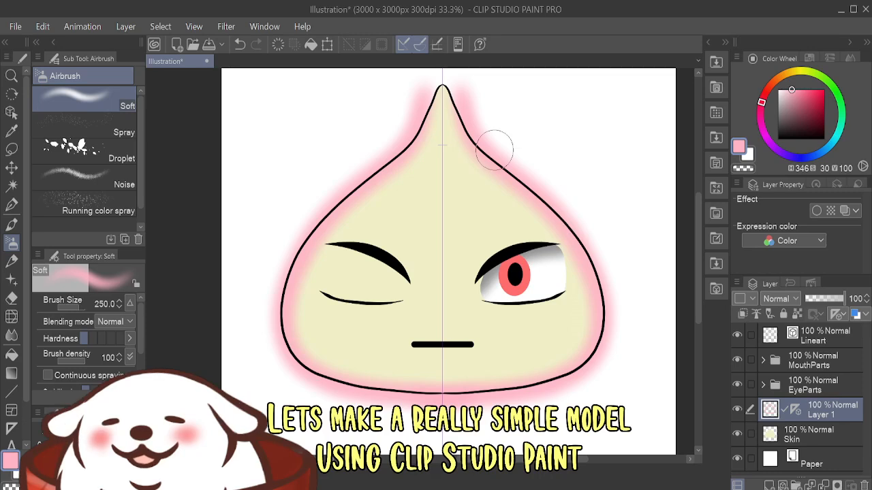
{"action": "mouse_move", "coordinate": [474, 89]}
{"action": "left_mouse_down"}
{"action": "mouse_move", "coordinate": [497, 151]}
{"action": "mouse_move", "coordinate": [590, 236]}
{"action": "mouse_move", "coordinate": [611, 301]}
{"action": "mouse_move", "coordinate": [600, 348]}
{"action": "mouse_move", "coordinate": [561, 381]}
{"action": "mouse_move", "coordinate": [450, 394]}
{"action": "left_mouse_up"}
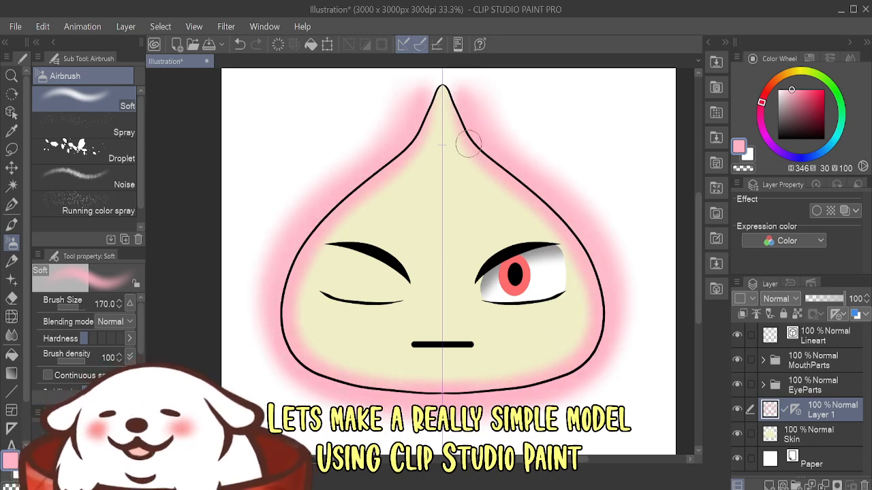
{"action": "mouse_move", "coordinate": [469, 144]}
{"action": "left_mouse_down"}
{"action": "mouse_move", "coordinate": [513, 178]}
{"action": "mouse_move", "coordinate": [582, 263]}
{"action": "mouse_move", "coordinate": [565, 355]}
{"action": "left_mouse_up"}
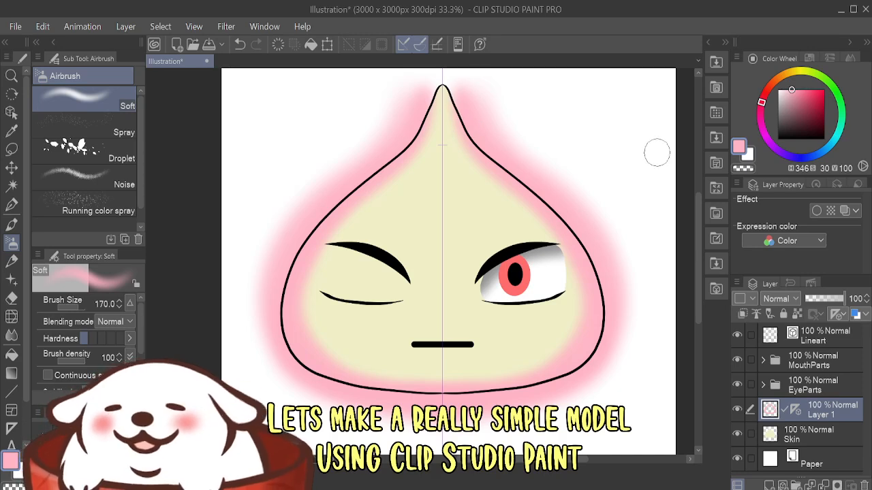
- Clip the pink shading layer to the Skin layer and test the clipping by shifting the layer
{"action": "left_click", "coordinate": [742, 312]}
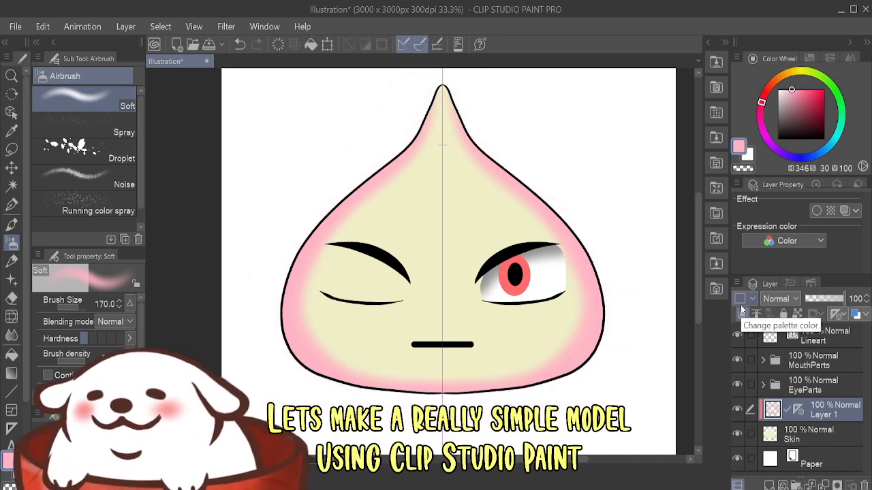
{"action": "left_click", "coordinate": [12, 168]}
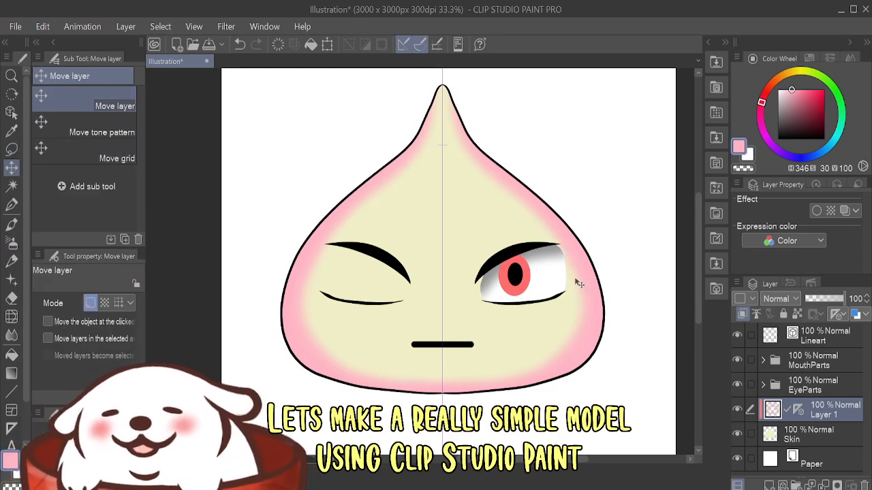
{"action": "mouse_move", "coordinate": [578, 283]}
{"action": "left_mouse_down"}
{"action": "mouse_move", "coordinate": [566, 299]}
{"action": "mouse_move", "coordinate": [555, 297]}
{"action": "mouse_move", "coordinate": [555, 264]}
{"action": "mouse_move", "coordinate": [586, 327]}
{"action": "mouse_move", "coordinate": [562, 354]}
{"action": "mouse_move", "coordinate": [578, 346]}
{"action": "mouse_move", "coordinate": [630, 354]}
{"action": "mouse_move", "coordinate": [580, 331]}
{"action": "mouse_move", "coordinate": [582, 361]}
{"action": "mouse_move", "coordinate": [570, 338]}
{"action": "mouse_move", "coordinate": [602, 370]}
{"action": "mouse_move", "coordinate": [586, 320]}
{"action": "mouse_move", "coordinate": [590, 329]}
{"action": "left_mouse_up"}
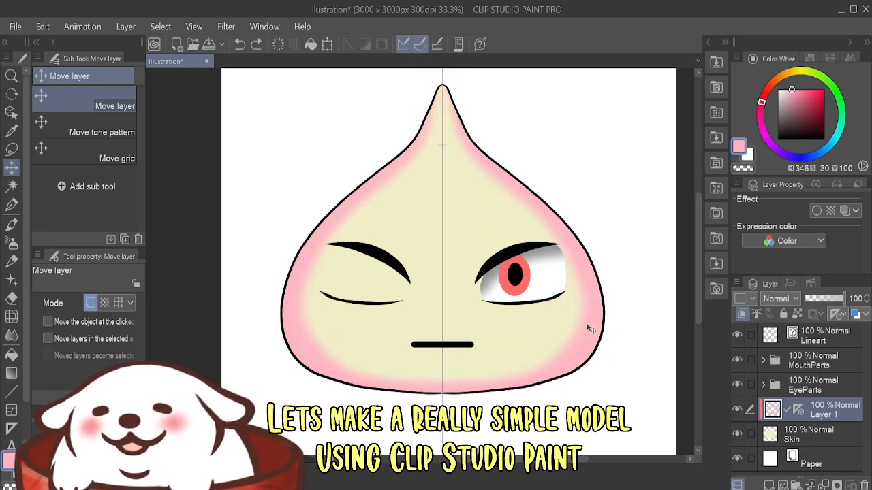
- Rename the pink shading layer to SkinShadow and set its blending mode to Multiply
{"action": "double_click", "coordinate": [816, 416]}
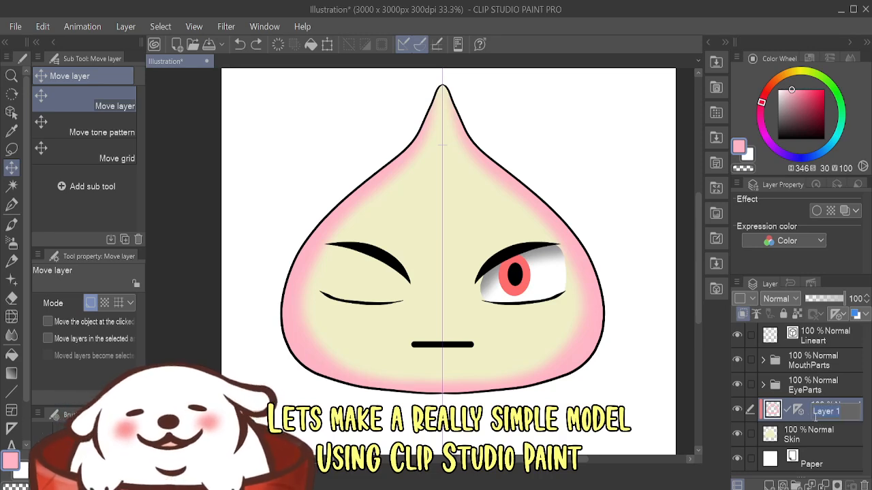
{"action": "type", "text": "SkinShadow"}
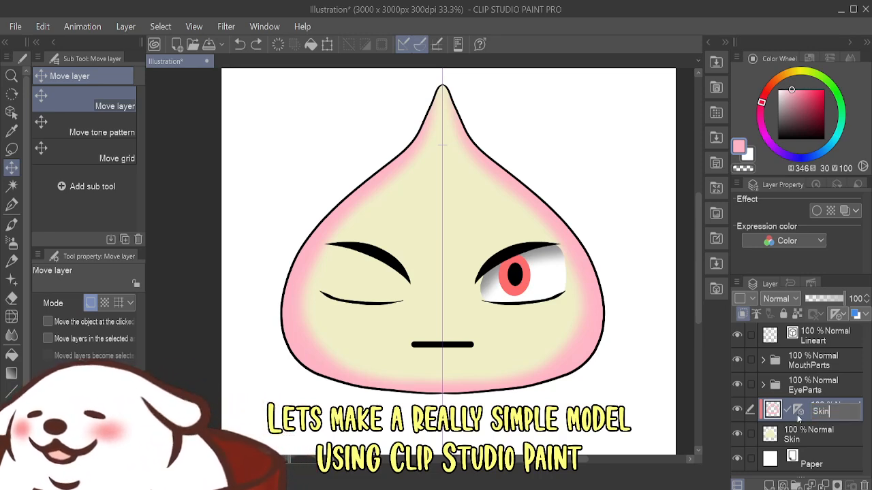
{"action": "key", "text": "Return"}
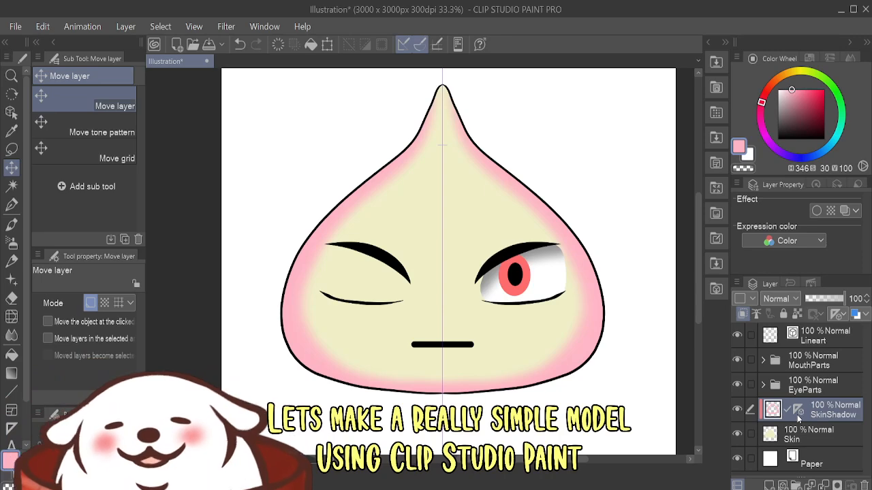
{"action": "left_click", "coordinate": [780, 298]}
{"action": "left_click", "coordinate": [789, 49]}
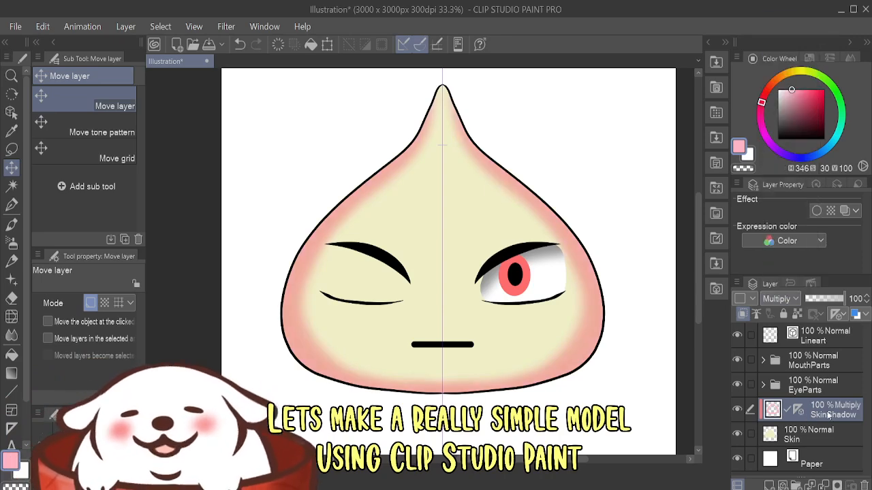
- Add a layer above SkinShadow and airbrush a soft white diagonal highlight above the closed eye, undoing rejected strokes at brush size 170
{"action": "left_click", "coordinate": [767, 485]}
{"action": "key", "text": "b"}
{"action": "key", "text": "x"}
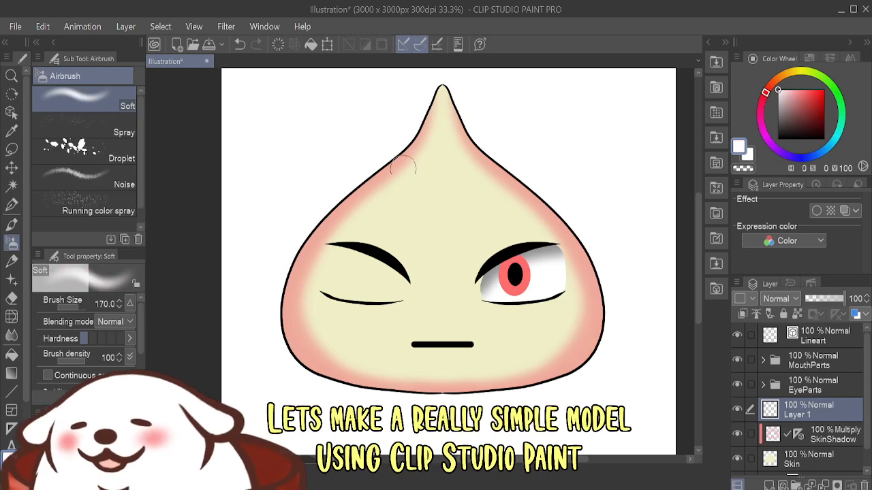
{"action": "left_click_drag", "start_coordinate": [401, 199], "coordinate": [424, 194]}
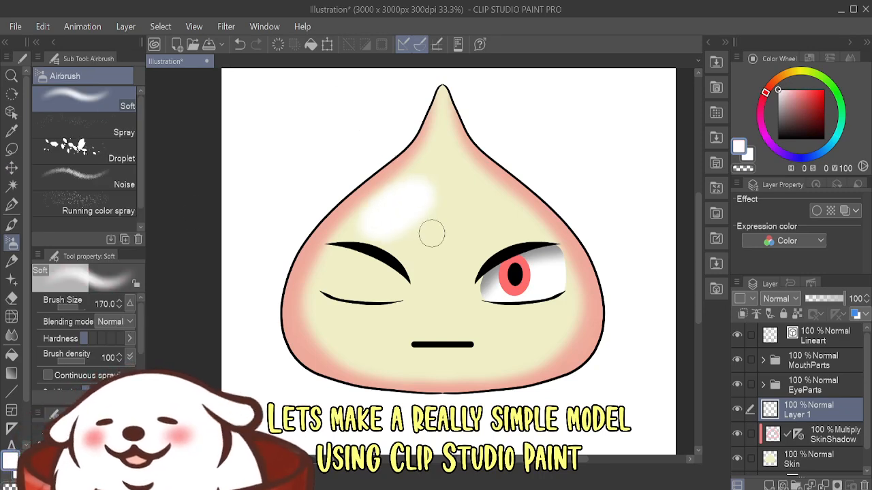
{"action": "key", "text": "ctrl+z"}
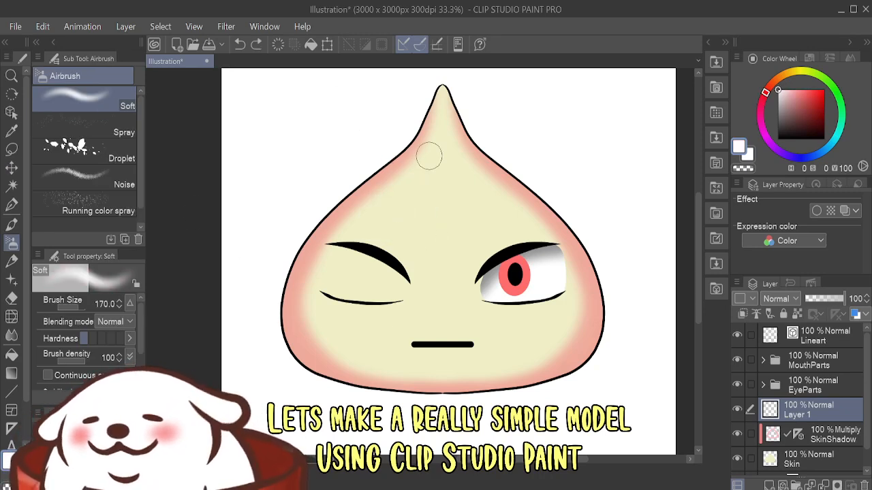
{"action": "mouse_move", "coordinate": [429, 156]}
{"action": "left_mouse_down"}
{"action": "mouse_move", "coordinate": [400, 216]}
{"action": "mouse_move", "coordinate": [427, 204]}
{"action": "mouse_move", "coordinate": [422, 192]}
{"action": "mouse_move", "coordinate": [411, 197]}
{"action": "mouse_move", "coordinate": [431, 178]}
{"action": "left_mouse_up"}
{"action": "key", "text": "ctrl+z"}
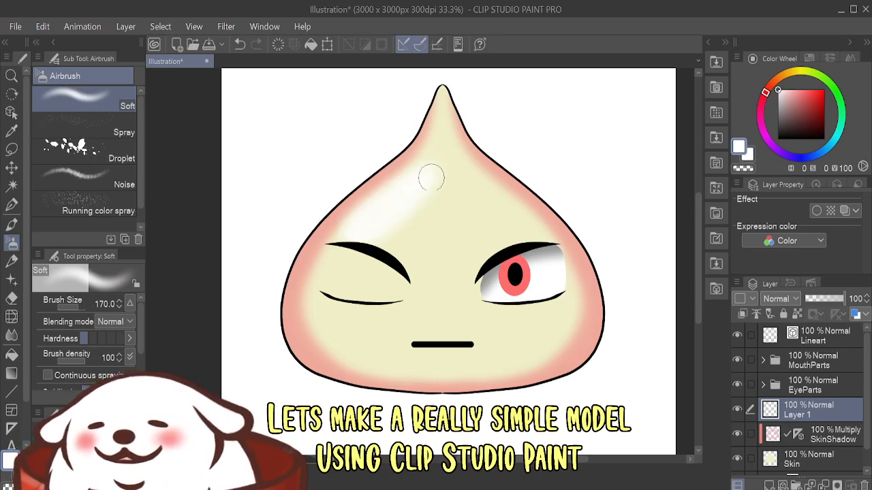
{"action": "key", "text": "ctrl+z"}
{"action": "mouse_move", "coordinate": [381, 212]}
{"action": "left_mouse_down"}
{"action": "mouse_move", "coordinate": [428, 178]}
{"action": "mouse_move", "coordinate": [368, 225]}
{"action": "left_mouse_up"}
{"action": "key", "text": "ctrl+z"}
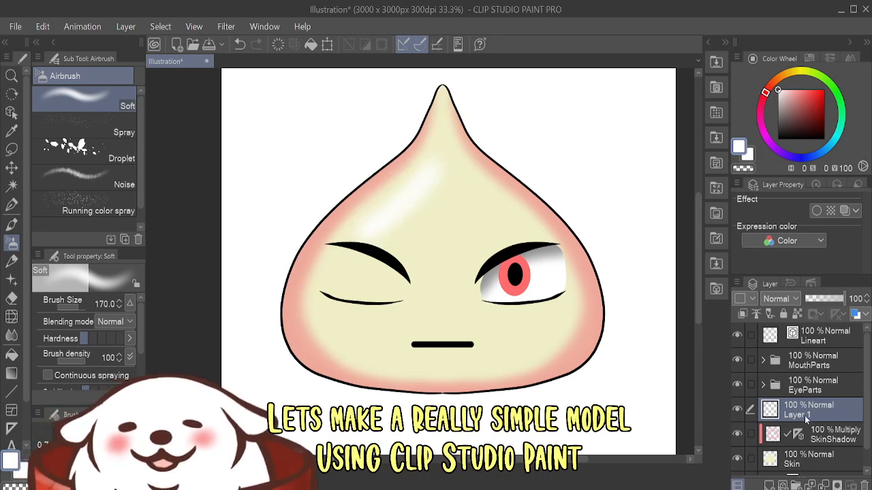
- Rename the white highlight layer to SkinHighlight
{"action": "type", "text": "SkinH"}
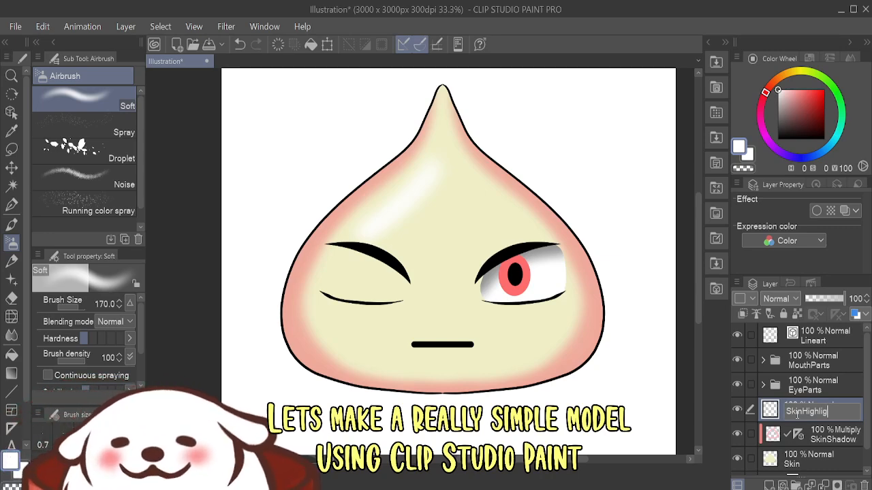
{"action": "type", "text": "ighlight"}
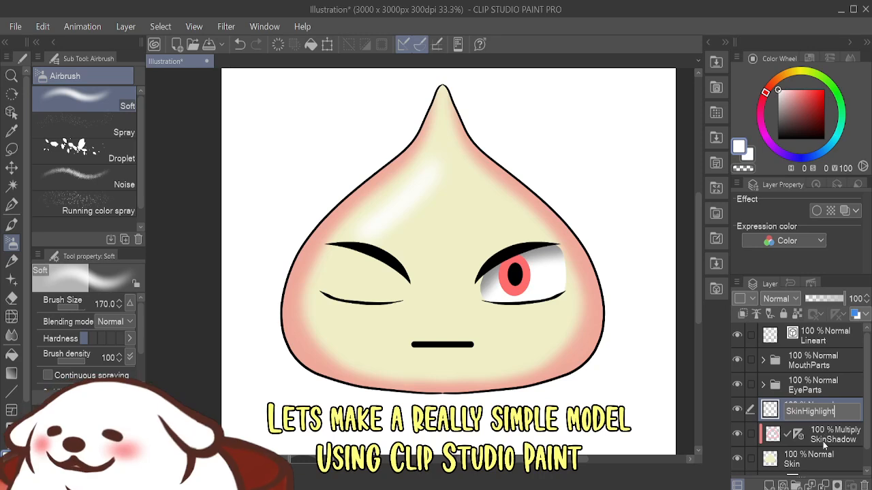
{"action": "key", "text": "Return"}
- Toggle the Lineart layer's visibility repeatedly to inspect the body with and without its outline
{"action": "left_click", "coordinate": [819, 391]}
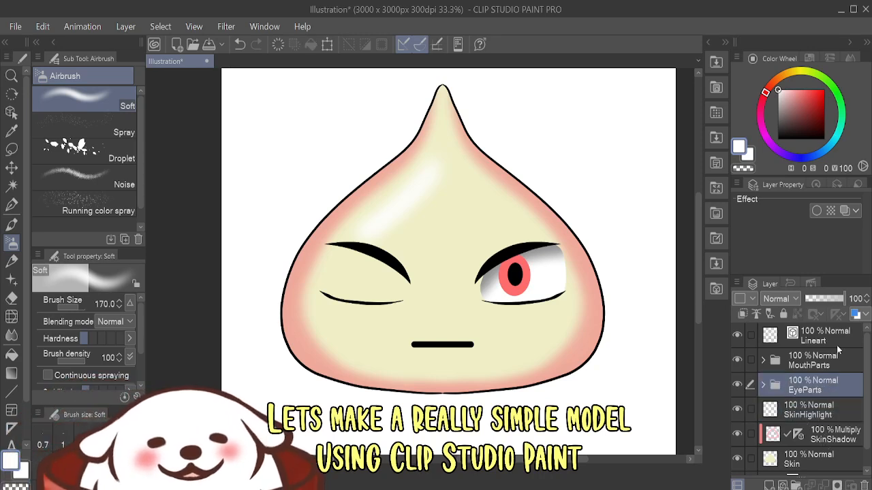
{"action": "left_click", "coordinate": [737, 334]}
{"action": "left_click", "coordinate": [737, 335]}
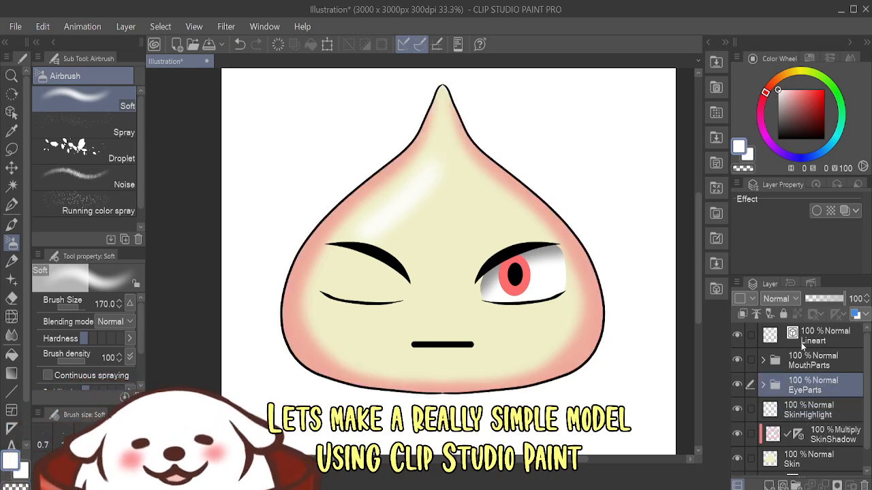
{"action": "left_click", "coordinate": [737, 334]}
{"action": "left_click", "coordinate": [737, 335]}
{"action": "left_click", "coordinate": [736, 334]}
{"action": "left_click", "coordinate": [737, 335]}
- Recolour the body outline on the Lineart vector layer to dark red, hue 0, saturation 87, value 45
{"action": "left_click", "coordinate": [810, 340]}
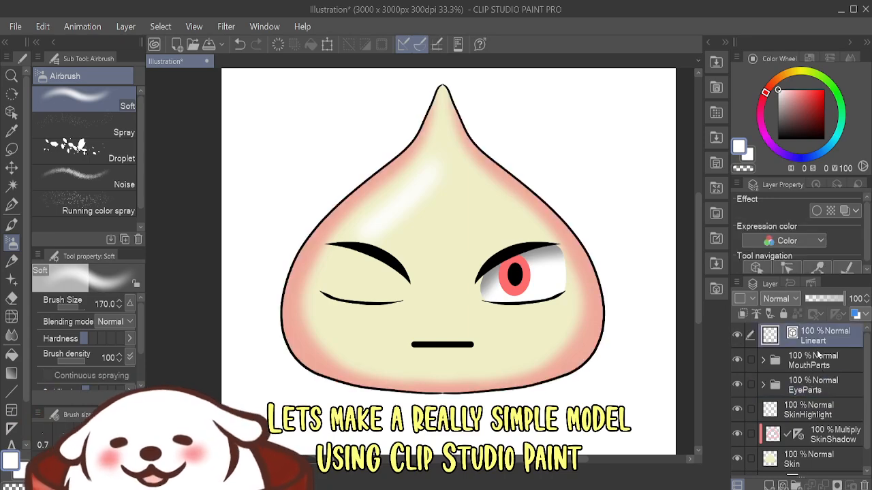
{"action": "scroll", "coordinate": [610, 351], "scroll_direction": "up", "scroll_amount": 3}
{"action": "scroll", "coordinate": [262, 350], "scroll_direction": "down", "scroll_amount": 3}
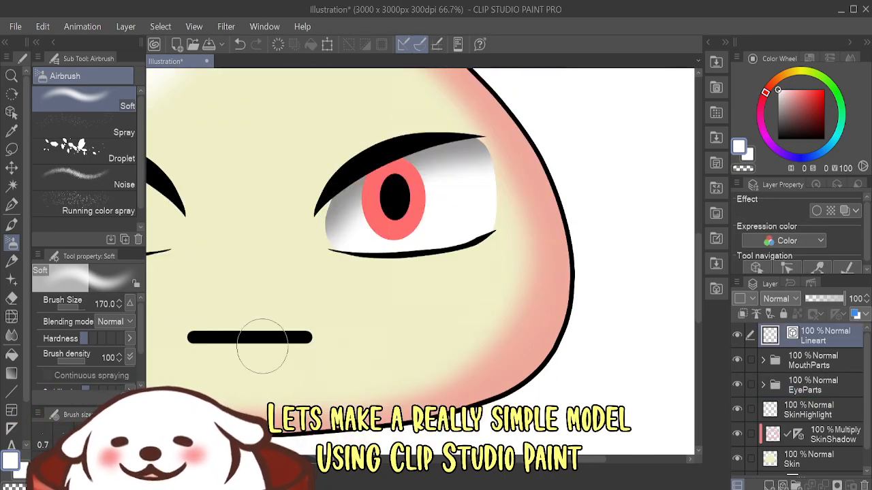
{"action": "left_click", "coordinate": [12, 112]}
{"action": "left_click", "coordinate": [110, 333]}
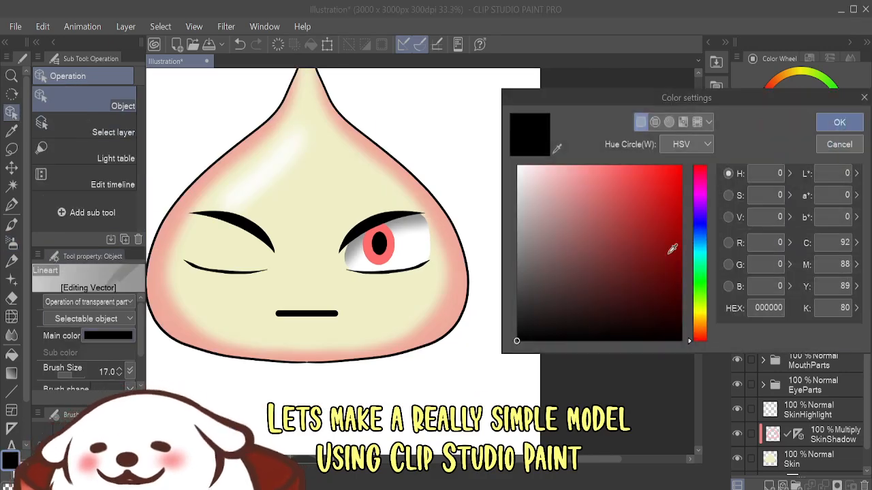
{"action": "left_click_drag", "start_coordinate": [671, 248], "coordinate": [660, 261]}
{"action": "left_click", "coordinate": [834, 124]}
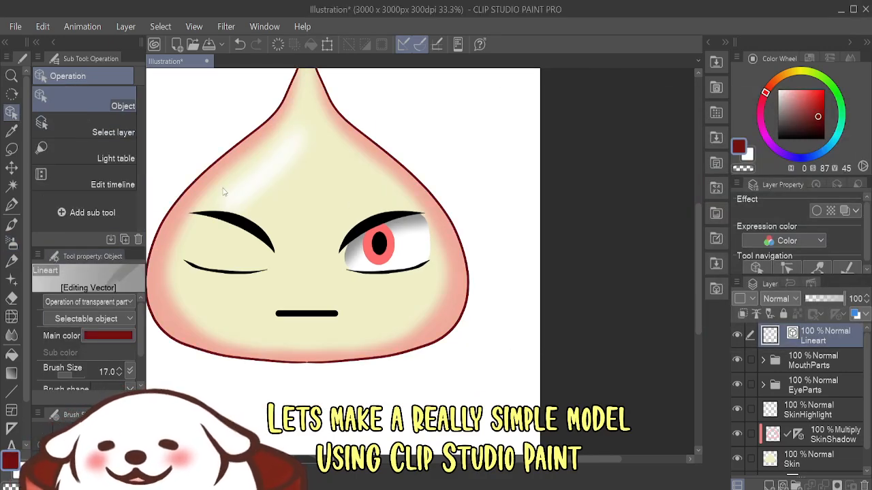
{"action": "scroll", "coordinate": [345, 181], "scroll_direction": "up", "scroll_amount": 2}
{"action": "scroll", "coordinate": [412, 266], "scroll_direction": "down", "scroll_amount": 2}
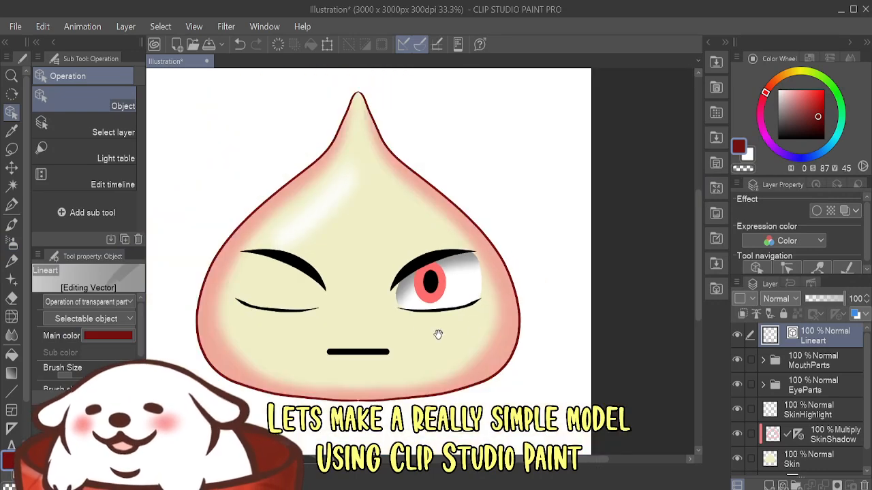
- Check the EyeParts folder by toggling its visibility, and delete it to remove the old eyes
{"action": "left_click", "coordinate": [736, 384]}
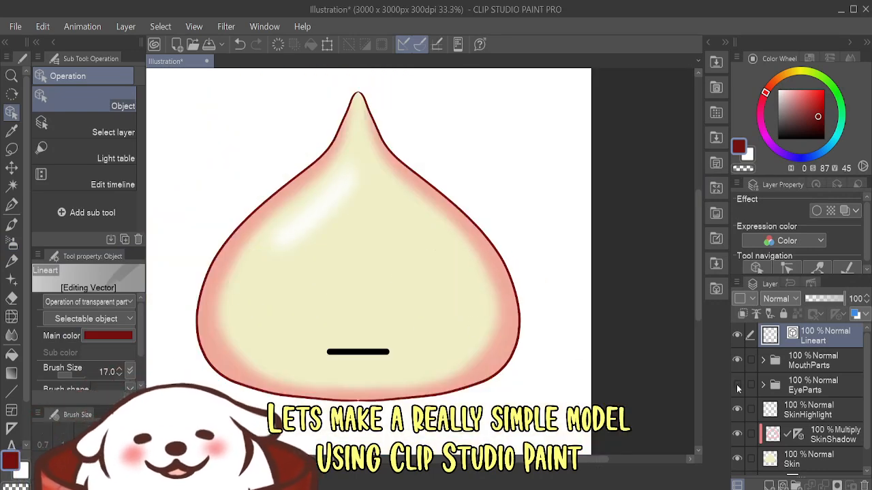
{"action": "left_click", "coordinate": [736, 384]}
{"action": "left_click", "coordinate": [810, 385]}
{"action": "scroll", "coordinate": [434, 289], "scroll_direction": "up", "scroll_amount": 2}
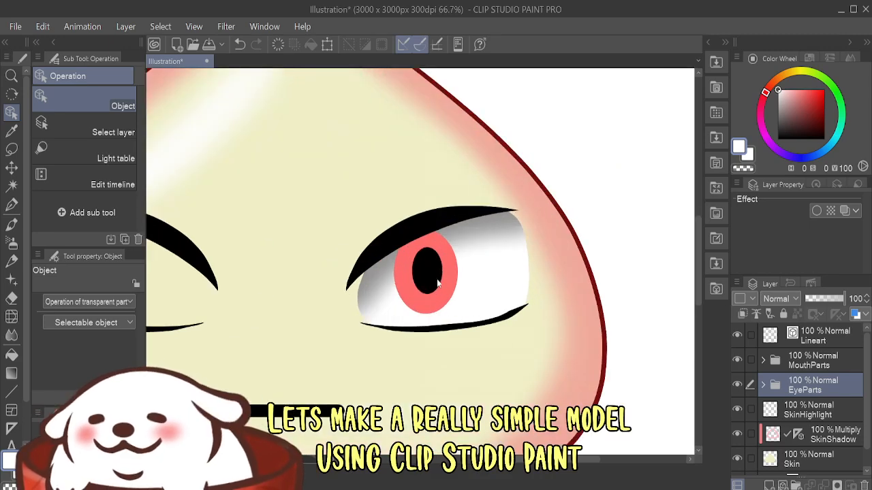
{"action": "key", "text": "Delete"}
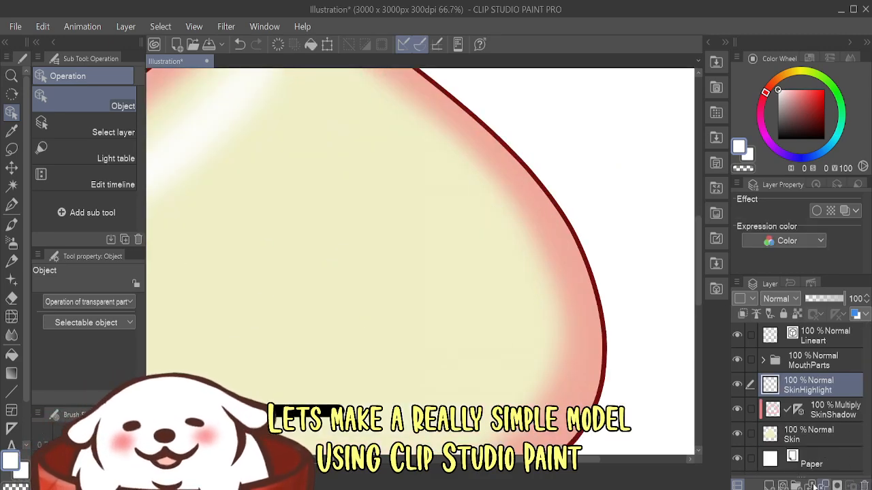
- Add a raster layer above SkinHighlight and move the symmetry ruler from SkinShadow onto it
{"action": "left_click", "coordinate": [769, 484]}
{"action": "left_click_drag", "start_coordinate": [798, 433], "coordinate": [799, 390]}
{"action": "left_click", "coordinate": [802, 387]}
{"action": "left_click", "coordinate": [11, 149]}
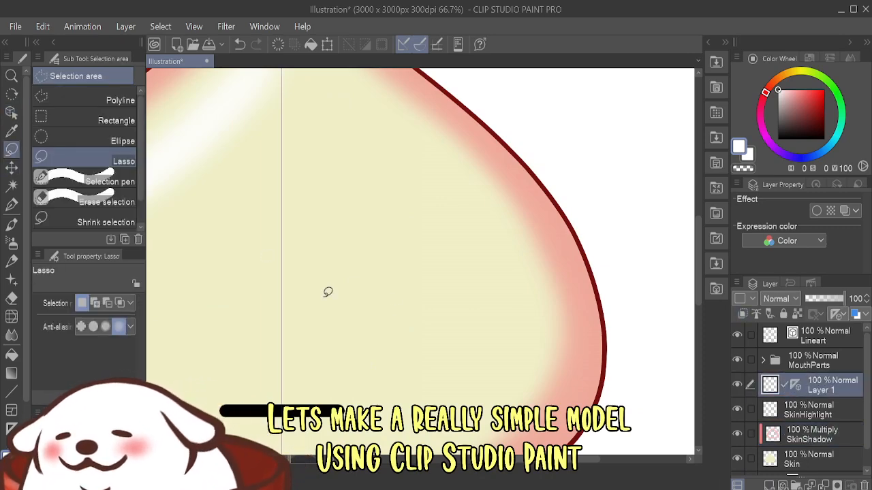
{"action": "left_click_drag", "start_coordinate": [327, 365], "coordinate": [611, 150]}
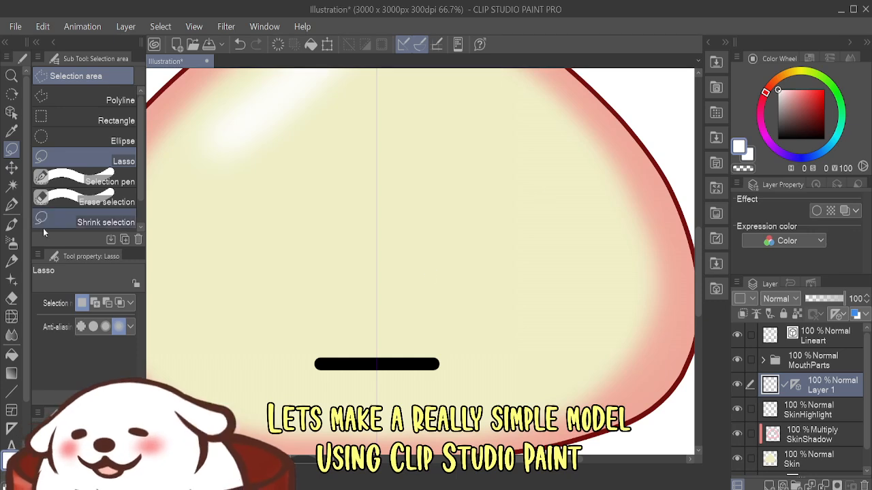
{"action": "left_click", "coordinate": [11, 205]}
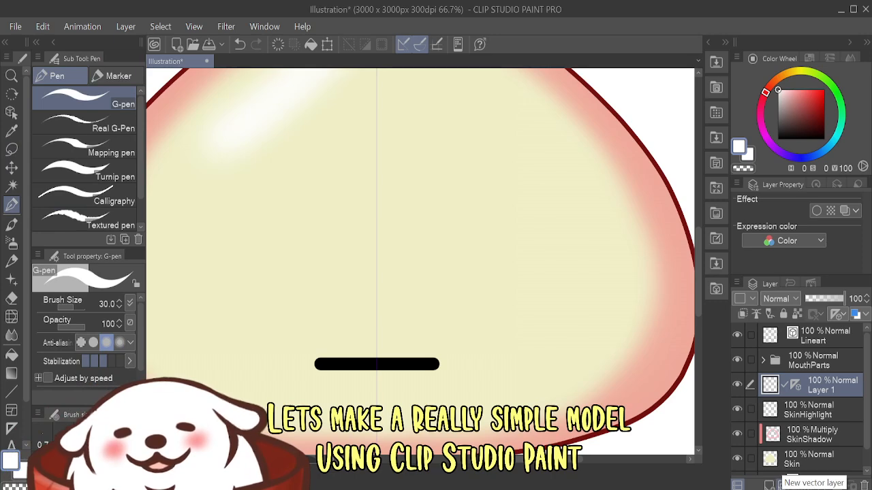
{"action": "key", "text": "m"}
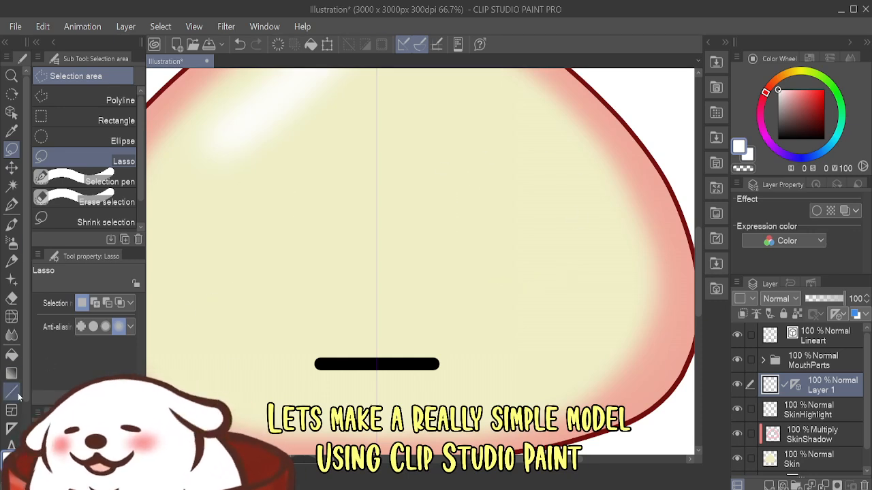
{"action": "key", "text": "u"}
{"action": "left_click_drag", "start_coordinate": [498, 156], "coordinate": [599, 271]}
{"action": "key", "text": "ctrl+z"}
- Set the Ellipse figure tool to brush size 12, then draw and undo a mirrored pair of eye outlines
{"action": "left_click_drag", "start_coordinate": [139, 132], "coordinate": [139, 207]}
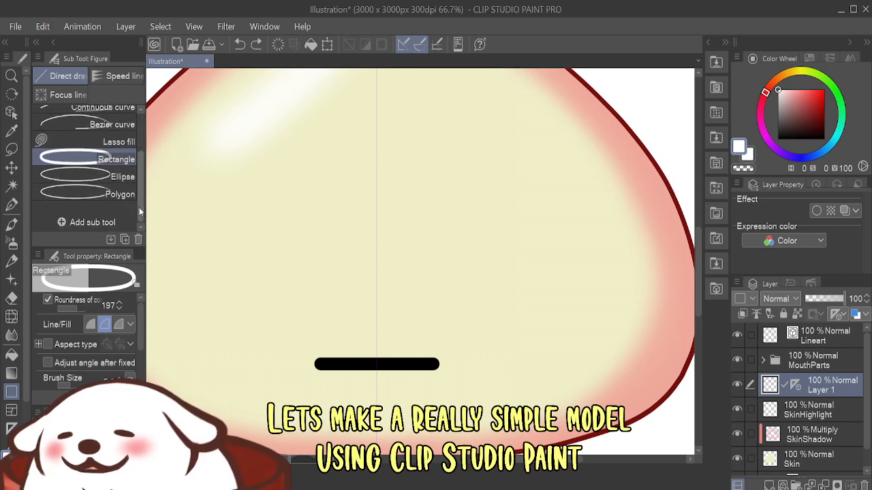
{"action": "left_click", "coordinate": [85, 176]}
{"action": "key", "text": "bracketright"}
{"action": "key", "text": "bracketright"}
{"action": "key", "text": "bracketright"}
{"action": "key", "text": "bracketright"}
{"action": "key", "text": "bracketright"}
{"action": "key", "text": "bracketright"}
{"action": "key", "text": "bracketright"}
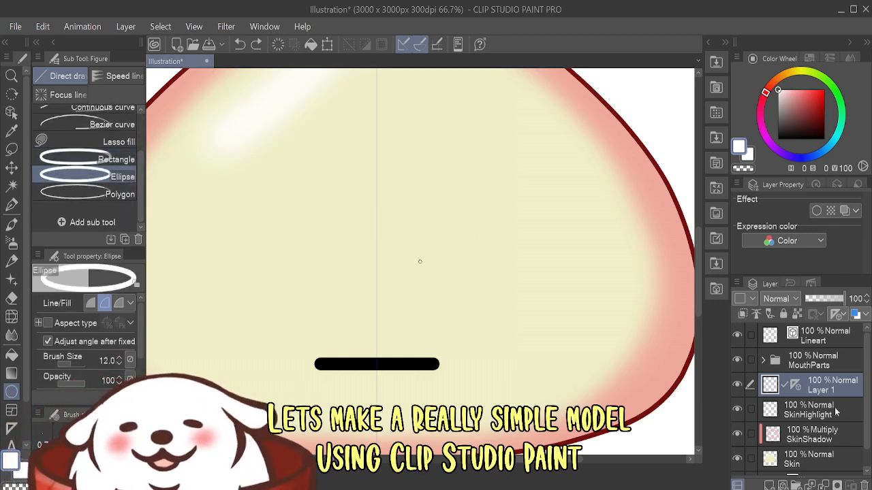
{"action": "mouse_move", "coordinate": [474, 162]}
{"action": "left_mouse_down"}
{"action": "mouse_move", "coordinate": [613, 318]}
{"action": "mouse_move", "coordinate": [586, 279]}
{"action": "left_mouse_up"}
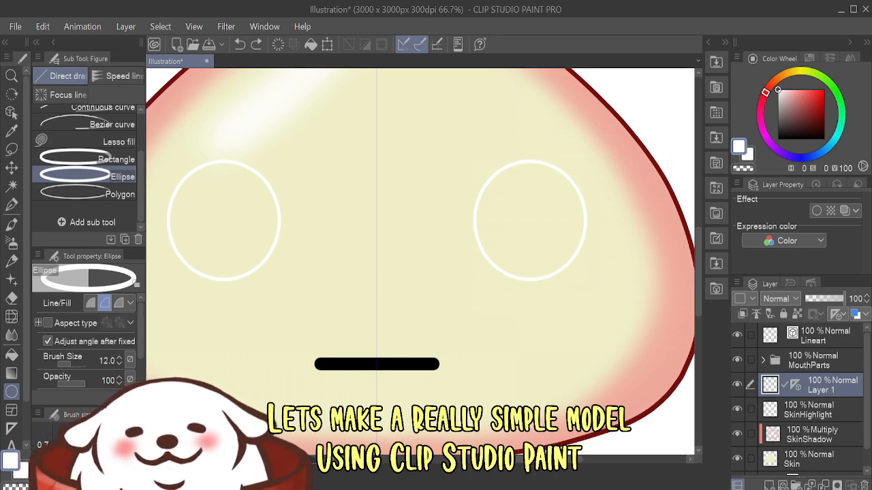
{"action": "key", "text": "ctrl+z"}
- Draw a mirrored pair of white eye ellipses on a new vector layer, using the symmetry ruler moved from Layer 1
{"action": "left_click", "coordinate": [782, 484]}
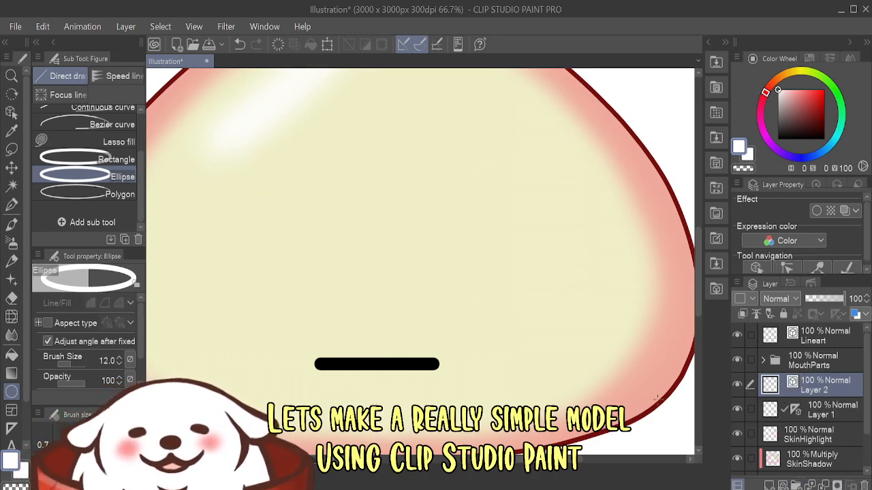
{"action": "left_click_drag", "start_coordinate": [795, 410], "coordinate": [808, 385]}
{"action": "mouse_move", "coordinate": [473, 168]}
{"action": "left_mouse_down"}
{"action": "mouse_move", "coordinate": [611, 299]}
{"action": "mouse_move", "coordinate": [571, 267]}
{"action": "left_mouse_up"}
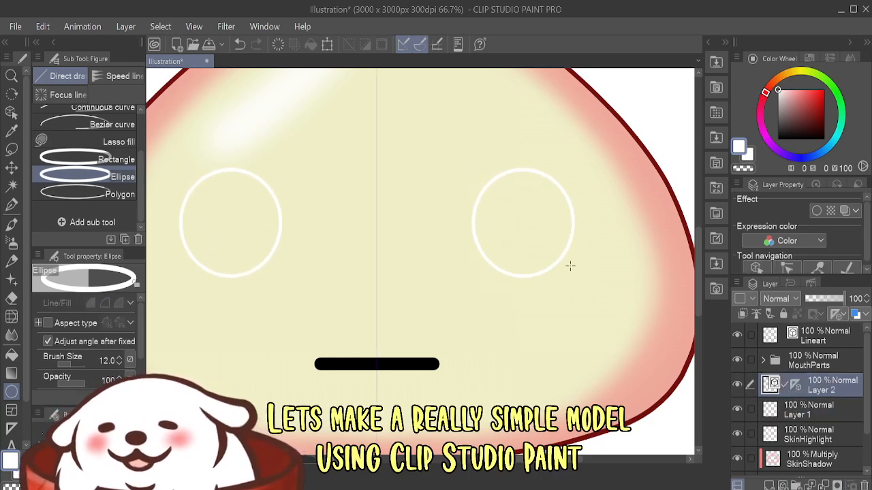
- Thicken the existing eye ellipses on the vector layer to brush size 44.9
{"action": "scroll", "coordinate": [141, 352], "scroll_direction": "down", "scroll_amount": 2}
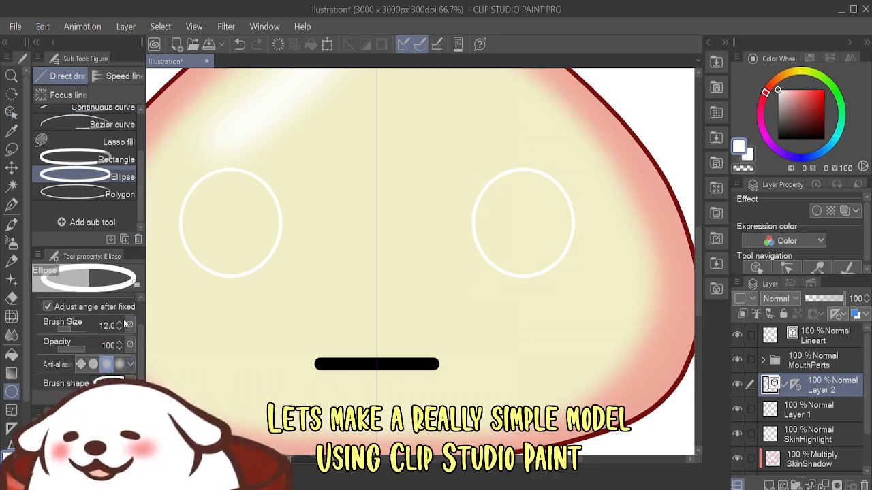
{"action": "left_click", "coordinate": [76, 329]}
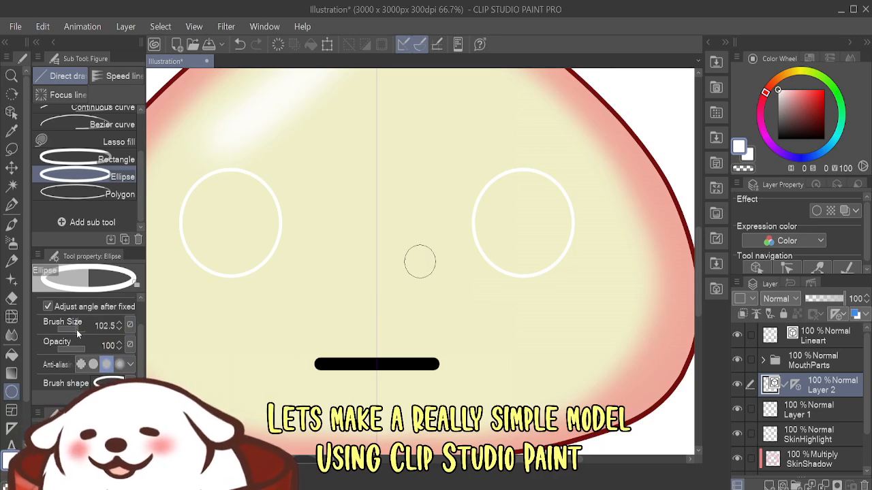
{"action": "left_click", "coordinate": [12, 113]}
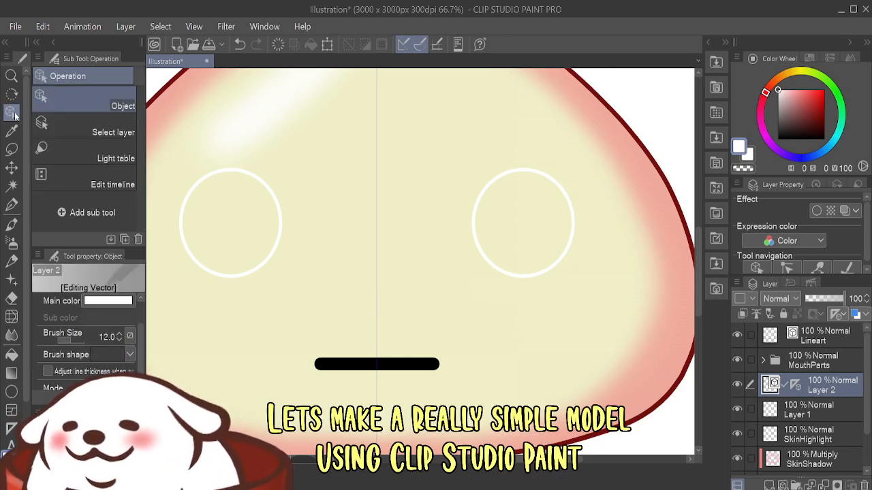
{"action": "left_click", "coordinate": [74, 339]}
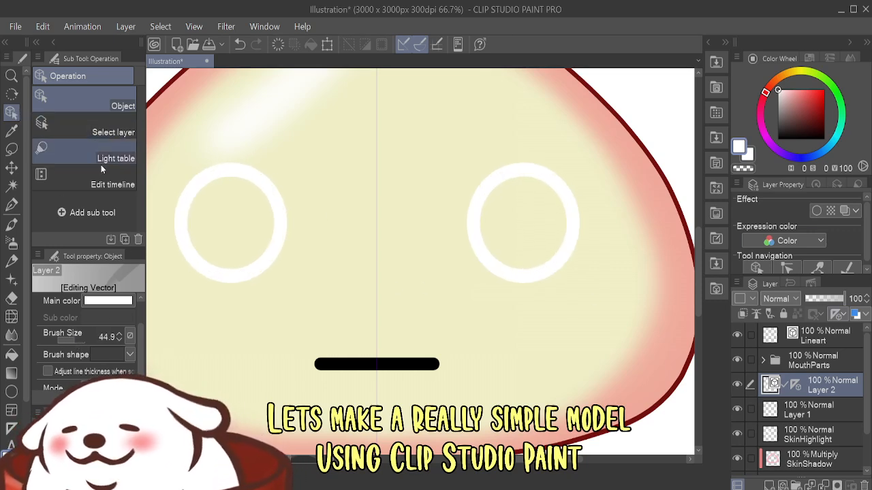
- Recolour the eye ellipses to dark red 740F0F, sampled from the body outline
{"action": "left_click", "coordinate": [111, 302]}
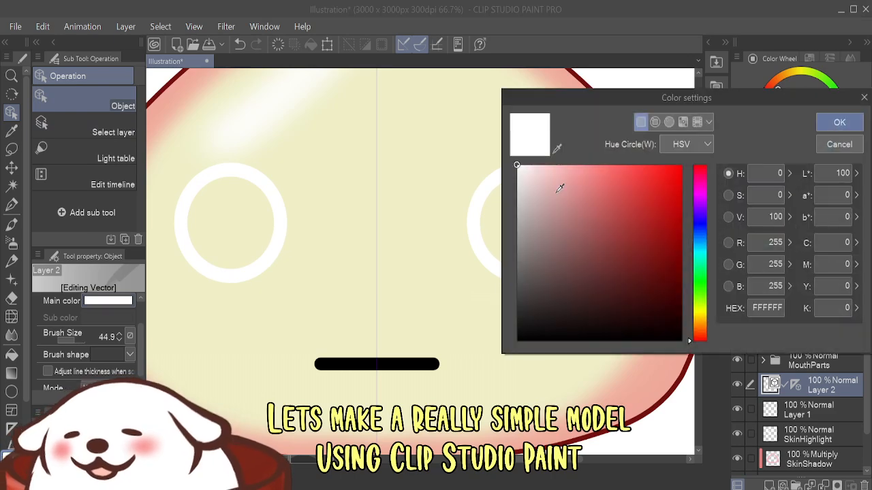
{"action": "left_click", "coordinate": [557, 149]}
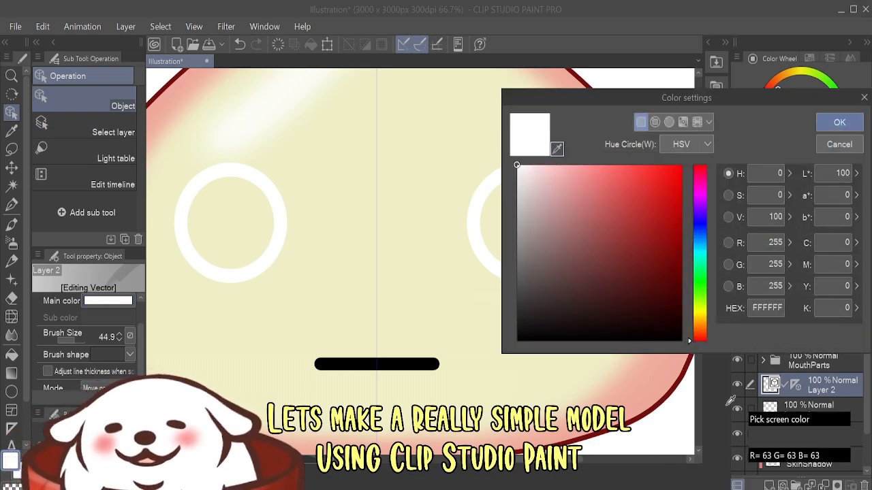
{"action": "left_click", "coordinate": [634, 414]}
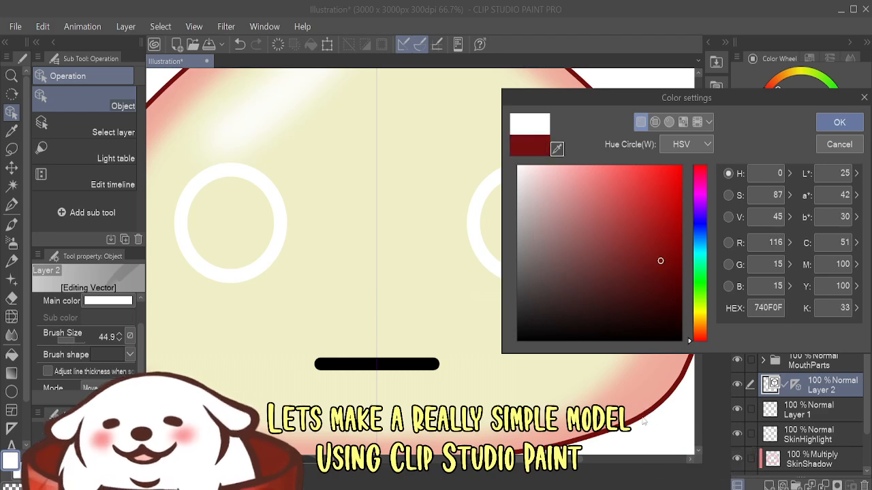
{"action": "left_click", "coordinate": [839, 122]}
{"action": "scroll", "coordinate": [511, 296], "scroll_direction": "down", "scroll_amount": 3}
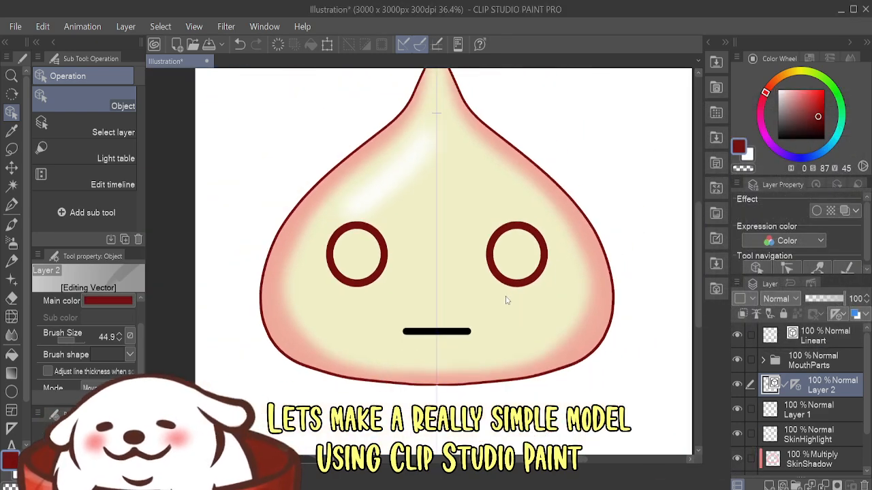
{"action": "scroll", "coordinate": [506, 296], "scroll_direction": "down", "scroll_amount": 2}
{"action": "scroll", "coordinate": [478, 286], "scroll_direction": "up", "scroll_amount": 2}
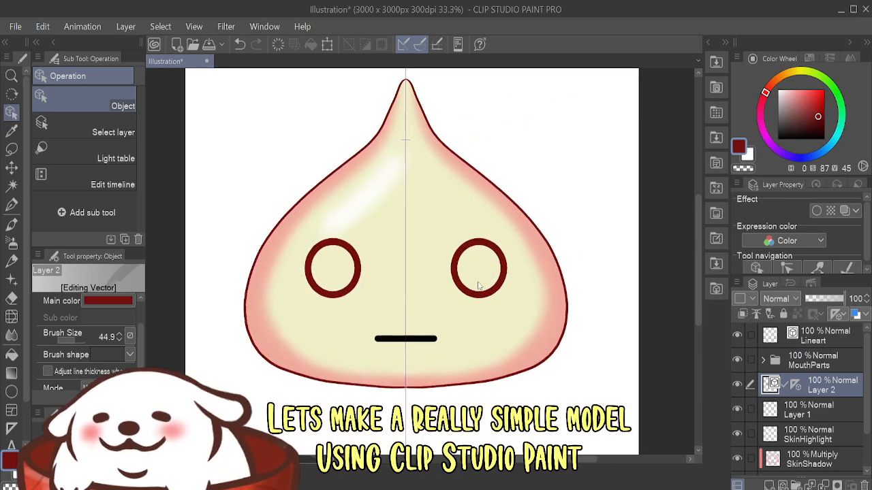
- Add a raster layer above the eye outlines and fill the inside of the right-hand eye with white
{"action": "scroll", "coordinate": [478, 286], "scroll_direction": "up", "scroll_amount": 4}
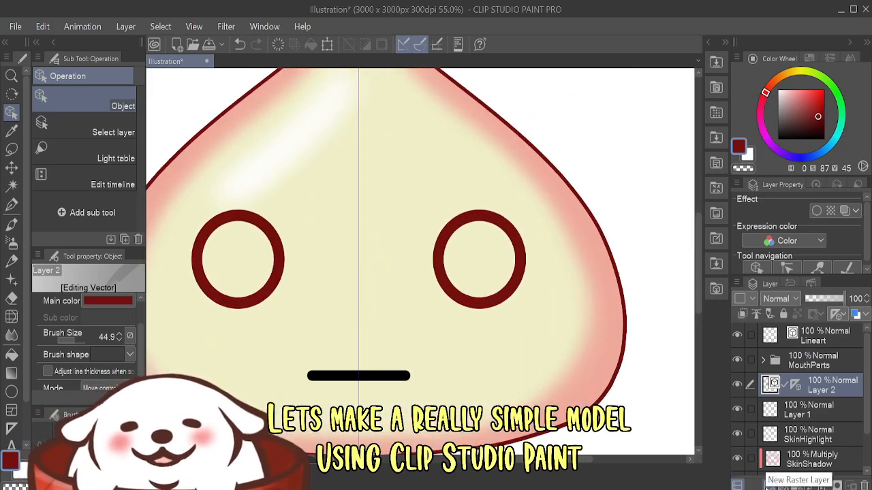
{"action": "left_click", "coordinate": [769, 484]}
{"action": "left_click", "coordinate": [11, 354]}
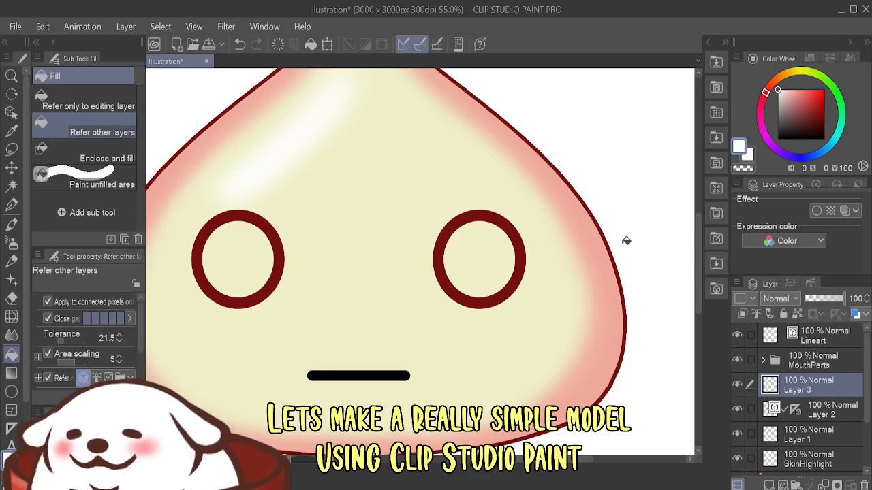
{"action": "left_click", "coordinate": [479, 252]}
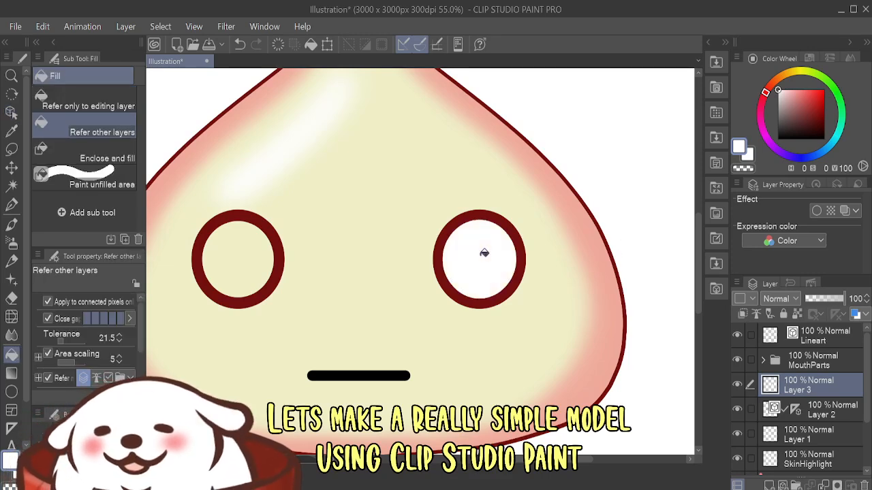
- Rename the layer holding the white eye fill to Sclera
{"action": "double_click", "coordinate": [810, 393]}
{"action": "type", "text": "Sc"}
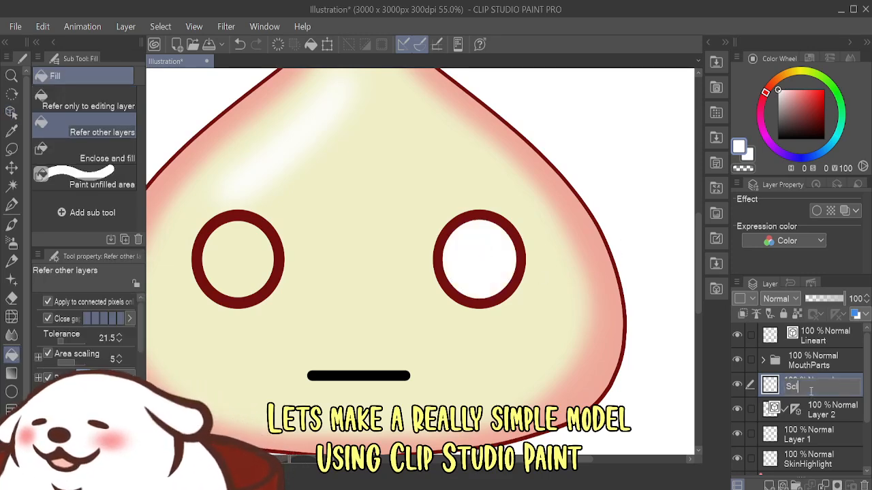
{"action": "type", "text": "lera"}
{"action": "key", "text": "Return"}
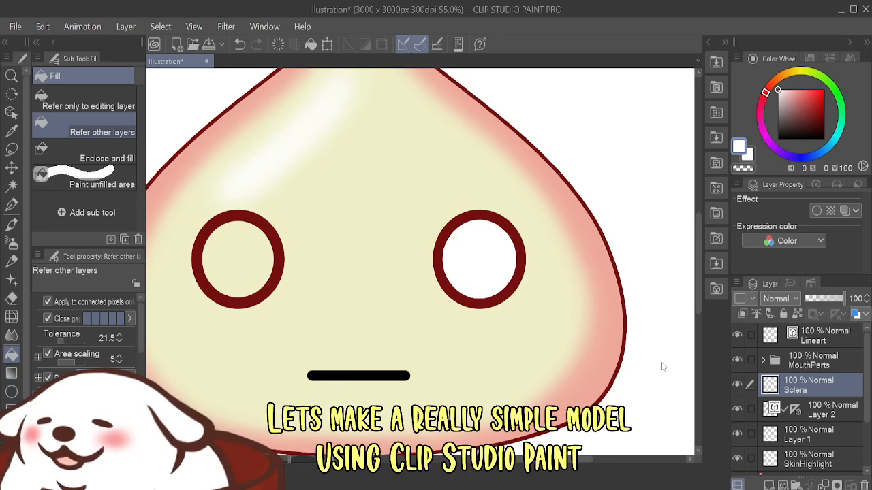
- Enlarge the white fill on the Sclera layer so it covers most of the right-hand eye's dark red outline
{"action": "key", "text": "ctrl+t"}
{"action": "left_click_drag", "start_coordinate": [514, 299], "coordinate": [520, 306]}
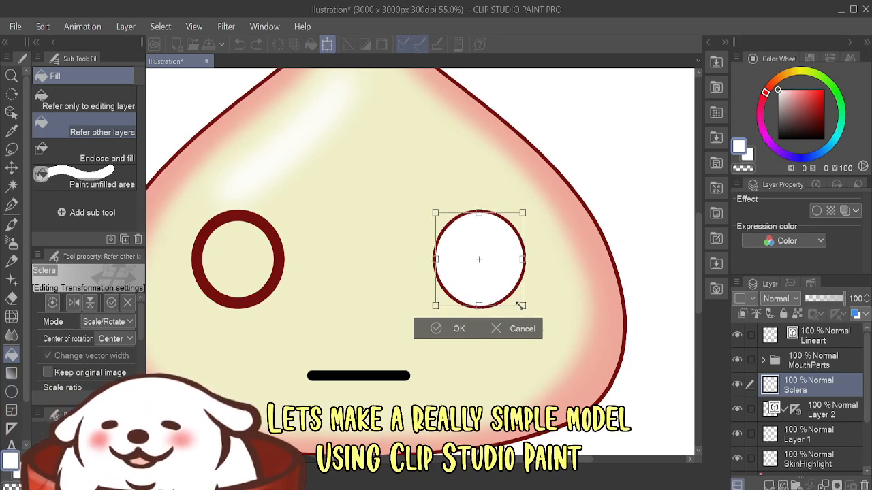
{"action": "left_click", "coordinate": [459, 330]}
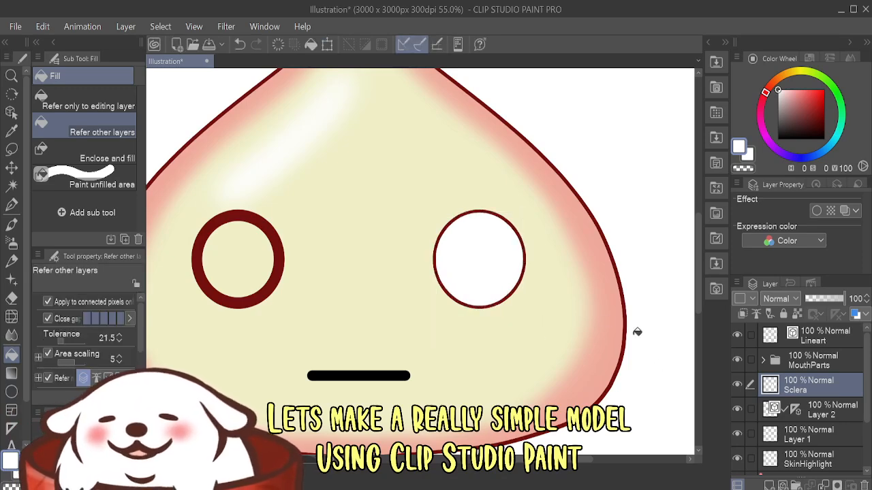
- Hide the Sclera layer and move the symmetry ruler from the eye outline layer to Layer 1
{"action": "left_click", "coordinate": [737, 384]}
{"action": "left_click", "coordinate": [803, 410]}
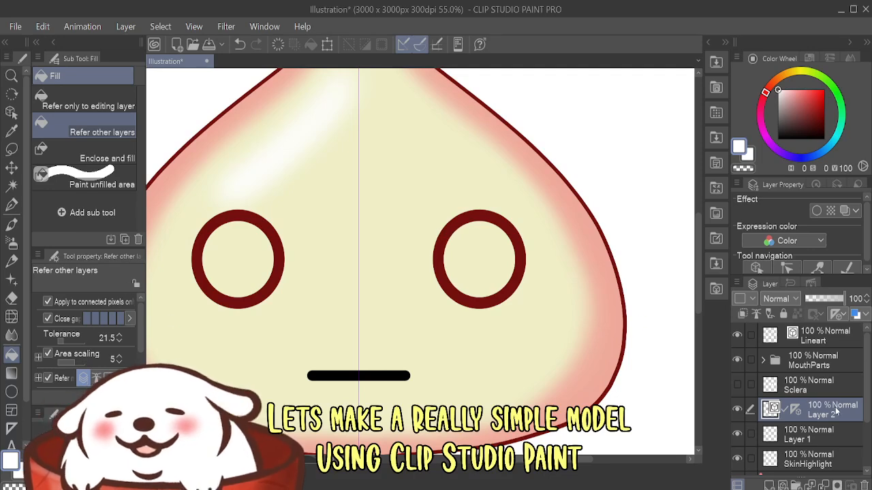
{"action": "key", "text": "ctrl+t"}
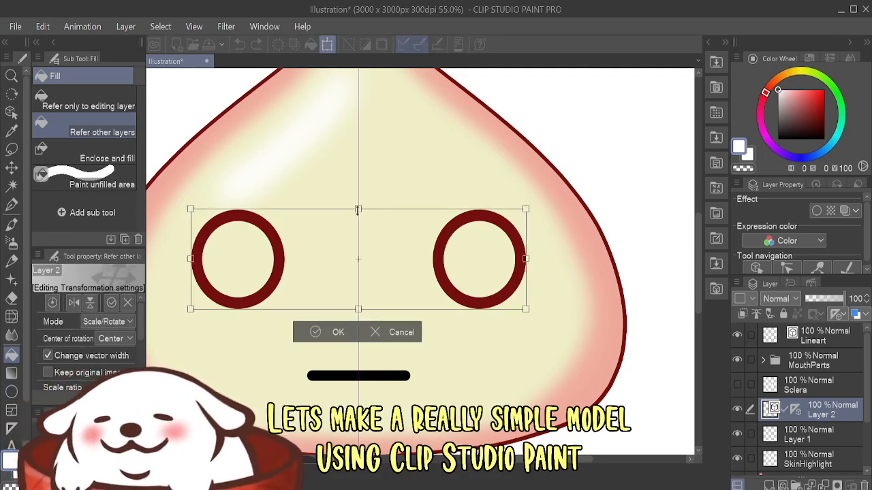
{"action": "left_click", "coordinate": [395, 332]}
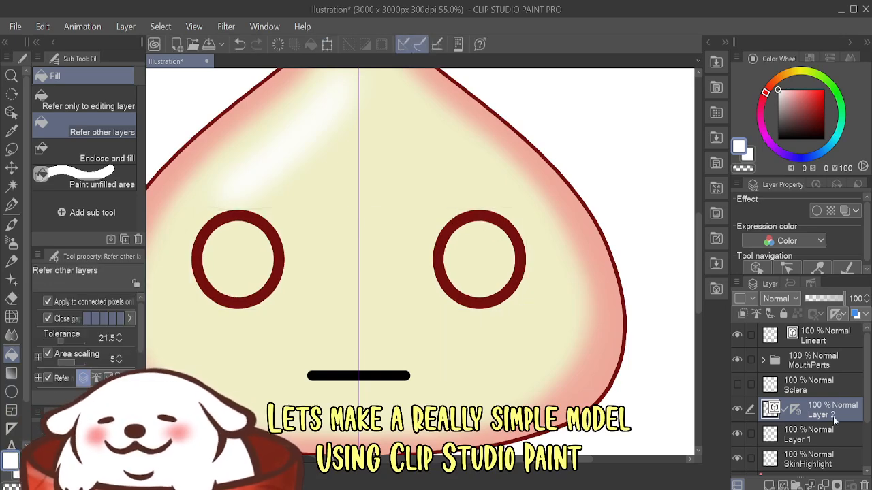
{"action": "left_click", "coordinate": [789, 409]}
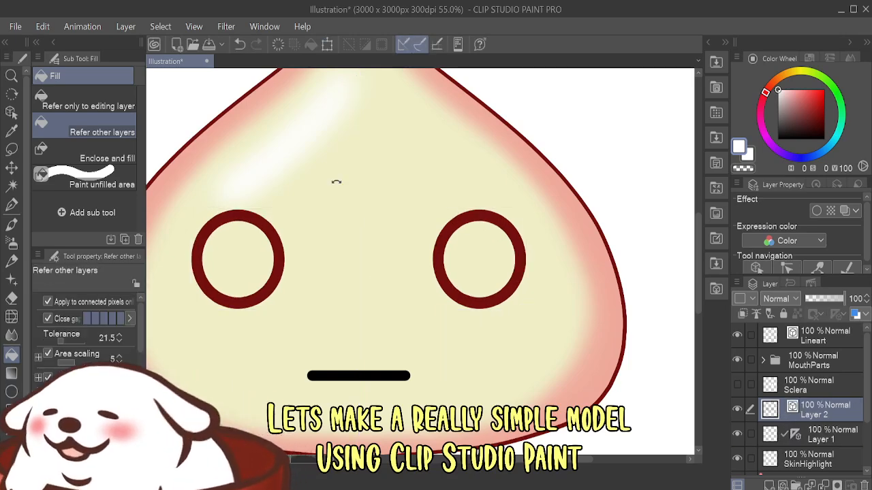
- Try to squash both vector eye outlines vertically into thin flat ellipses
{"action": "key", "text": "ctrl+t"}
{"action": "left_click_drag", "start_coordinate": [358, 208], "coordinate": [359, 296]}
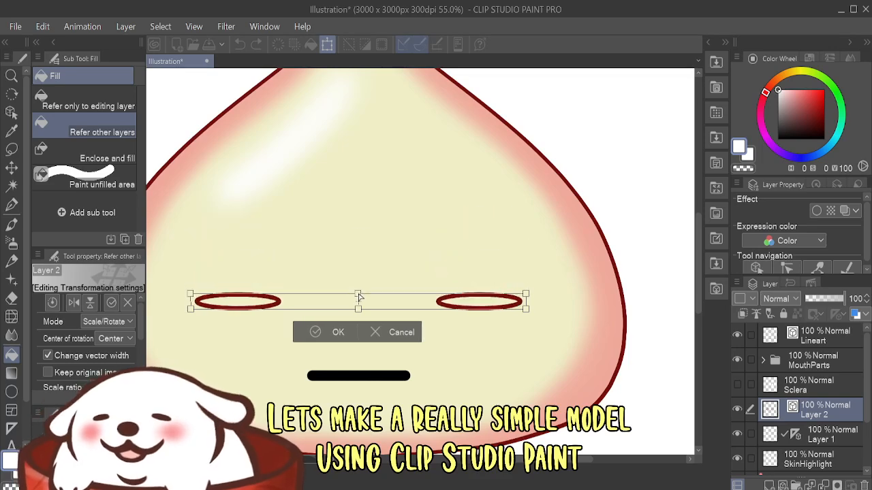
{"action": "scroll", "coordinate": [480, 308], "scroll_direction": "up", "scroll_amount": 5}
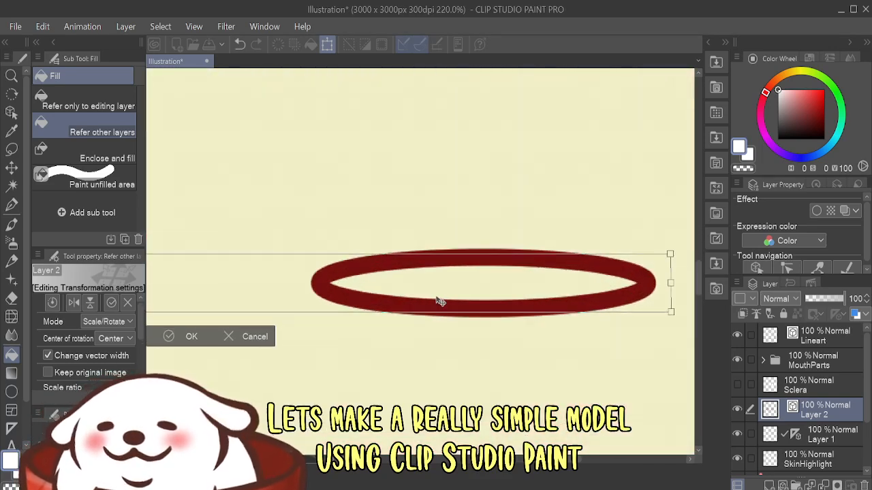
{"action": "key", "text": "ctrl+z"}
{"action": "scroll", "coordinate": [510, 302], "scroll_direction": "down", "scroll_amount": 5}
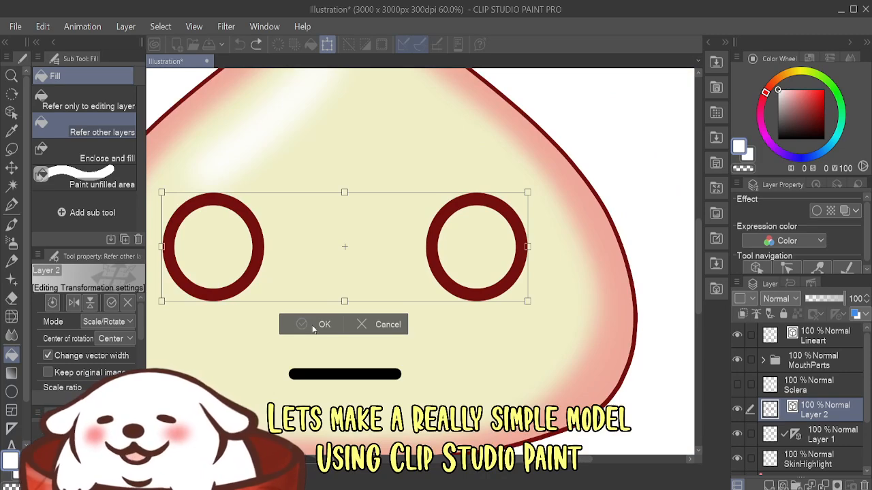
{"action": "left_click", "coordinate": [315, 325]}
- Add a raster layer below the eye outlines and fill both eyes with the dark red sampled from the outline
{"action": "left_click", "coordinate": [252, 270], "text": "alt"}
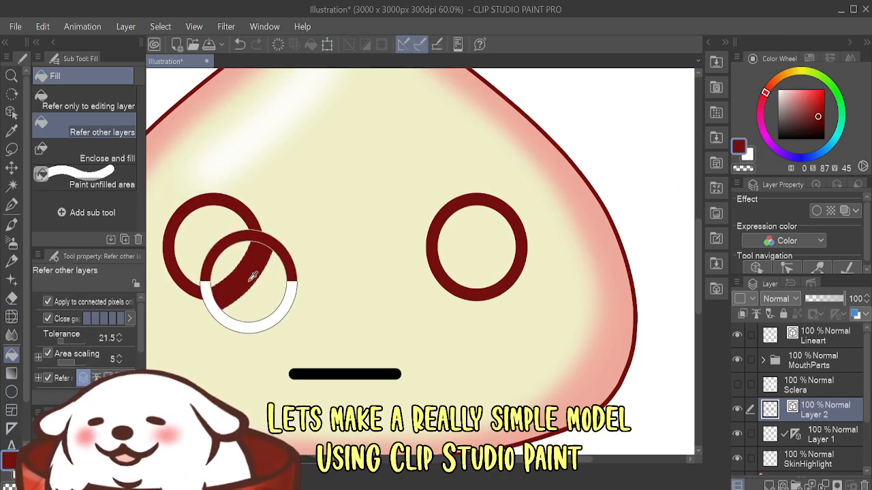
{"action": "left_click", "coordinate": [819, 442]}
{"action": "left_click", "coordinate": [769, 485]}
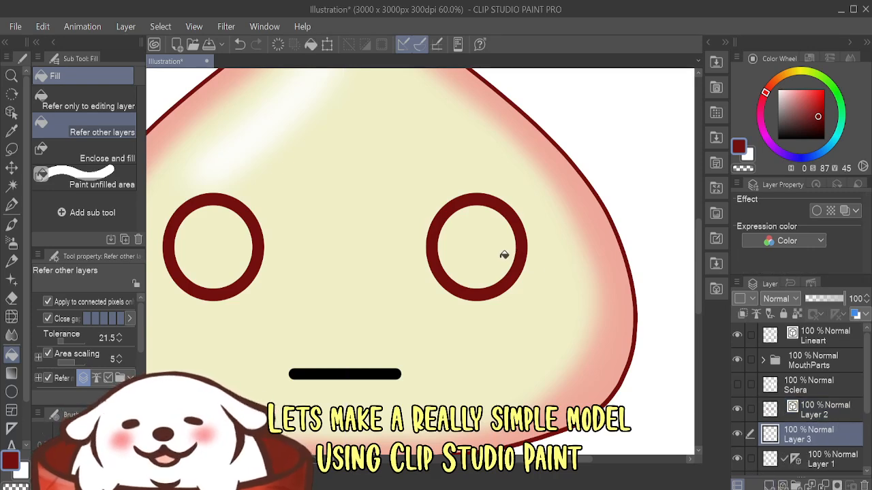
{"action": "left_click", "coordinate": [504, 255]}
{"action": "left_click", "coordinate": [232, 252]}
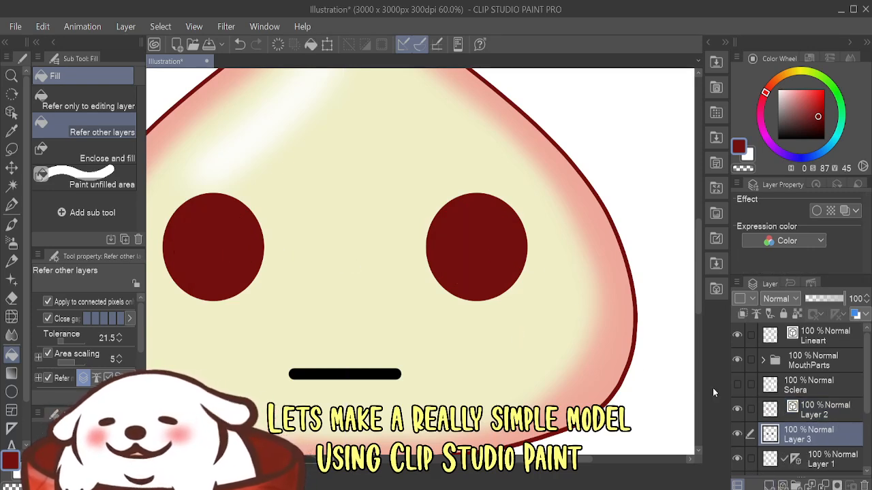
- Merge the eye outline layer with the dark red fill layer and rename the merged layer EyeLine
{"action": "left_click", "coordinate": [829, 414]}
{"action": "left_click", "coordinate": [817, 434], "text": "shift"}
{"action": "key", "text": "shift+alt+e"}
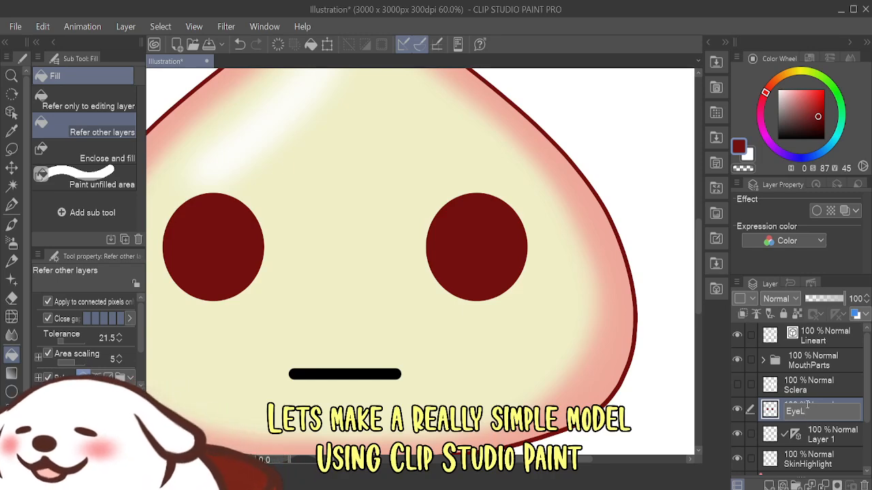
{"action": "left_click", "coordinate": [807, 404]}
{"action": "type", "text": "EyeLine"}
{"action": "key", "text": "Return"}
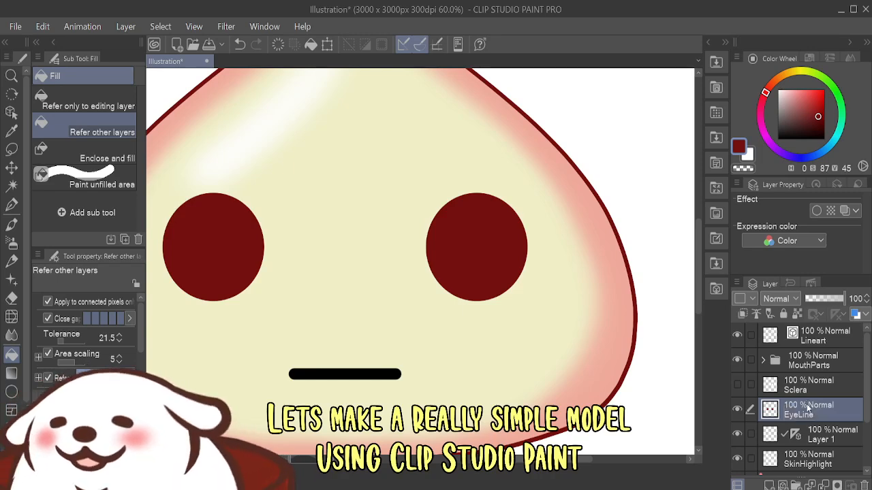
- Show the Sclera layer and, on a new raster layer above EyeLine, stamp a dark red pupil with the G-pen at brush size 250
{"action": "left_click", "coordinate": [737, 387]}
{"action": "left_click", "coordinate": [799, 386]}
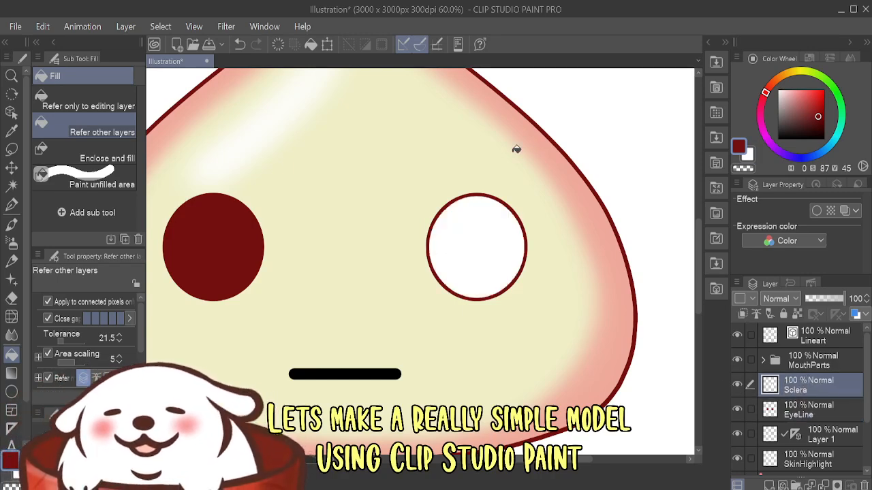
{"action": "scroll", "coordinate": [520, 210], "scroll_direction": "up", "scroll_amount": 2}
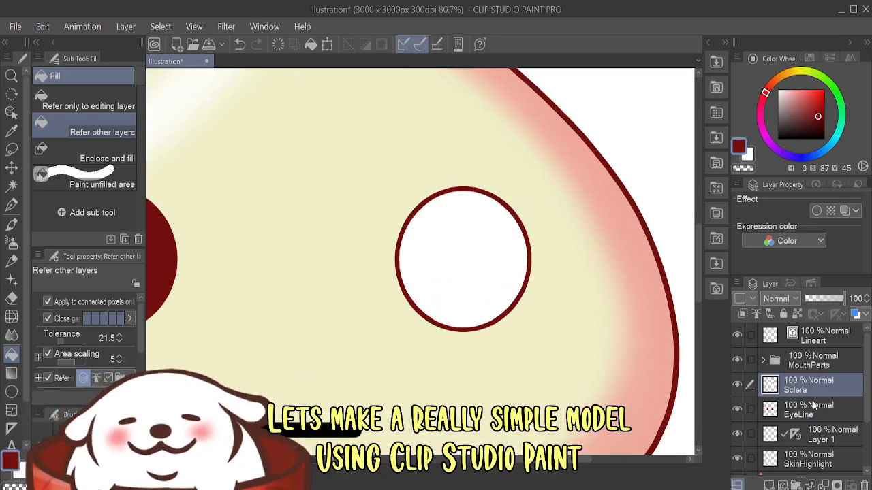
{"action": "left_click", "coordinate": [811, 409]}
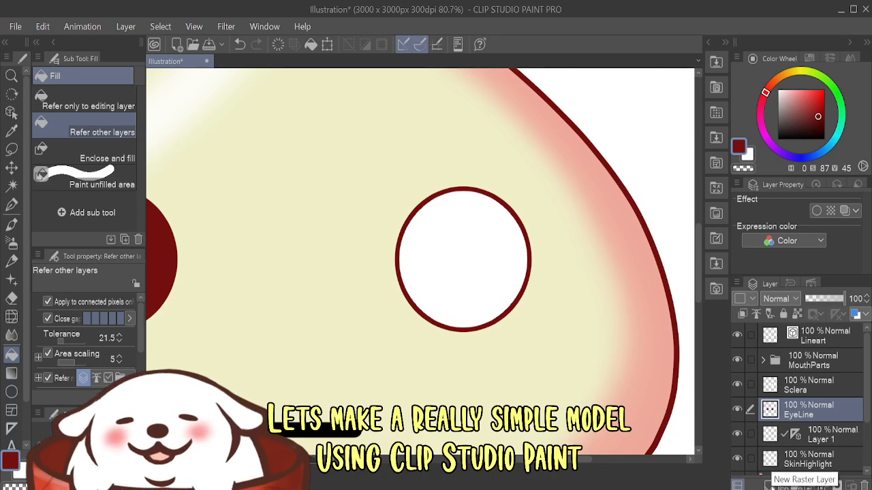
{"action": "left_click", "coordinate": [769, 485]}
{"action": "left_click", "coordinate": [12, 204]}
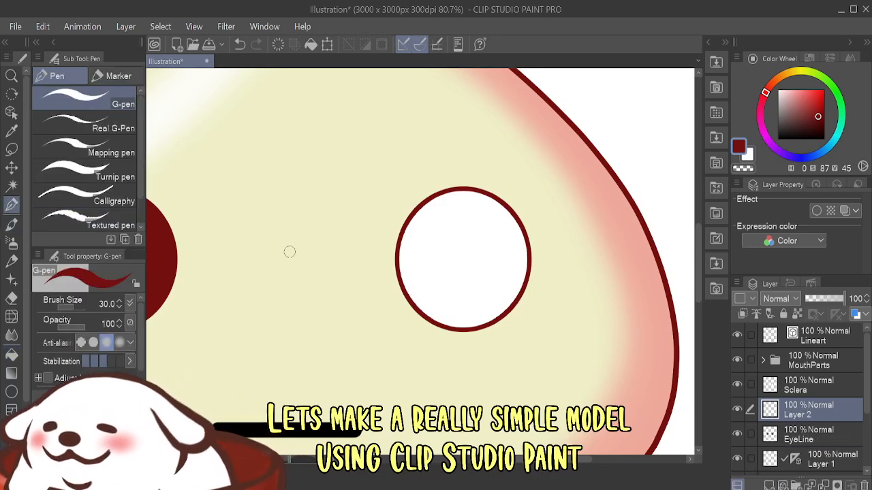
{"action": "key", "text": "bracketright"}
{"action": "key", "text": "bracketright"}
{"action": "key", "text": "bracketright"}
{"action": "key", "text": "bracketright"}
{"action": "key", "text": "bracketright"}
{"action": "key", "text": "bracketright"}
{"action": "key", "text": "bracketright"}
{"action": "key", "text": "bracketright"}
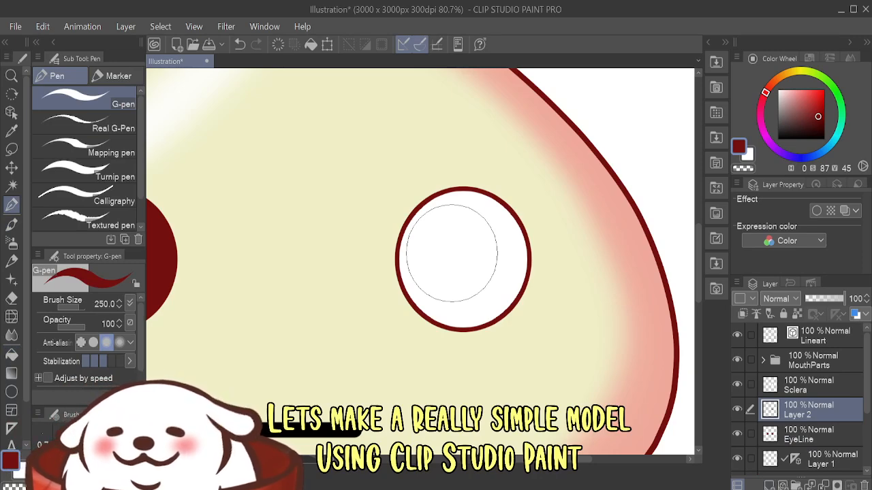
- Move the pupil's layer above Sclera and rename it Pupil
{"action": "left_click_drag", "start_coordinate": [797, 421], "coordinate": [802, 389]}
{"action": "double_click", "coordinate": [802, 388]}
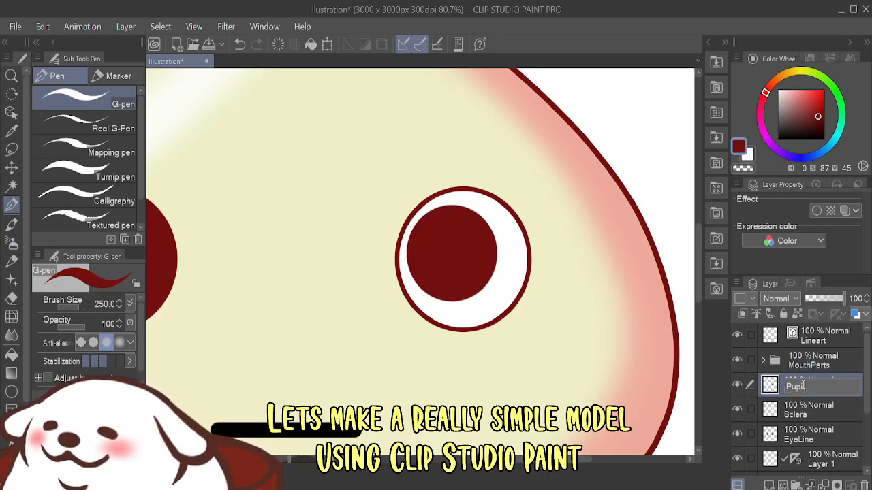
{"action": "key", "text": "Return"}
- On a new raster layer above Pupil, paint a large white highlight at brush size 70 and a small one at the pupil's lower right
{"action": "left_click", "coordinate": [770, 485]}
{"action": "left_click", "coordinate": [502, 287], "text": "alt"}
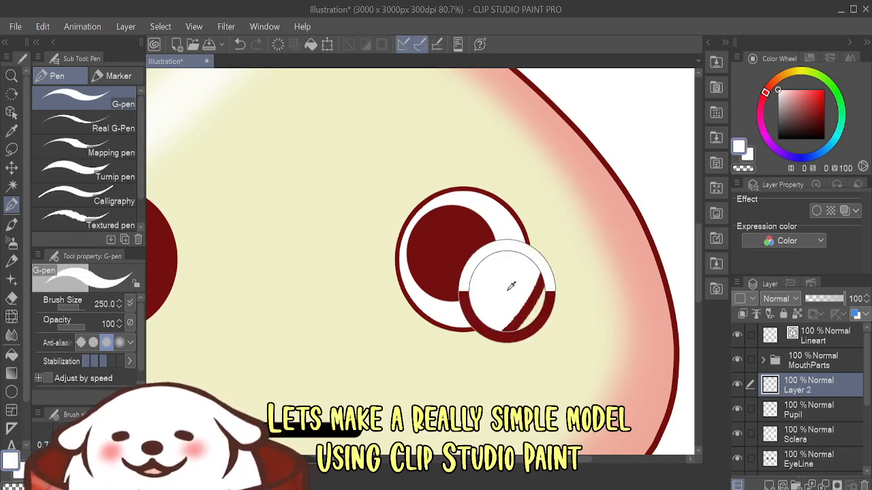
{"action": "key", "text": "["}
{"action": "key", "text": "["}
{"action": "key", "text": "bracketleft"}
{"action": "key", "text": "bracketleft"}
{"action": "key", "text": "bracketleft"}
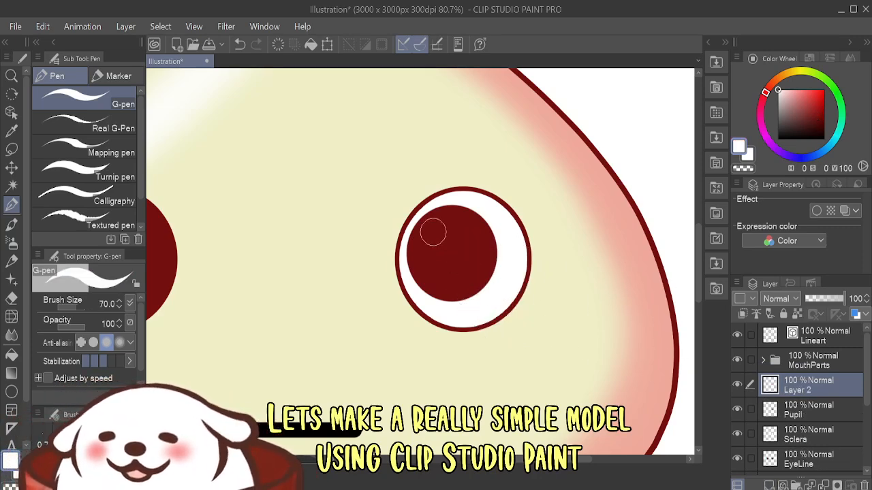
{"action": "left_click_drag", "start_coordinate": [429, 239], "coordinate": [436, 232]}
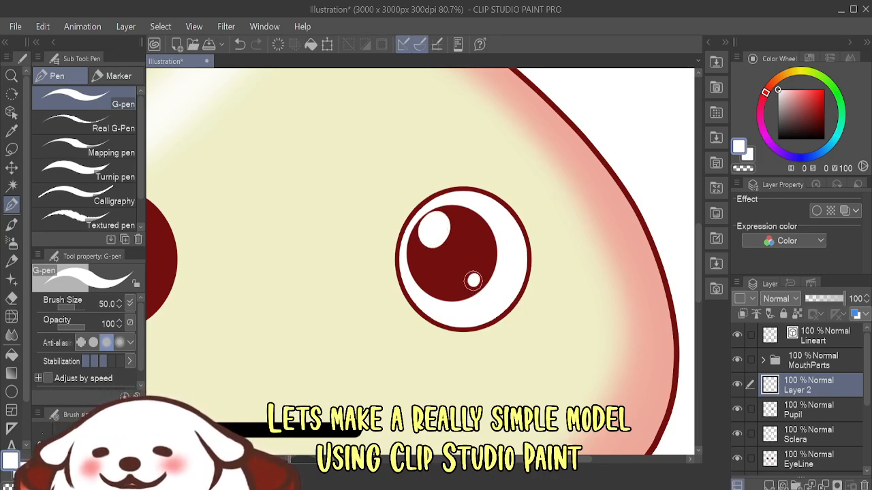
- Rename the layer holding the white pupil highlights to Highlight
{"action": "double_click", "coordinate": [808, 389]}
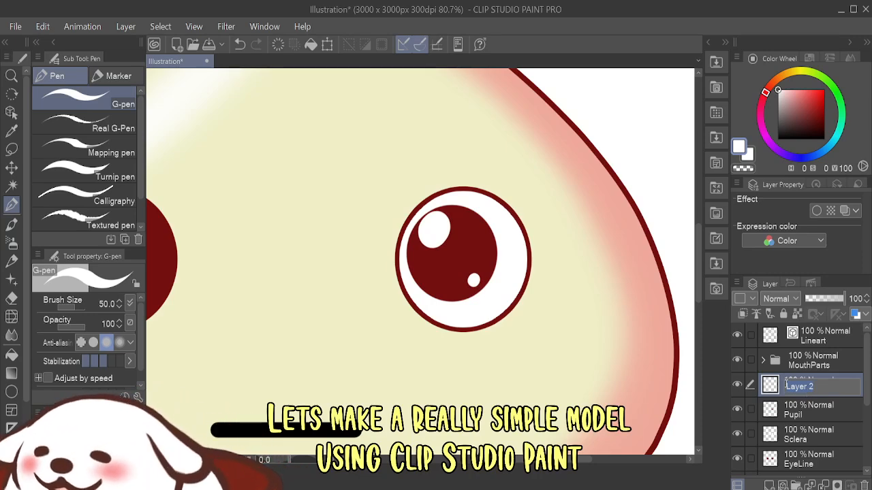
{"action": "type", "text": "Highlight"}
{"action": "key", "text": "Return"}
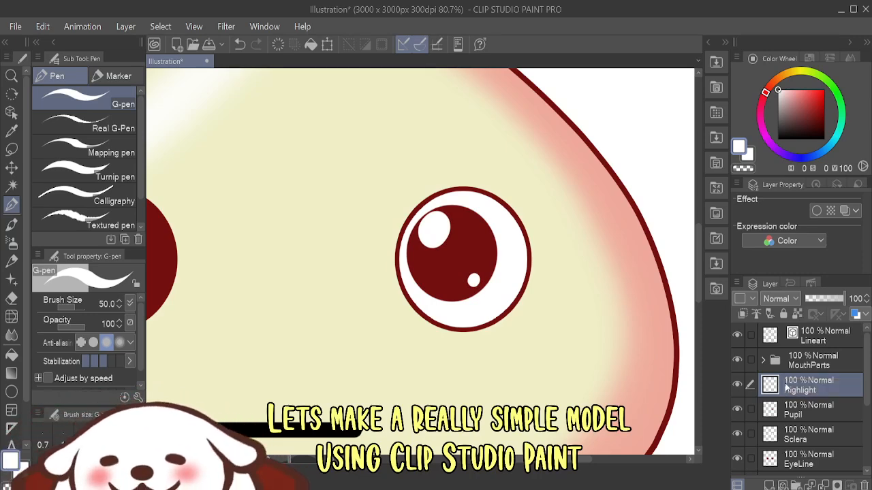
- Group the Highlight, Pupil, Sclera and EyeLine layers in a new folder below MouthParts and collapse it
{"action": "key", "text": "ctrl+minus"}
{"action": "key", "text": "ctrl+minus"}
{"action": "left_click", "coordinate": [825, 418]}
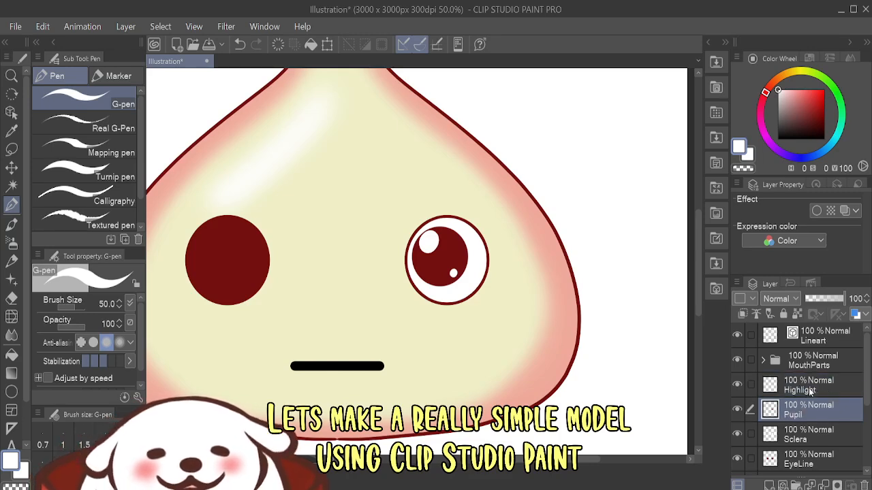
{"action": "left_click", "coordinate": [809, 388], "text": "ctrl"}
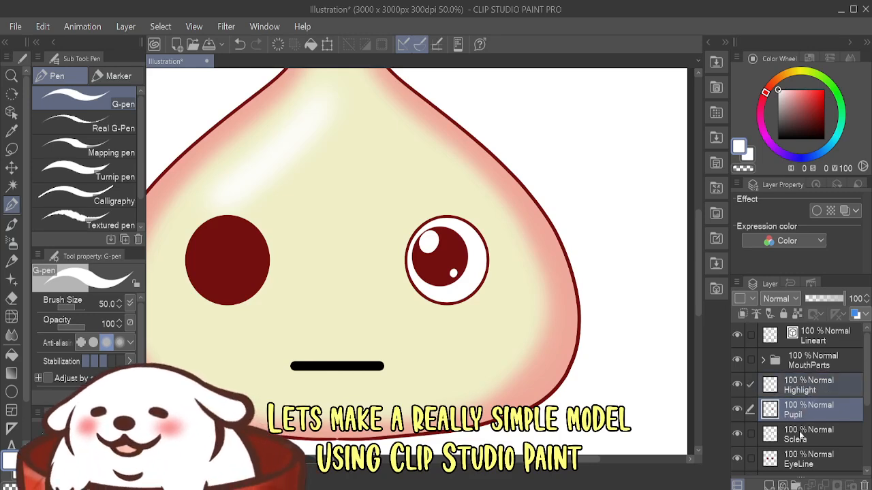
{"action": "left_click", "coordinate": [803, 439]}
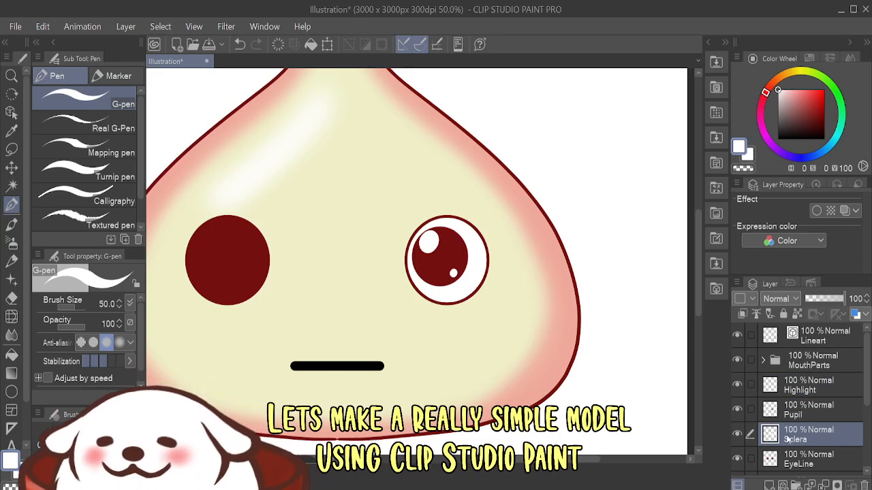
{"action": "left_click", "coordinate": [817, 391]}
{"action": "left_click", "coordinate": [795, 484]}
{"action": "left_click", "coordinate": [819, 411]}
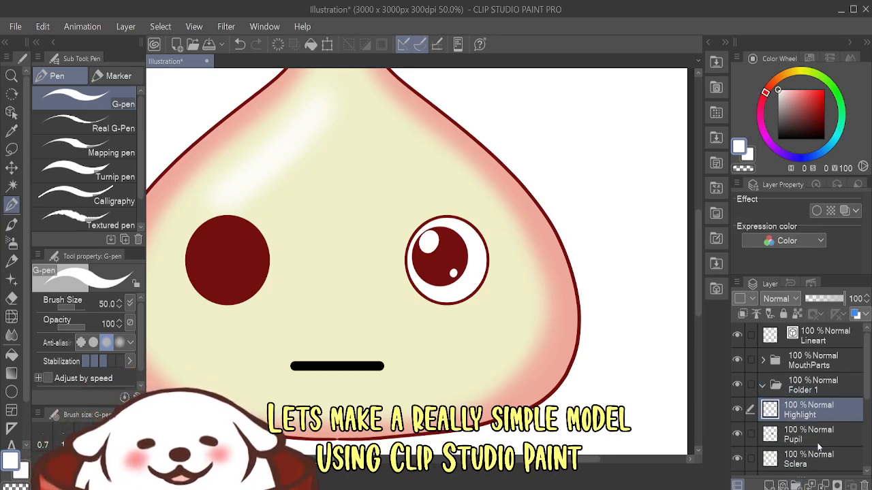
{"action": "left_click", "coordinate": [815, 452], "text": "shift"}
{"action": "left_click_drag", "start_coordinate": [867, 398], "coordinate": [867, 414]}
{"action": "left_click", "coordinate": [781, 352]}
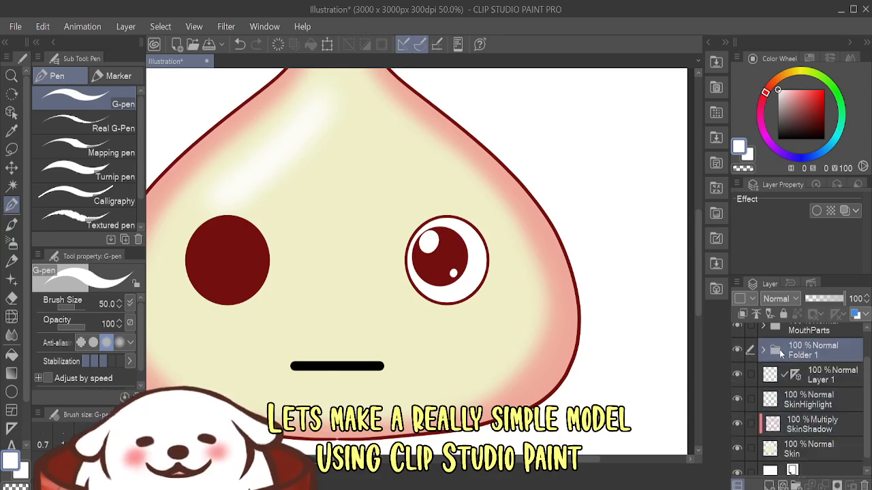
- Duplicate the eye layer folder and expand the copy, leaving the original folder hidden
{"action": "right_click", "coordinate": [810, 354]}
{"action": "left_click", "coordinate": [765, 110]}
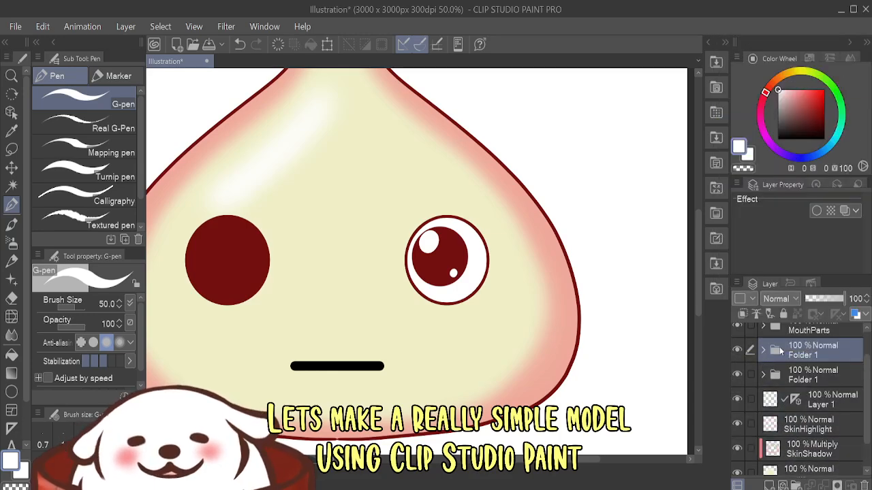
{"action": "left_click", "coordinate": [763, 351]}
{"action": "left_click", "coordinate": [821, 451]}
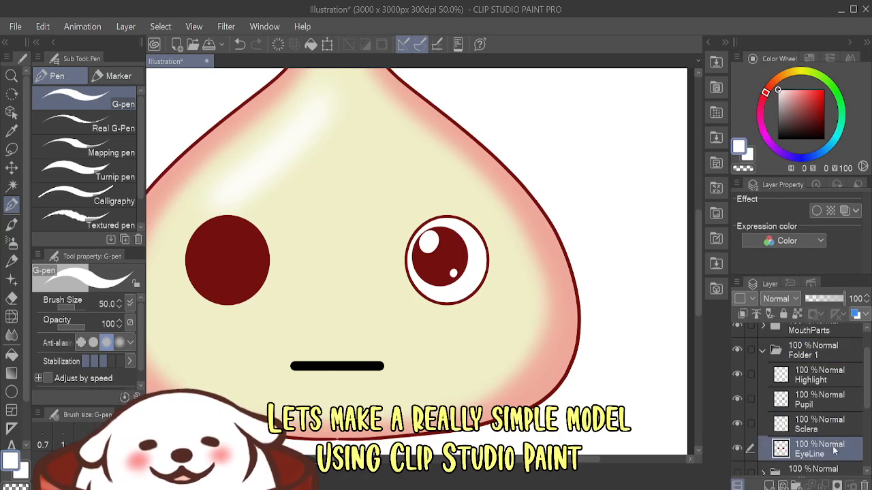
- Squash the Sclera layer in the copied eye folder vertically into a thin sliver along the eye's bottom edge
{"action": "left_click", "coordinate": [830, 429]}
{"action": "scroll", "coordinate": [479, 273], "scroll_direction": "up", "scroll_amount": 2}
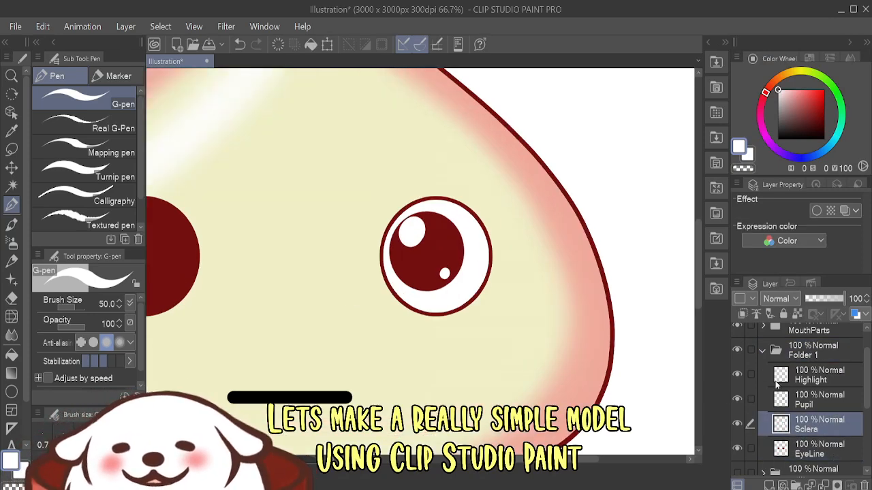
{"action": "key", "text": "ctrl+t"}
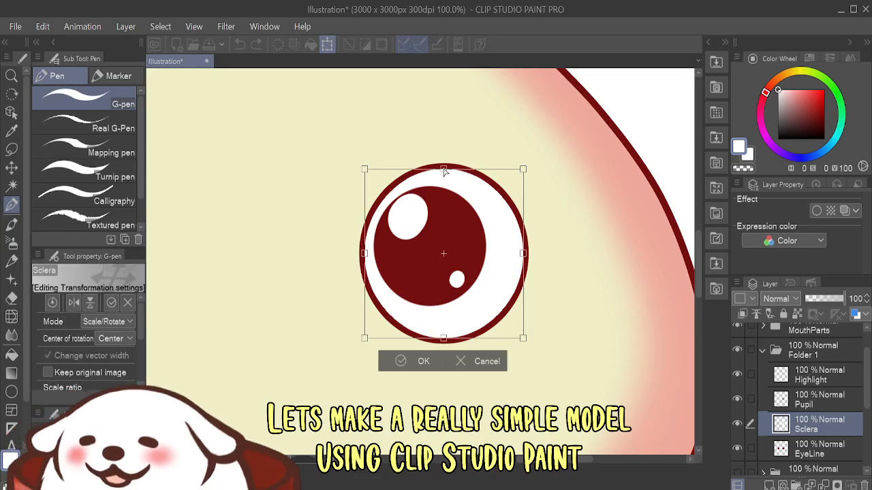
{"action": "left_click_drag", "start_coordinate": [443, 166], "coordinate": [450, 329]}
{"action": "left_click", "coordinate": [424, 362]}
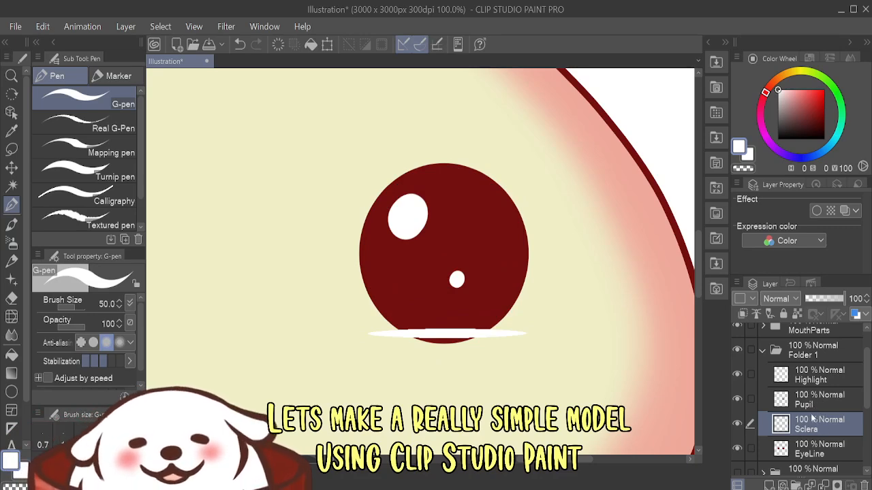
- Clip the Highlight and Pupil layers of the copied eye folder to the squashed Sclera layer below
{"action": "left_click", "coordinate": [818, 401]}
{"action": "left_click", "coordinate": [823, 378], "text": "ctrl"}
{"action": "left_click", "coordinate": [755, 314]}
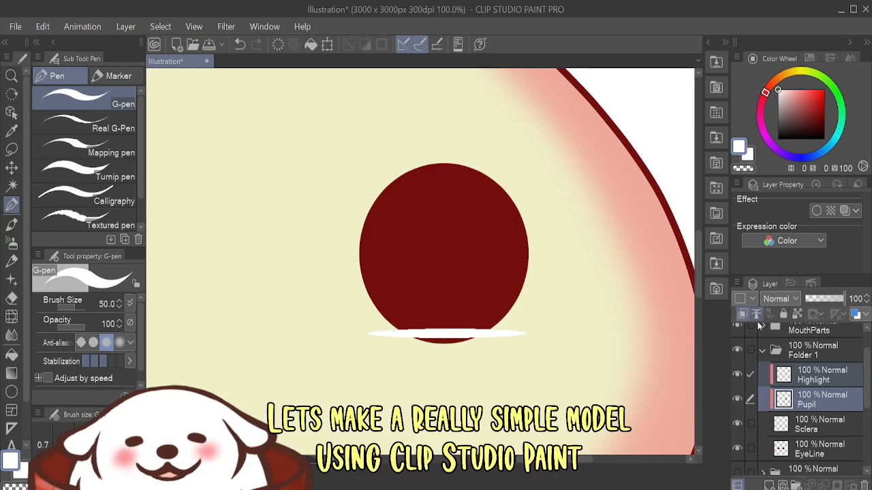
- Squash the EyeLine layer in the copied eye folder vertically into a thin ellipse around the flattened sclera
{"action": "left_click", "coordinate": [815, 452]}
{"action": "key", "text": "ctrl+t"}
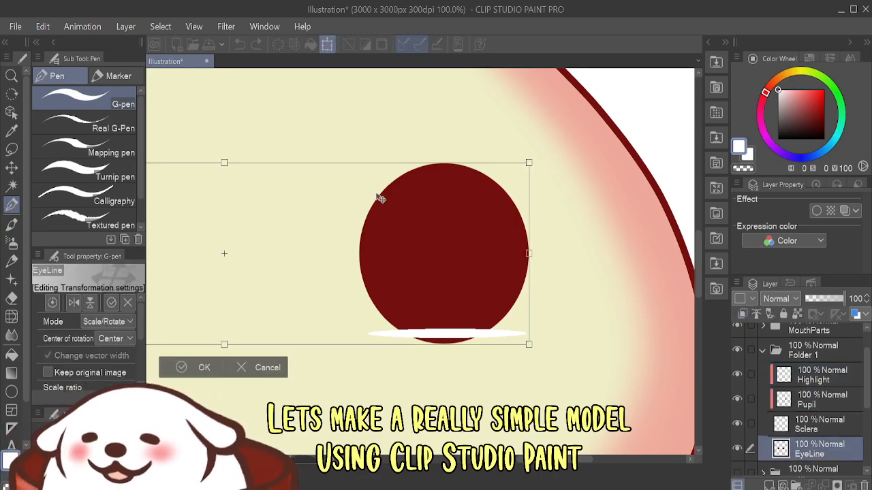
{"action": "left_click_drag", "start_coordinate": [224, 163], "coordinate": [233, 321]}
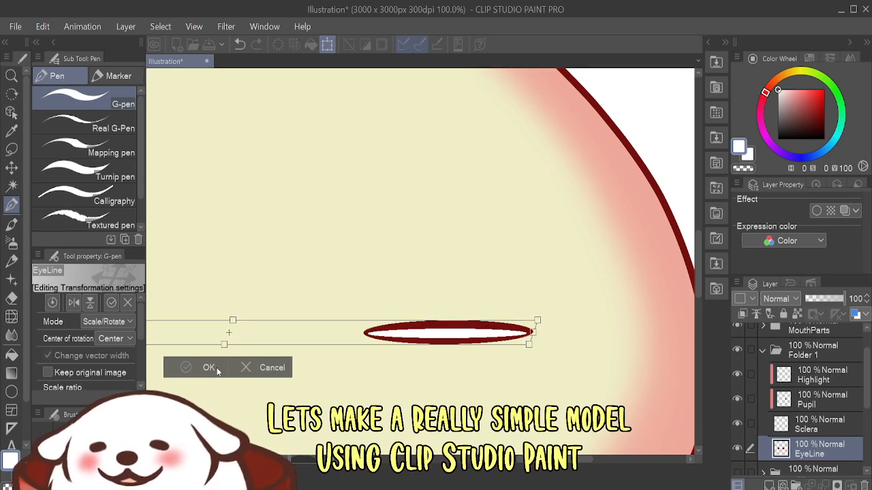
{"action": "left_click", "coordinate": [208, 367]}
{"action": "key", "text": "ctrl+minus"}
{"action": "key", "text": "ctrl+minus"}
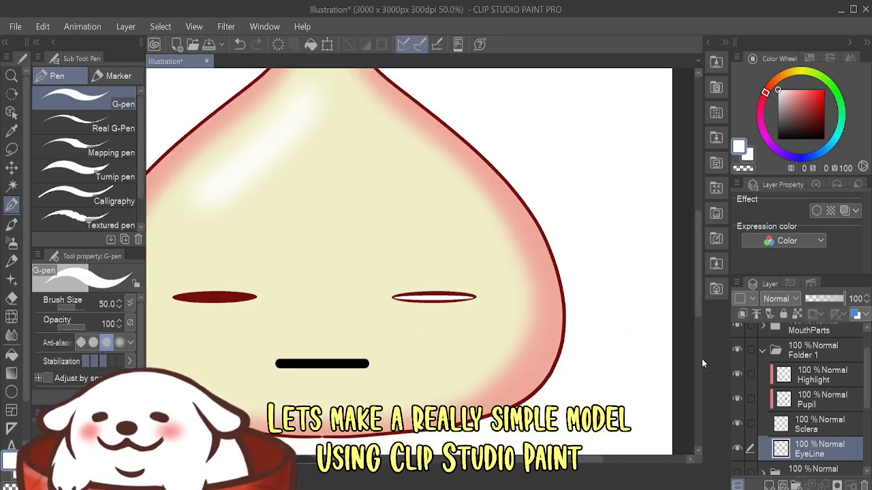
- Move the Sclera layer below EyeLine in the copied eye folder and collapse the folder
{"action": "left_click", "coordinate": [812, 428]}
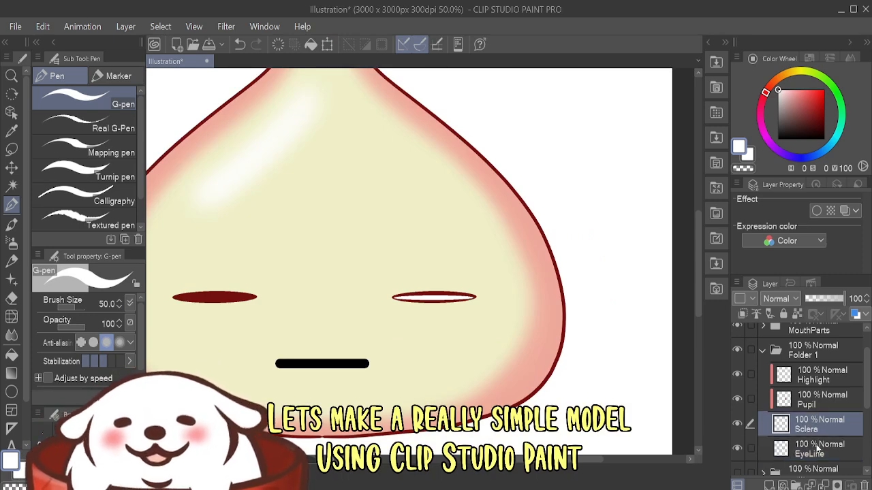
{"action": "left_click", "coordinate": [815, 446]}
{"action": "left_click", "coordinate": [818, 424]}
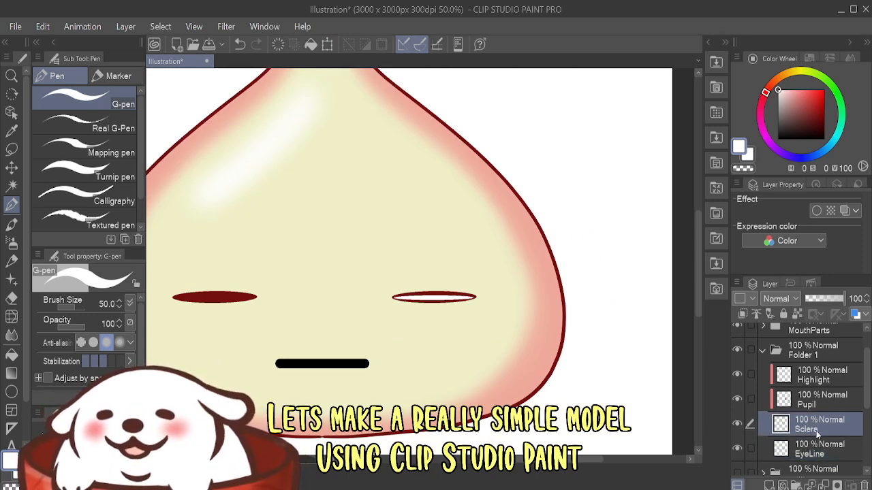
{"action": "left_click_drag", "start_coordinate": [818, 433], "coordinate": [815, 453]}
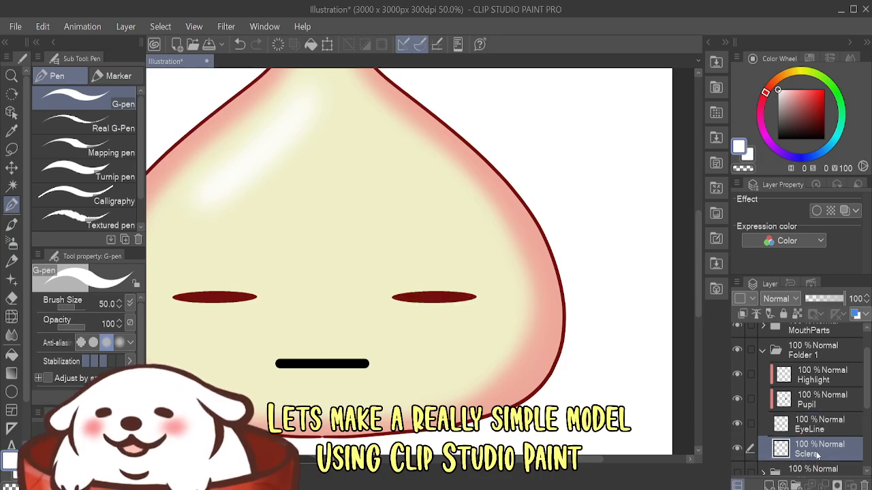
{"action": "left_click", "coordinate": [764, 349]}
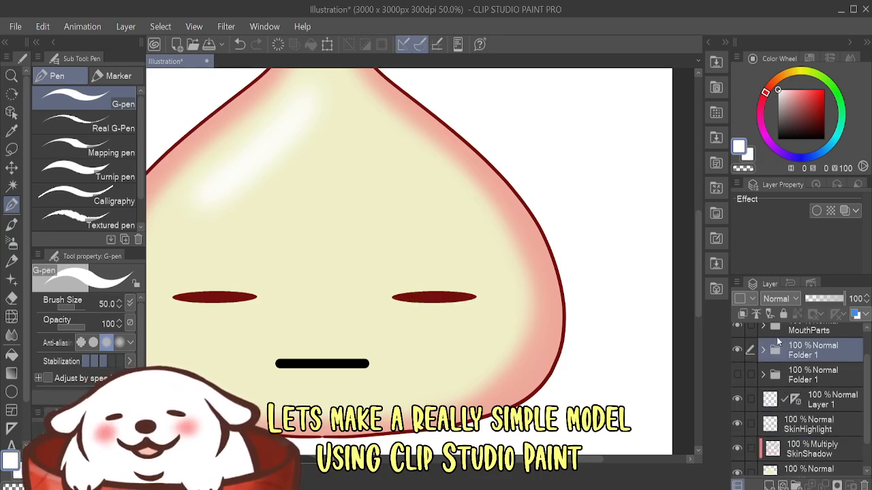
- Compare the open and closed eyes by alternately showing and hiding the two eye folders
{"action": "left_click", "coordinate": [738, 372]}
{"action": "left_click", "coordinate": [740, 354]}
{"action": "left_click", "coordinate": [740, 355]}
{"action": "left_click", "coordinate": [737, 374]}
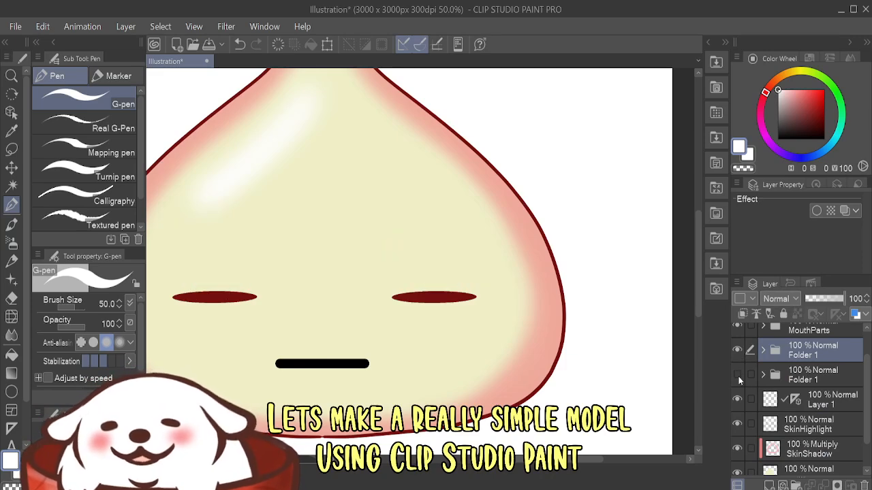
{"action": "left_click", "coordinate": [737, 350]}
{"action": "left_click", "coordinate": [736, 356]}
{"action": "left_click", "coordinate": [737, 357]}
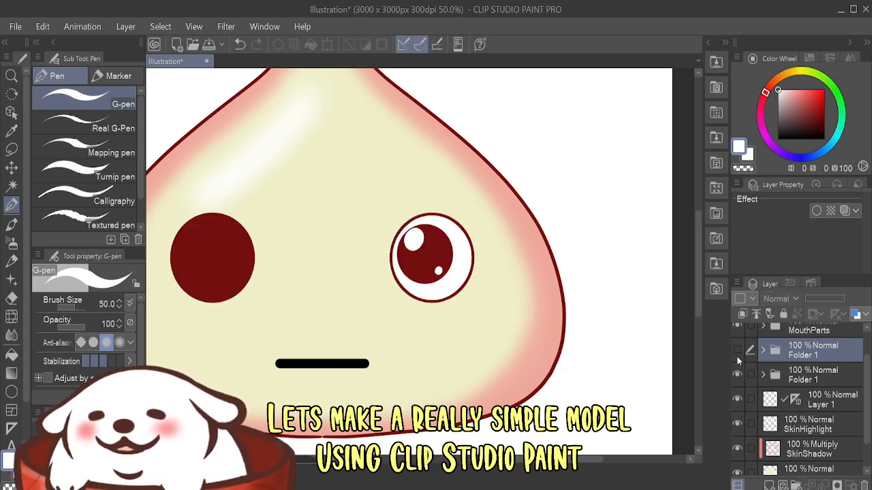
{"action": "left_click", "coordinate": [736, 373]}
{"action": "left_click", "coordinate": [738, 352]}
{"action": "left_click", "coordinate": [737, 374]}
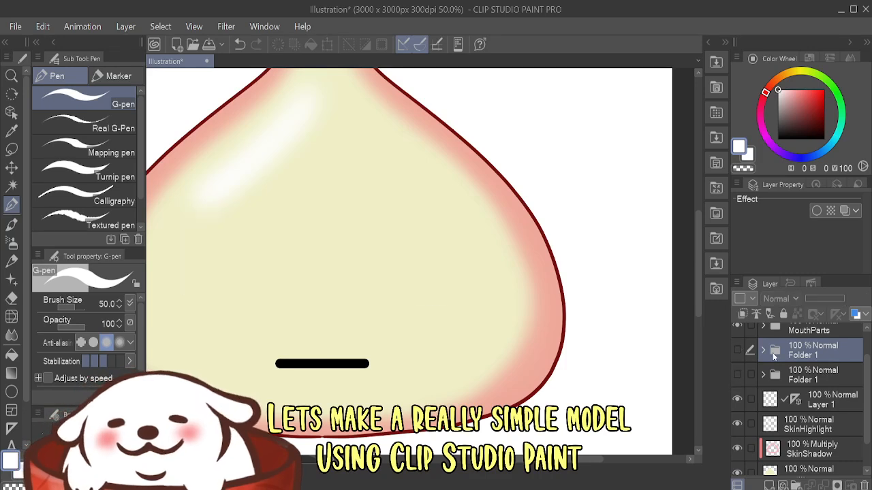
{"action": "left_click", "coordinate": [737, 351]}
{"action": "left_click", "coordinate": [737, 373]}
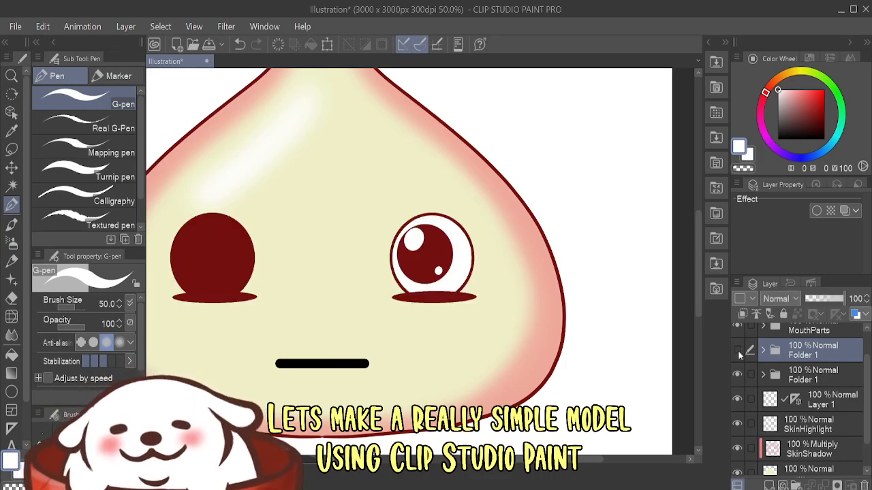
- Delete the flattened closed-eye folder and keep the open-eye folder visible
{"action": "left_click", "coordinate": [737, 351]}
{"action": "left_click", "coordinate": [738, 352]}
{"action": "key", "text": "Delete"}
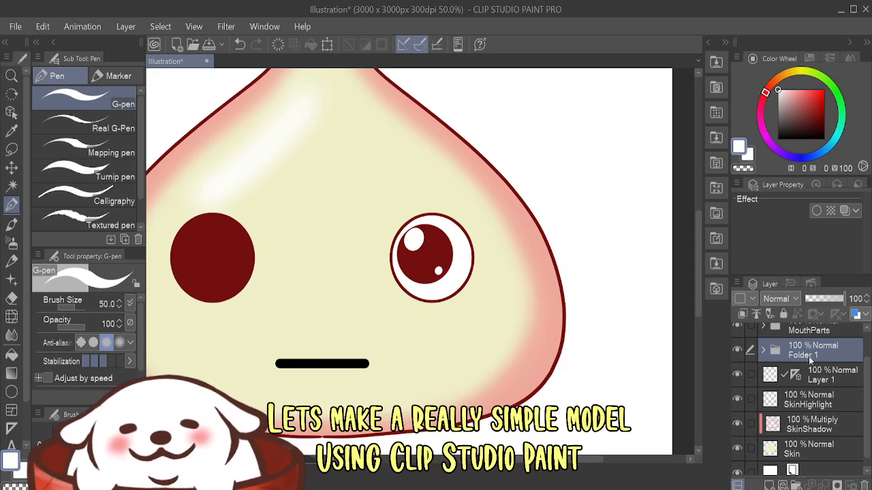
- Lasso the solid dark red eye on the face's left side, clear it from the eye folder, and deselect
{"action": "key", "text": "m"}
{"action": "key", "text": "ctrl+minus"}
{"action": "key", "text": "ctrl+minus"}
{"action": "left_click", "coordinate": [738, 351]}
{"action": "left_click", "coordinate": [738, 352]}
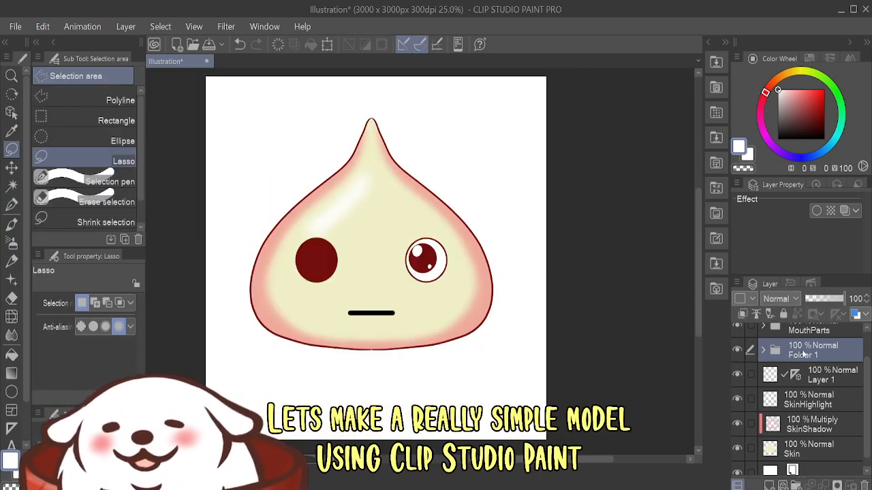
{"action": "mouse_move", "coordinate": [372, 217]}
{"action": "left_mouse_down"}
{"action": "mouse_move", "coordinate": [320, 170]}
{"action": "mouse_move", "coordinate": [371, 216]}
{"action": "left_mouse_up"}
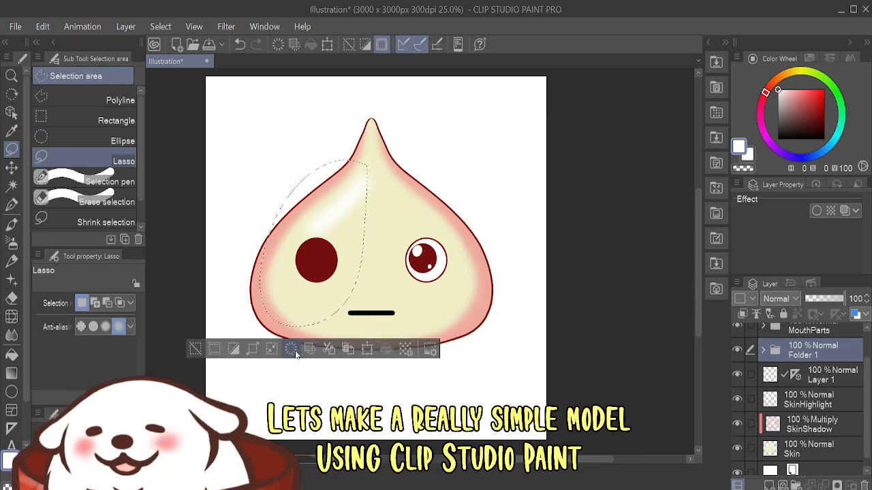
{"action": "left_click", "coordinate": [291, 350]}
{"action": "key", "text": "ctrl+d"}
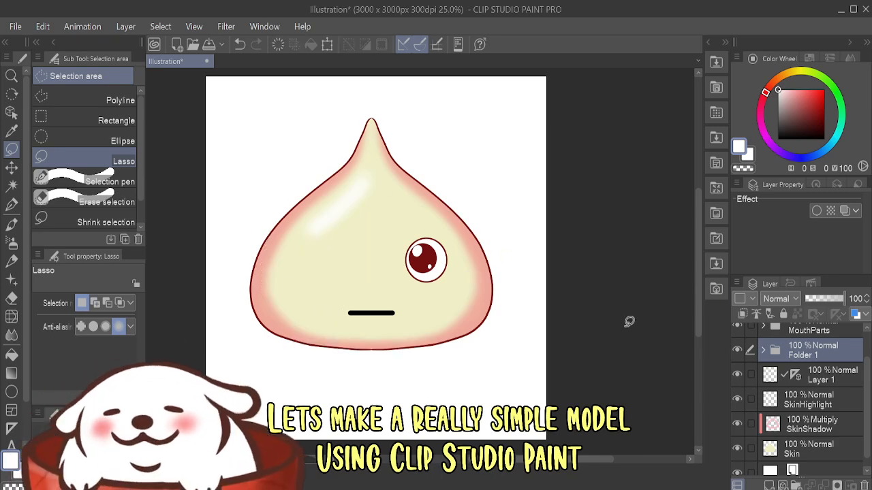
- Expand the MouthParts folder and delete its LowerLipLine and LowerLipSkin layers
{"action": "scroll", "coordinate": [432, 238], "scroll_direction": "up", "scroll_amount": 3}
{"action": "scroll", "coordinate": [516, 259], "scroll_direction": "down", "scroll_amount": 3}
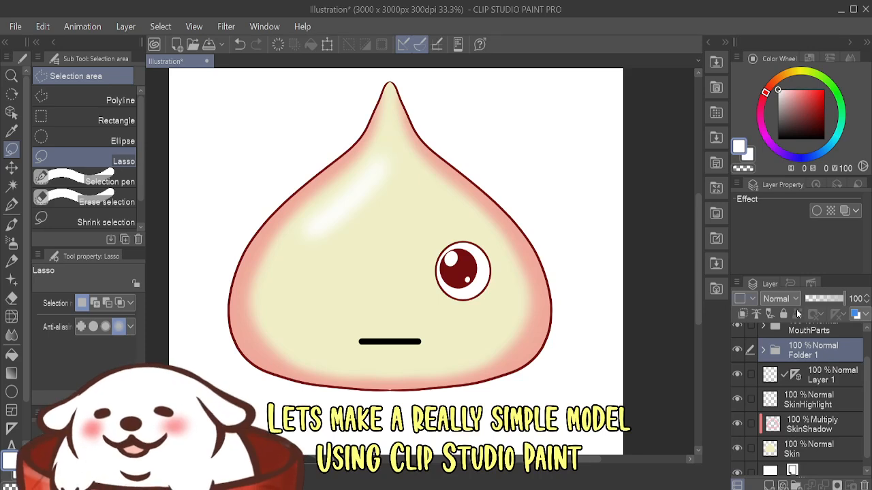
{"action": "scroll", "coordinate": [801, 395], "scroll_direction": "up", "scroll_amount": 1}
{"action": "left_click", "coordinate": [763, 356]}
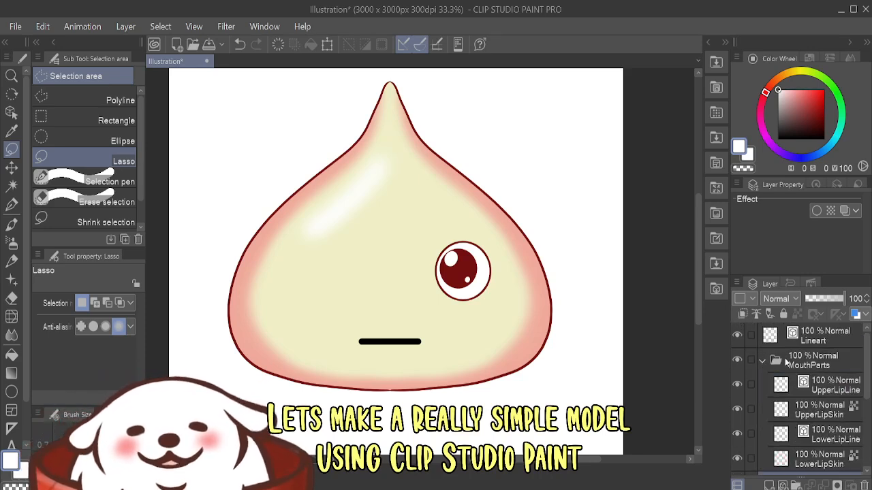
{"action": "left_click", "coordinate": [824, 385]}
{"action": "left_click", "coordinate": [12, 113]}
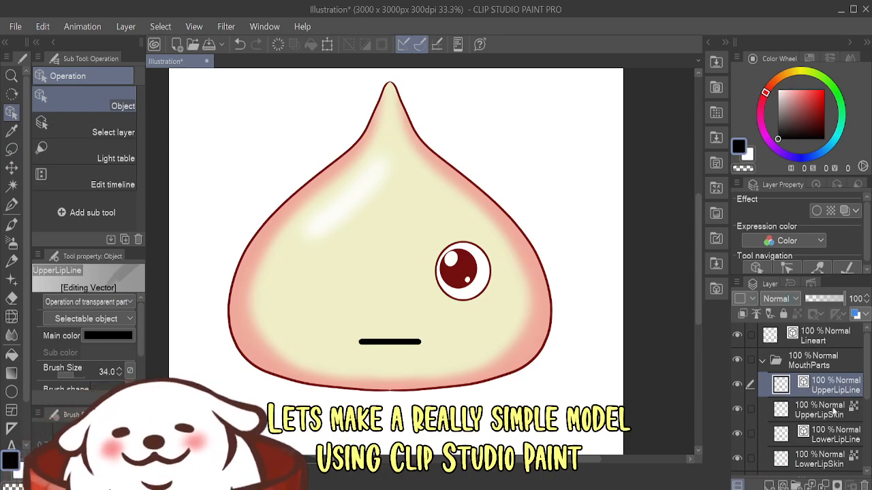
{"action": "left_click", "coordinate": [826, 434]}
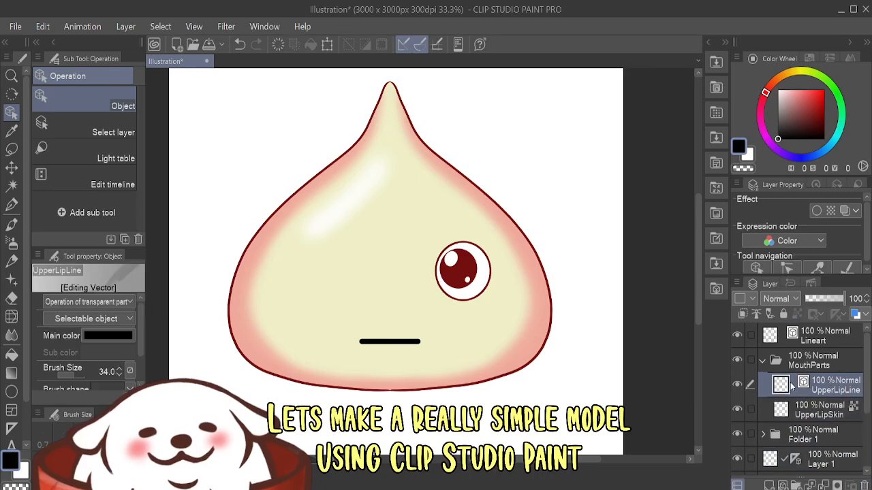
- Set the UpperLipLine stroke's brush size to 14.1 and its main color to dark red (H 0, S 87, V 45)
{"action": "mouse_move", "coordinate": [71, 378]}
{"action": "left_mouse_down"}
{"action": "mouse_move", "coordinate": [63, 376]}
{"action": "mouse_move", "coordinate": [71, 378]}
{"action": "left_mouse_up"}
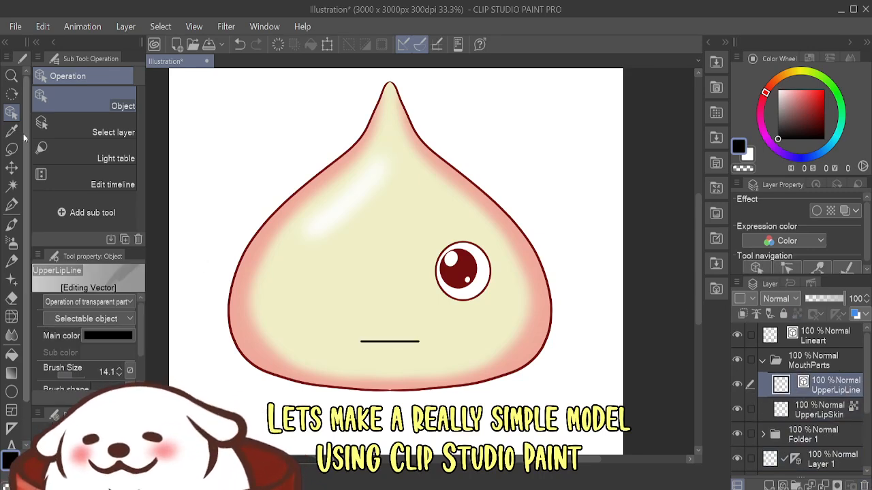
{"action": "left_click", "coordinate": [117, 336]}
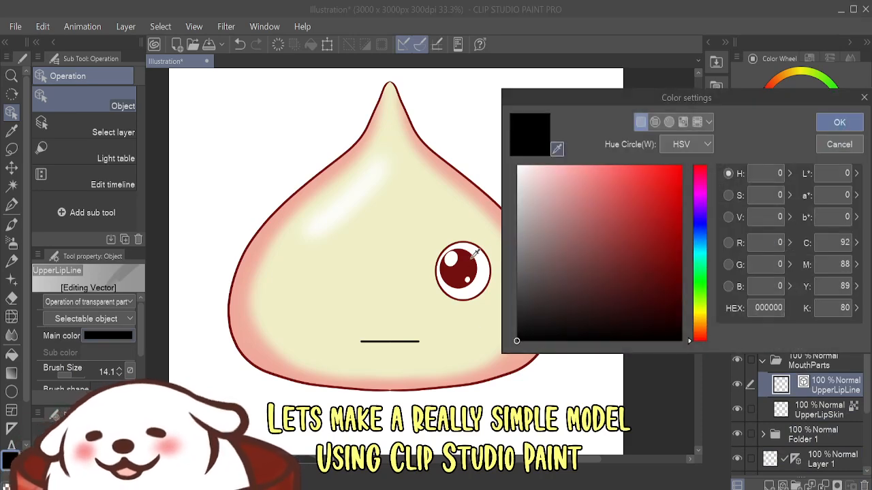
{"action": "left_click", "coordinate": [660, 261]}
{"action": "left_click", "coordinate": [837, 123]}
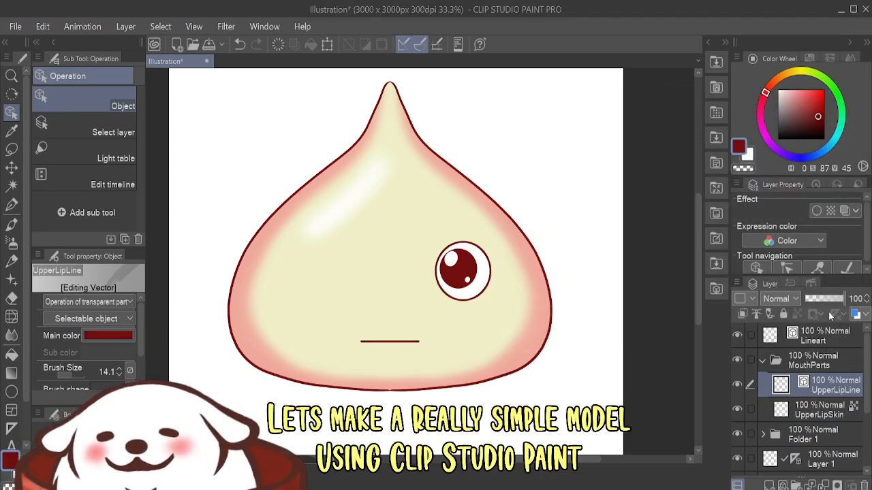
- Select the outline of the UpperLipSkin shape and move the selected area up slightly against the mouth line
{"action": "left_click", "coordinate": [780, 411], "text": "ctrl"}
{"action": "scroll", "coordinate": [402, 347], "scroll_direction": "up", "scroll_amount": 4}
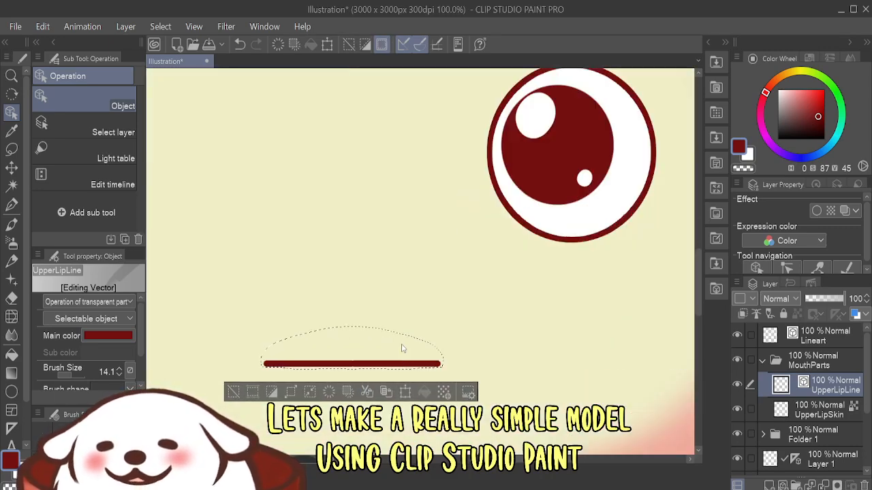
{"action": "left_click", "coordinate": [12, 167]}
{"action": "left_click_drag", "start_coordinate": [389, 353], "coordinate": [388, 327]}
{"action": "left_click", "coordinate": [822, 411]}
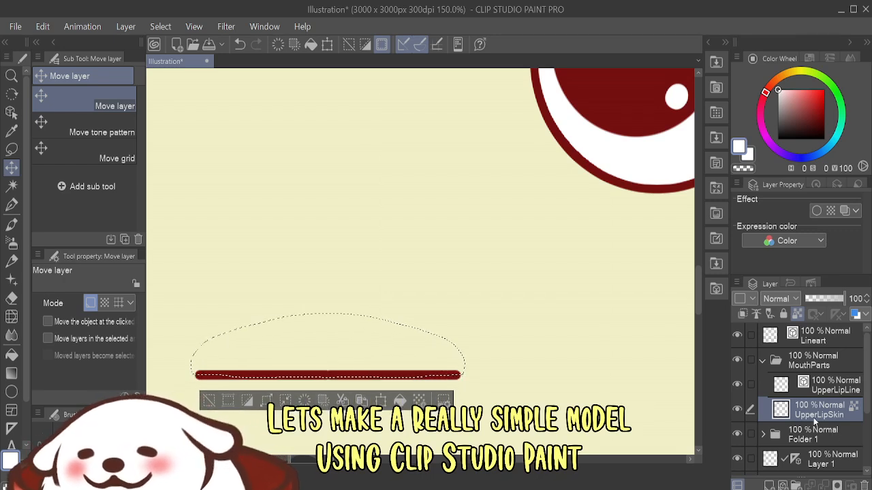
- Trim the UpperLipSkin layer below the middle of the mouth line with a rectangular selection, and deselect
{"action": "left_click", "coordinate": [11, 149]}
{"action": "left_click", "coordinate": [79, 120]}
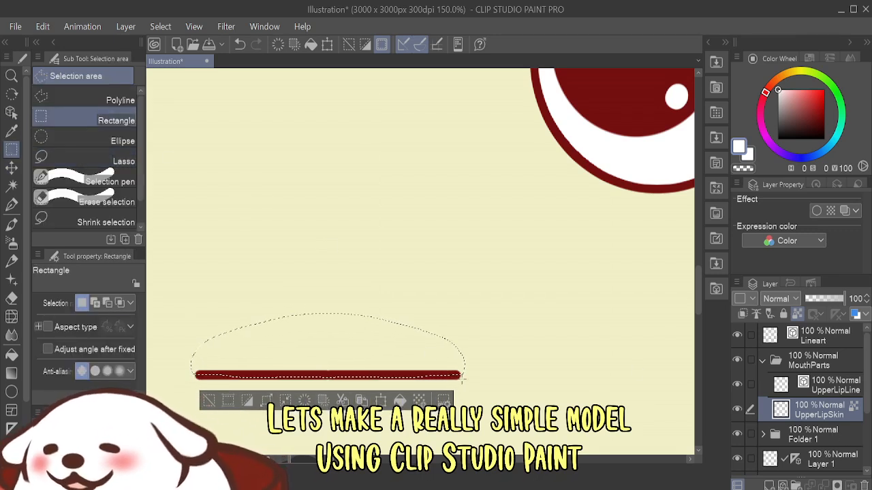
{"action": "left_click_drag", "start_coordinate": [535, 406], "coordinate": [151, 374]}
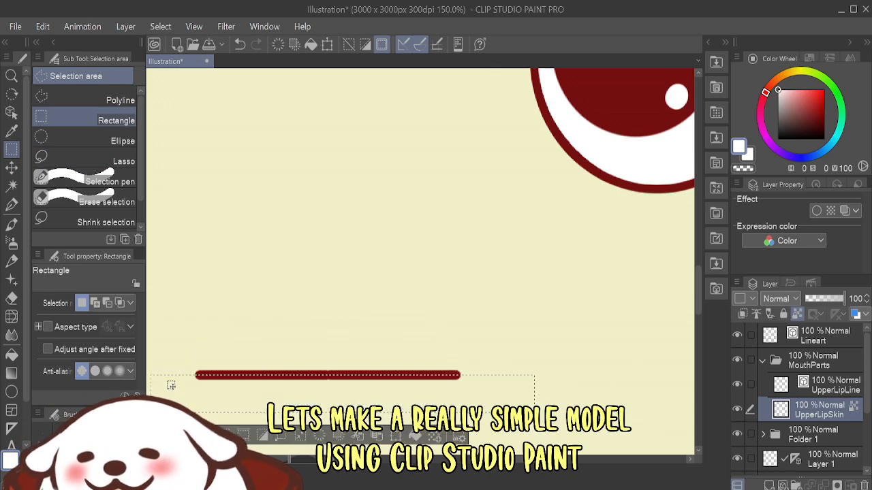
{"action": "key", "text": "ctrl+d"}
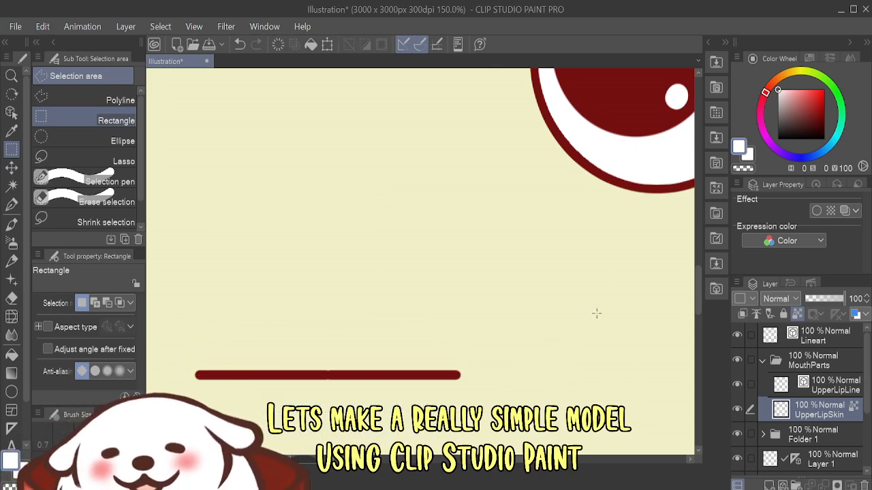
- Create a new layer above UpperLipLine in the MouthParts folder and transfer the vertical symmetry ruler to it
{"action": "key", "text": "ctrl+minus"}
{"action": "key", "text": "ctrl+minus"}
{"action": "key", "text": "ctrl+minus"}
{"action": "key", "text": "ctrl+minus"}
{"action": "left_click", "coordinate": [833, 390]}
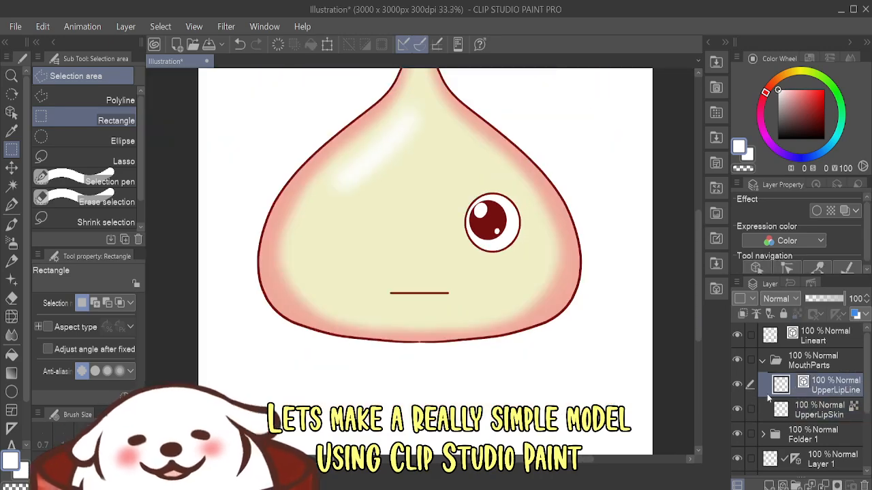
{"action": "left_click_drag", "start_coordinate": [794, 458], "coordinate": [809, 397]}
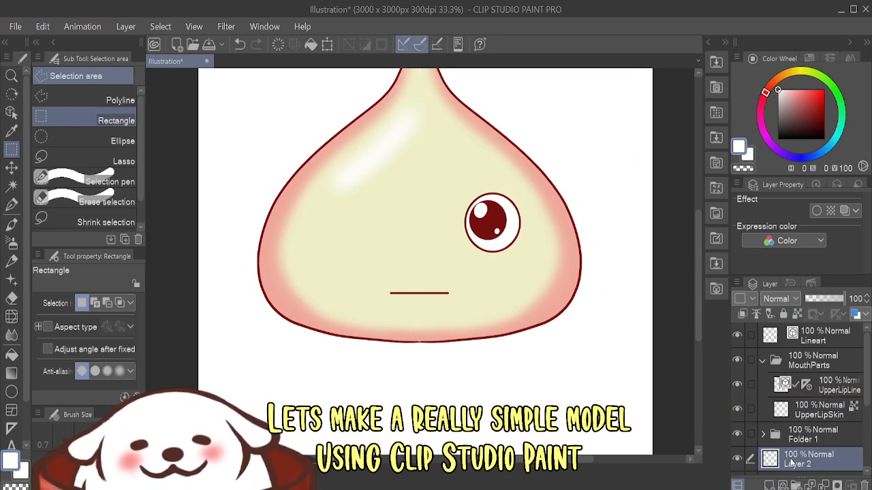
{"action": "left_click", "coordinate": [823, 388]}
{"action": "key", "text": "ctrl+shift+n"}
{"action": "left_click_drag", "start_coordinate": [806, 408], "coordinate": [808, 387]}
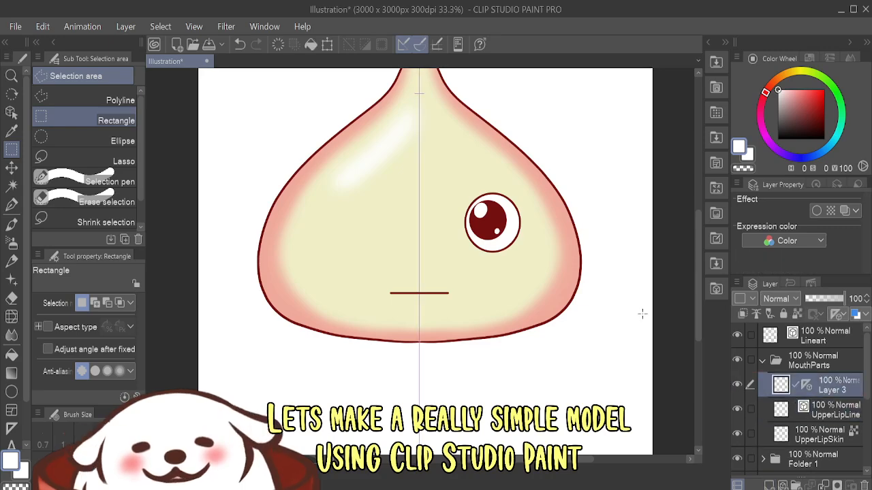
- Set the main color to pure red (H 0, S 100, V 100) for the mouth interior
{"action": "left_click", "coordinate": [76, 140]}
{"action": "left_click", "coordinate": [823, 90]}
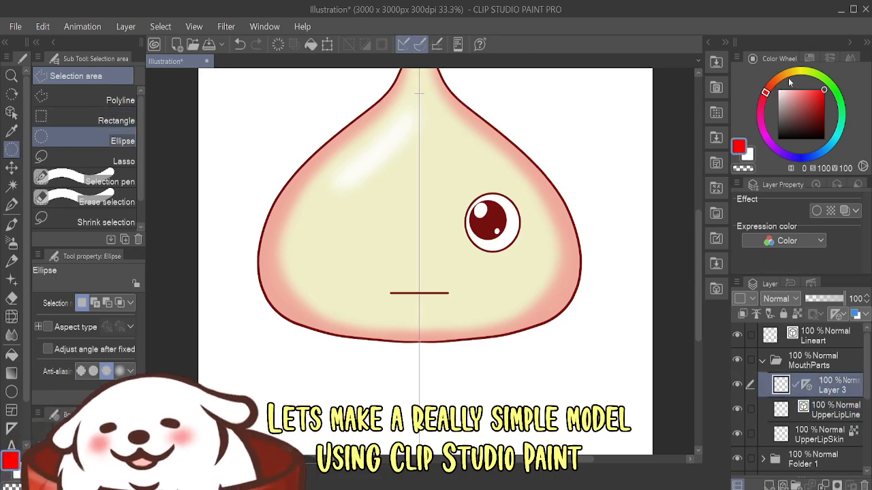
{"action": "scroll", "coordinate": [352, 326], "scroll_direction": "up", "scroll_amount": 3}
{"action": "scroll", "coordinate": [466, 179], "scroll_direction": "down", "scroll_amount": 1}
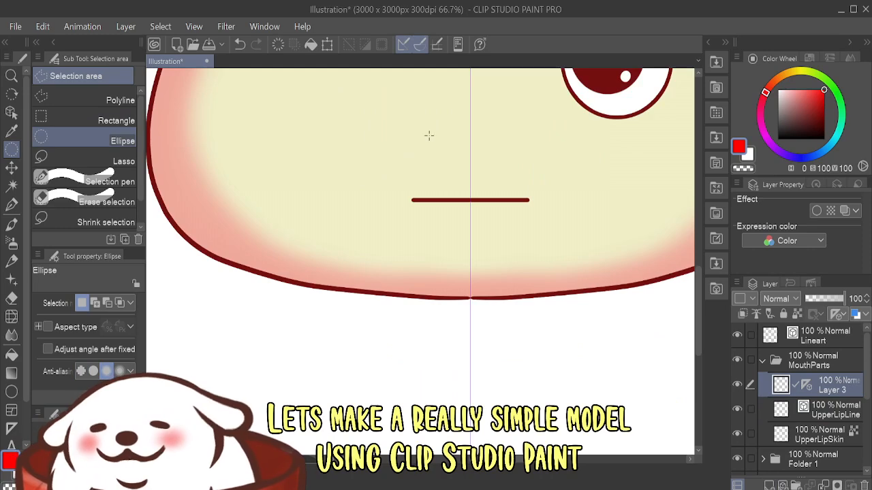
{"action": "left_click_drag", "start_coordinate": [415, 134], "coordinate": [532, 275]}
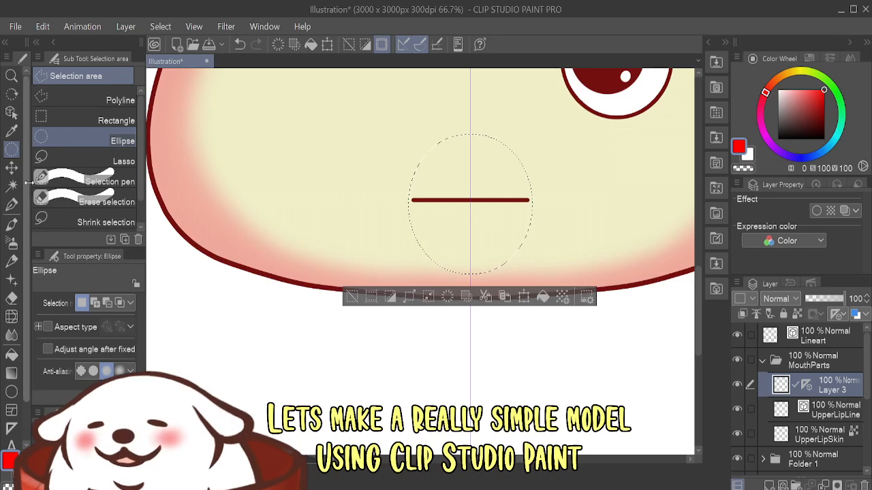
{"action": "left_click", "coordinate": [84, 219]}
{"action": "scroll", "coordinate": [515, 132], "scroll_direction": "up", "scroll_amount": 1}
{"action": "key", "text": "ctrl+d"}
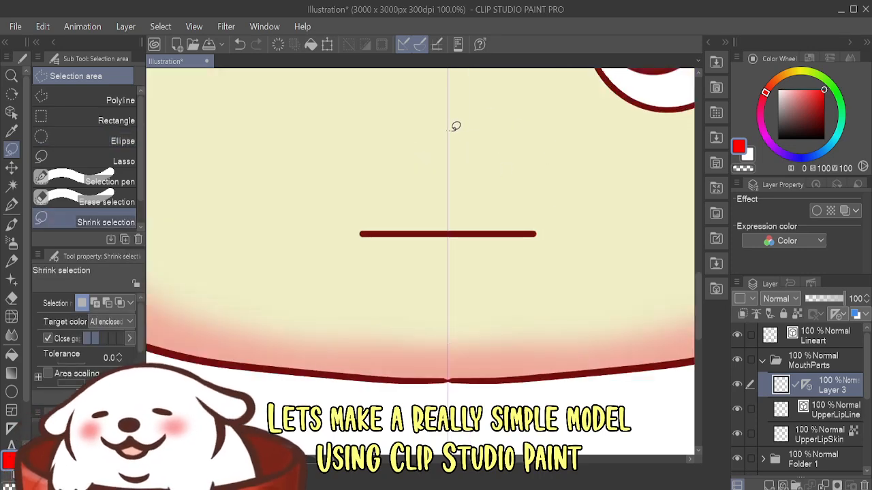
{"action": "left_click_drag", "start_coordinate": [424, 310], "coordinate": [444, 321]}
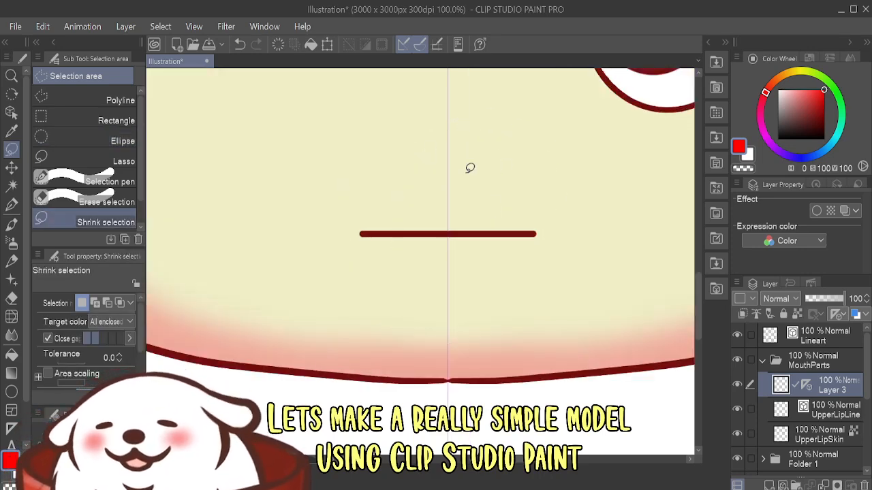
- Lasso a wide rounded oval around the mouth line, fill it with red on the new layer, and deselect
{"action": "left_click", "coordinate": [103, 161]}
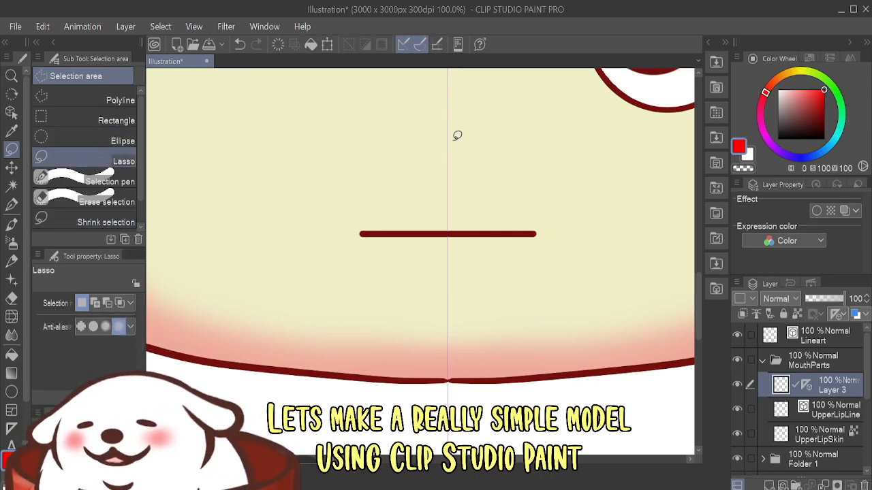
{"action": "mouse_move", "coordinate": [521, 132]}
{"action": "left_mouse_down"}
{"action": "mouse_move", "coordinate": [568, 211]}
{"action": "mouse_move", "coordinate": [507, 281]}
{"action": "mouse_move", "coordinate": [442, 277]}
{"action": "left_mouse_up"}
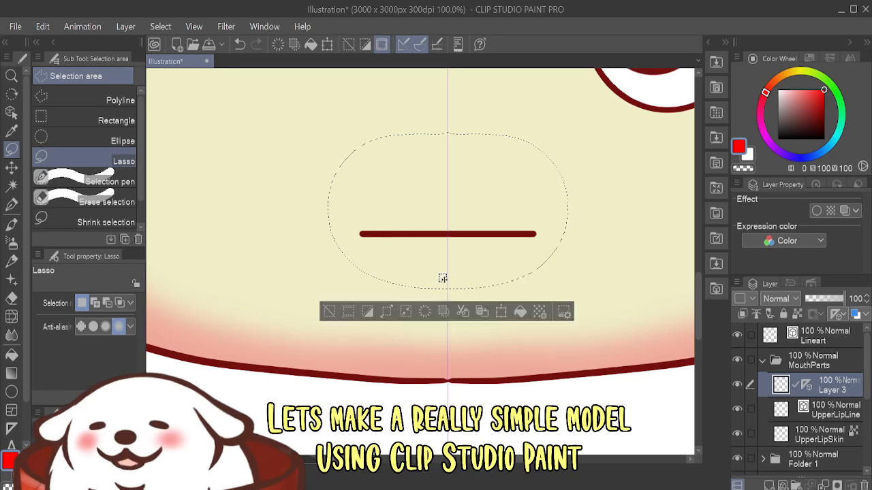
{"action": "left_click", "coordinate": [520, 311]}
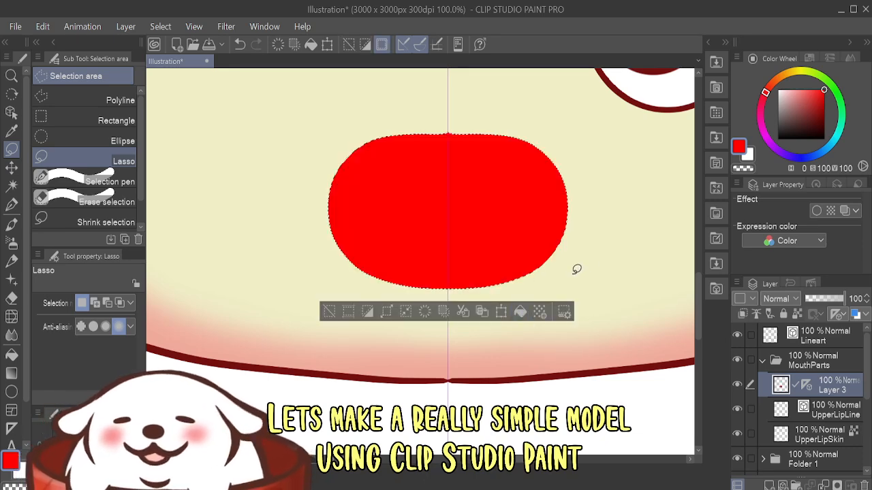
{"action": "scroll", "coordinate": [610, 220], "scroll_direction": "up", "scroll_amount": 3}
{"action": "key", "text": "ctrl+d"}
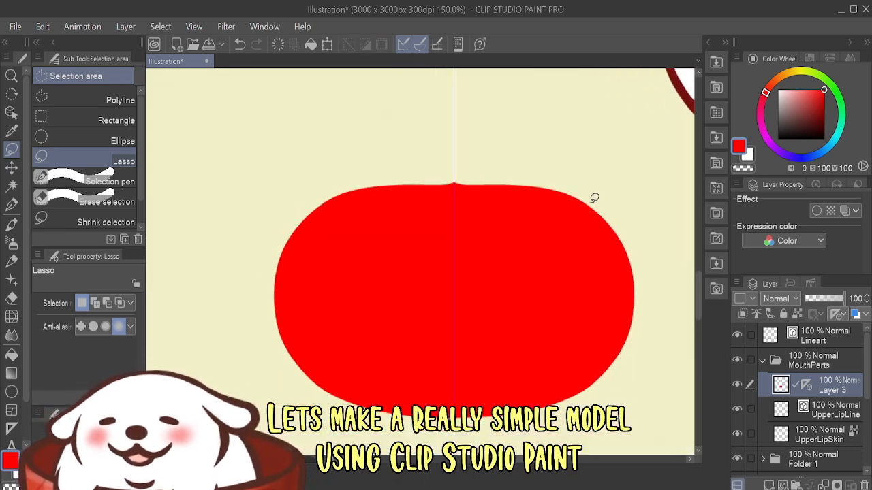
{"action": "left_click_drag", "start_coordinate": [395, 170], "coordinate": [537, 122]}
{"action": "key", "text": "ctrl+d"}
{"action": "scroll", "coordinate": [599, 172], "scroll_direction": "up", "scroll_amount": 1}
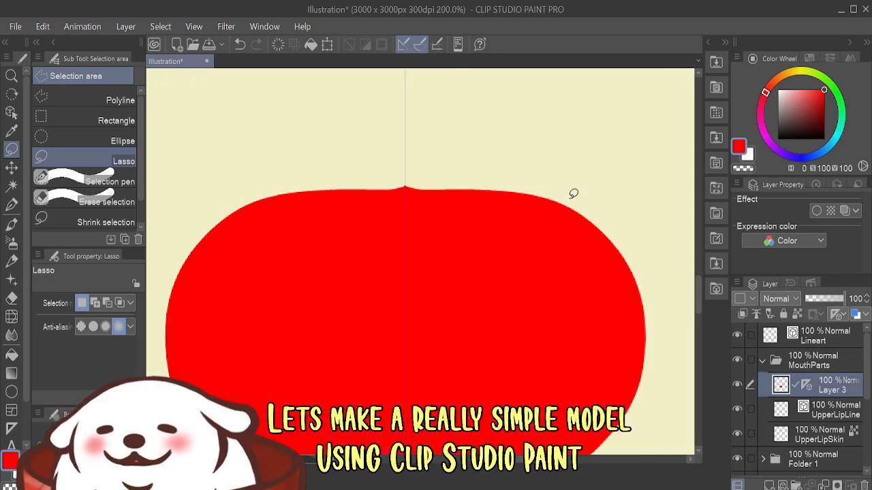
{"action": "mouse_move", "coordinate": [569, 198]}
{"action": "left_mouse_down"}
{"action": "mouse_move", "coordinate": [442, 196]}
{"action": "mouse_move", "coordinate": [358, 126]}
{"action": "mouse_move", "coordinate": [578, 156]}
{"action": "left_mouse_up"}
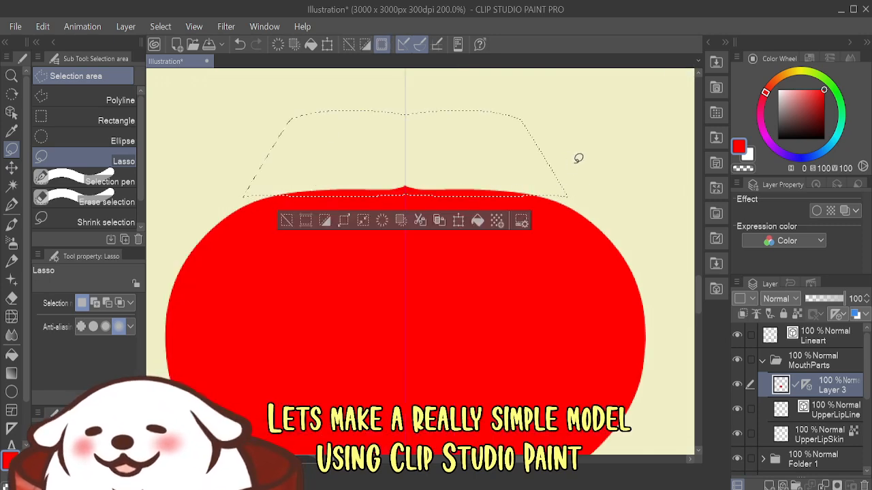
{"action": "left_click", "coordinate": [420, 220]}
- Erase the small peak at the top center of the red mouth shape with the Hard eraser at size 30
{"action": "left_click", "coordinate": [12, 299]}
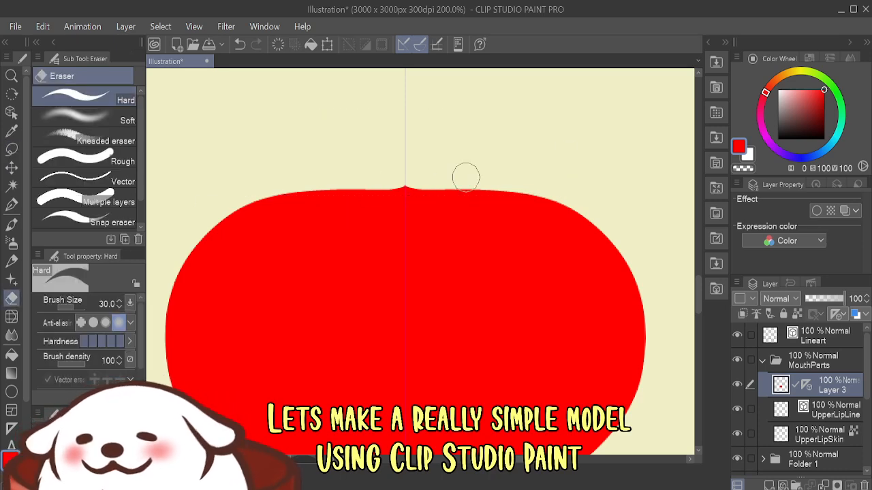
{"action": "left_click_drag", "start_coordinate": [401, 183], "coordinate": [385, 179]}
{"action": "left_click", "coordinate": [12, 149]}
{"action": "key", "text": "ctrl+minus"}
{"action": "key", "text": "ctrl+minus"}
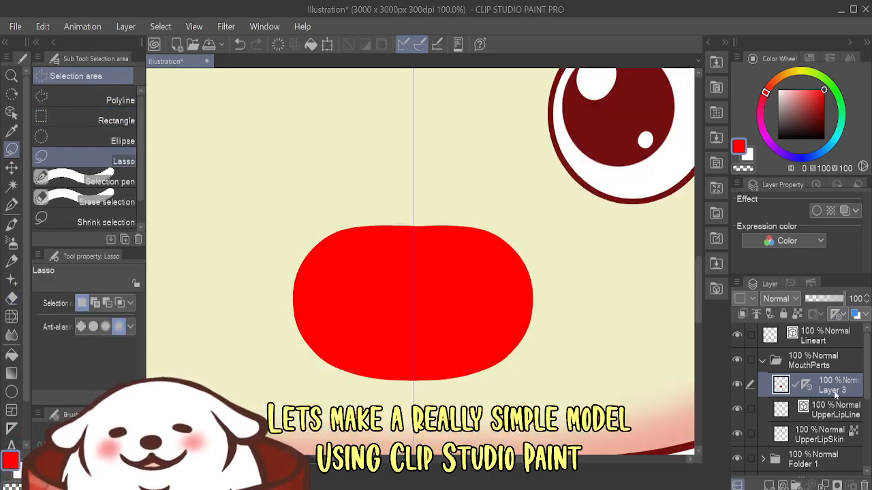
- Rename the red mouth shape's layer InnerMouth and lock its transparent pixels
{"action": "double_click", "coordinate": [834, 389]}
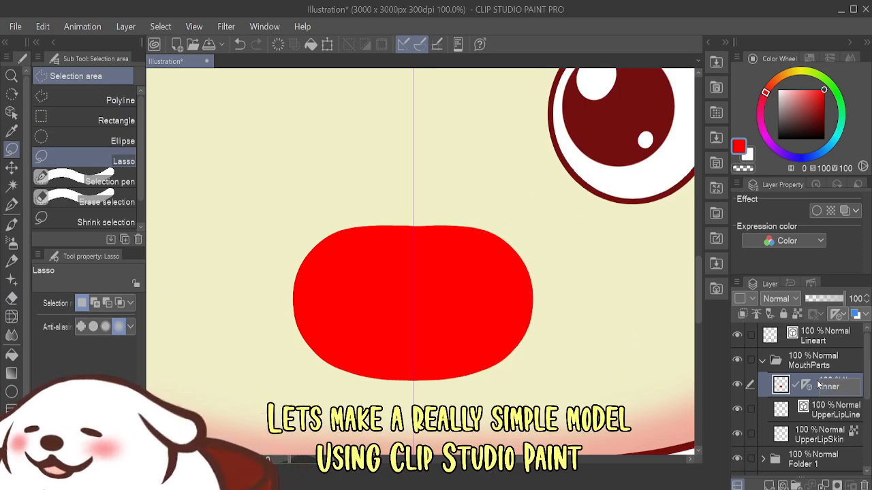
{"action": "type", "text": "InnerMouth"}
{"action": "key", "text": "Return"}
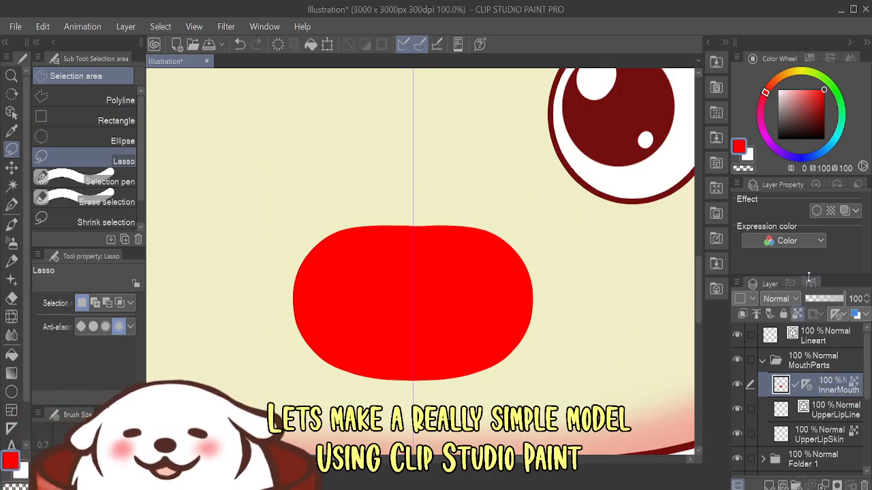
- Recolor the whole InnerMouth shape with dark red (H 0, S 99, V 49)
{"action": "left_click", "coordinate": [824, 114]}
{"action": "key", "text": "ctrl+a"}
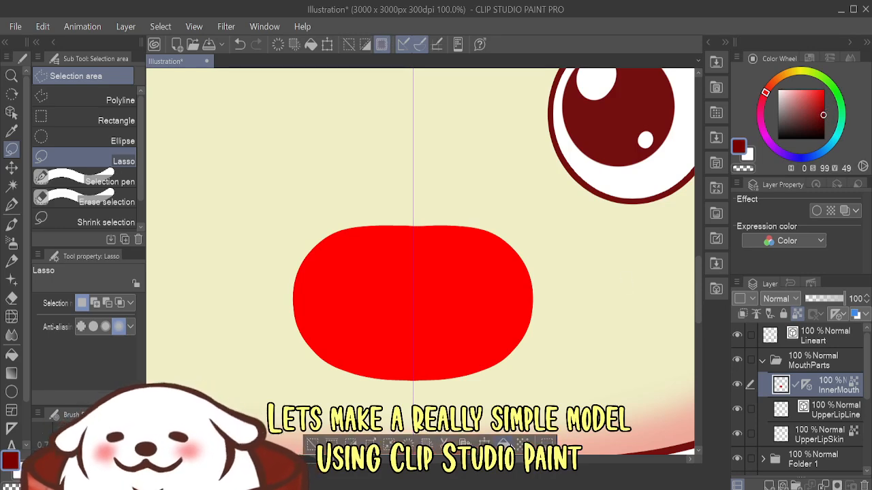
{"action": "left_click", "coordinate": [508, 444]}
- Create a new layer above InnerMouth and set the main color to light pink (H 0, S 25, V 100)
{"action": "key", "text": "ctrl+shift+n"}
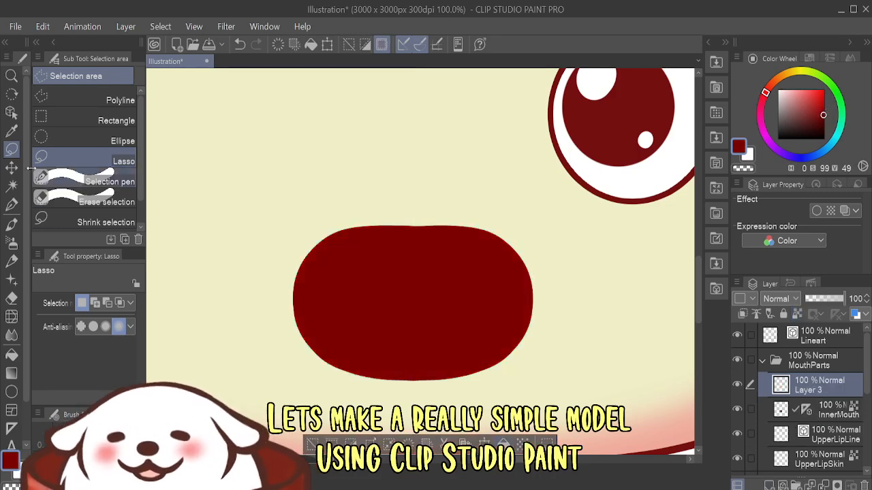
{"action": "left_click", "coordinate": [57, 220]}
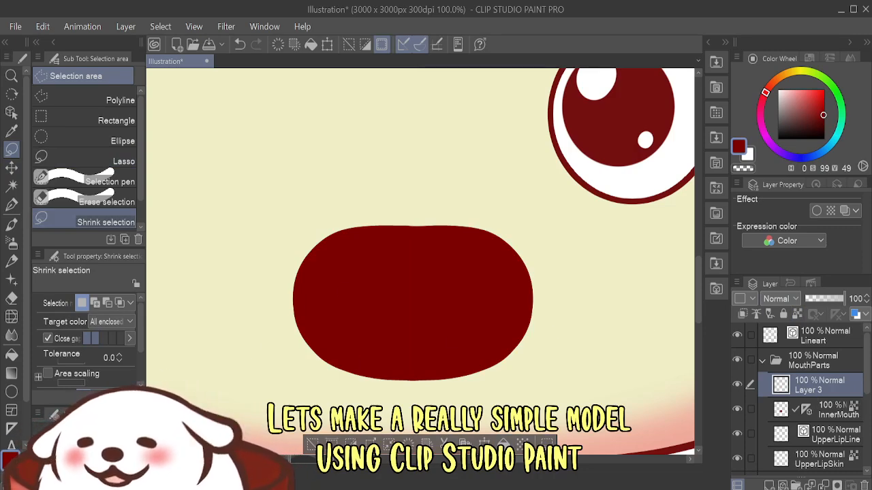
{"action": "double_click", "coordinate": [739, 146]}
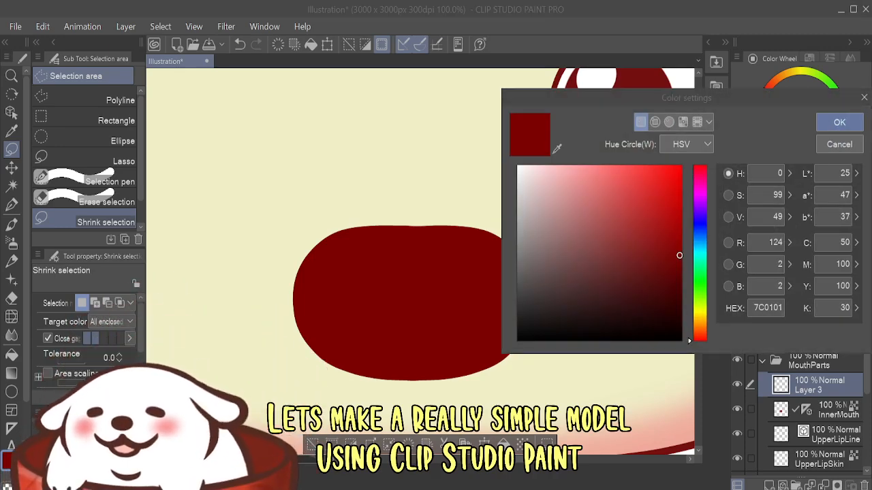
{"action": "left_click_drag", "start_coordinate": [561, 171], "coordinate": [558, 164]}
{"action": "left_click", "coordinate": [839, 122]}
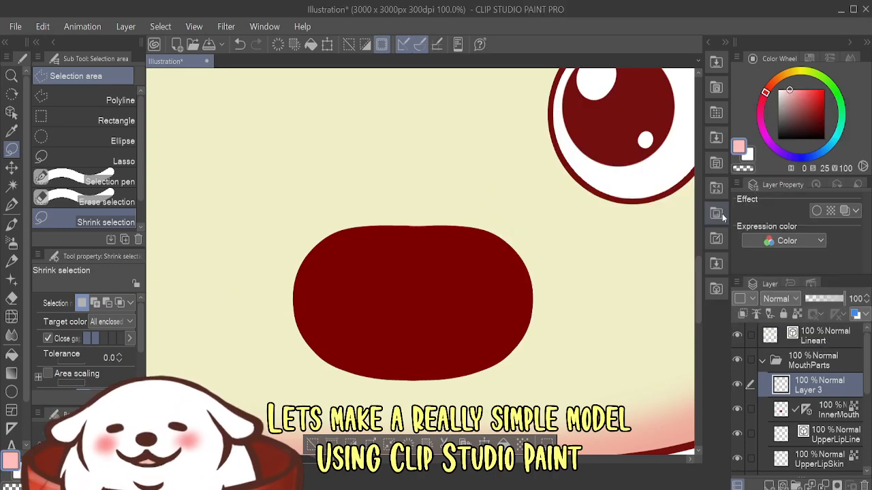
- Transfer the symmetry ruler to the new layer and fill a centered ellipse over the mouth's lower half with light pink
{"action": "left_click", "coordinate": [70, 141]}
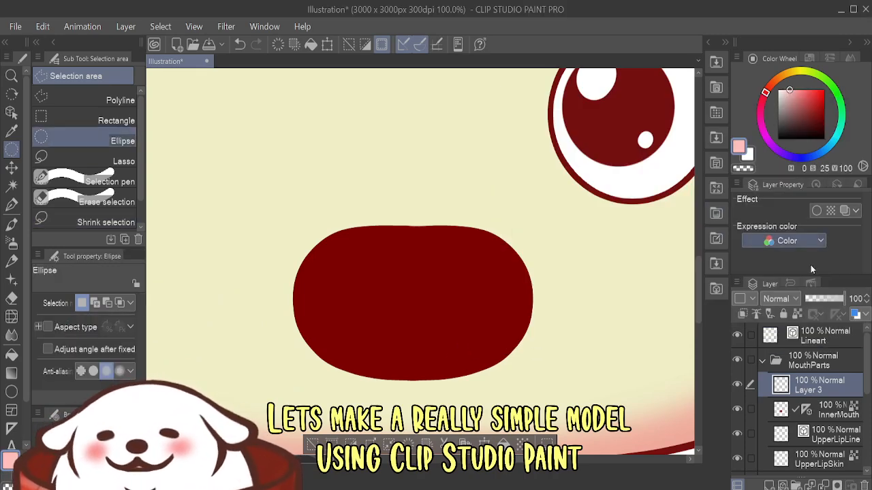
{"action": "left_click_drag", "start_coordinate": [806, 410], "coordinate": [804, 385]}
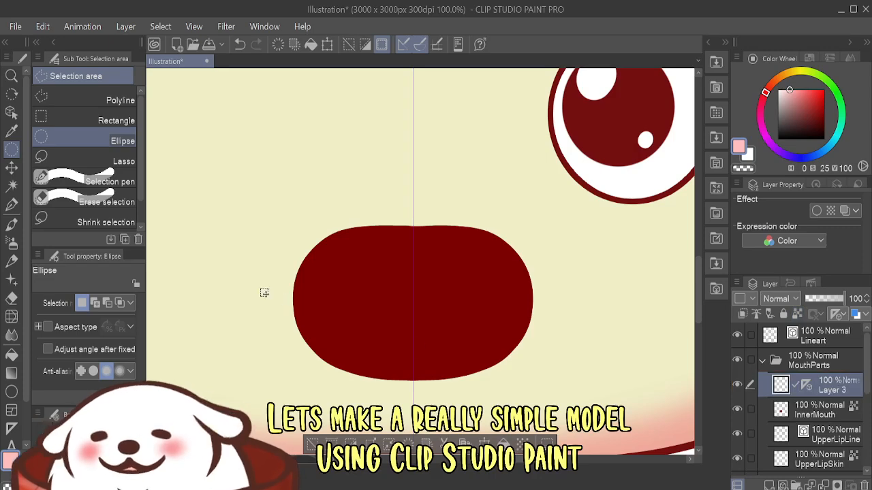
{"action": "left_click_drag", "start_coordinate": [291, 279], "coordinate": [414, 355]}
{"action": "key", "text": "alt+BackSpace"}
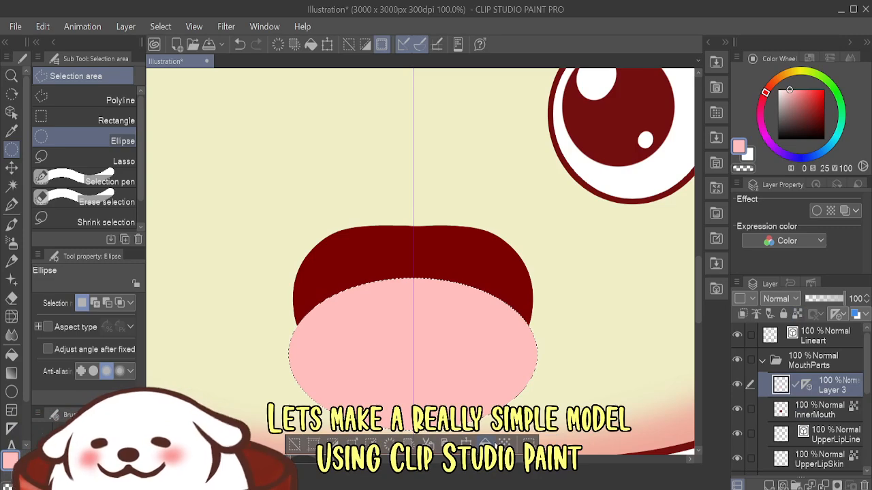
{"action": "key", "text": "ctrl+t"}
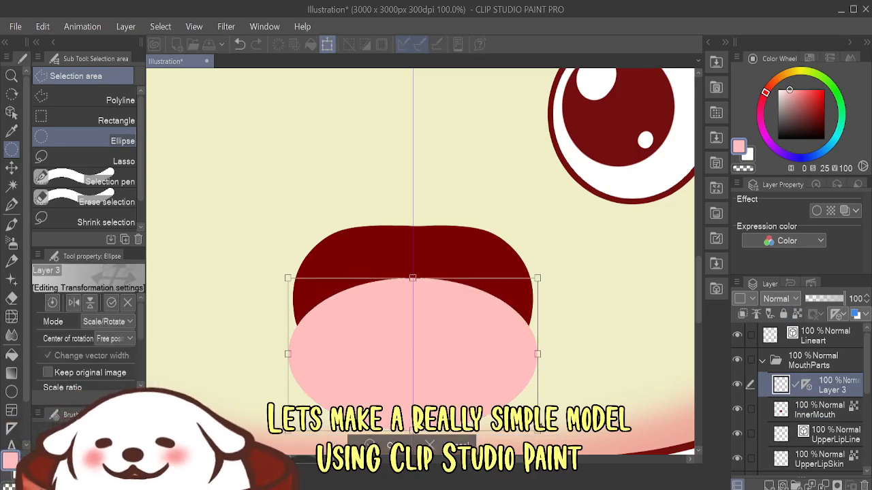
{"action": "left_click_drag", "start_coordinate": [288, 277], "coordinate": [318, 302]}
{"action": "left_click_drag", "start_coordinate": [497, 388], "coordinate": [488, 369]}
{"action": "key", "text": "ctrl+z"}
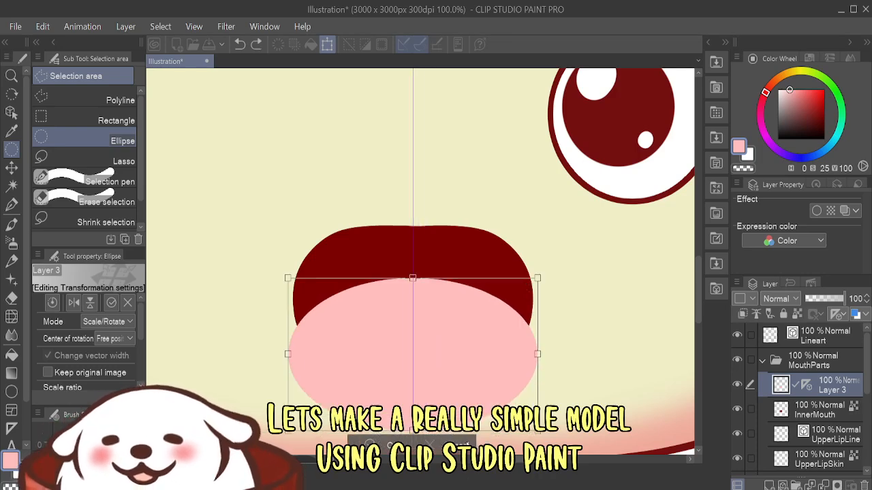
{"action": "key", "text": "Return"}
- Rename the pink ellipse's layer Tongue and clip it to the InnerMouth layer below
{"action": "double_click", "coordinate": [826, 387]}
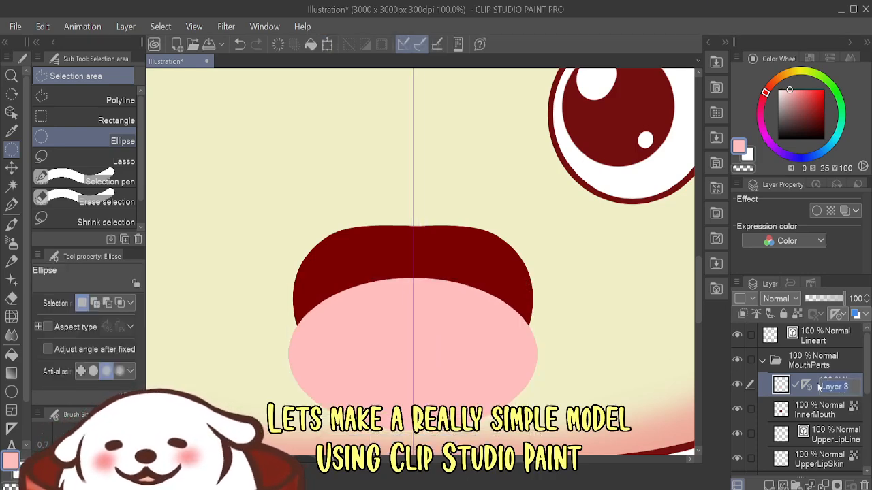
{"action": "type", "text": "Tongue"}
{"action": "key", "text": "Return"}
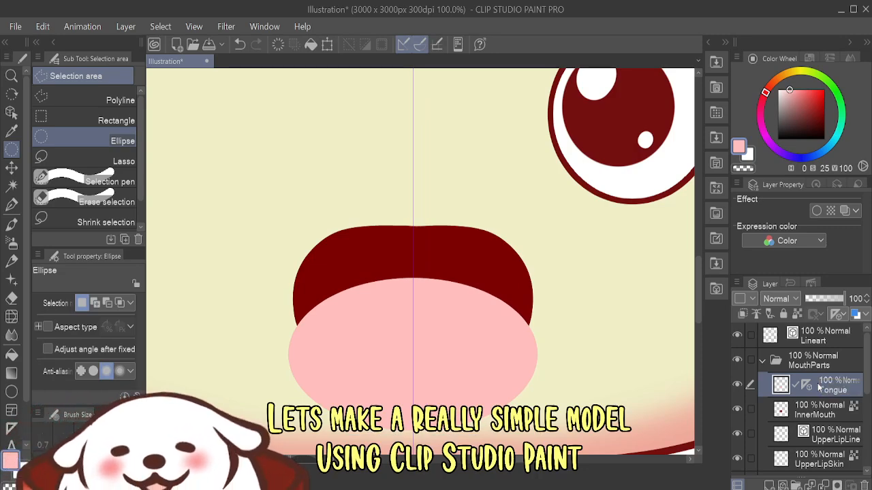
{"action": "key", "text": "ctrl+minus"}
{"action": "key", "text": "ctrl+minus"}
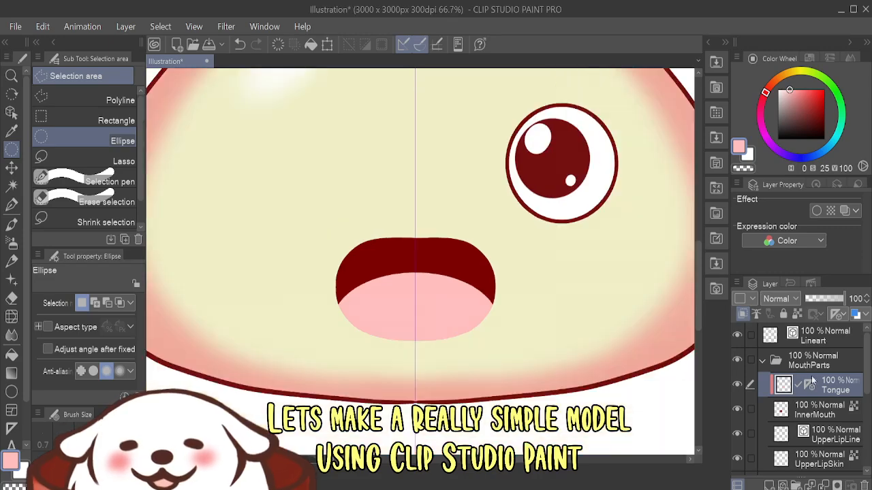
- Create a new layer above Tongue and set the main color to white (H 0, S 0, V 100)
{"action": "left_click", "coordinate": [768, 483]}
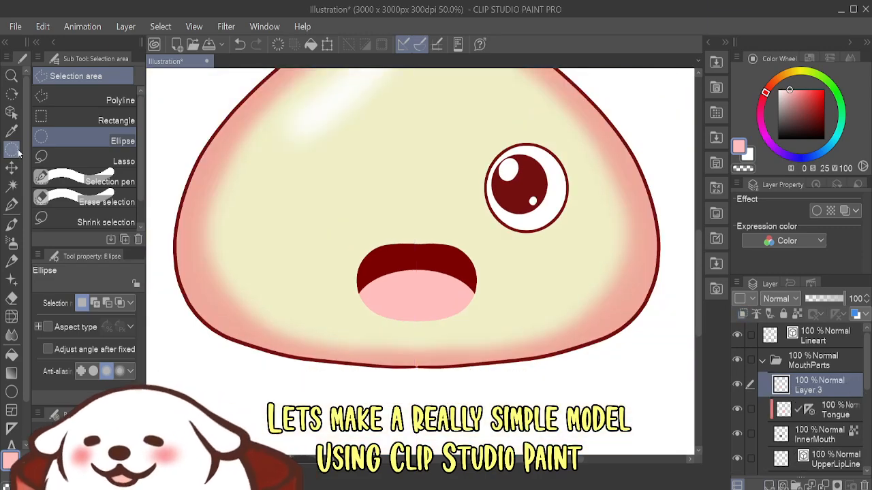
{"action": "left_click", "coordinate": [10, 462]}
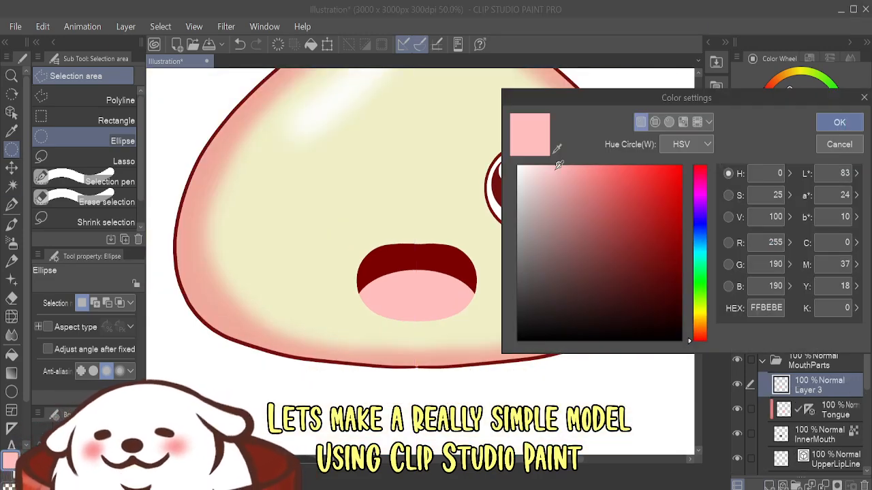
{"action": "left_click", "coordinate": [556, 149]}
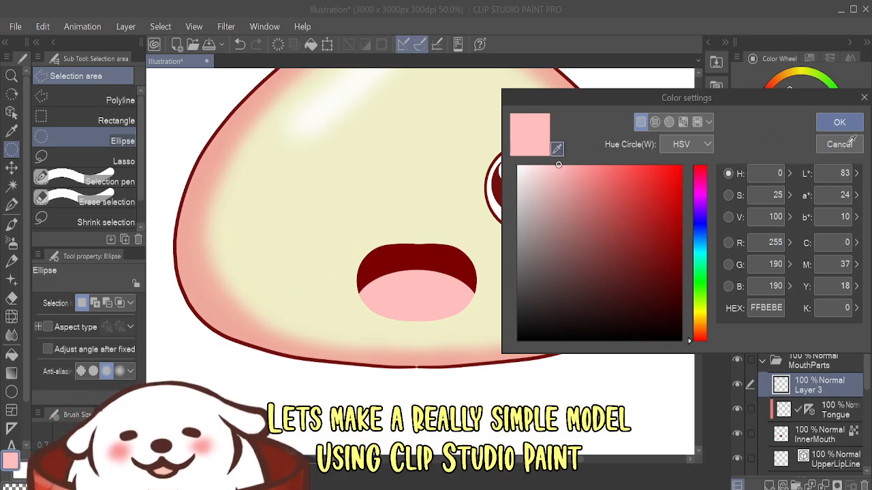
{"action": "left_click", "coordinate": [682, 158]}
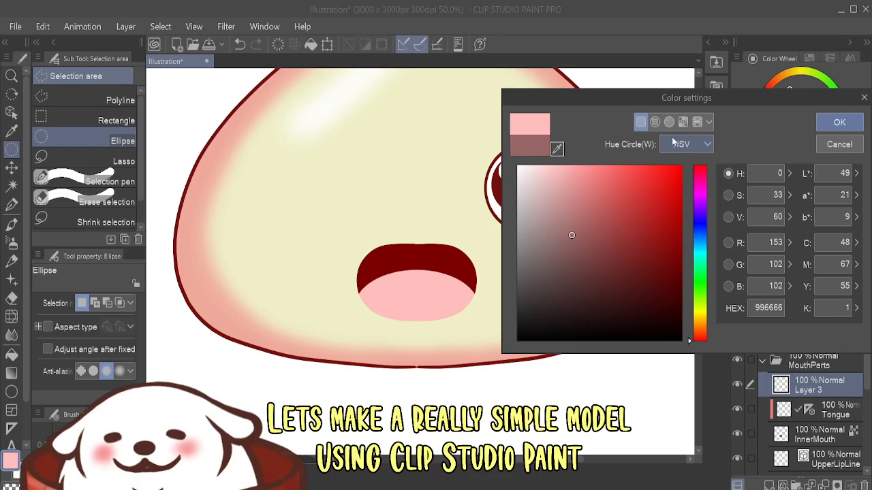
{"action": "left_click", "coordinate": [839, 122]}
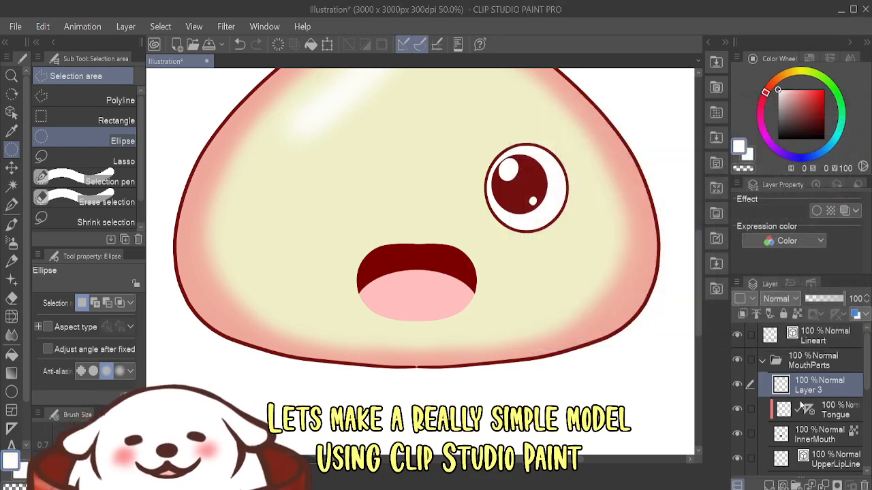
- Transfer the vertical symmetry ruler from the Tongue layer to the new layer above it
{"action": "left_click_drag", "start_coordinate": [802, 406], "coordinate": [814, 390]}
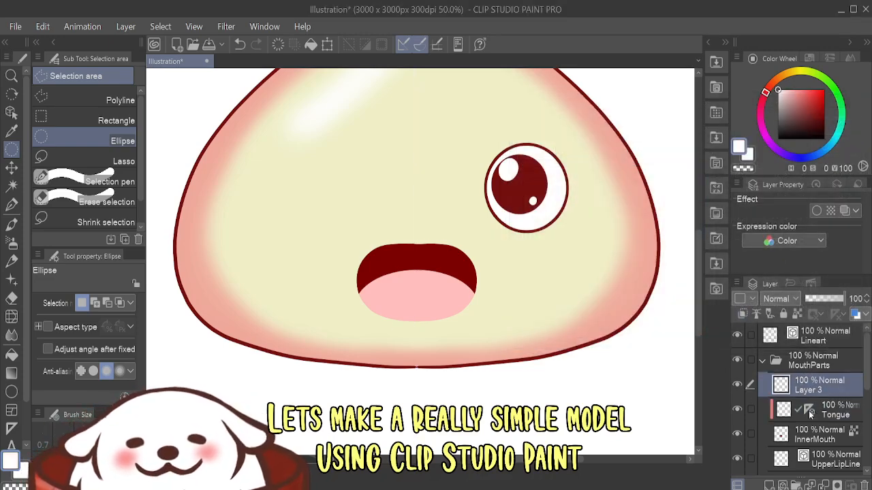
{"action": "left_click", "coordinate": [810, 390]}
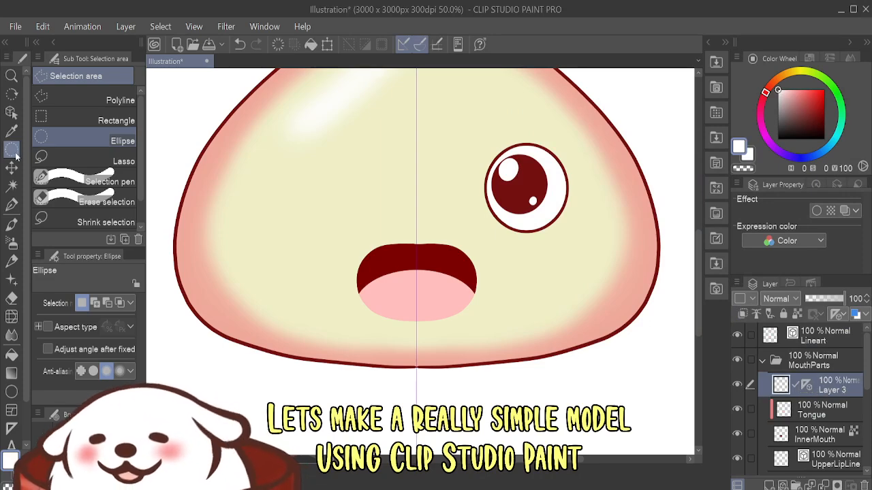
- Lasso a symmetrical row of upper teeth with two fangs over the mouth's upper edge and fill it with white
{"action": "left_click", "coordinate": [58, 219]}
{"action": "scroll", "coordinate": [434, 268], "scroll_direction": "up", "scroll_amount": 2}
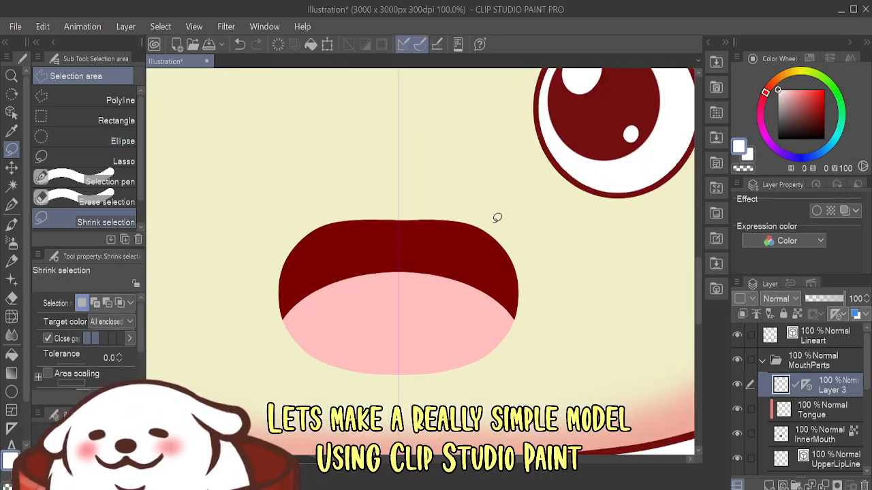
{"action": "mouse_move", "coordinate": [492, 229]}
{"action": "left_mouse_down"}
{"action": "mouse_move", "coordinate": [490, 259]}
{"action": "mouse_move", "coordinate": [478, 251]}
{"action": "mouse_move", "coordinate": [474, 213]}
{"action": "mouse_move", "coordinate": [494, 215]}
{"action": "mouse_move", "coordinate": [496, 248]}
{"action": "mouse_move", "coordinate": [486, 256]}
{"action": "mouse_move", "coordinate": [470, 246]}
{"action": "mouse_move", "coordinate": [354, 247]}
{"action": "mouse_move", "coordinate": [327, 225]}
{"action": "mouse_move", "coordinate": [346, 212]}
{"action": "mouse_move", "coordinate": [505, 214]}
{"action": "left_mouse_up"}
{"action": "left_click", "coordinate": [96, 162]}
{"action": "left_click", "coordinate": [472, 281]}
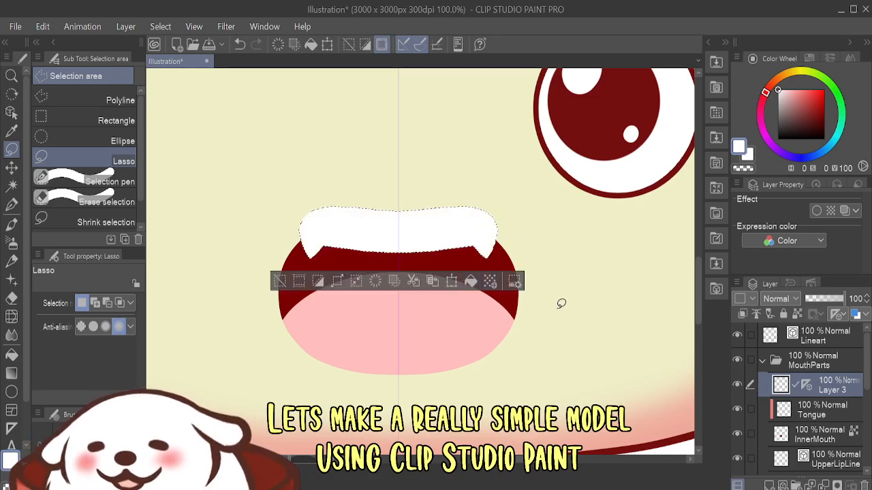
{"action": "key", "text": "ctrl+d"}
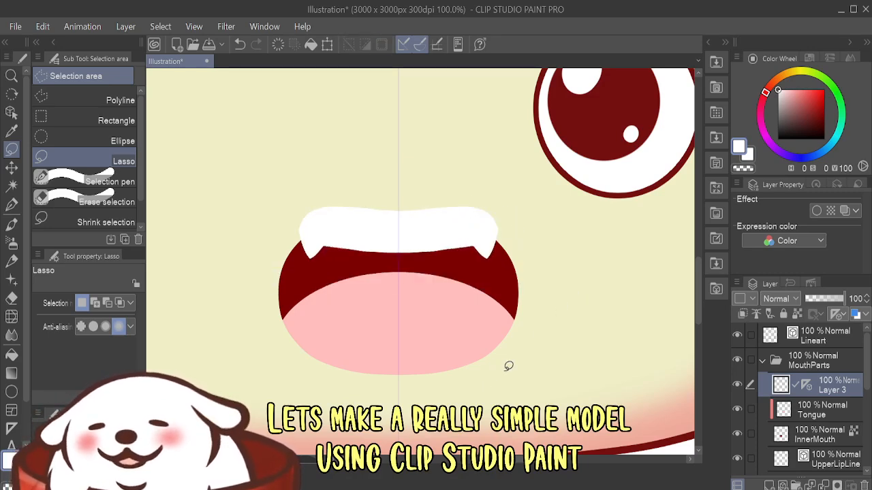
- Rename the upper teeth's layer UpperTeeth
{"action": "double_click", "coordinate": [822, 387]}
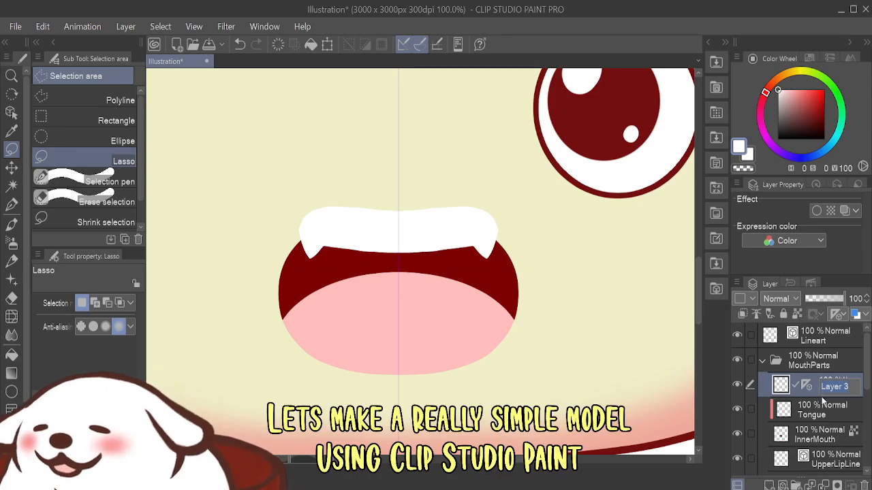
{"action": "type", "text": "UpperT"}
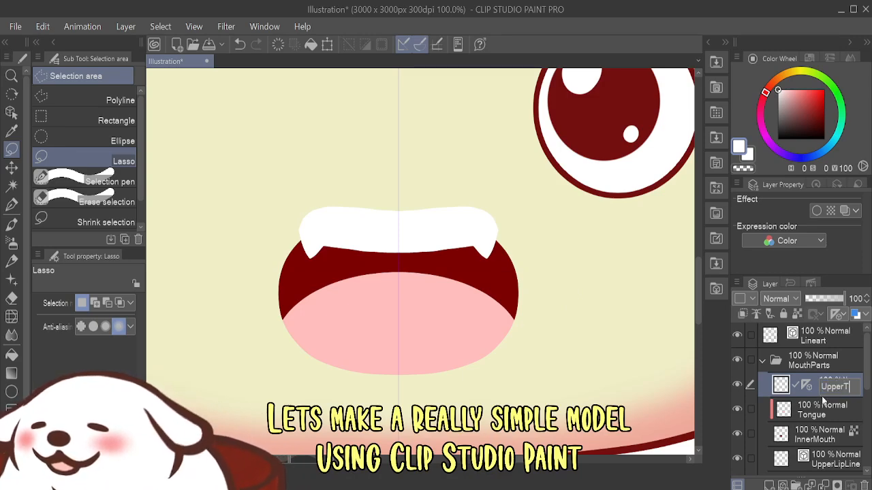
{"action": "type", "text": "eeth"}
{"action": "key", "text": "Return"}
- On a new layer with the symmetry ruler moved to it, lasso a lower tooth row, fill it white and smooth its outer ends
{"action": "key", "text": "ctrl+shift+n"}
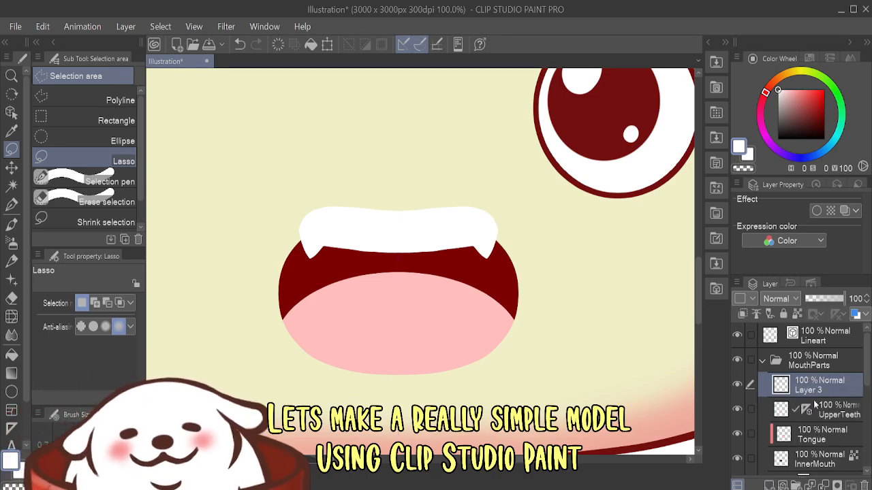
{"action": "left_click_drag", "start_coordinate": [815, 406], "coordinate": [807, 386]}
{"action": "mouse_move", "coordinate": [493, 358]}
{"action": "left_mouse_down"}
{"action": "mouse_move", "coordinate": [486, 344]}
{"action": "mouse_move", "coordinate": [370, 342]}
{"action": "mouse_move", "coordinate": [337, 376]}
{"action": "mouse_move", "coordinate": [480, 376]}
{"action": "left_mouse_up"}
{"action": "key", "text": "alt+BackSpace"}
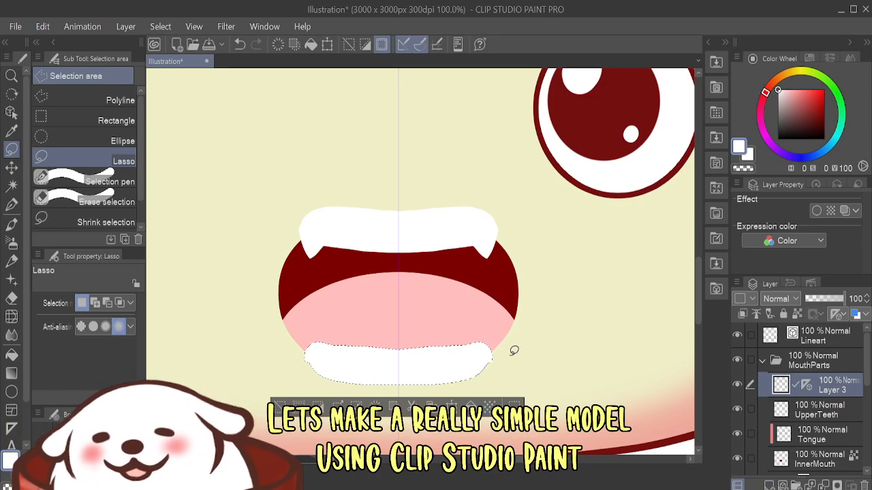
{"action": "key", "text": "ctrl+d"}
{"action": "scroll", "coordinate": [491, 361], "scroll_direction": "up", "scroll_amount": 1}
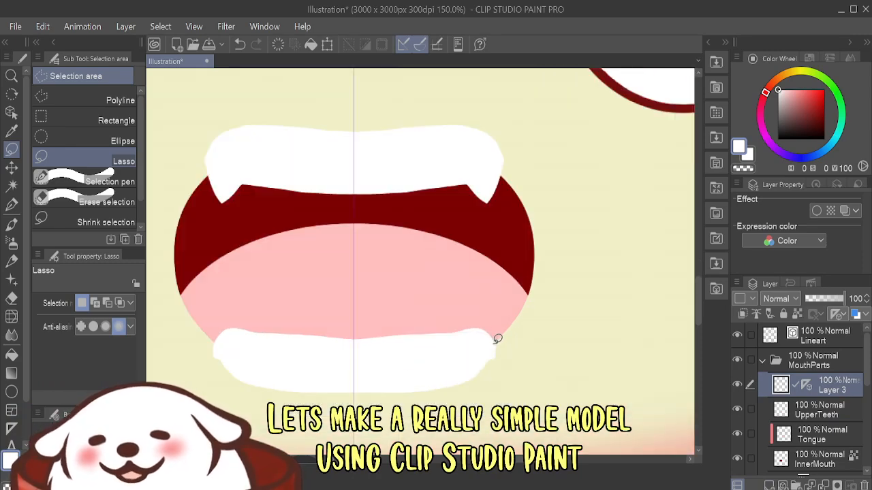
{"action": "mouse_move", "coordinate": [496, 336]}
{"action": "left_mouse_down"}
{"action": "mouse_move", "coordinate": [431, 389]}
{"action": "mouse_move", "coordinate": [249, 383]}
{"action": "mouse_move", "coordinate": [220, 327]}
{"action": "mouse_move", "coordinate": [490, 336]}
{"action": "mouse_move", "coordinate": [500, 344]}
{"action": "mouse_move", "coordinate": [472, 307]}
{"action": "mouse_move", "coordinate": [317, 325]}
{"action": "mouse_move", "coordinate": [371, 381]}
{"action": "mouse_move", "coordinate": [482, 392]}
{"action": "mouse_move", "coordinate": [521, 379]}
{"action": "left_mouse_up"}
{"action": "scroll", "coordinate": [505, 354], "scroll_direction": "up", "scroll_amount": 1}
{"action": "scroll", "coordinate": [521, 380], "scroll_direction": "down", "scroll_amount": 2}
- Rename the lower teeth's layer LowerTeeth
{"action": "double_click", "coordinate": [828, 390]}
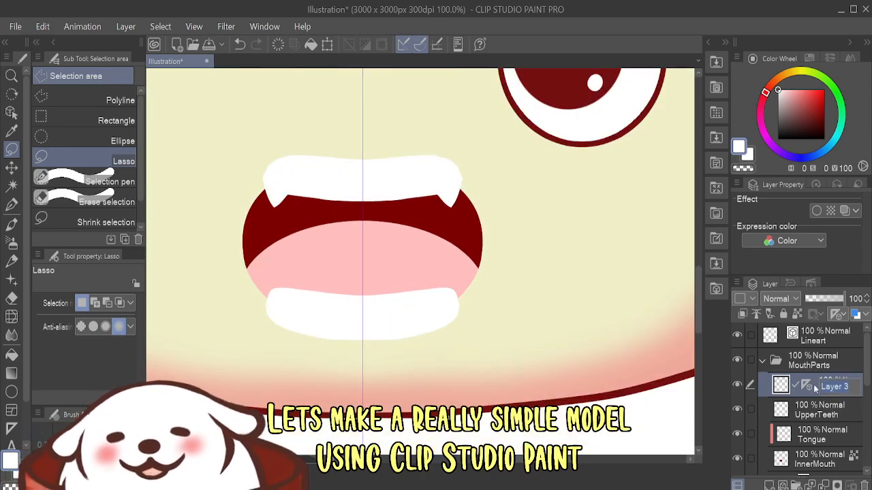
{"action": "type", "text": "Lowe"}
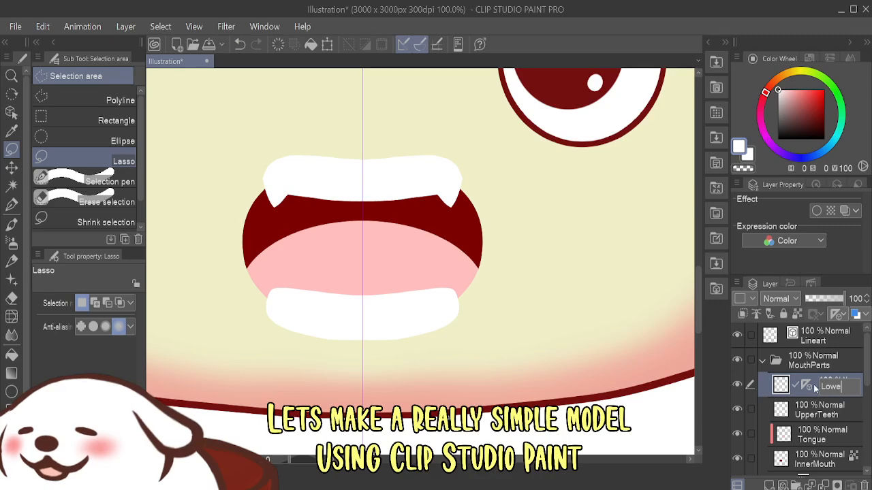
{"action": "type", "text": "rTe"}
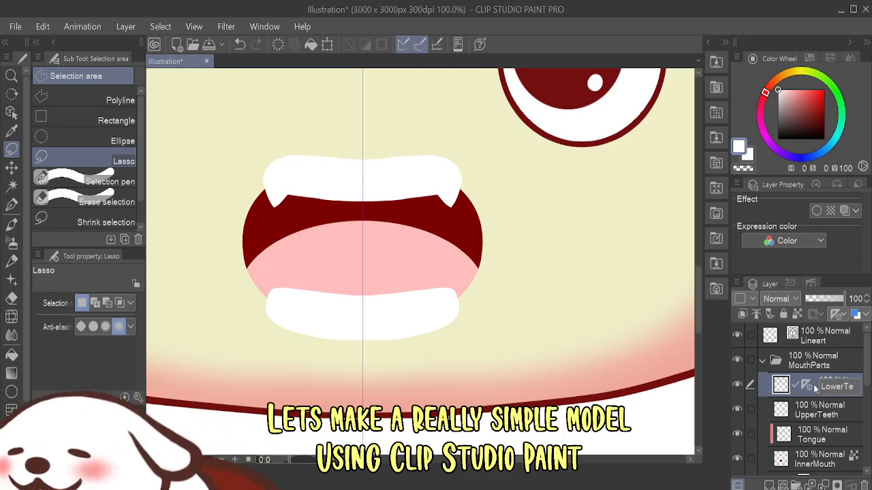
{"action": "type", "text": "eth"}
{"action": "key", "text": "Return"}
- Clip the LowerTeeth and UpperTeeth layers to the InnerMouth layer below
{"action": "scroll", "coordinate": [517, 296], "scroll_direction": "down", "scroll_amount": 5}
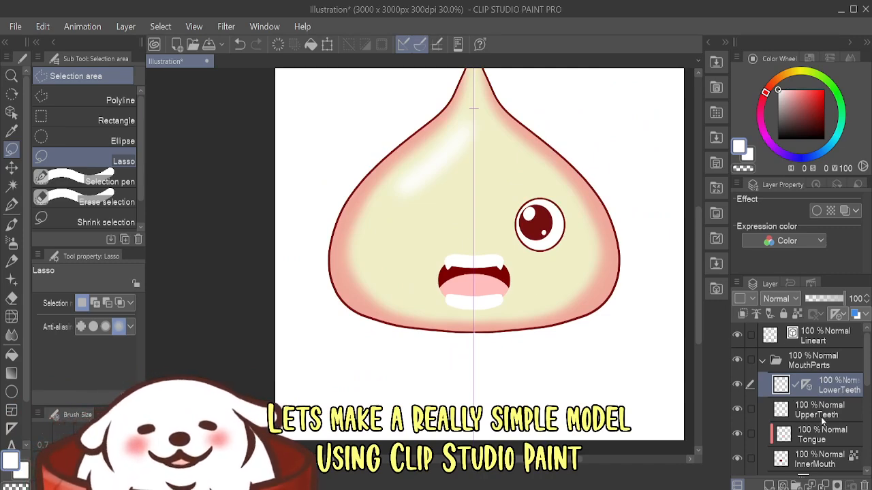
{"action": "left_click", "coordinate": [844, 413], "text": "ctrl"}
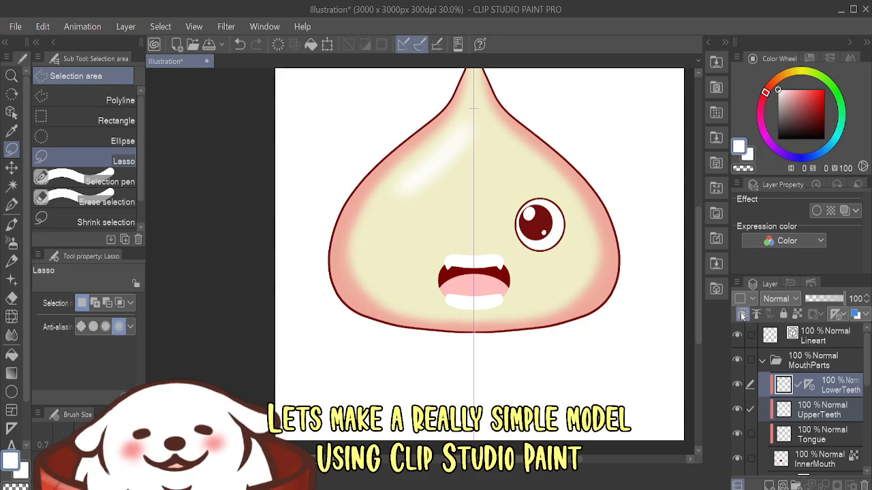
{"action": "left_click_drag", "start_coordinate": [606, 272], "coordinate": [575, 308]}
{"action": "left_click", "coordinate": [12, 168]}
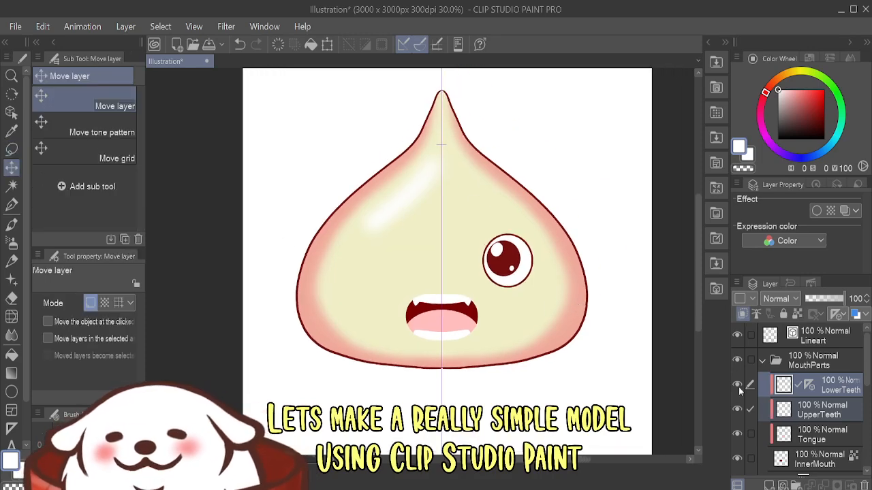
{"action": "scroll", "coordinate": [822, 402], "scroll_direction": "down", "scroll_amount": 2}
{"action": "left_click", "coordinate": [823, 441]}
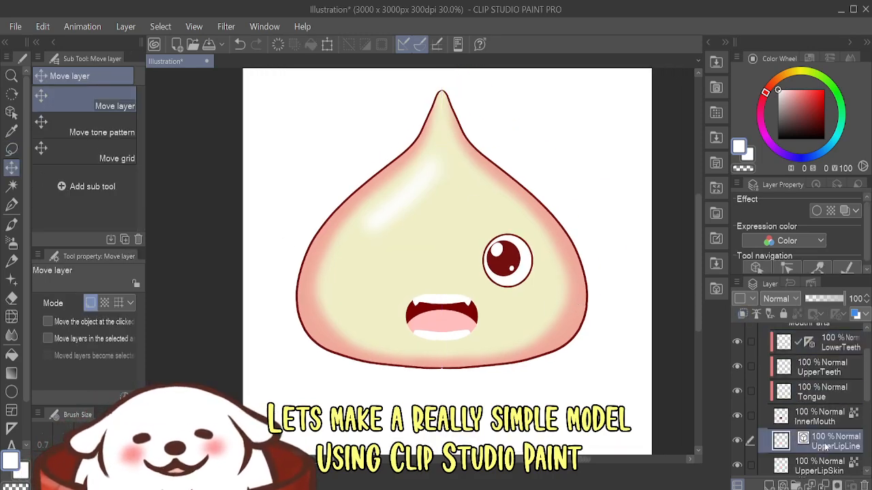
{"action": "scroll", "coordinate": [824, 444], "scroll_direction": "down", "scroll_amount": 1}
{"action": "left_click_drag", "start_coordinate": [821, 396], "coordinate": [817, 369]}
{"action": "scroll", "coordinate": [821, 414], "scroll_direction": "down", "scroll_amount": 1}
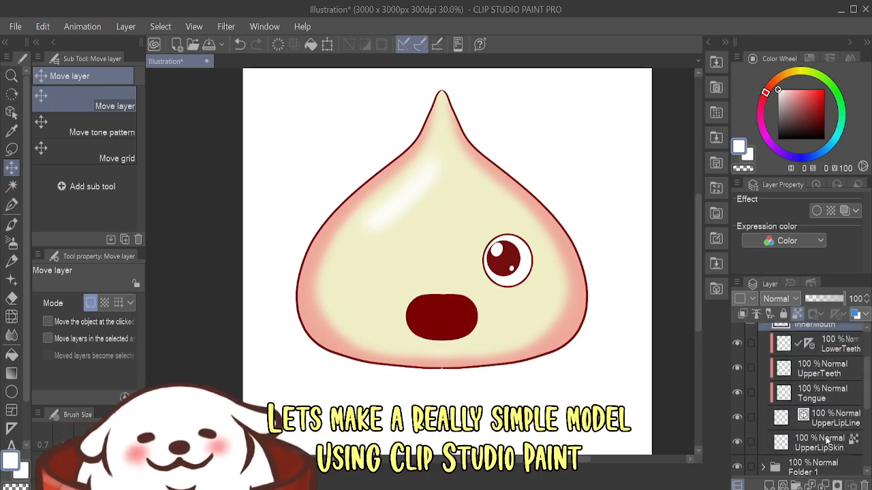
{"action": "key", "text": "ctrl+z"}
- Move the UpperLipLine and UpperLipSkin layers together above LowerTeeth in the MouthParts folder
{"action": "left_click", "coordinate": [827, 441]}
{"action": "left_click", "coordinate": [824, 418], "text": "ctrl"}
{"action": "left_click_drag", "start_coordinate": [824, 418], "coordinate": [804, 378]}
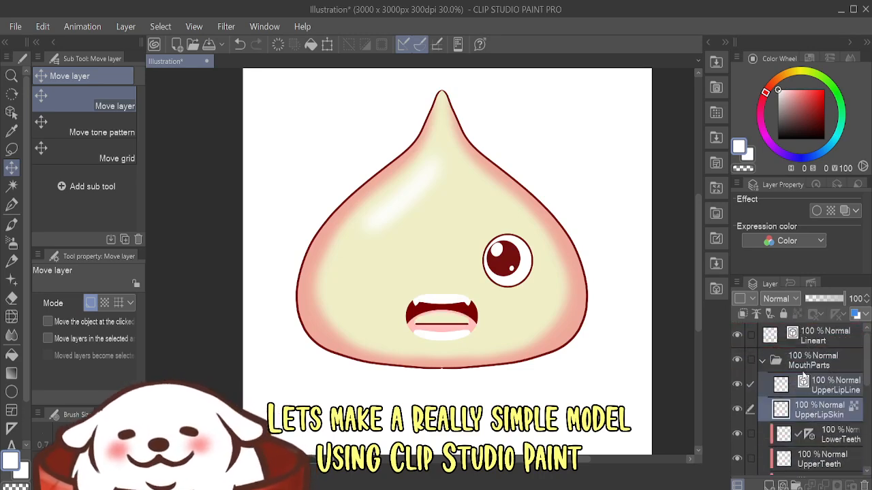
{"action": "left_click", "coordinate": [845, 392]}
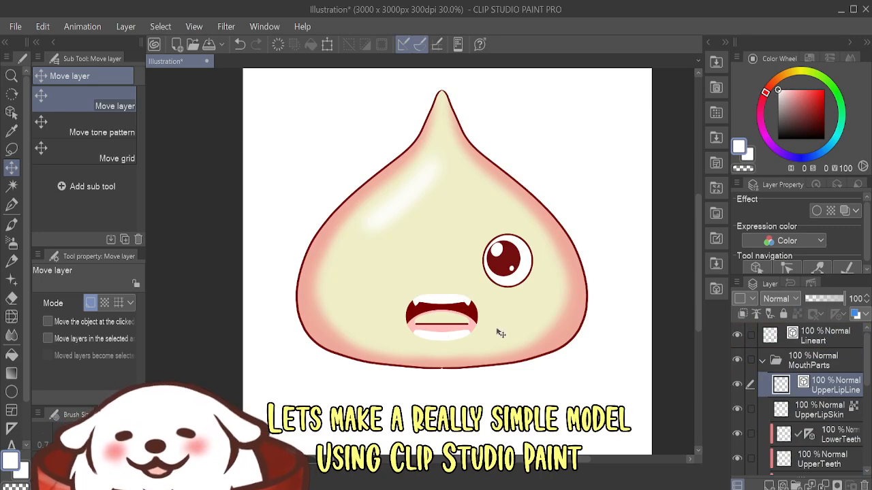
{"action": "scroll", "coordinate": [440, 329], "scroll_direction": "up", "scroll_amount": 3}
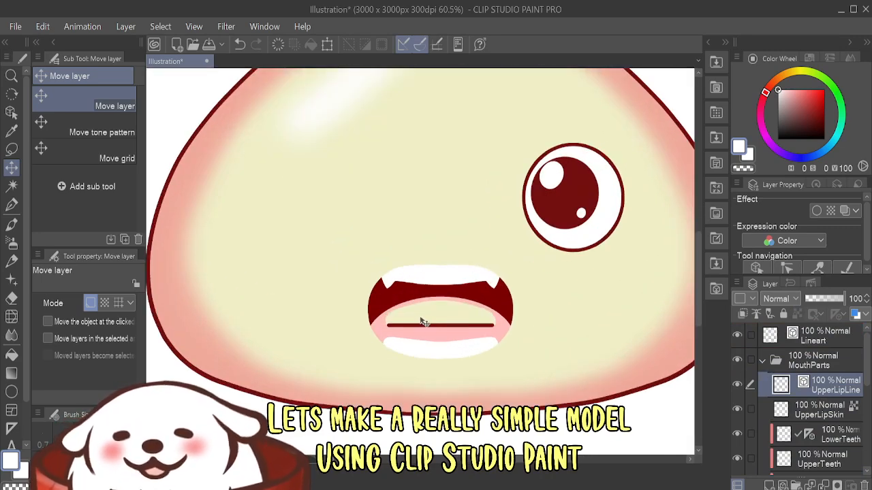
{"action": "scroll", "coordinate": [461, 334], "scroll_direction": "down", "scroll_amount": 3}
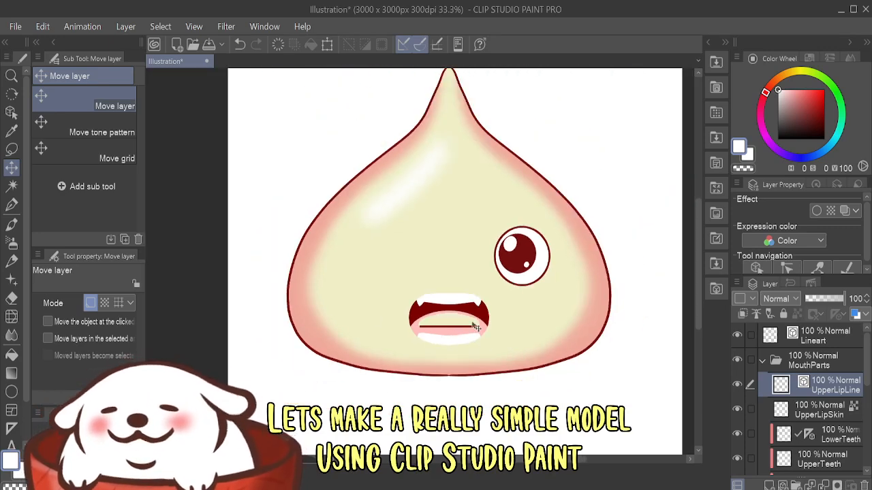
{"action": "scroll", "coordinate": [456, 310], "scroll_direction": "up", "scroll_amount": 2}
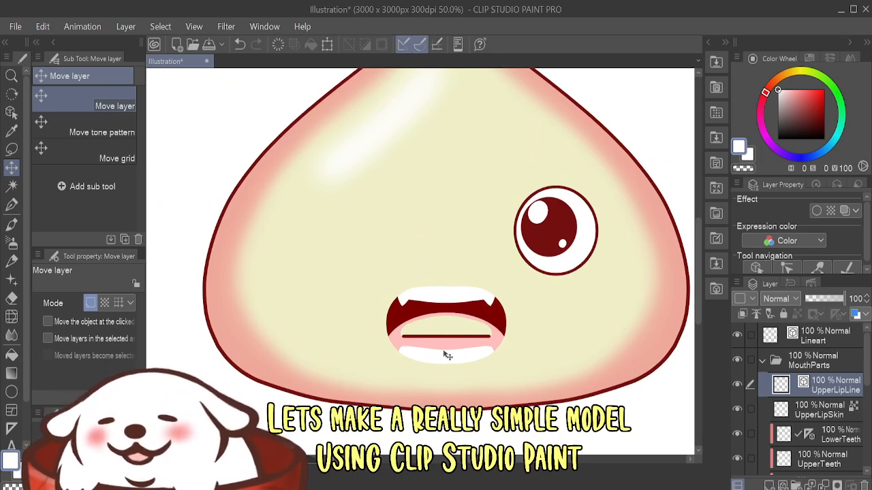
{"action": "scroll", "coordinate": [448, 355], "scroll_direction": "down", "scroll_amount": 2}
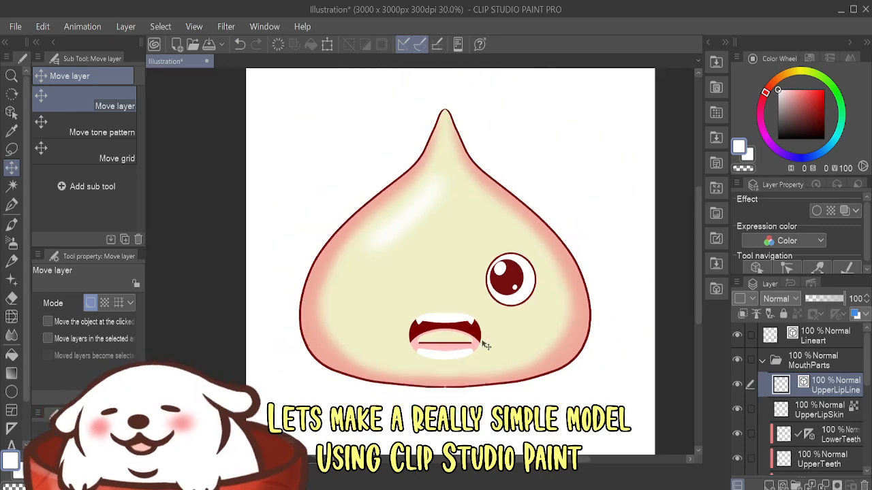
- Collapse the MouthParts folder, check what Folder 1 holds by toggling its visibility, and rename that folder EyeParts
{"action": "left_click", "coordinate": [764, 363]}
{"action": "left_click", "coordinate": [737, 384]}
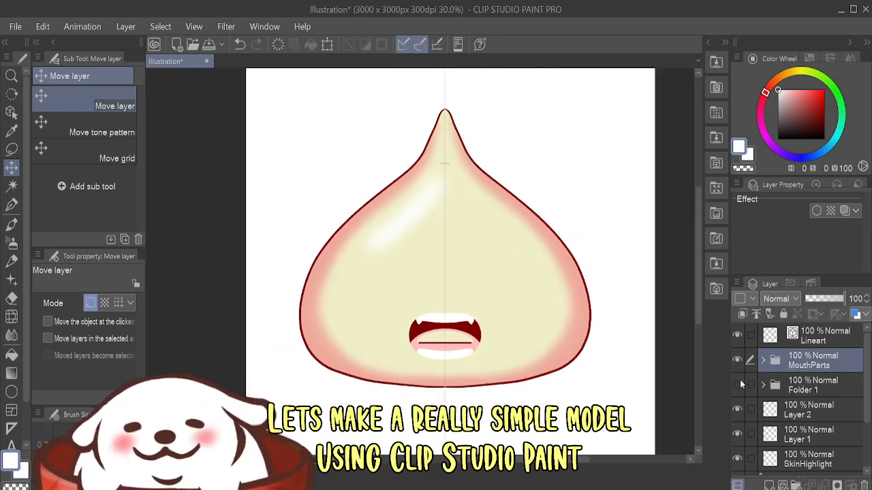
{"action": "left_click", "coordinate": [738, 384]}
{"action": "double_click", "coordinate": [808, 388]}
{"action": "type", "text": "E"}
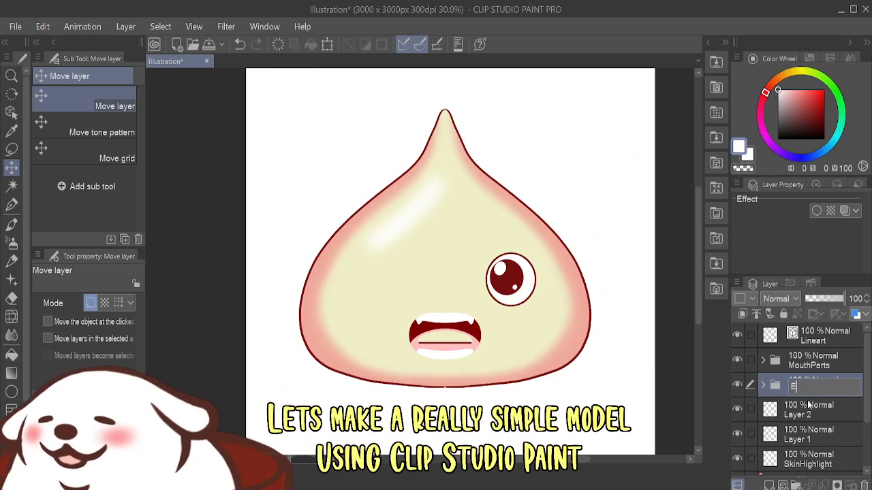
{"action": "type", "text": "yeP"}
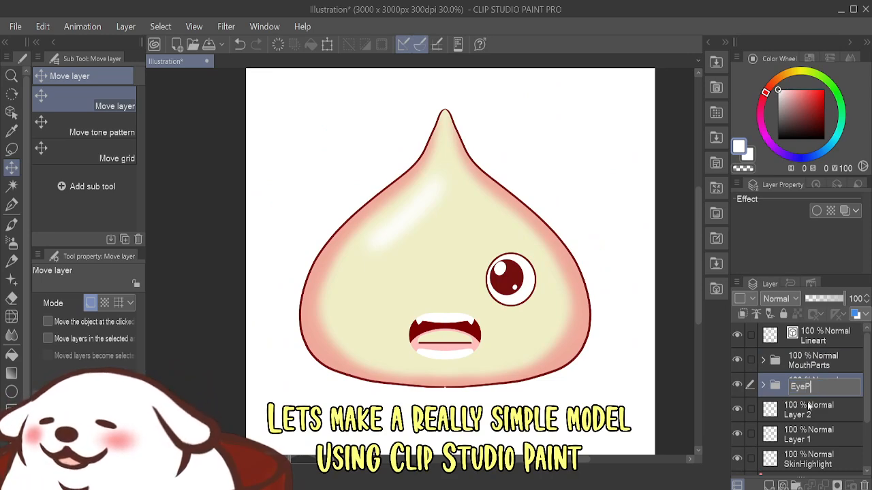
{"action": "type", "text": "arts"}
{"action": "key", "text": "Return"}
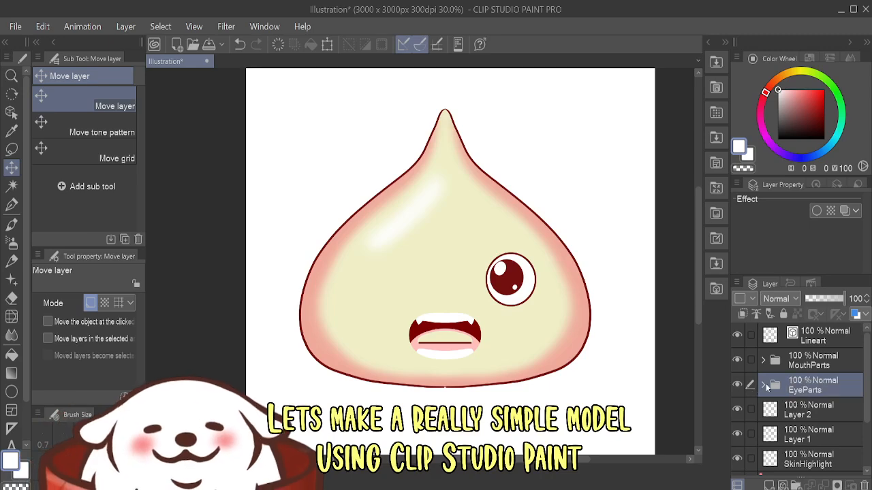
- Create a new vector layer above Highlight in the EyeParts folder and pick dark red (H 0, S 87, V 45) for the G-pen
{"action": "left_click", "coordinate": [763, 386]}
{"action": "left_click", "coordinate": [821, 409]}
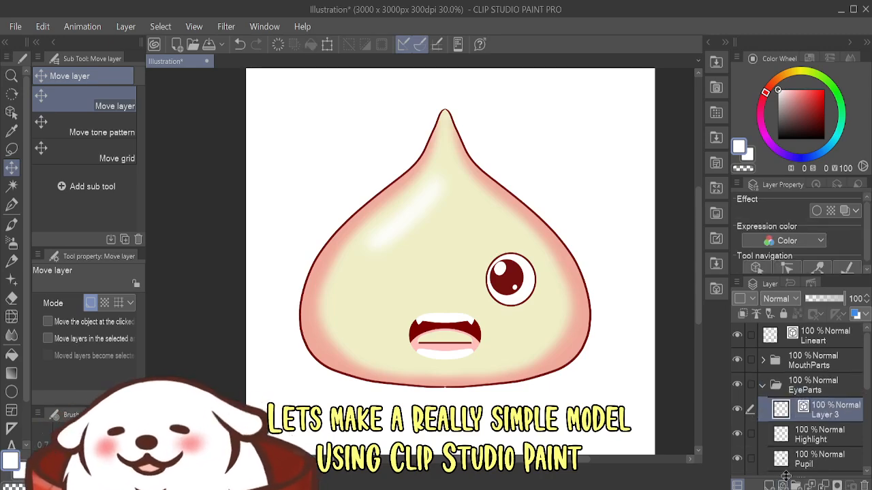
{"action": "left_click", "coordinate": [11, 204]}
{"action": "right_click", "coordinate": [512, 277]}
- Draw a short arched eyebrow above the eye with the G-pen at brush size 50, redoing the first stroke
{"action": "scroll", "coordinate": [460, 228], "scroll_direction": "up", "scroll_amount": 1}
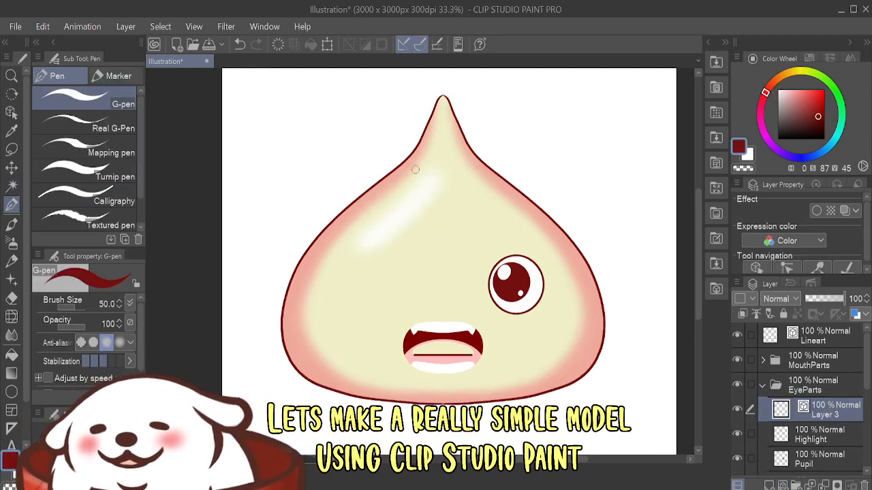
{"action": "scroll", "coordinate": [414, 170], "scroll_direction": "up", "scroll_amount": 2}
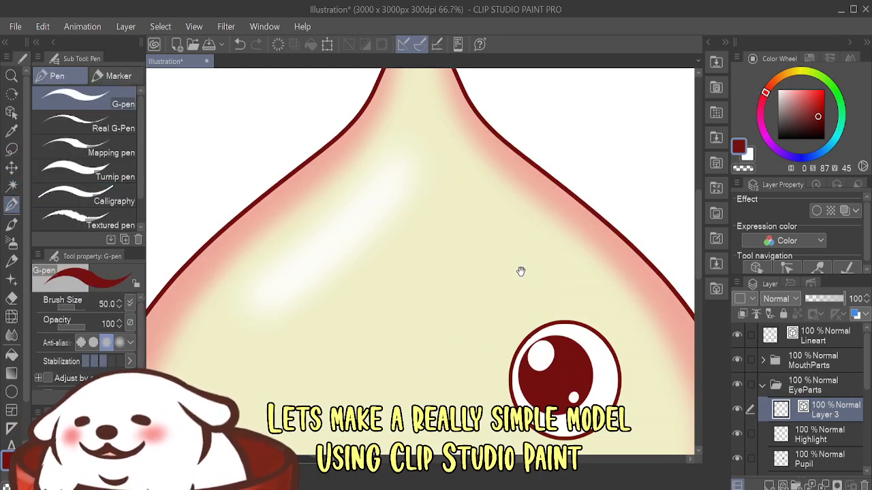
{"action": "mouse_move", "coordinate": [520, 272]}
{"action": "left_mouse_down"}
{"action": "mouse_move", "coordinate": [501, 173]}
{"action": "mouse_move", "coordinate": [560, 167]}
{"action": "left_mouse_up"}
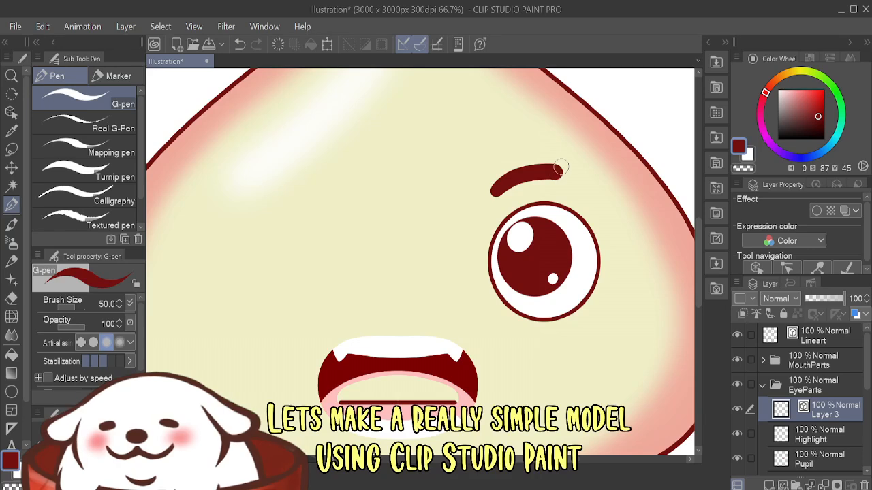
{"action": "key", "text": "ctrl+z"}
{"action": "mouse_move", "coordinate": [500, 179]}
{"action": "left_mouse_down"}
{"action": "mouse_move", "coordinate": [565, 161]}
{"action": "mouse_move", "coordinate": [576, 167]}
{"action": "left_mouse_up"}
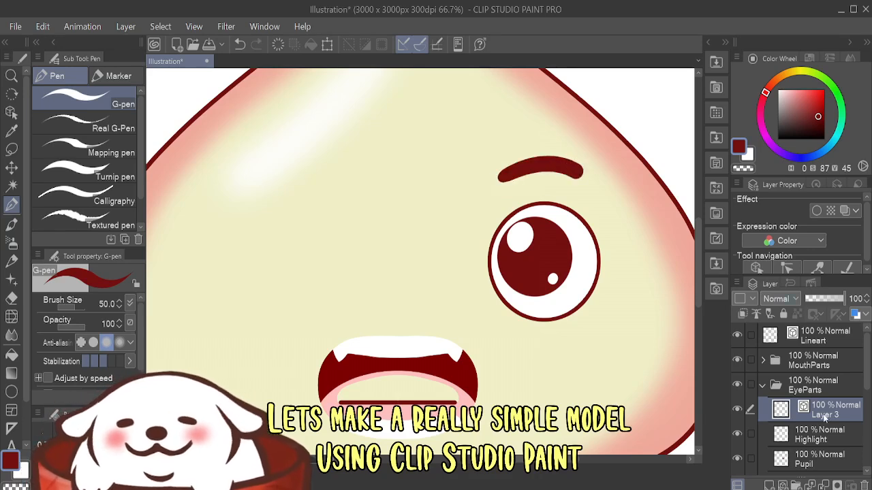
- Rename the eyebrow's layer Brow_L
{"action": "double_click", "coordinate": [828, 415]}
{"action": "type", "text": "Brow_"}
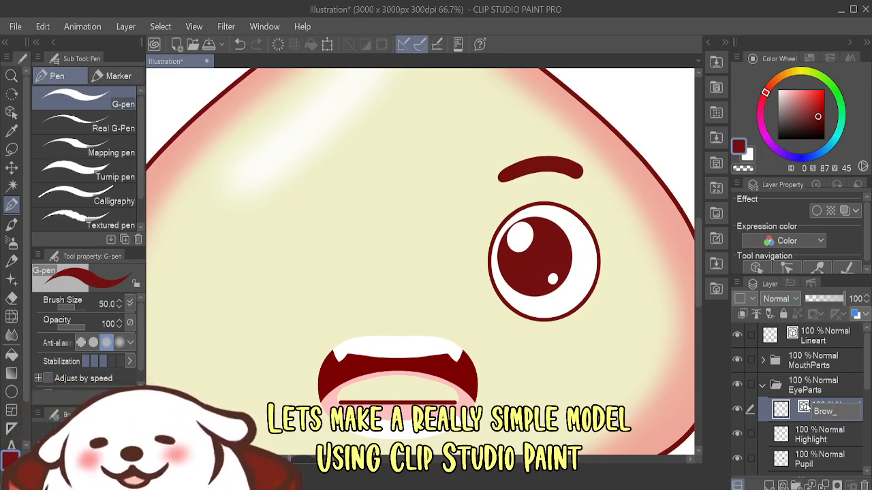
{"action": "type", "text": "L"}
{"action": "key", "text": "Return"}
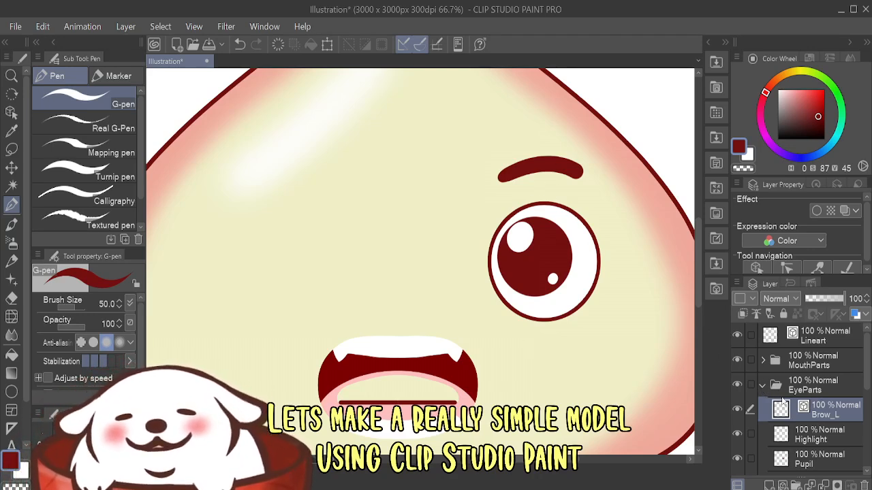
- Create a new vector layer directly below the EyeParts folder and set the drawing colour to pink (H 0, S 50, V 100)
{"action": "left_click", "coordinate": [763, 387]}
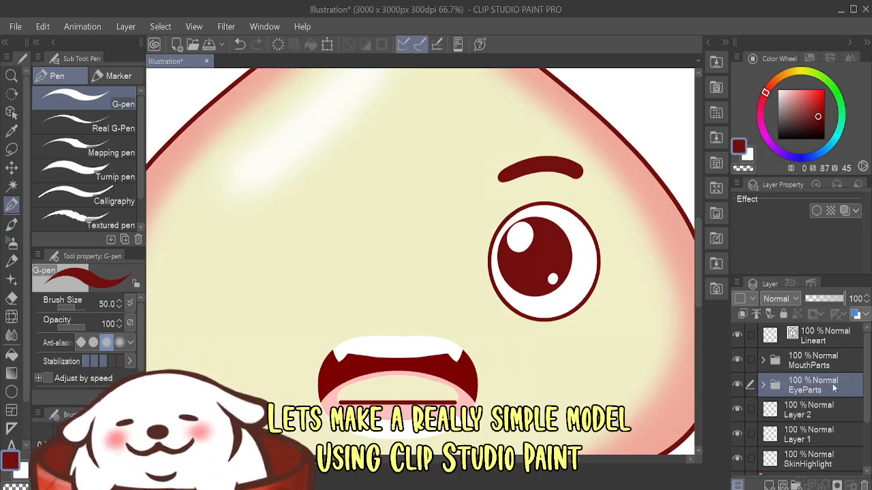
{"action": "left_click", "coordinate": [763, 410]}
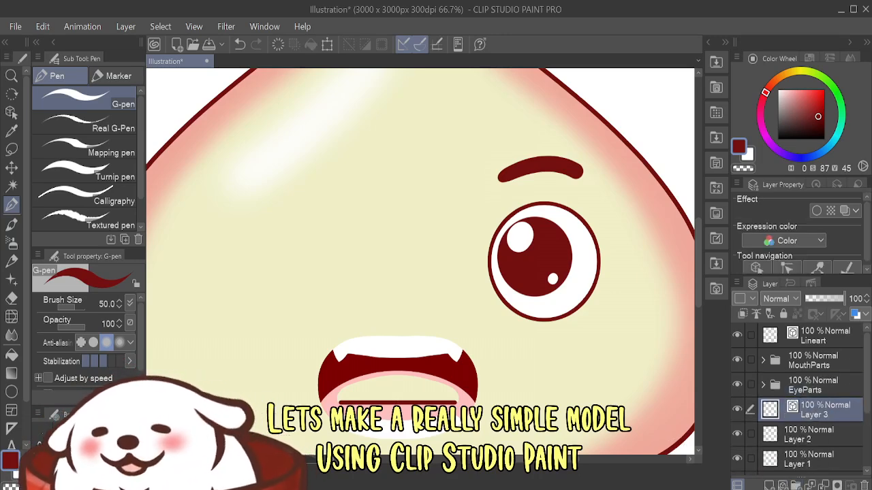
{"action": "double_click", "coordinate": [10, 461]}
{"action": "left_click", "coordinate": [595, 164]}
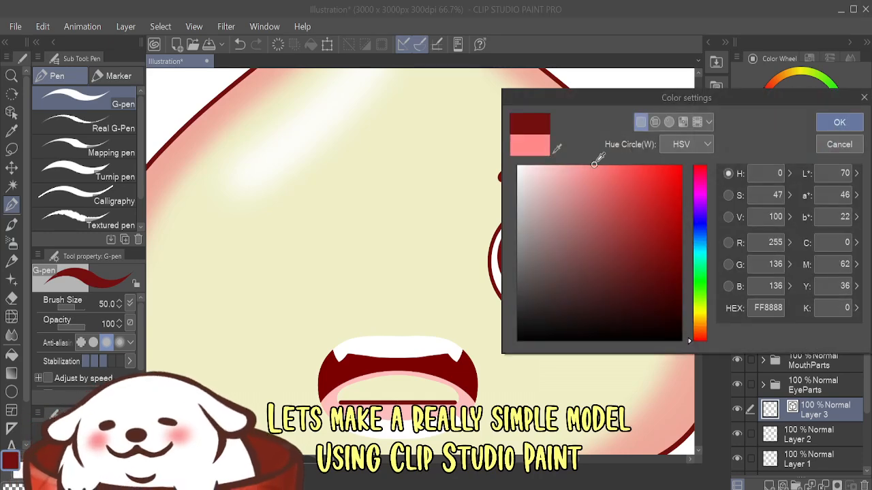
{"action": "left_click", "coordinate": [839, 122]}
- Draw four short slanted blush strokes in a row under the eye with the G-pen at brush size 50, redoing misplaced strokes
{"action": "mouse_move", "coordinate": [541, 334]}
{"action": "left_mouse_down"}
{"action": "mouse_move", "coordinate": [524, 366]}
{"action": "mouse_move", "coordinate": [523, 338]}
{"action": "mouse_move", "coordinate": [511, 366]}
{"action": "mouse_move", "coordinate": [537, 367]}
{"action": "mouse_move", "coordinate": [542, 354]}
{"action": "mouse_move", "coordinate": [530, 371]}
{"action": "left_mouse_up"}
{"action": "key", "text": "ctrl+z"}
{"action": "key", "text": "ctrl+z"}
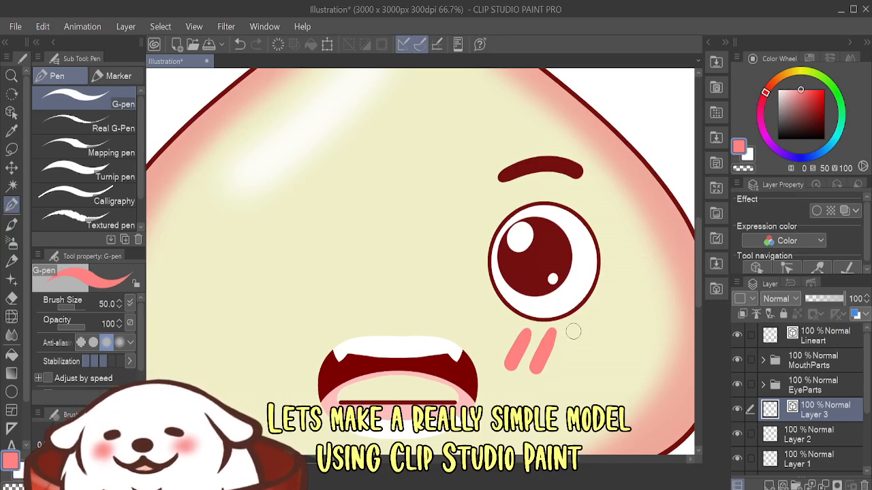
{"action": "left_click_drag", "start_coordinate": [574, 331], "coordinate": [555, 370]}
{"action": "left_click_drag", "start_coordinate": [594, 331], "coordinate": [575, 369]}
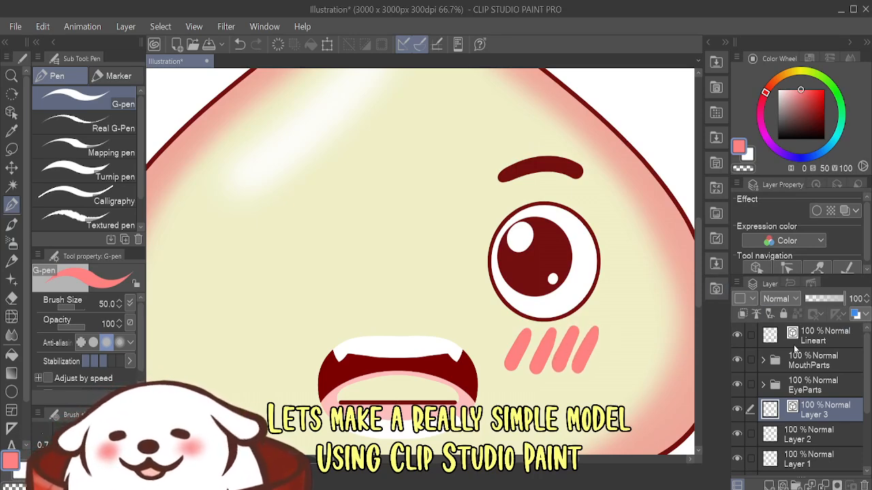
- Rename the layer holding the pink cheek strokes Blush
{"action": "key", "text": "ctrl+minus"}
{"action": "key", "text": "ctrl+minus"}
{"action": "double_click", "coordinate": [817, 414]}
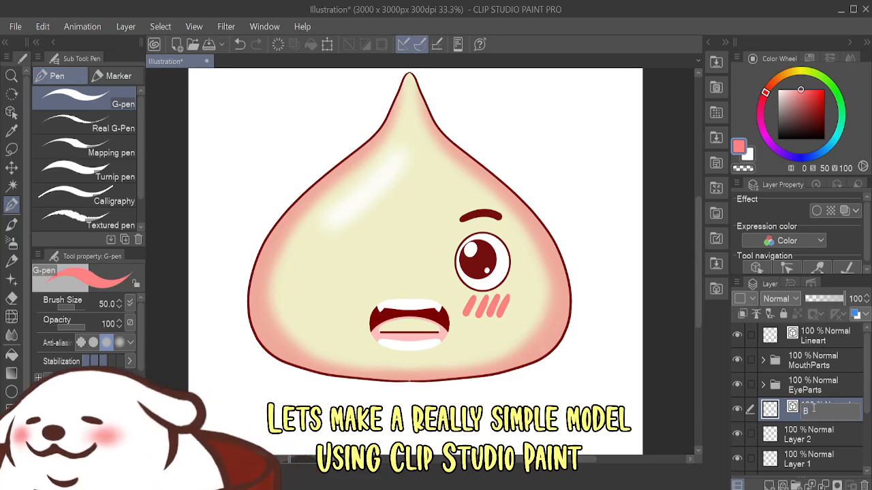
{"action": "type", "text": "Blush"}
{"action": "key", "text": "Return"}
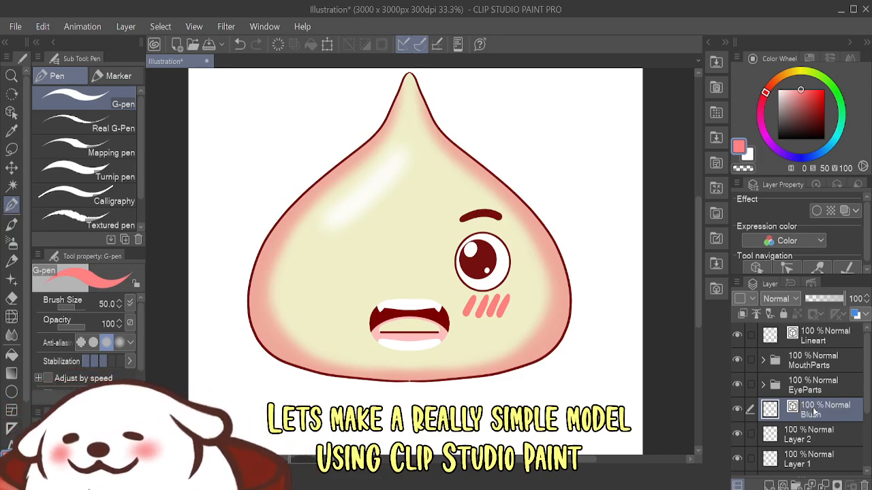
- Delete the white Paper layer so the canvas background is transparent
{"action": "scroll", "coordinate": [613, 327], "scroll_direction": "down", "scroll_amount": 3}
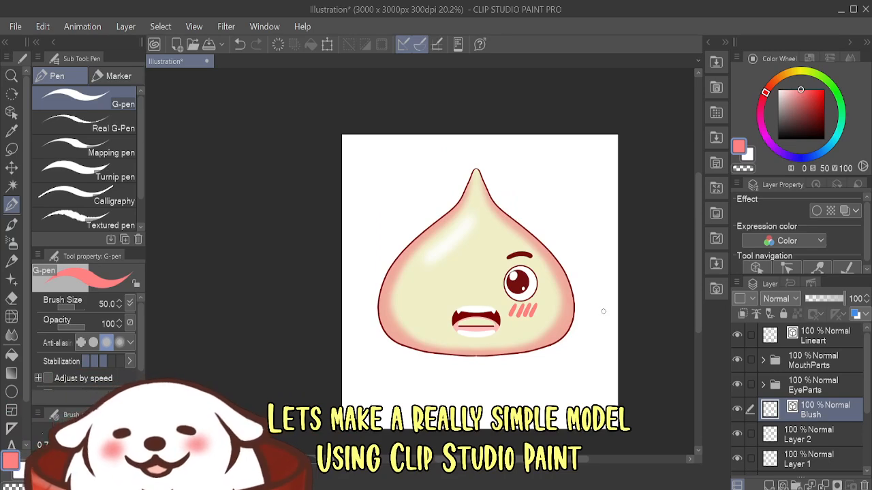
{"action": "scroll", "coordinate": [603, 311], "scroll_direction": "up", "scroll_amount": 3}
{"action": "scroll", "coordinate": [809, 400], "scroll_direction": "down", "scroll_amount": 3}
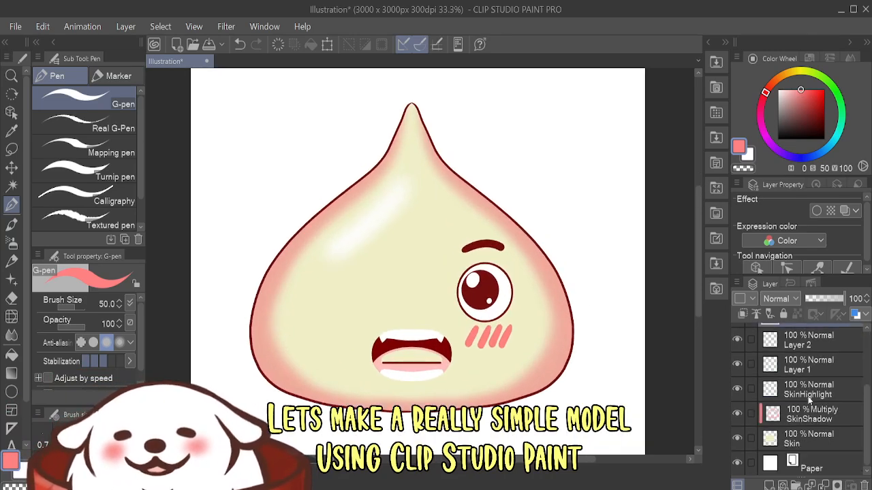
{"action": "left_click", "coordinate": [812, 461]}
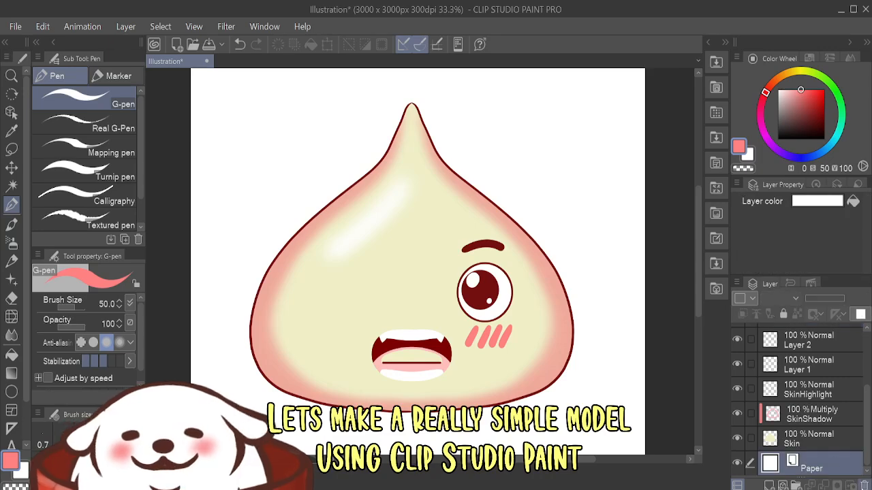
{"action": "left_click", "coordinate": [862, 485]}
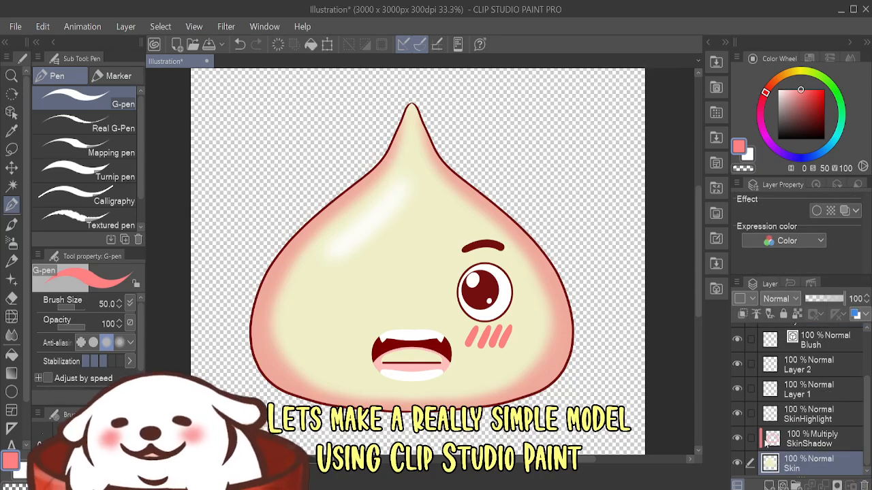
- Enlarge the layer list, check whether Layer 1 and Layer 2 hold any content, and delete both layers
{"action": "left_click_drag", "start_coordinate": [814, 276], "coordinate": [815, 208]}
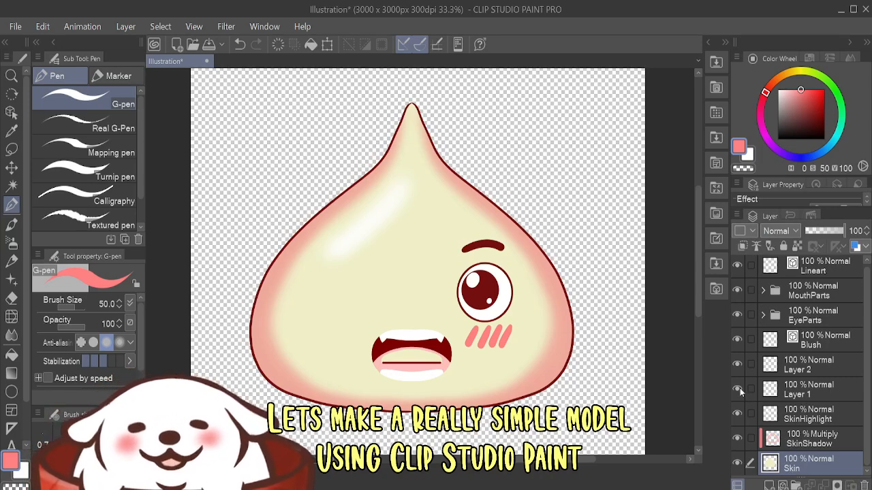
{"action": "left_click", "coordinate": [768, 390], "text": "ctrl"}
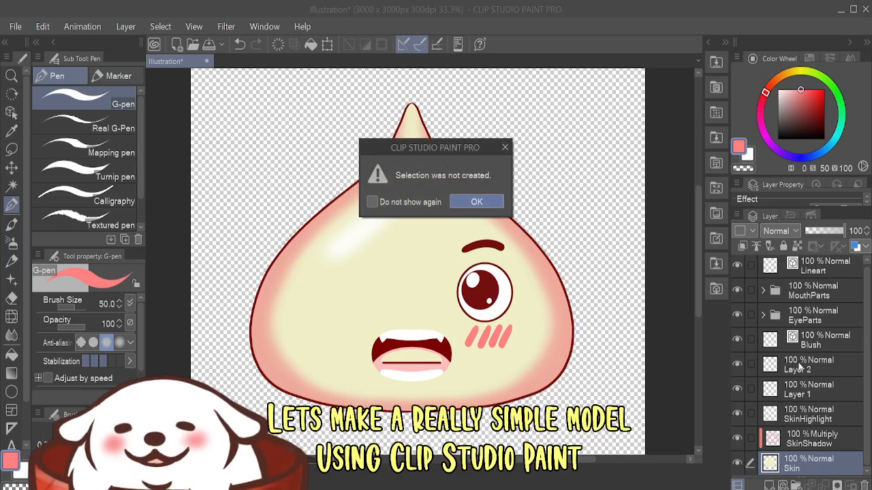
{"action": "key", "text": "Return"}
{"action": "left_click", "coordinate": [814, 392]}
{"action": "left_click", "coordinate": [862, 484]}
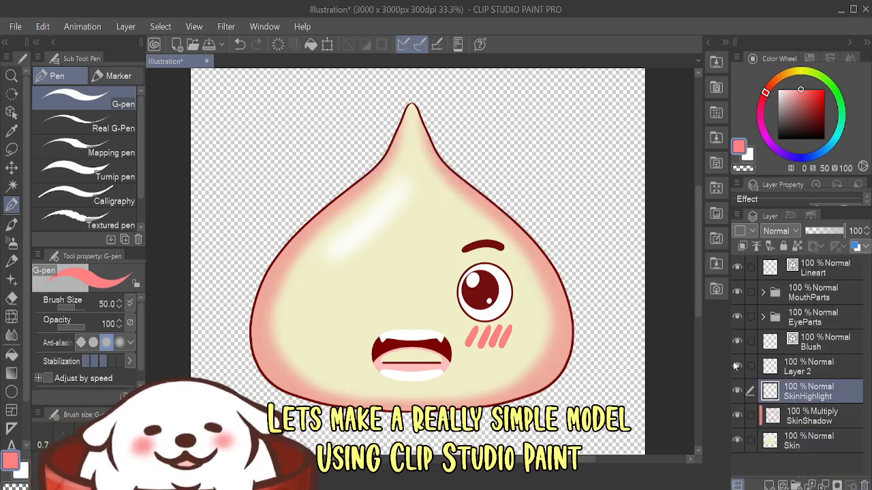
{"action": "left_click", "coordinate": [770, 367]}
{"action": "left_click", "coordinate": [770, 368], "text": "ctrl"}
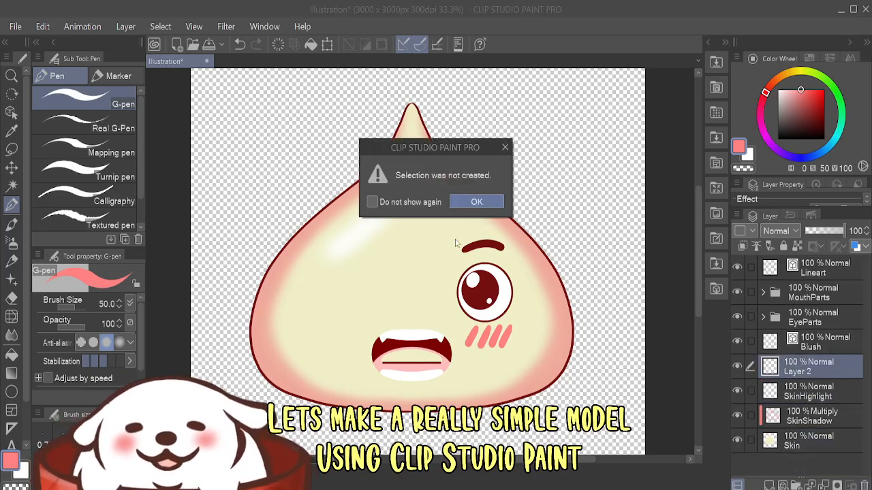
{"action": "key", "text": "Return"}
{"action": "left_click", "coordinate": [862, 484]}
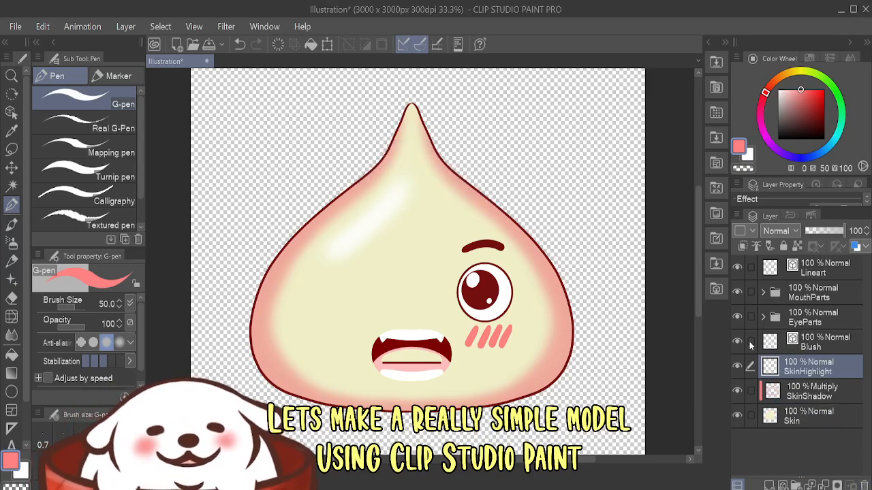
- Go through the layers inside the EyeParts folder one by one, from Brow_L to EyeLine, and collapse the folder again
{"action": "left_click", "coordinate": [819, 348]}
{"action": "left_click", "coordinate": [763, 317]}
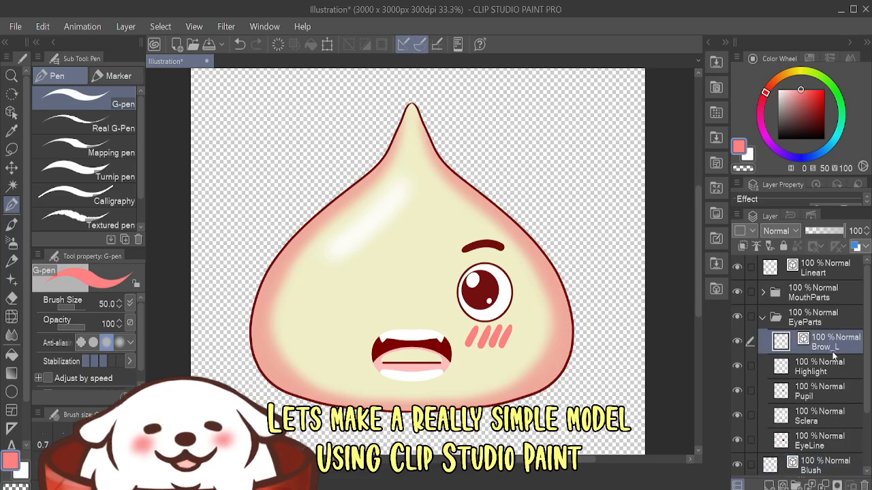
{"action": "left_click", "coordinate": [821, 371]}
{"action": "left_click", "coordinate": [814, 391]}
{"action": "left_click", "coordinate": [812, 417]}
{"action": "left_click", "coordinate": [782, 440]}
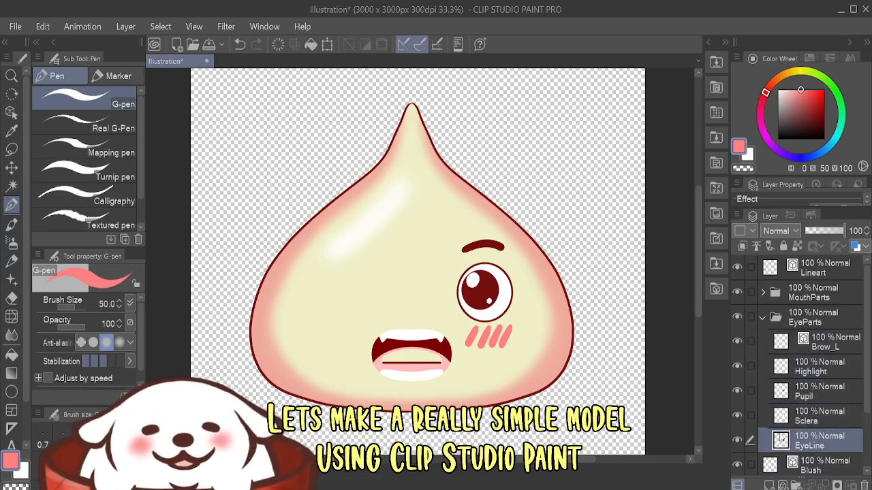
{"action": "left_click", "coordinate": [763, 317]}
- Go through the layers inside the MouthParts folder one by one, from UpperLipLine to InnerMouth, and collapse the folder again
{"action": "left_click", "coordinate": [762, 293]}
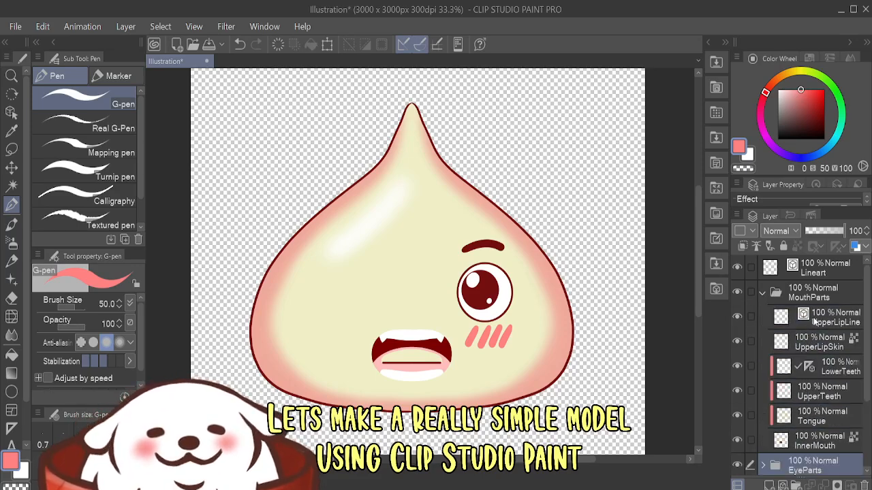
{"action": "left_click", "coordinate": [840, 325]}
{"action": "left_click", "coordinate": [809, 345]}
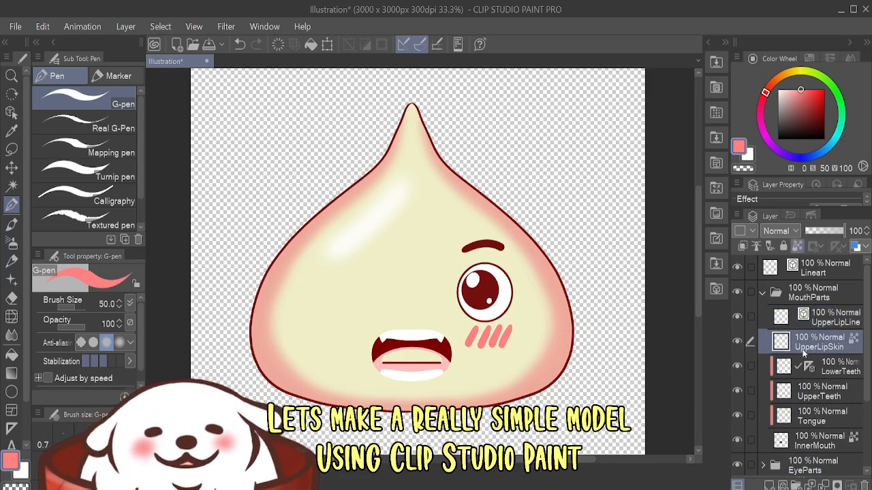
{"action": "left_click", "coordinate": [845, 367]}
{"action": "left_click", "coordinate": [846, 393]}
{"action": "left_click", "coordinate": [838, 417]}
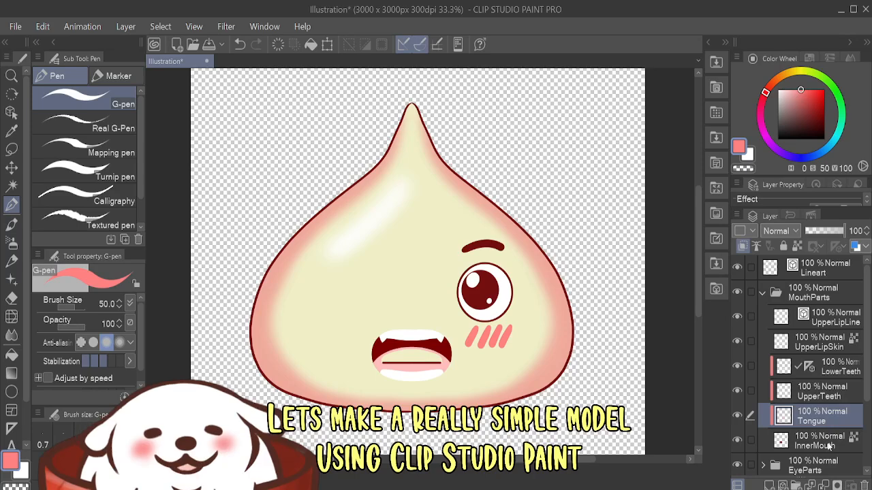
{"action": "left_click", "coordinate": [832, 441]}
{"action": "left_click", "coordinate": [762, 293]}
- Move the Lineart layer below the EyeParts folder, directly above Blush, and hide the Skin layer while keeping Lineart visible
{"action": "left_click", "coordinate": [739, 267]}
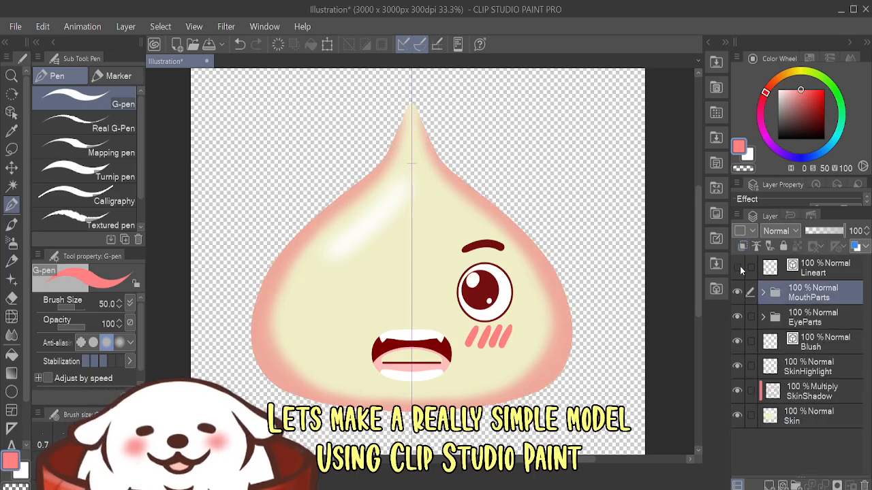
{"action": "key", "text": "ctrl+plus"}
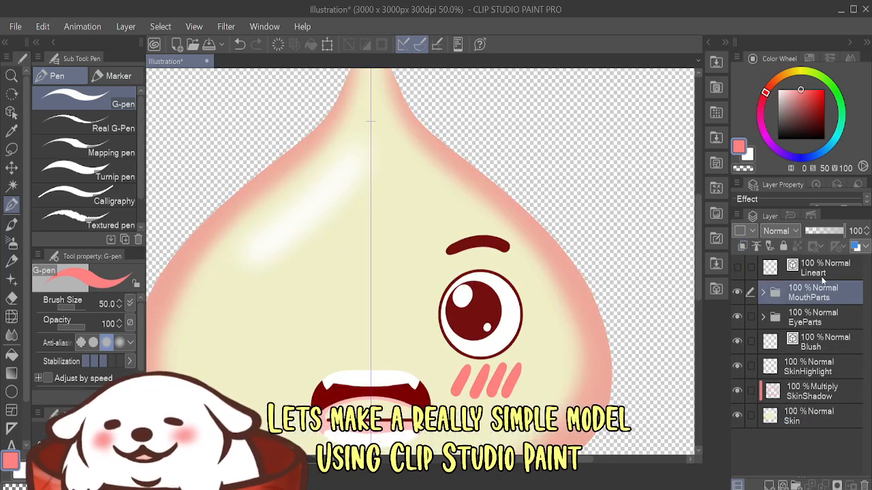
{"action": "left_click_drag", "start_coordinate": [817, 268], "coordinate": [807, 339]}
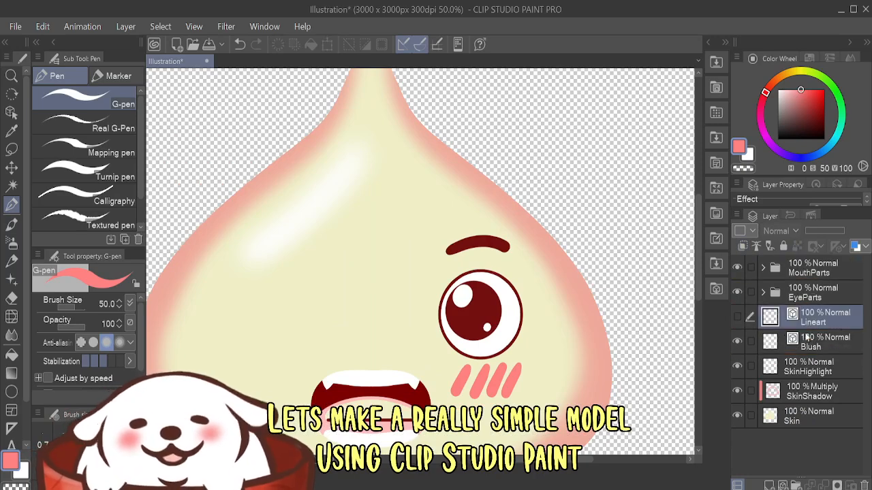
{"action": "left_click", "coordinate": [737, 318]}
{"action": "left_click", "coordinate": [737, 416]}
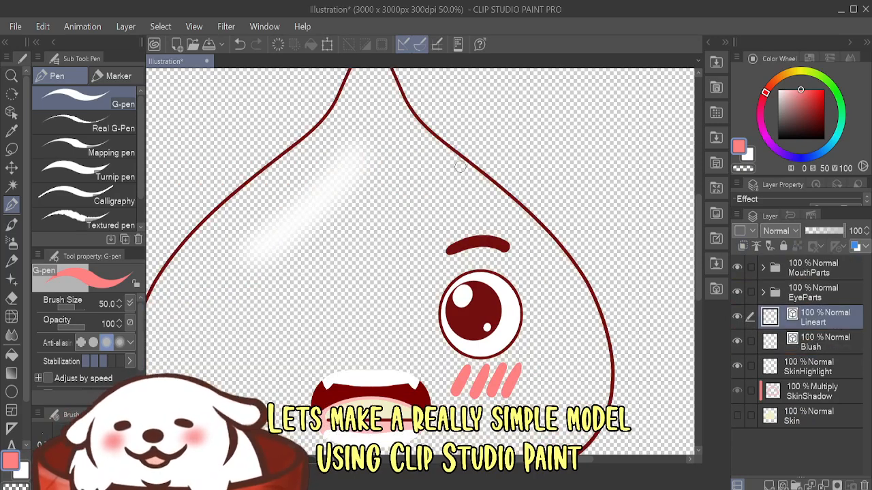
- Sample the outline's dark red for the Fill tool, set to refer to other layers, and add a raster layer between Lineart and Blush
{"action": "scroll", "coordinate": [487, 175], "scroll_direction": "up", "scroll_amount": 4}
{"action": "left_click", "coordinate": [554, 230], "text": "alt"}
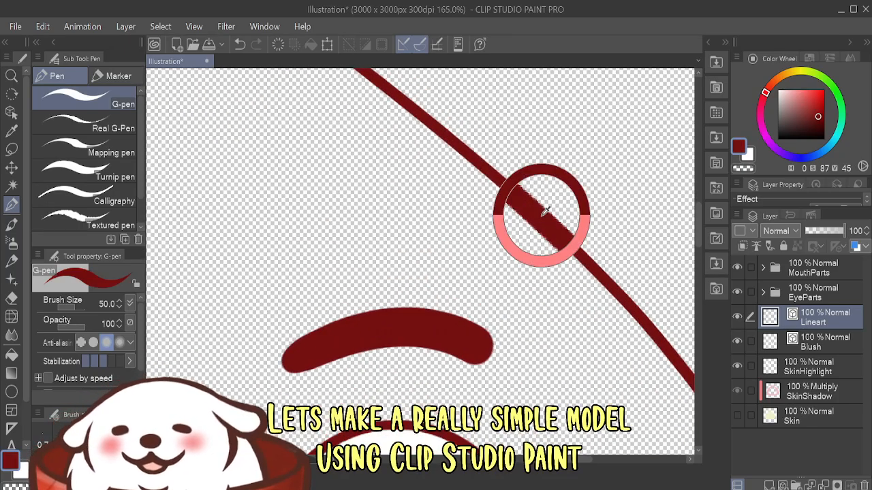
{"action": "scroll", "coordinate": [490, 245], "scroll_direction": "down", "scroll_amount": 5}
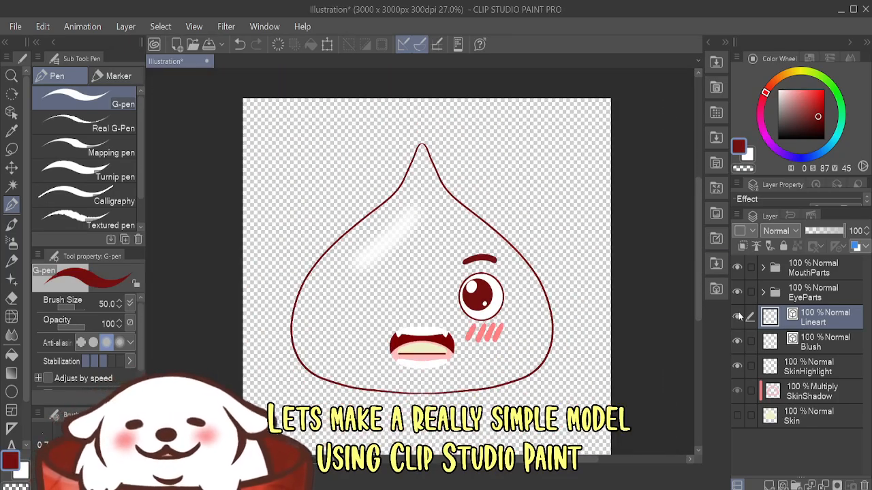
{"action": "left_click", "coordinate": [12, 355]}
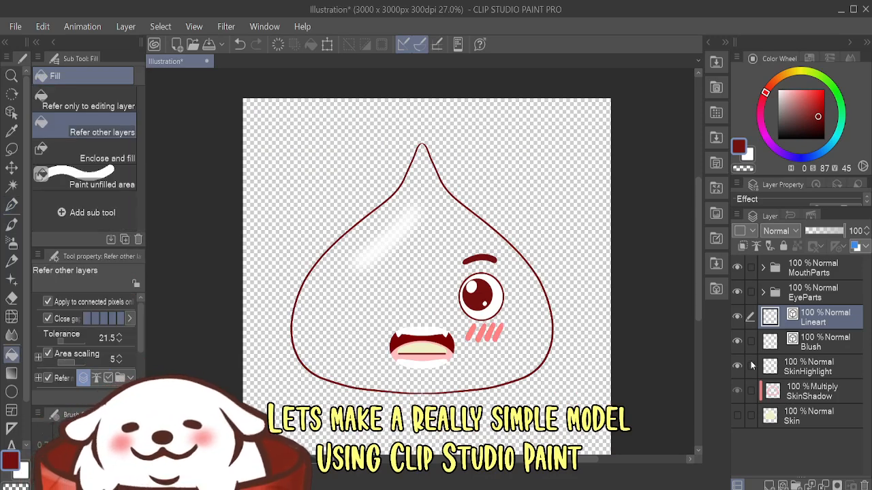
{"action": "left_click", "coordinate": [821, 342]}
{"action": "left_click", "coordinate": [769, 485]}
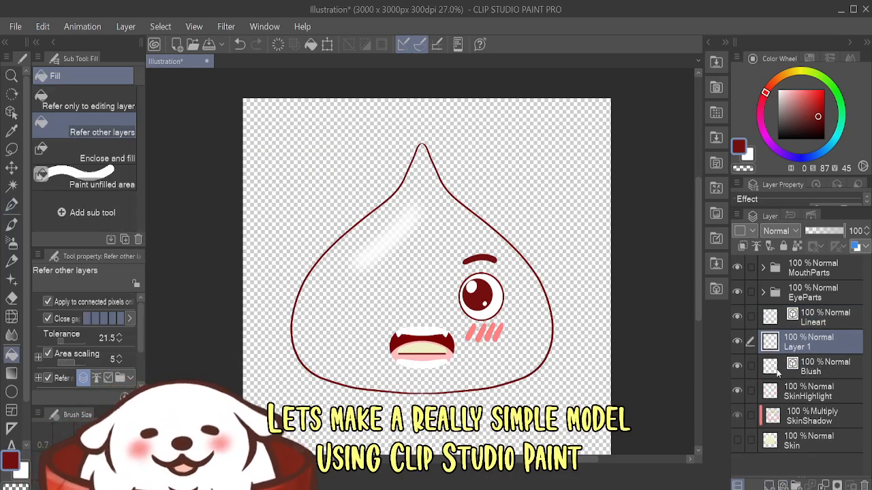
- Hide MouthParts, EyeParts, Blush and SkinHighlight, and fill the inside of the onion outline with dark red on Layer 1
{"action": "left_click_drag", "start_coordinate": [736, 273], "coordinate": [737, 293]}
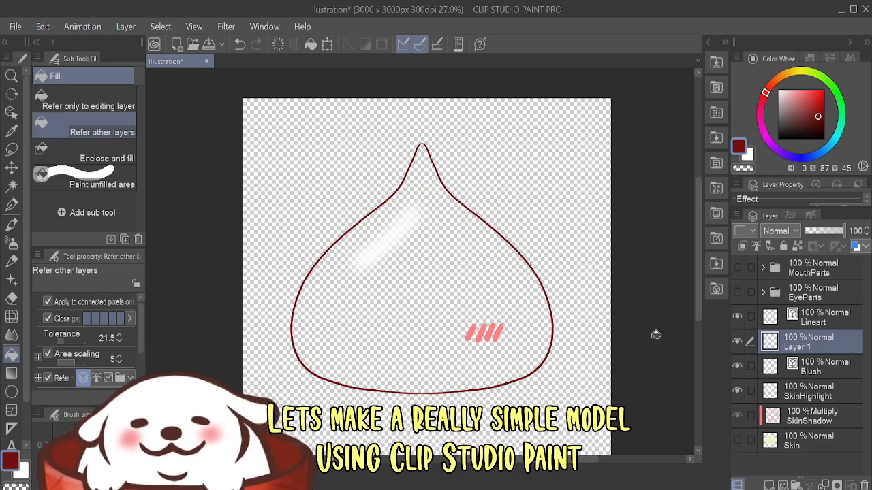
{"action": "left_click_drag", "start_coordinate": [736, 371], "coordinate": [734, 381]}
{"action": "left_click", "coordinate": [738, 372]}
{"action": "left_click", "coordinate": [738, 372]}
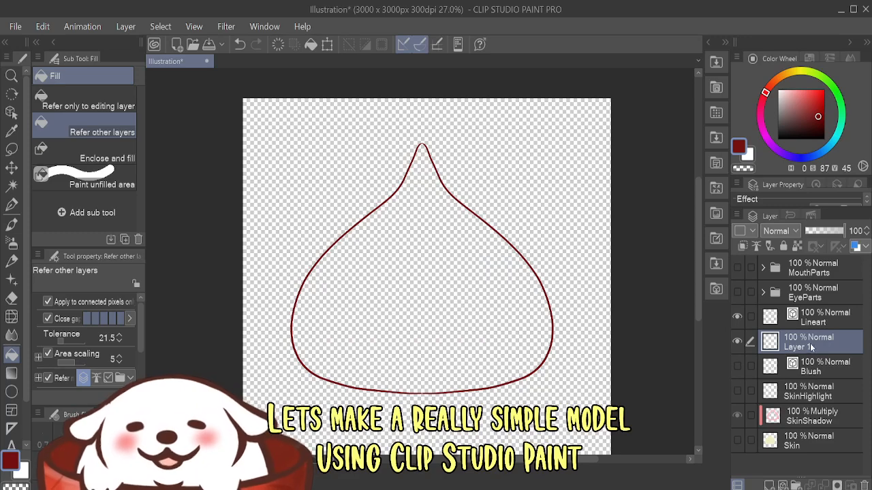
{"action": "left_click", "coordinate": [431, 306]}
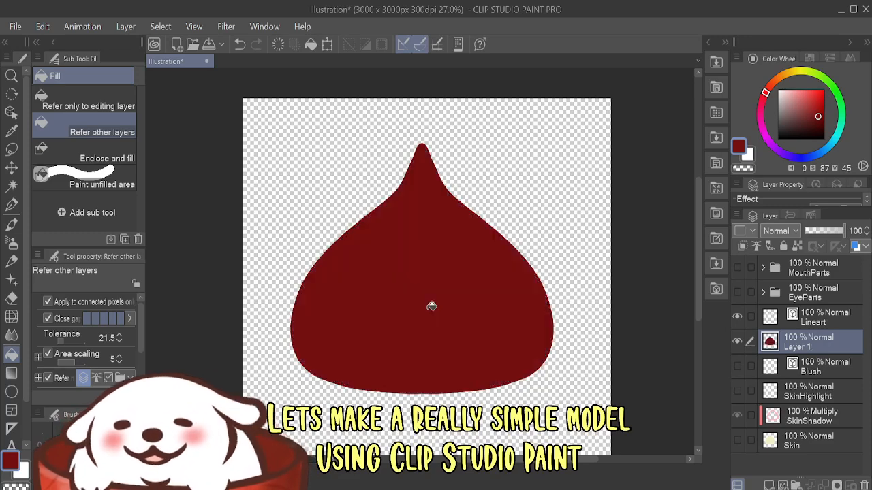
- Merge the dark red fill with the Lineart layer and place the merged layer beneath Skin, with Skin visible again
{"action": "left_click", "coordinate": [824, 323], "text": "ctrl"}
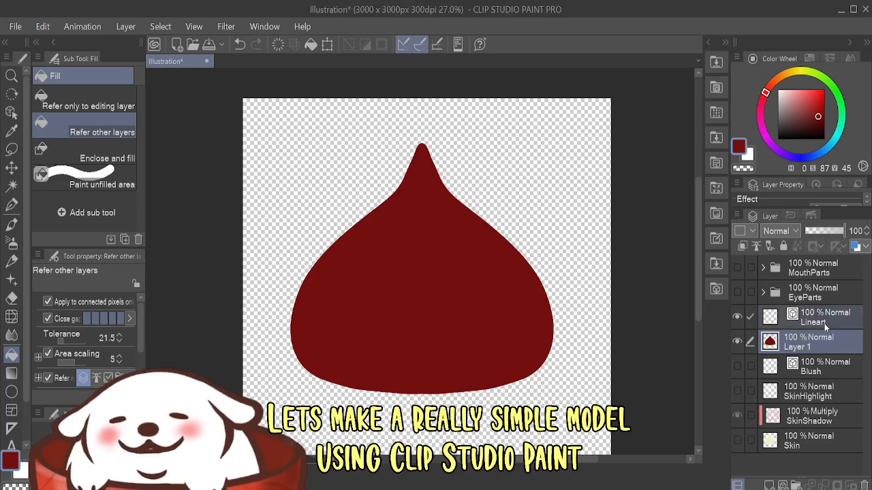
{"action": "left_click", "coordinate": [831, 320]}
{"action": "key", "text": "ctrl+e"}
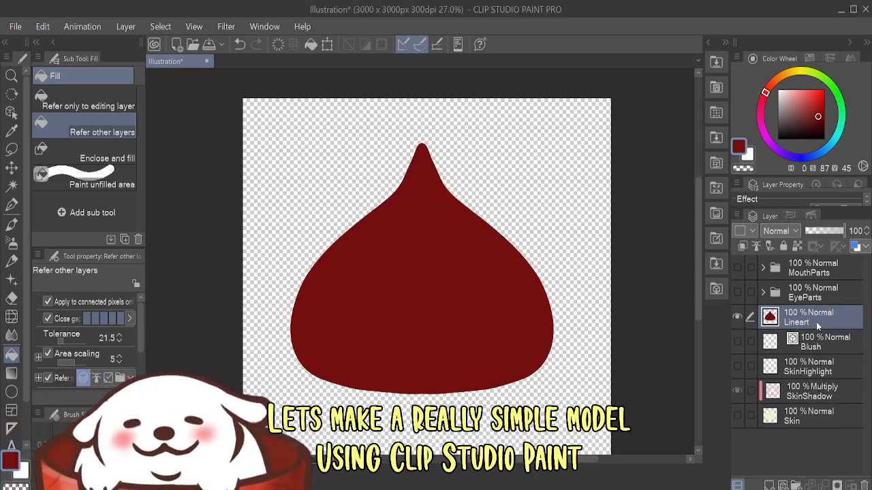
{"action": "left_click_drag", "start_coordinate": [818, 324], "coordinate": [805, 426]}
{"action": "left_click", "coordinate": [741, 389]}
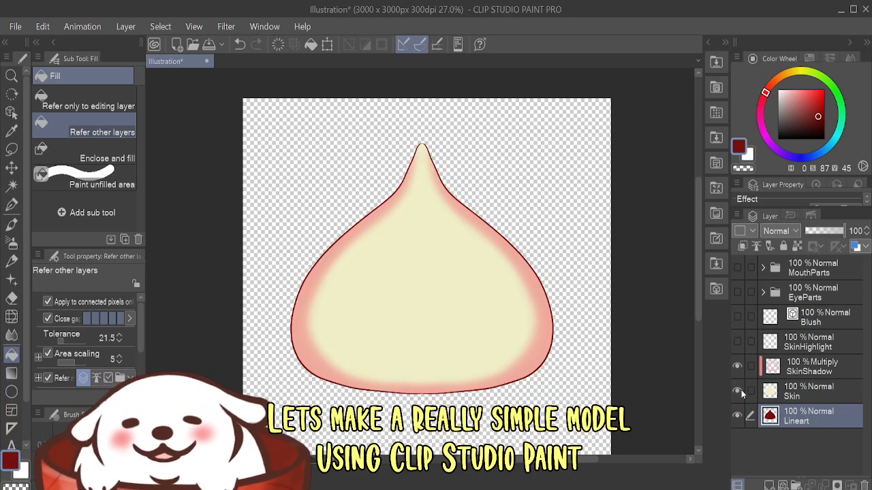
- Shift the Lineart layer slightly sideways with the Move layer tool and undo the move
{"action": "left_click", "coordinate": [11, 168]}
{"action": "mouse_move", "coordinate": [418, 318]}
{"action": "left_mouse_down"}
{"action": "mouse_move", "coordinate": [431, 321]}
{"action": "mouse_move", "coordinate": [416, 317]}
{"action": "mouse_move", "coordinate": [424, 321]}
{"action": "left_mouse_up"}
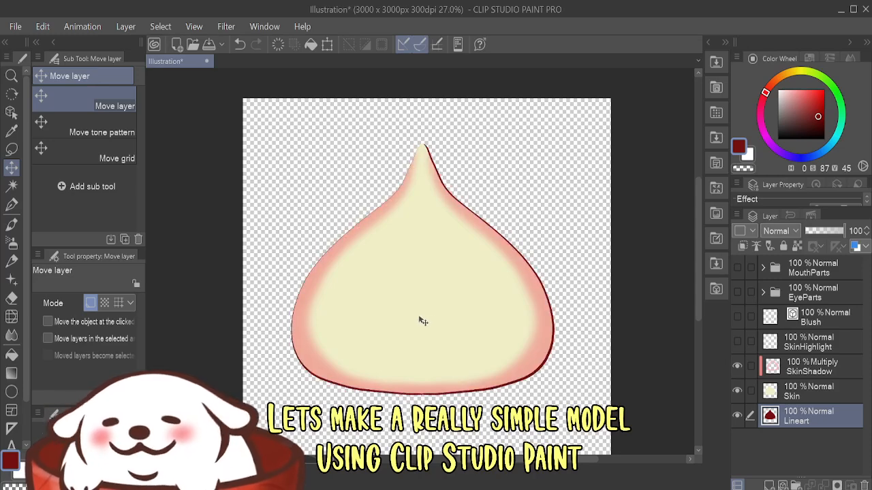
{"action": "key", "text": "ctrl+z"}
- Show the SkinHighlight and Blush layers and the EyeParts and MouthParts folders again
{"action": "left_click", "coordinate": [738, 341]}
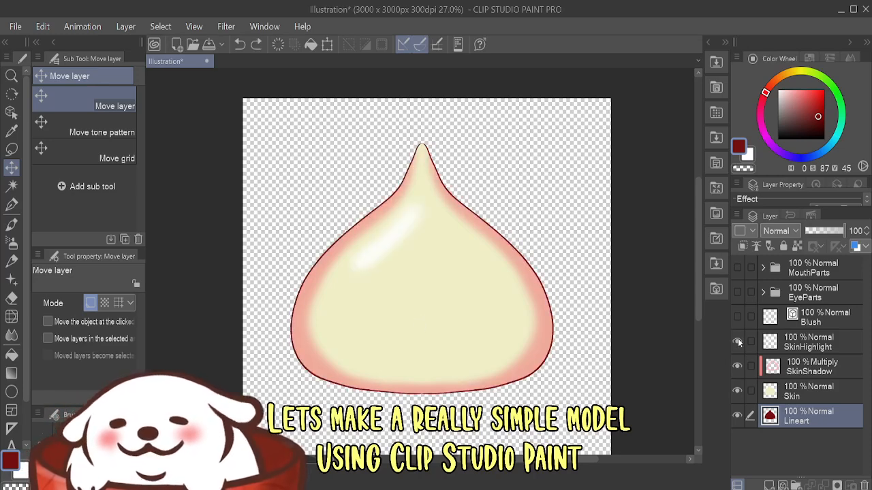
{"action": "left_click", "coordinate": [738, 317]}
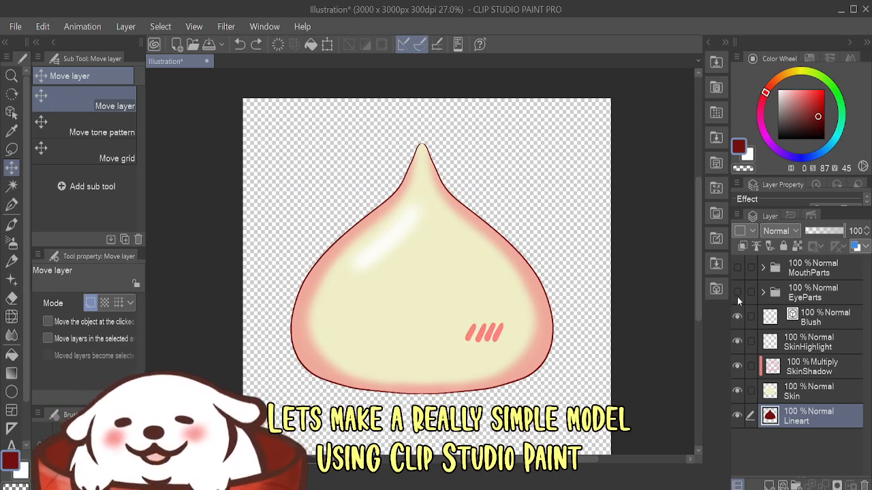
{"action": "left_click", "coordinate": [737, 293]}
{"action": "left_click", "coordinate": [738, 269]}
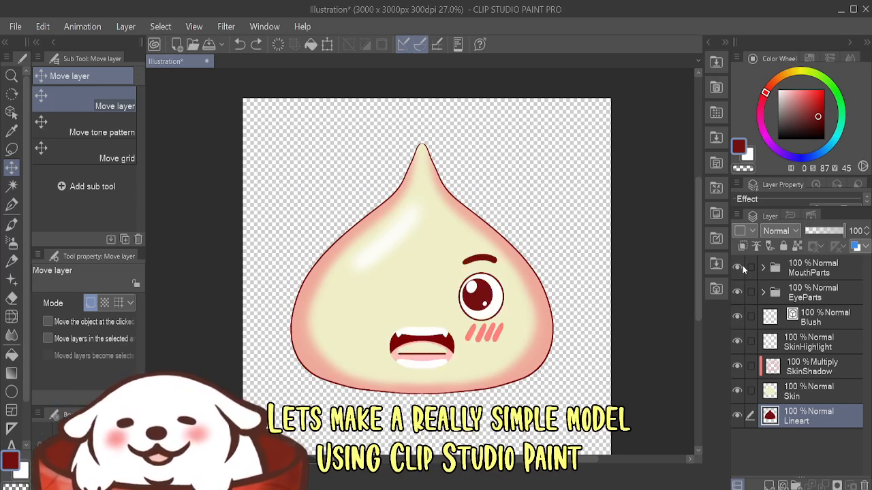
- Start saving the illustration under a new name as a Photoshop Document, with the Desktop as the location
{"action": "left_click", "coordinate": [16, 26]}
{"action": "left_click", "coordinate": [58, 123]}
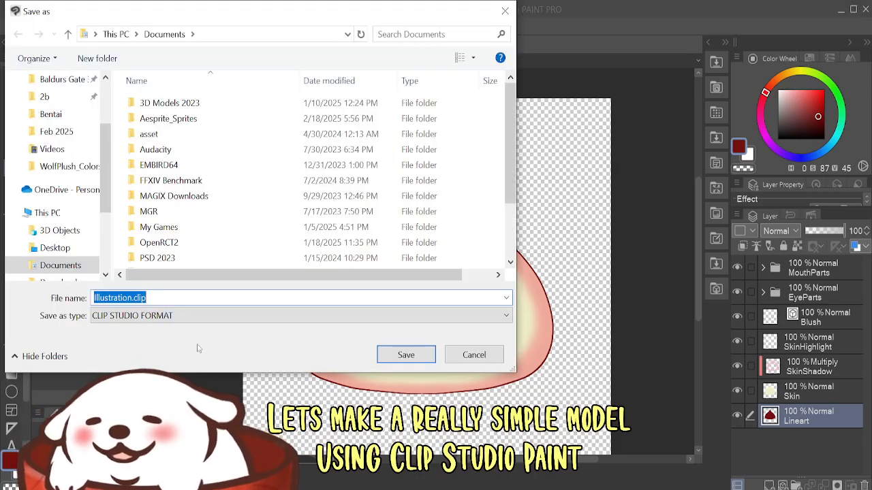
{"action": "left_click", "coordinate": [205, 316]}
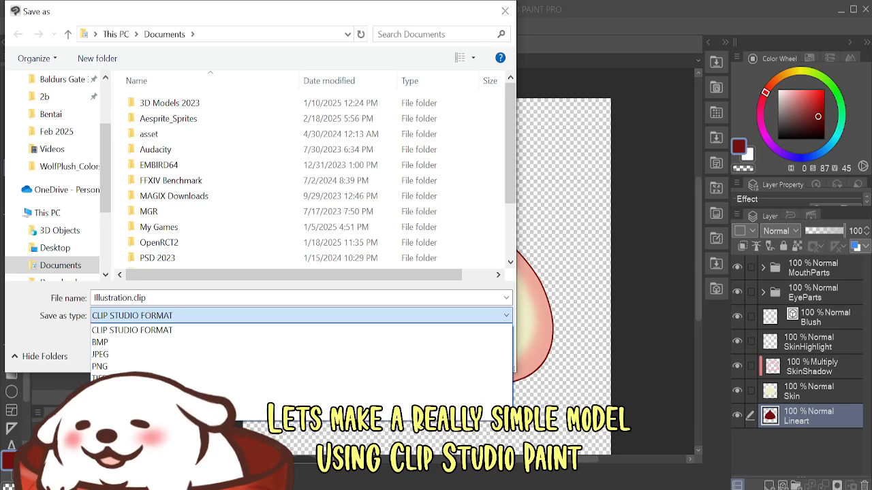
{"action": "left_click", "coordinate": [132, 404]}
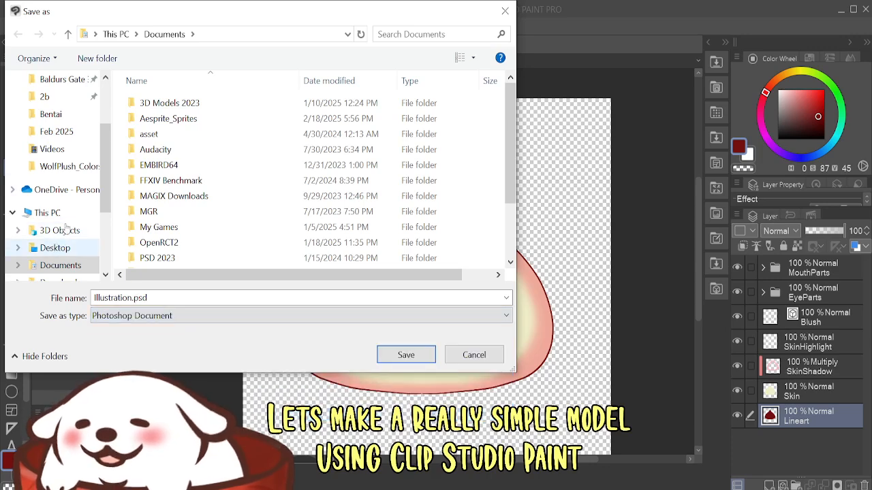
{"action": "left_click", "coordinate": [54, 248]}
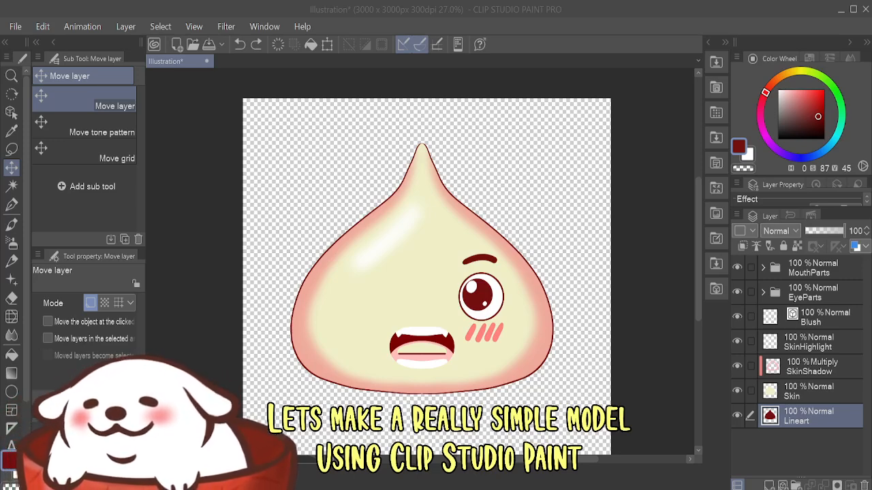
- Save the illustration in the BunThing folder under the file name BunThing_Live2D.psd
{"action": "left_click_drag", "start_coordinate": [545, 0], "coordinate": [552, 68]}
{"action": "left_click", "coordinate": [388, 351]}
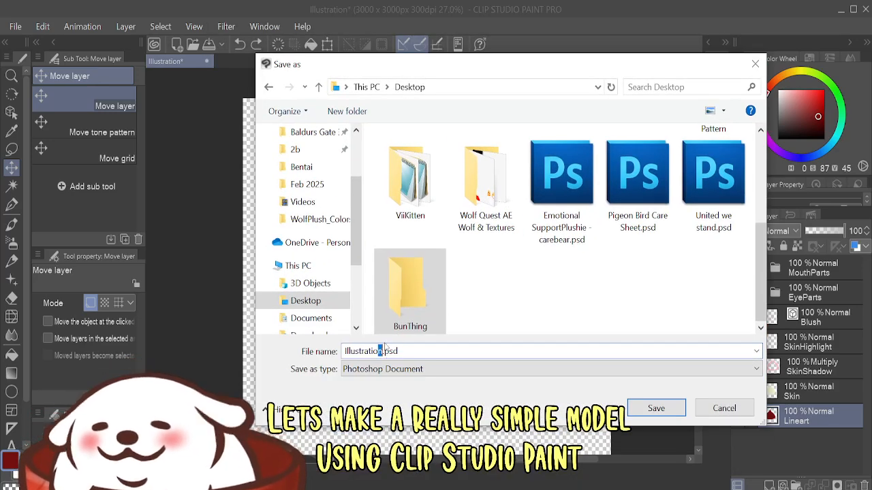
{"action": "left_click", "coordinate": [411, 297]}
{"action": "double_click", "coordinate": [410, 297]}
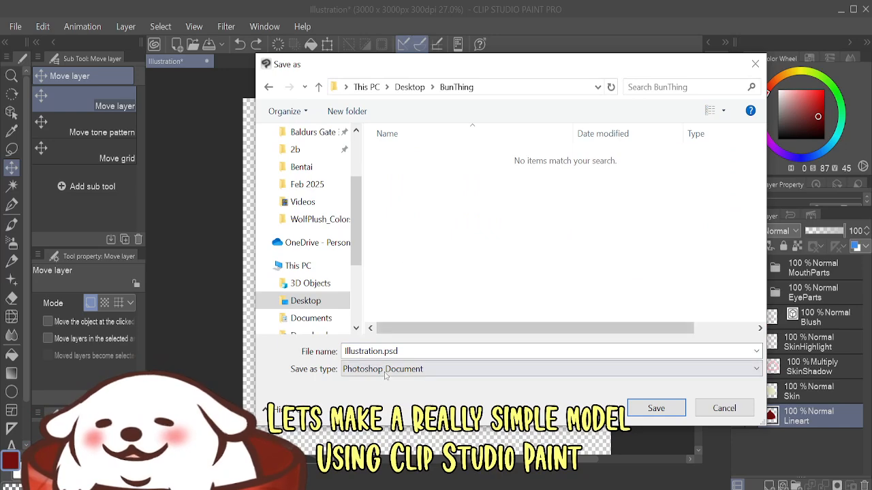
{"action": "type", "text": "BunTh"}
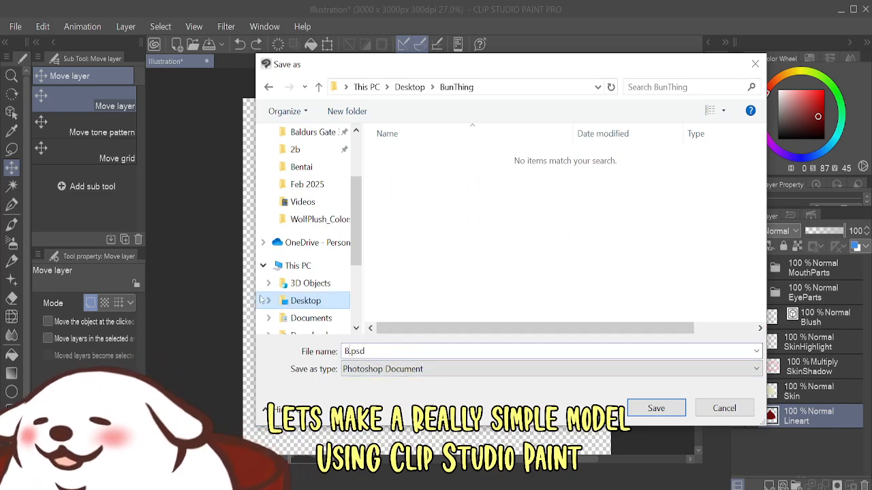
{"action": "type", "text": "ing_Li"}
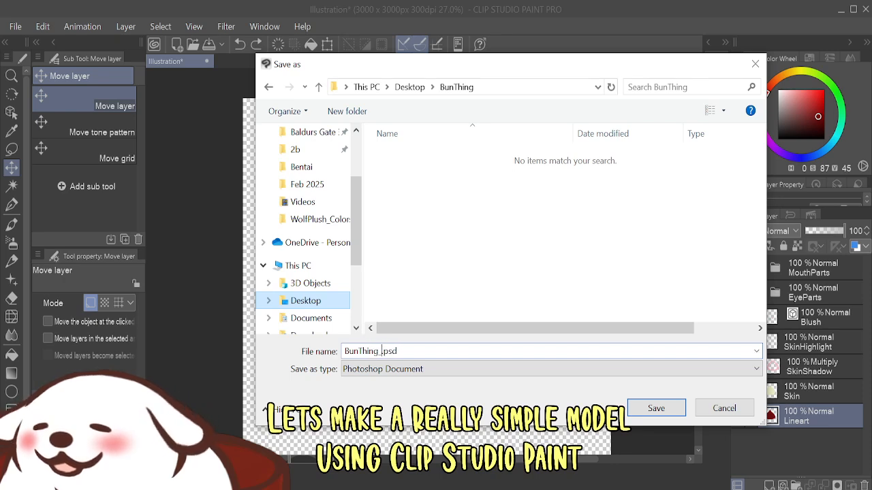
{"action": "type", "text": "ve"}
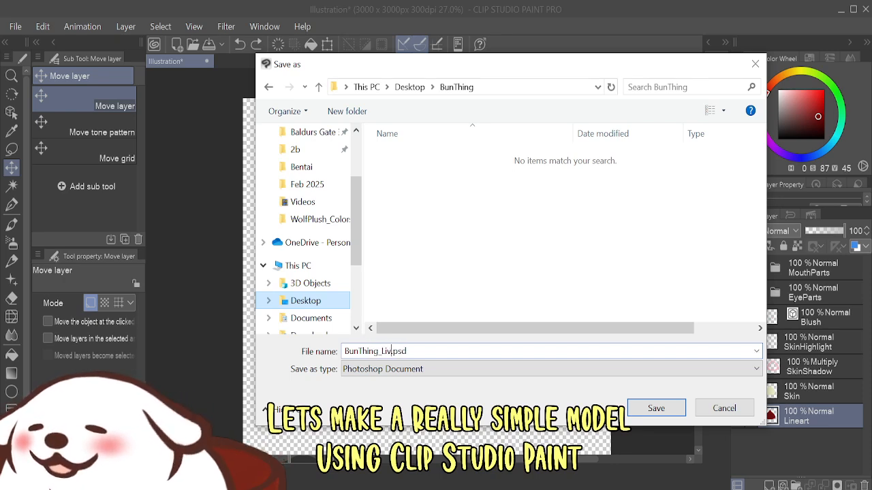
{"action": "type", "text": "2D"}
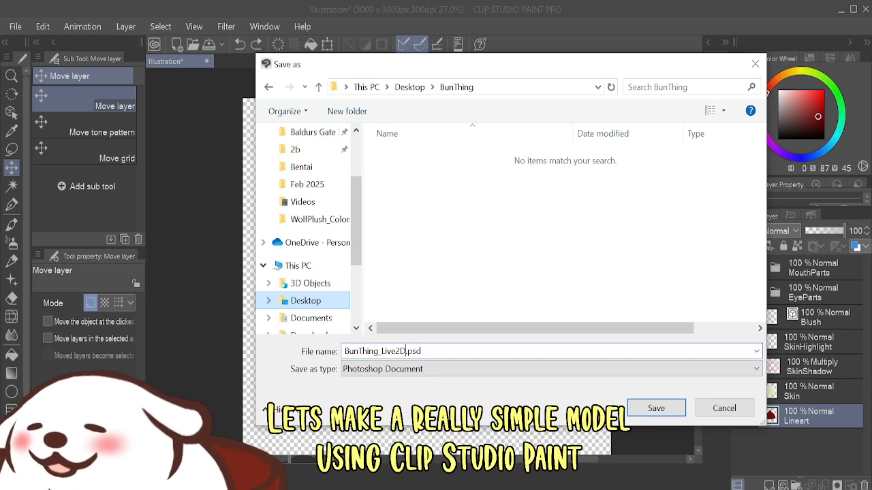
{"action": "left_click", "coordinate": [657, 409]}
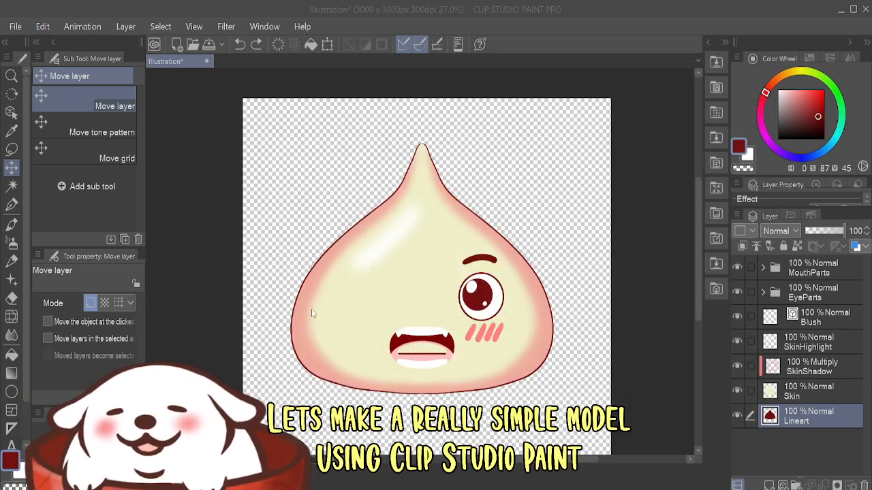
- Select the SkinHighlight layer and expand the MouthParts folder to review its layers and the artwork
{"action": "left_click", "coordinate": [799, 340]}
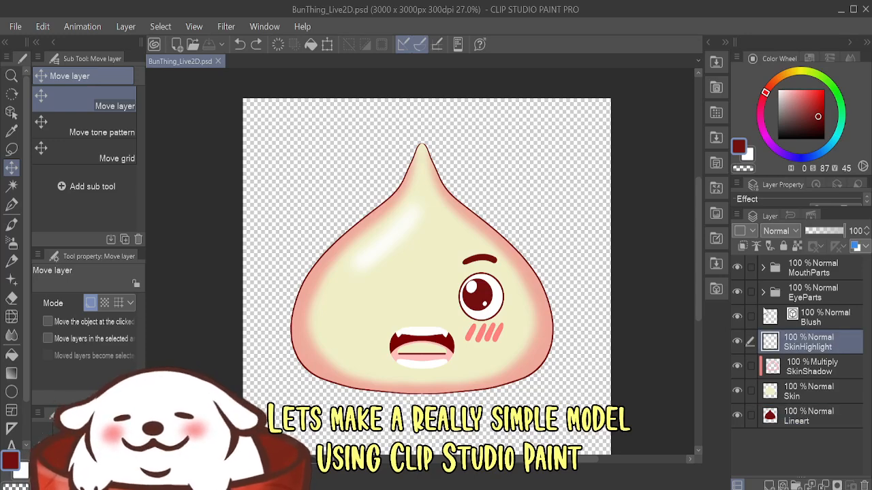
{"action": "left_click", "coordinate": [762, 268]}
{"action": "left_click", "coordinate": [762, 268]}
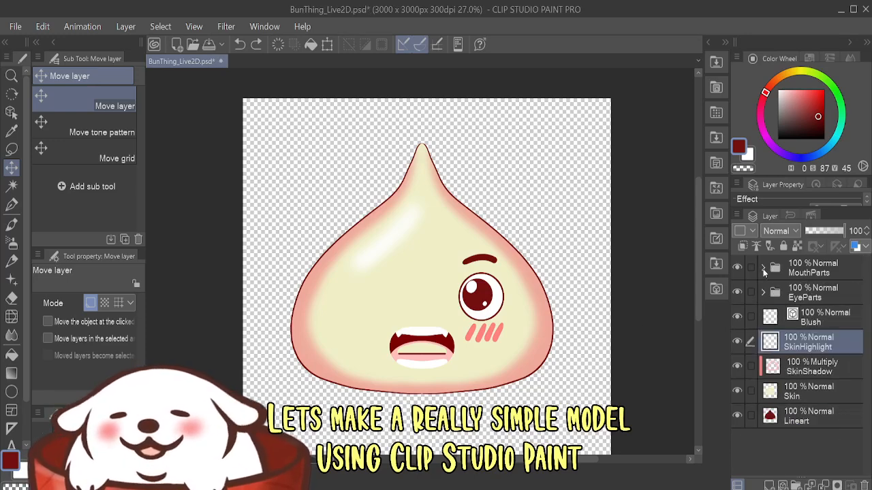
{"action": "left_click", "coordinate": [762, 267]}
{"action": "scroll", "coordinate": [457, 197], "scroll_direction": "up", "scroll_amount": 5}
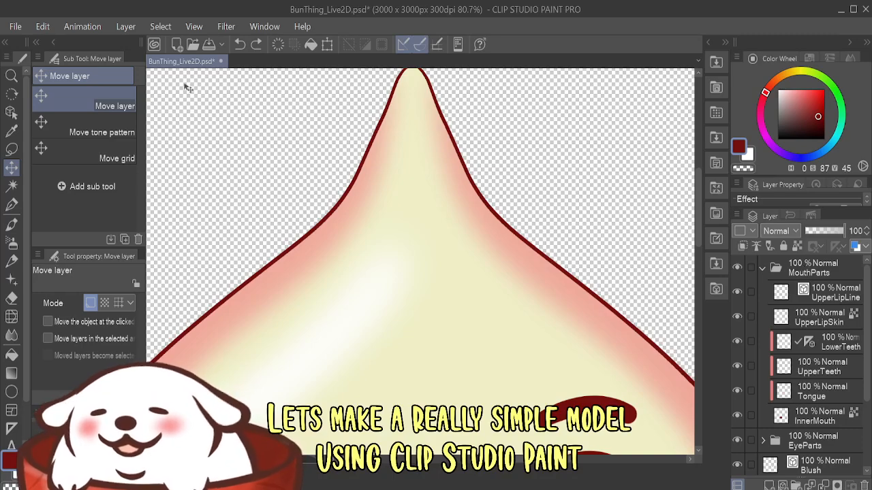
{"action": "scroll", "coordinate": [281, 174], "scroll_direction": "down", "scroll_amount": 5}
{"action": "scroll", "coordinate": [281, 174], "scroll_direction": "down", "scroll_amount": 1}
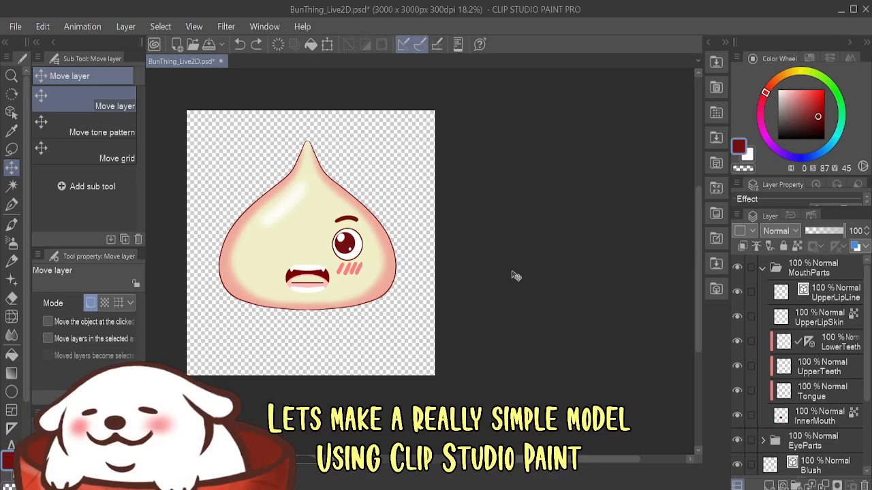
- Save the current state of BunThing_Live2D.psd under its existing name
{"action": "left_click", "coordinate": [15, 27]}
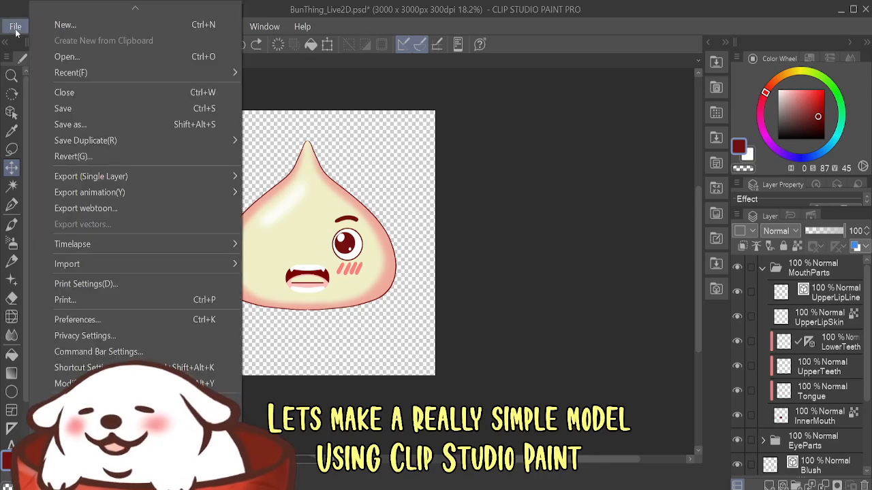
{"action": "left_click", "coordinate": [354, 106]}
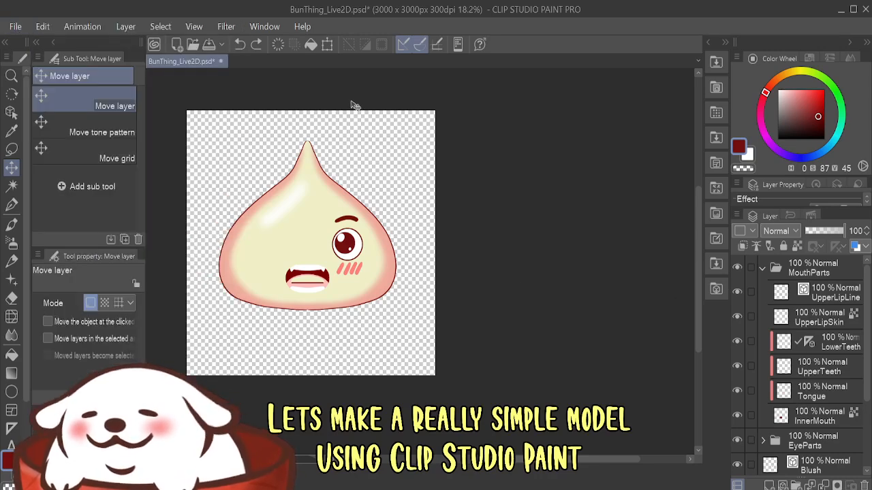
{"action": "left_click", "coordinate": [15, 27]}
{"action": "left_click", "coordinate": [61, 109]}
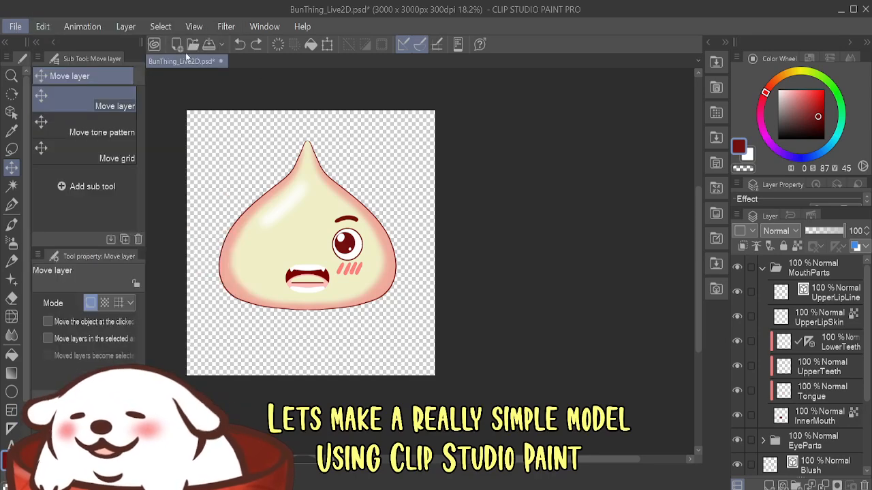